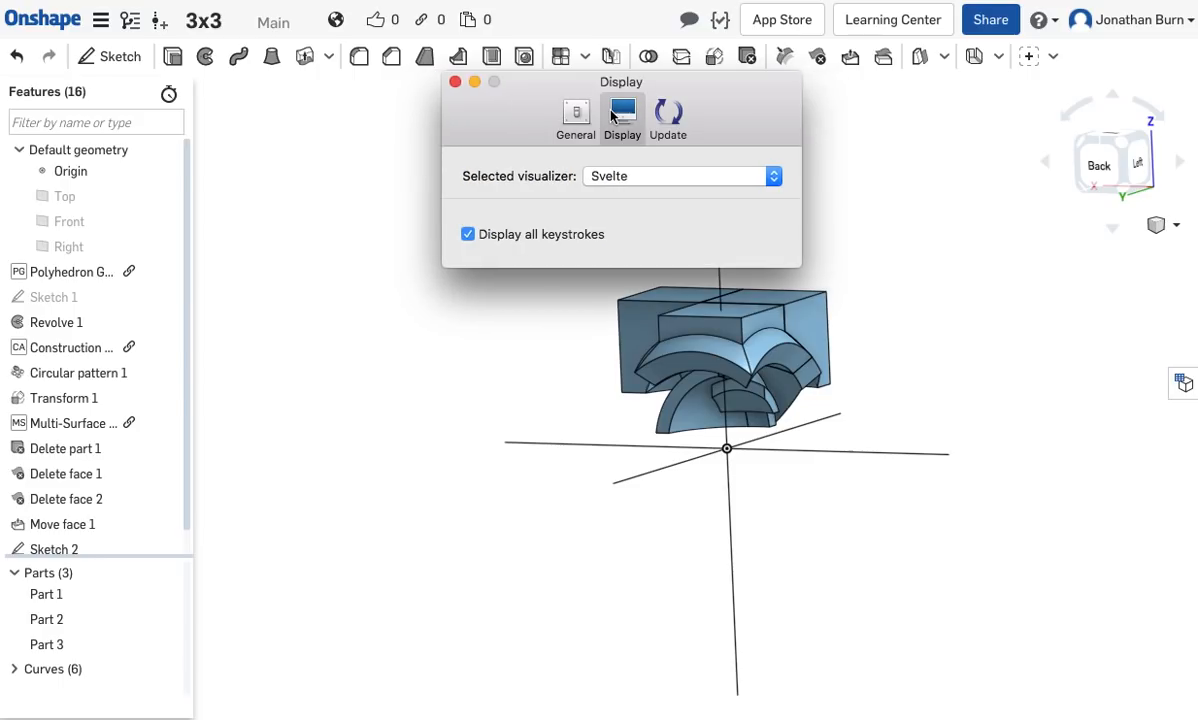
Keep Svelte as the keystroke visualizer, close its display preferences, and move the keystroke overlay clear of the model.
click(622, 177)
click(622, 159)
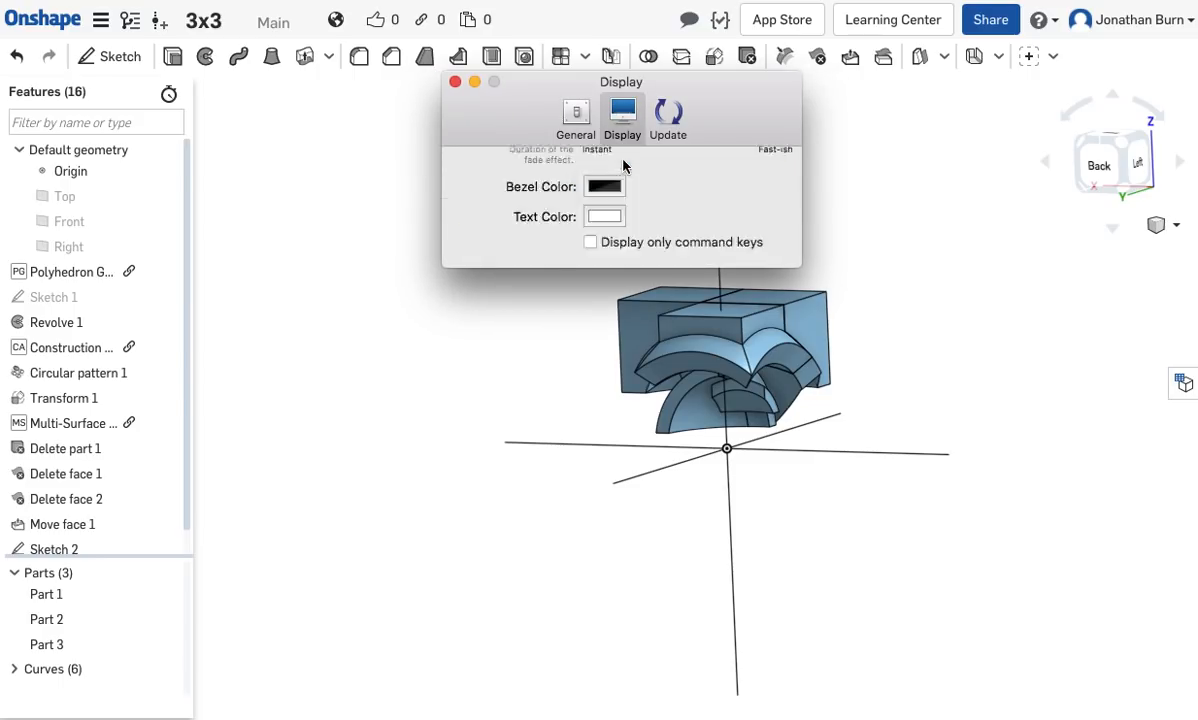
click(632, 178)
click(632, 192)
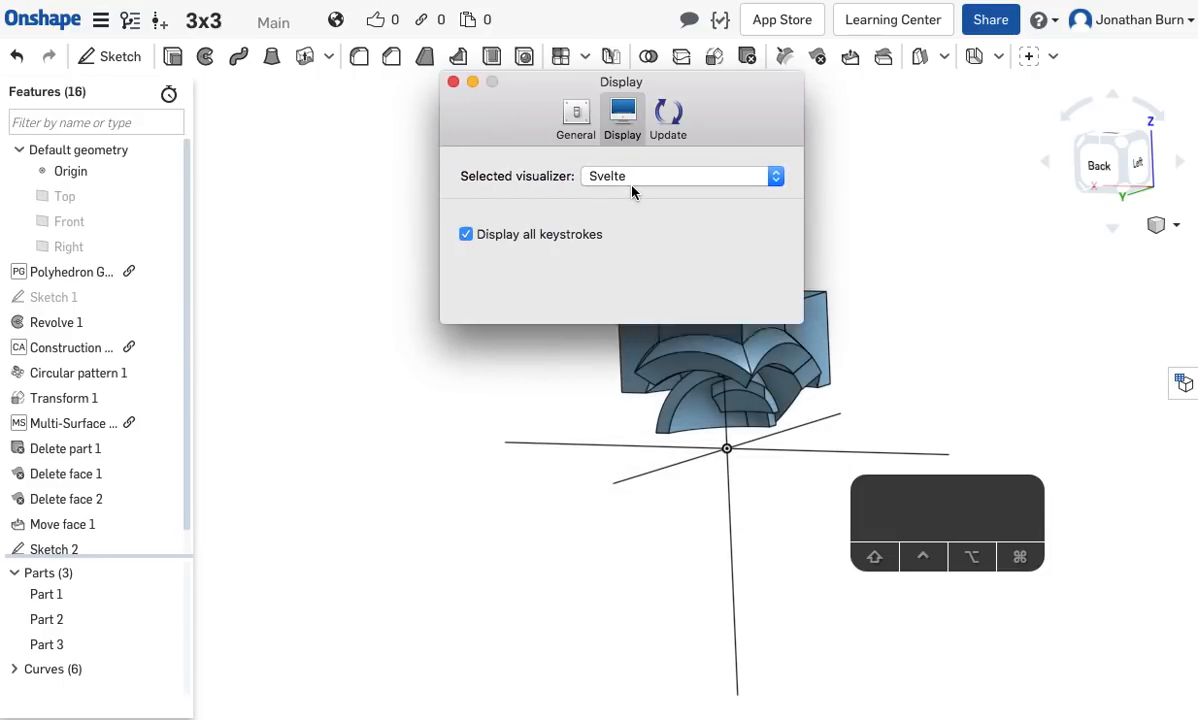
click(455, 83)
drag(977, 503, 1068, 577)
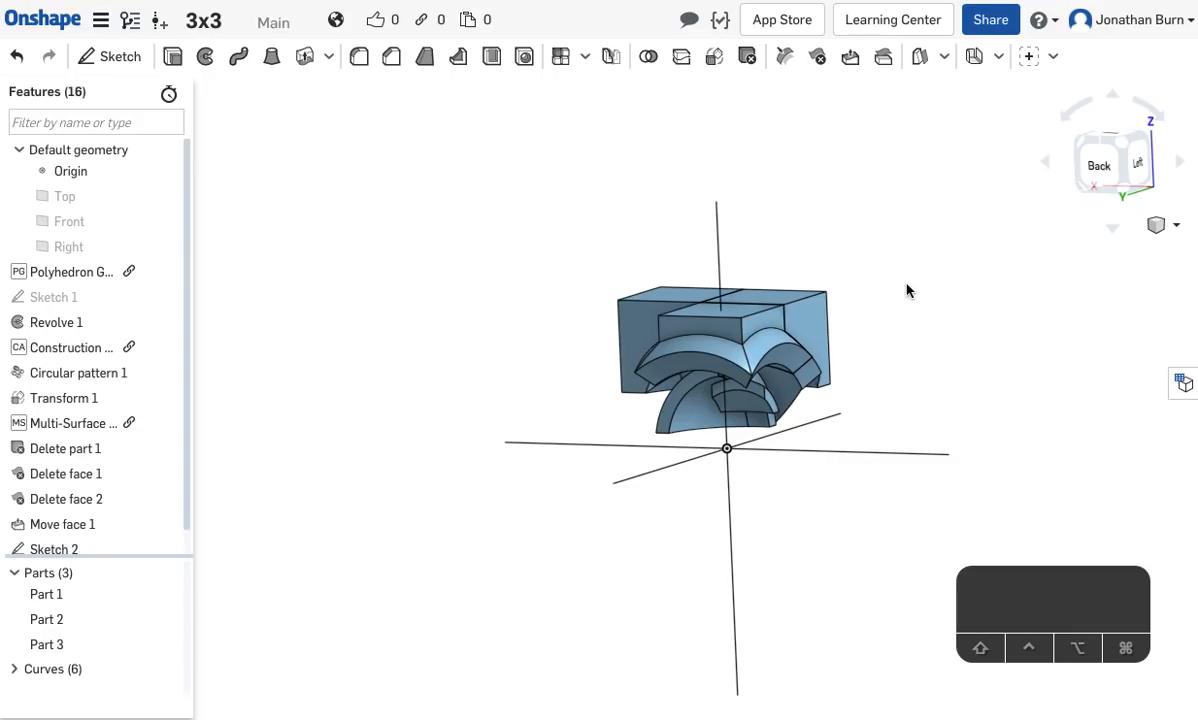
right_drag(979, 337, 752, 333)
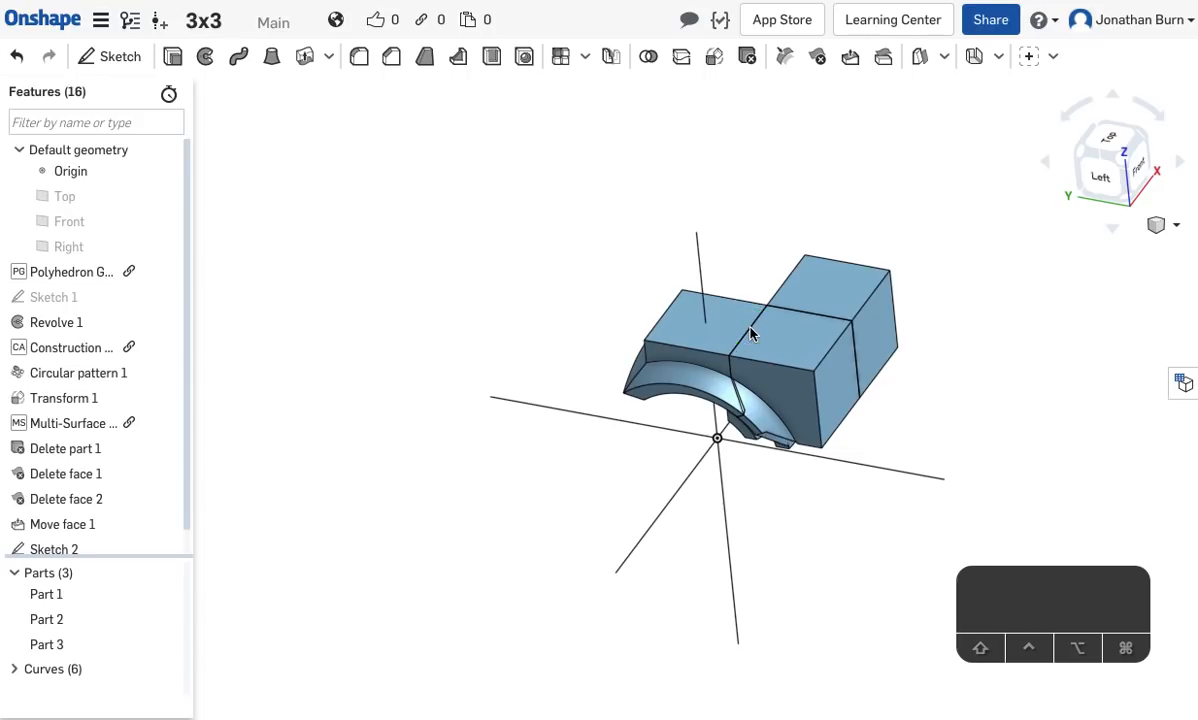
drag(1097, 583, 430, 573)
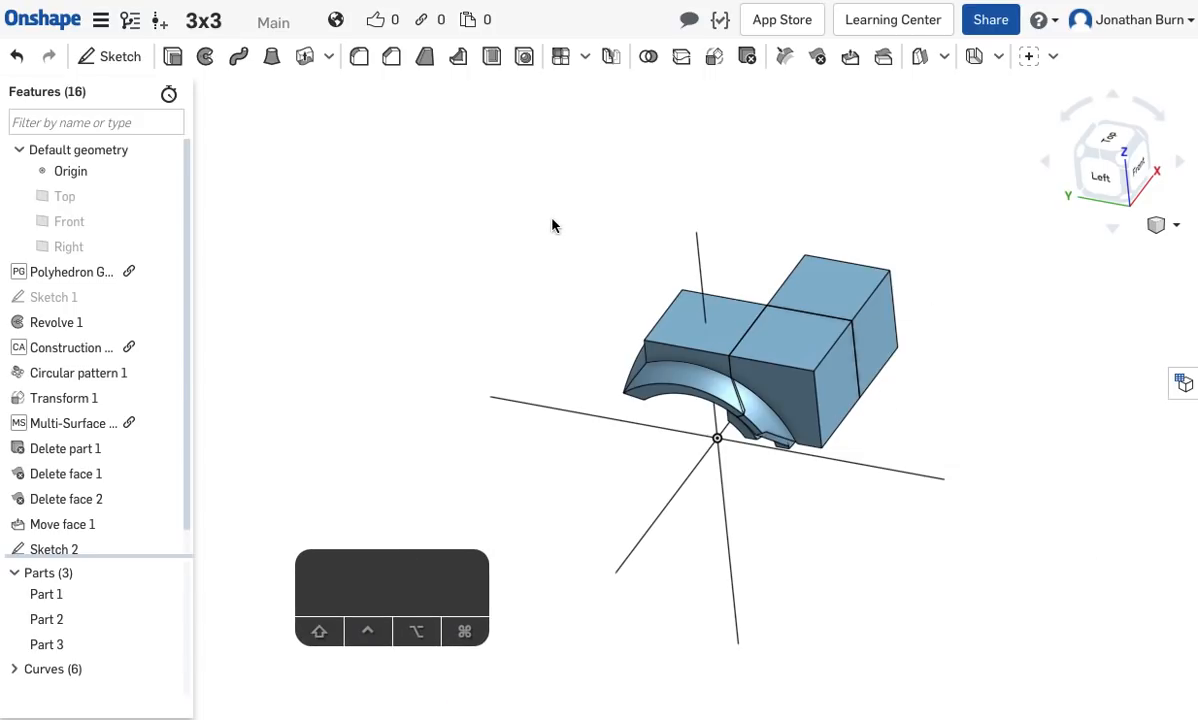
Isolate Part 1 by hiding the other parts.
key(s)
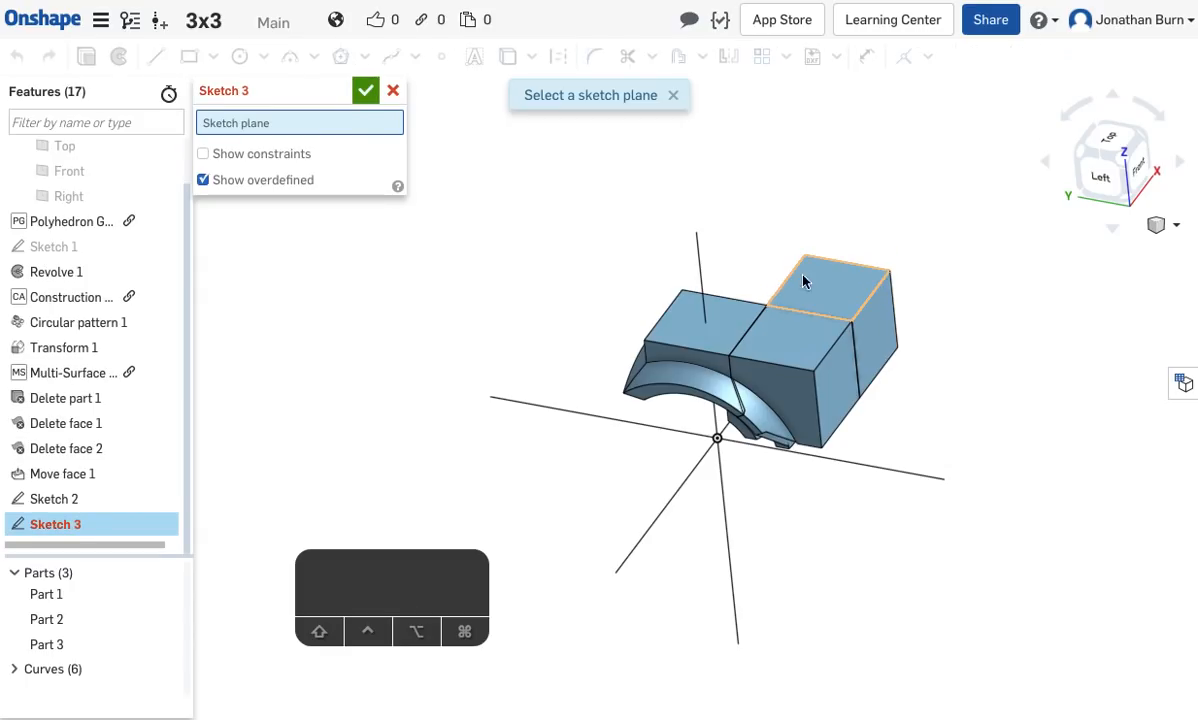
key(Escape)
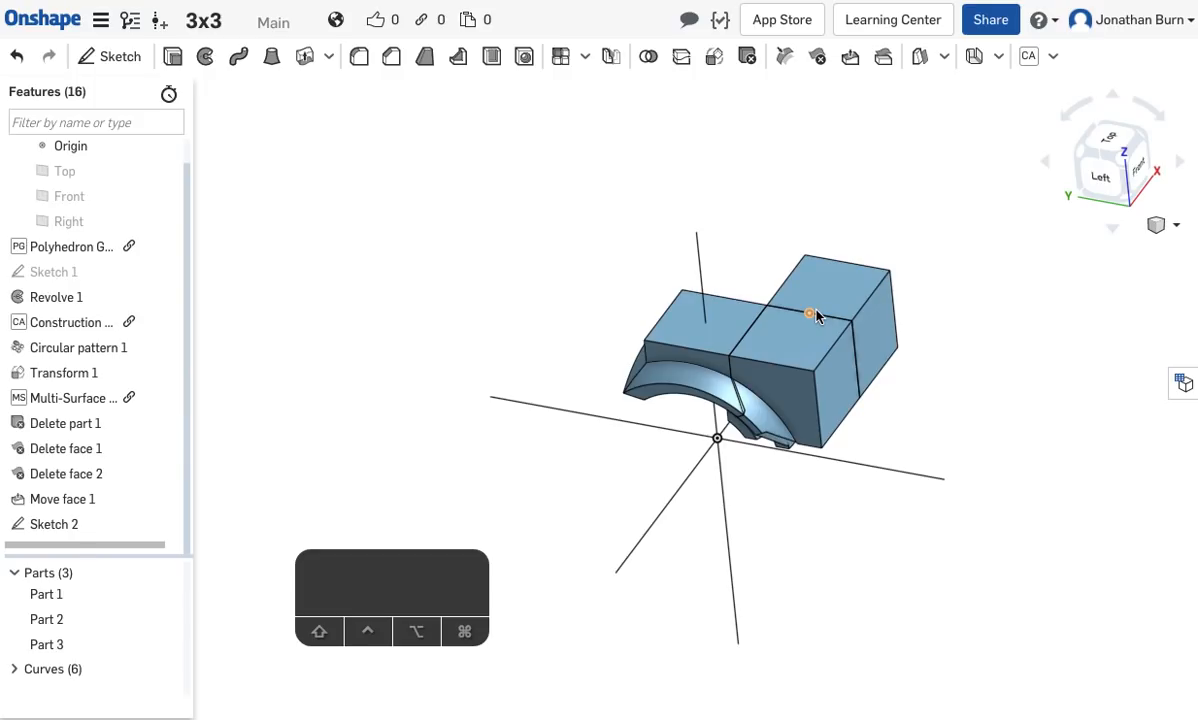
scroll(1003, 343, up, 5)
right_drag(1003, 343, 791, 490)
right_drag(569, 373, 673, 368)
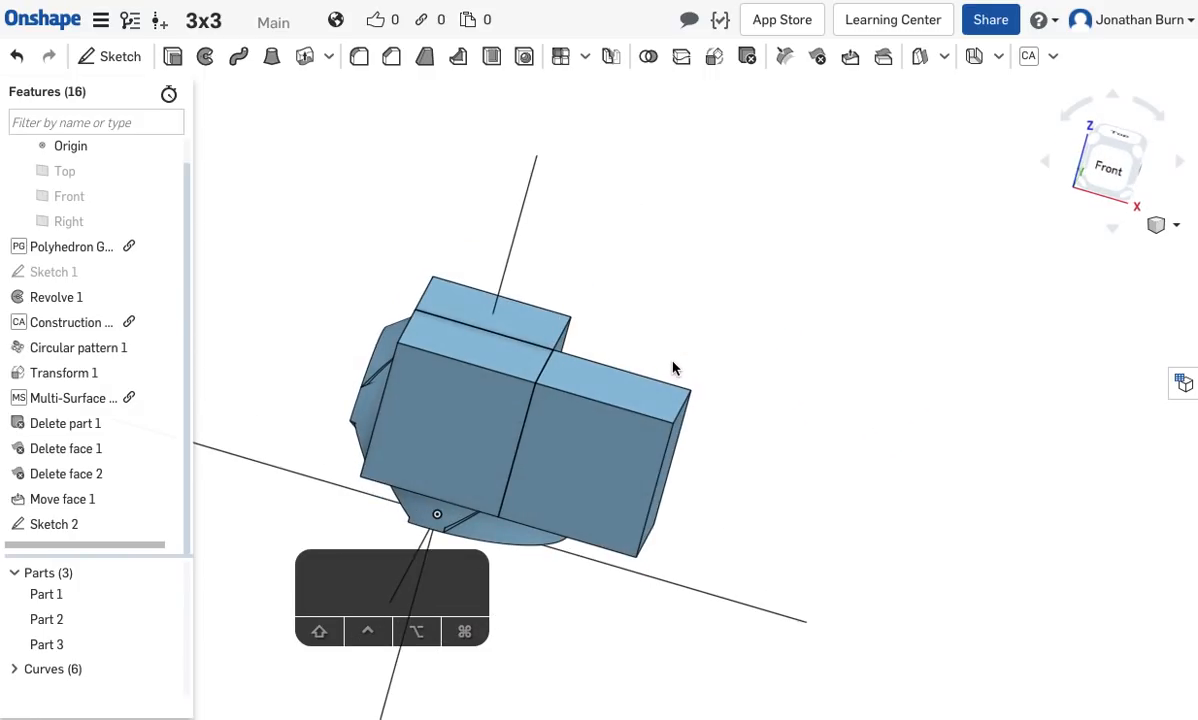
click(630, 391)
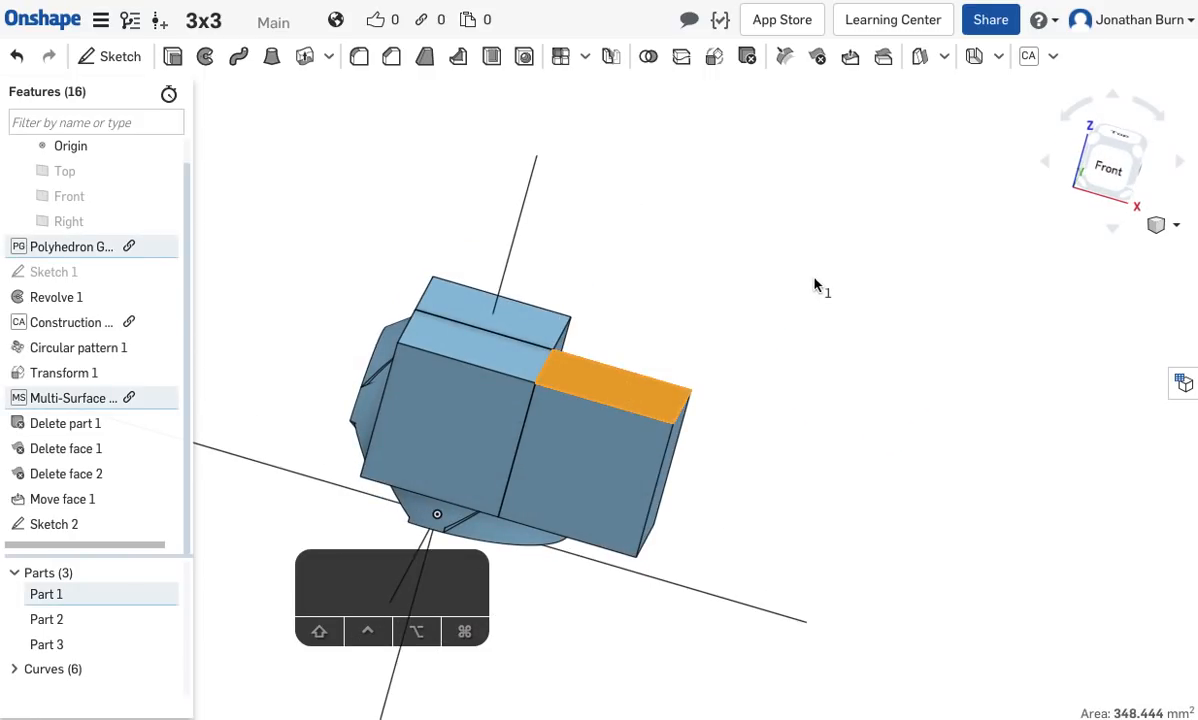
right_click(617, 397)
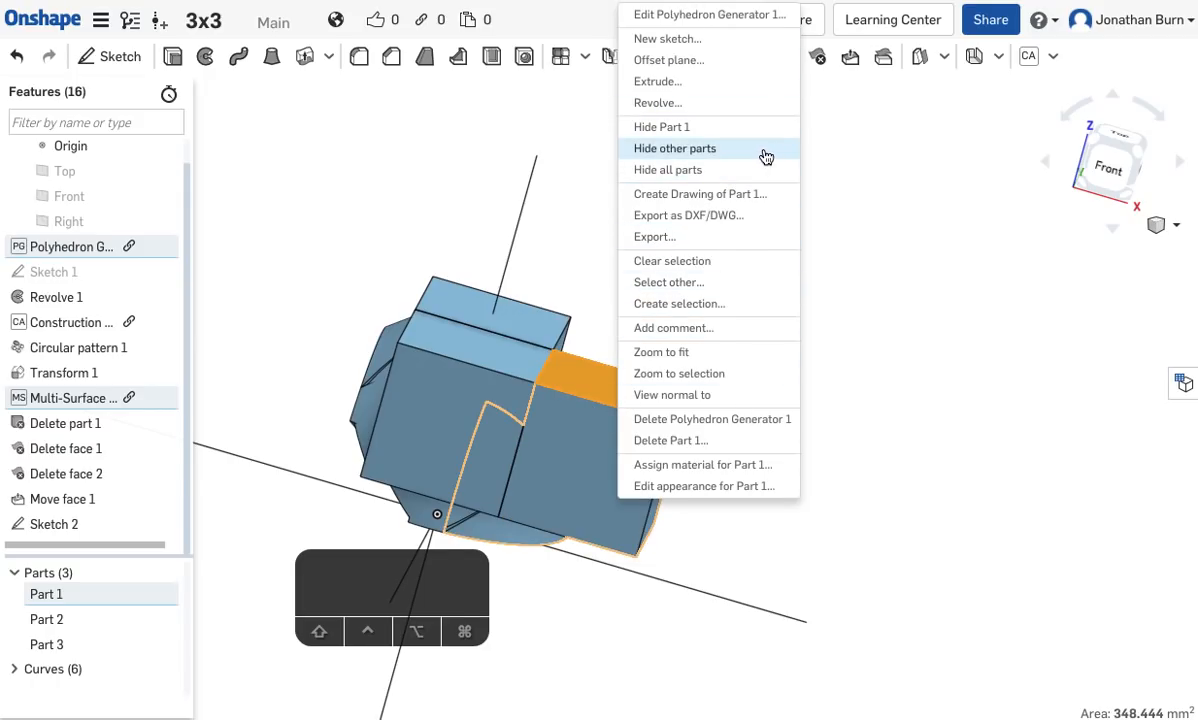
click(716, 149)
right_drag(507, 340, 549, 378)
scroll(759, 403, up, 3)
ctrl+right_drag(759, 403, 984, 287)
right_drag(703, 326, 640, 300)
right_drag(812, 533, 623, 249)
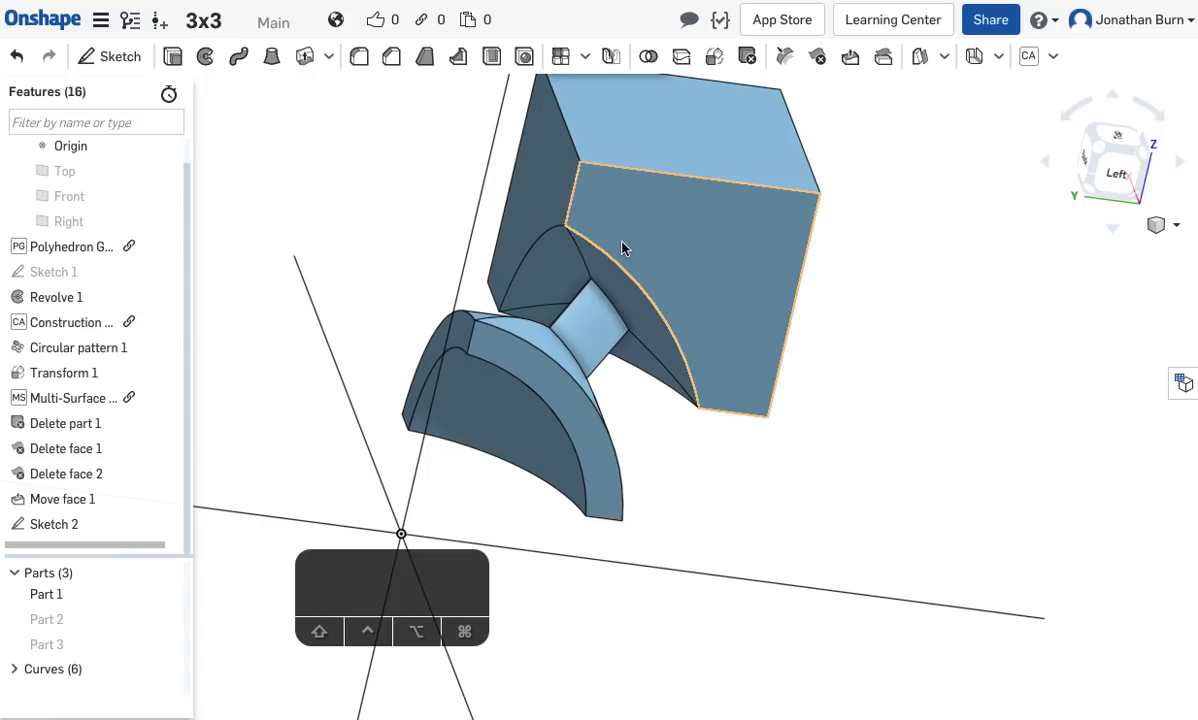
click(568, 266)
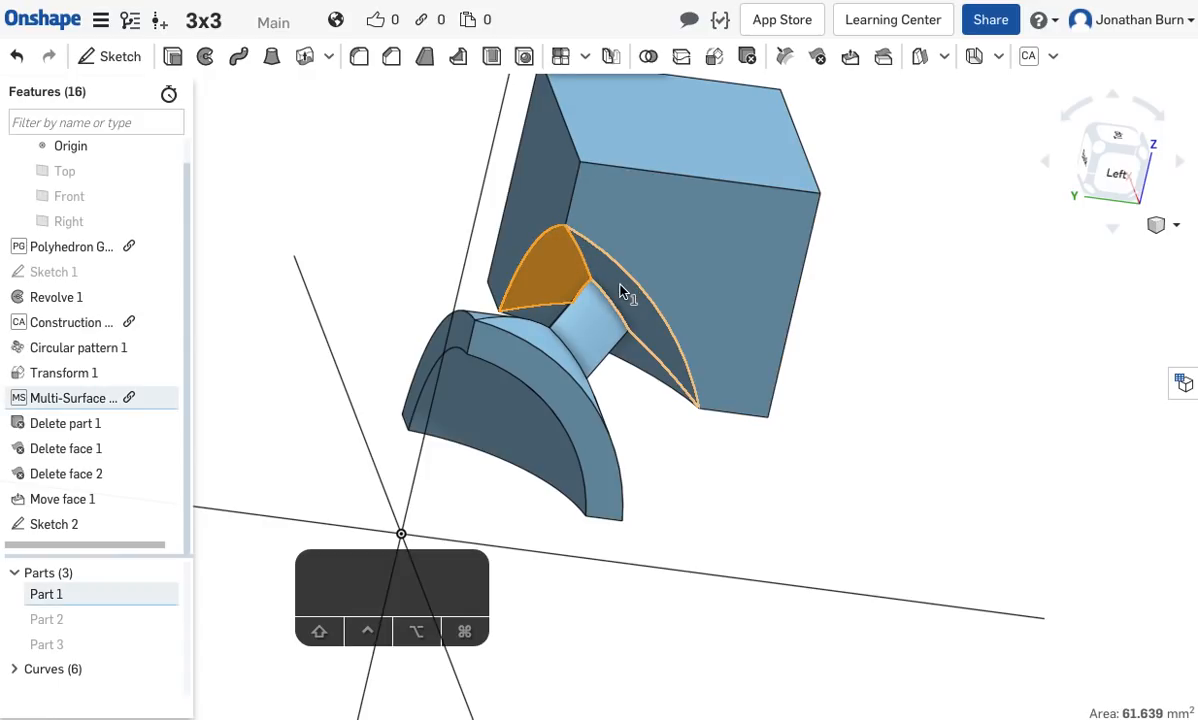
click(636, 365)
click(880, 420)
mouse_move(877, 419)
right_down()
mouse_move(869, 278)
mouse_move(862, 398)
mouse_move(922, 420)
mouse_move(900, 471)
mouse_move(844, 451)
mouse_move(868, 454)
mouse_move(872, 439)
right_up()
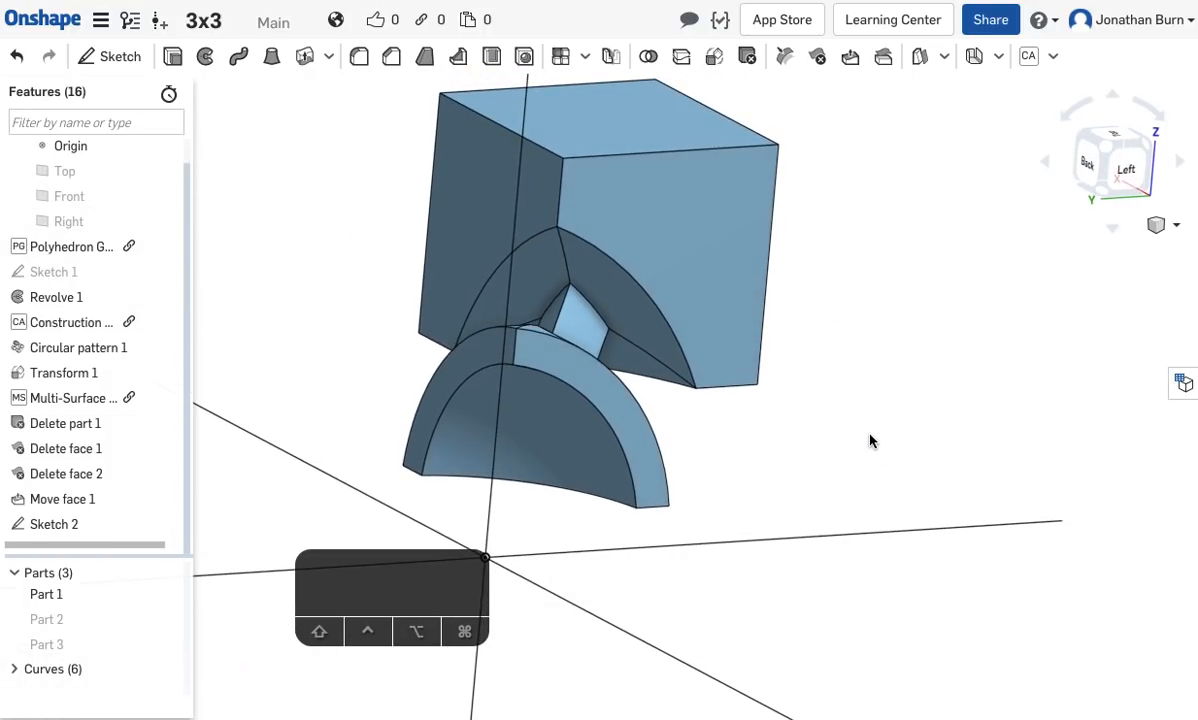
click(560, 192)
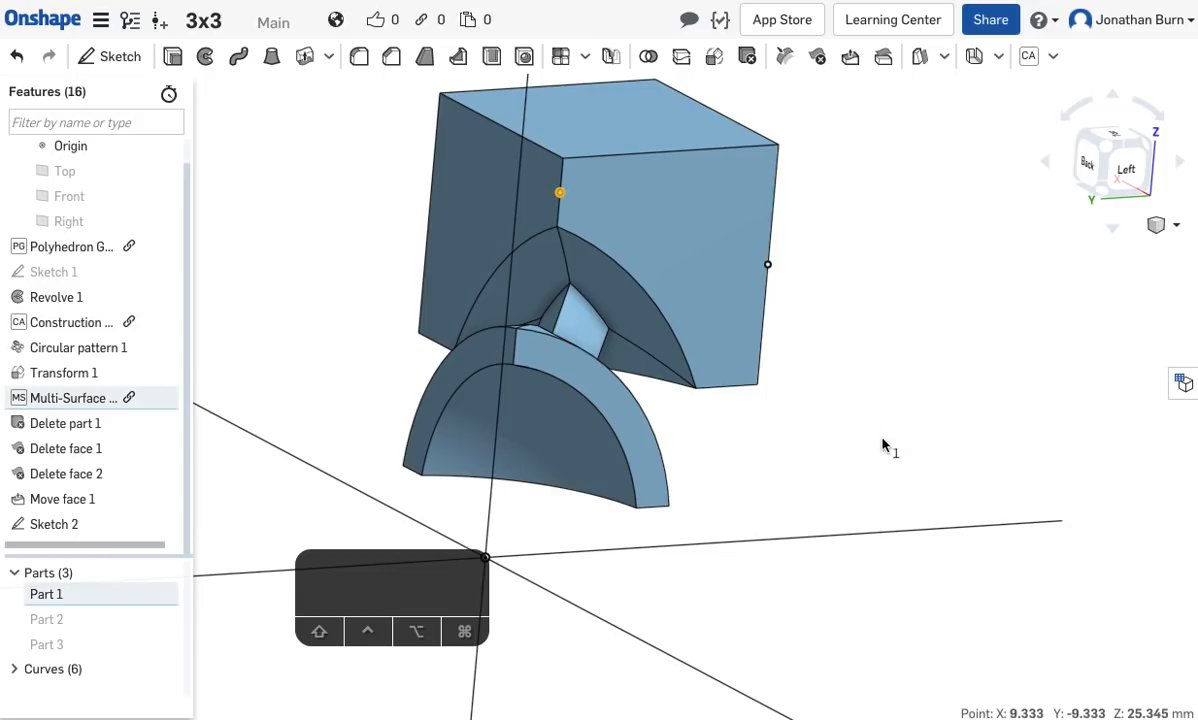
click(727, 388)
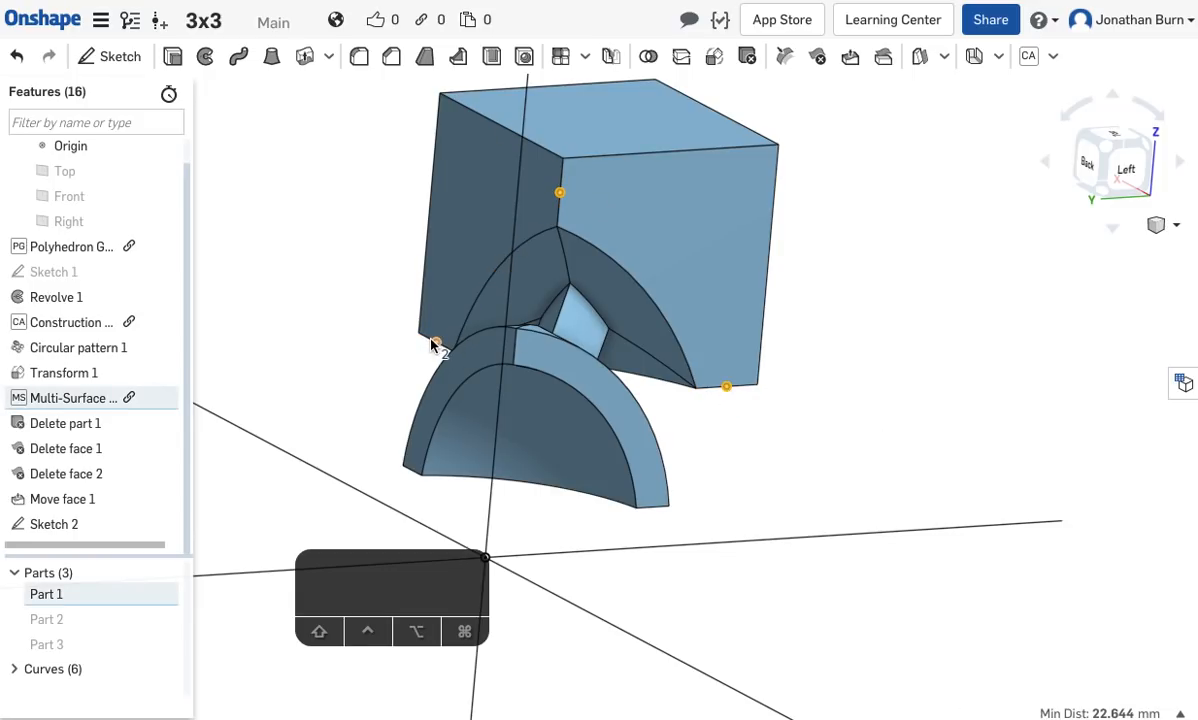
right_drag(1011, 316, 945, 327)
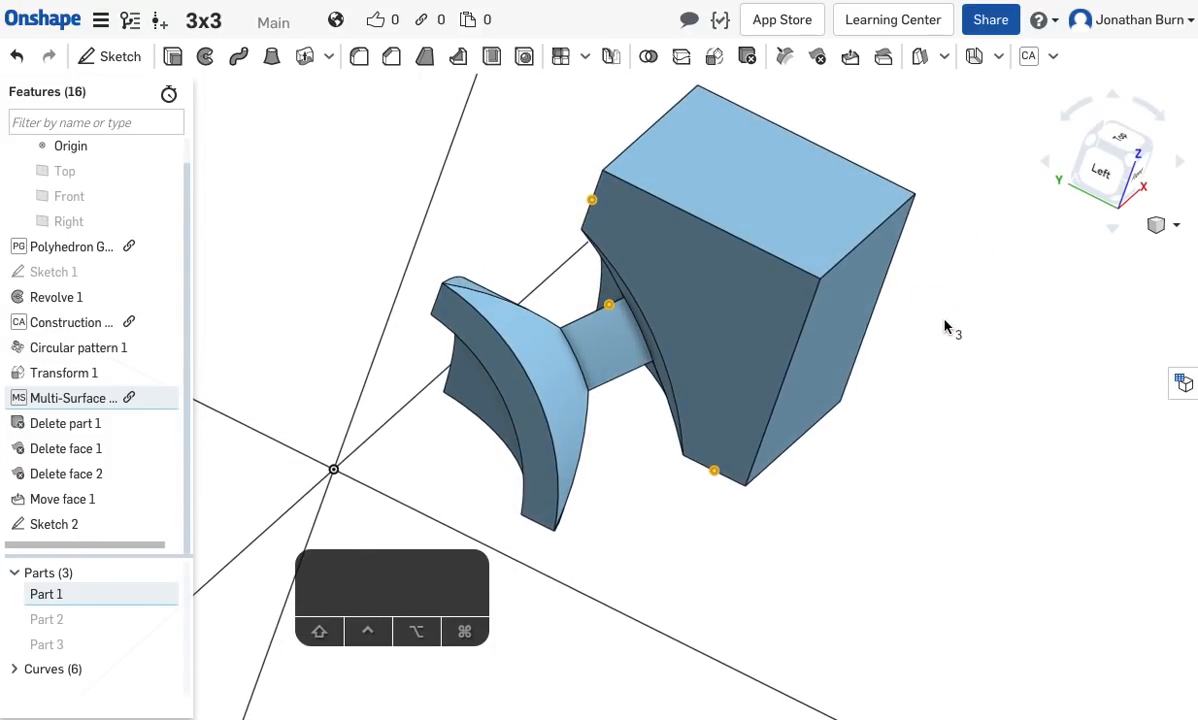
click(942, 58)
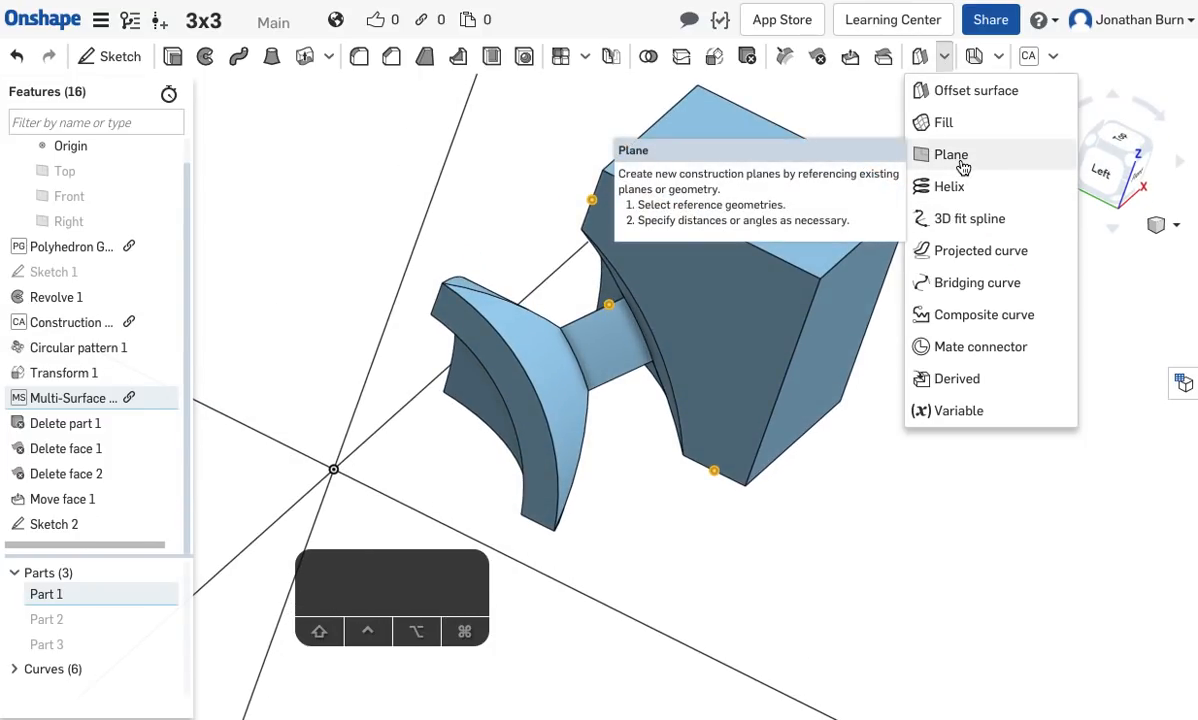
click(1056, 318)
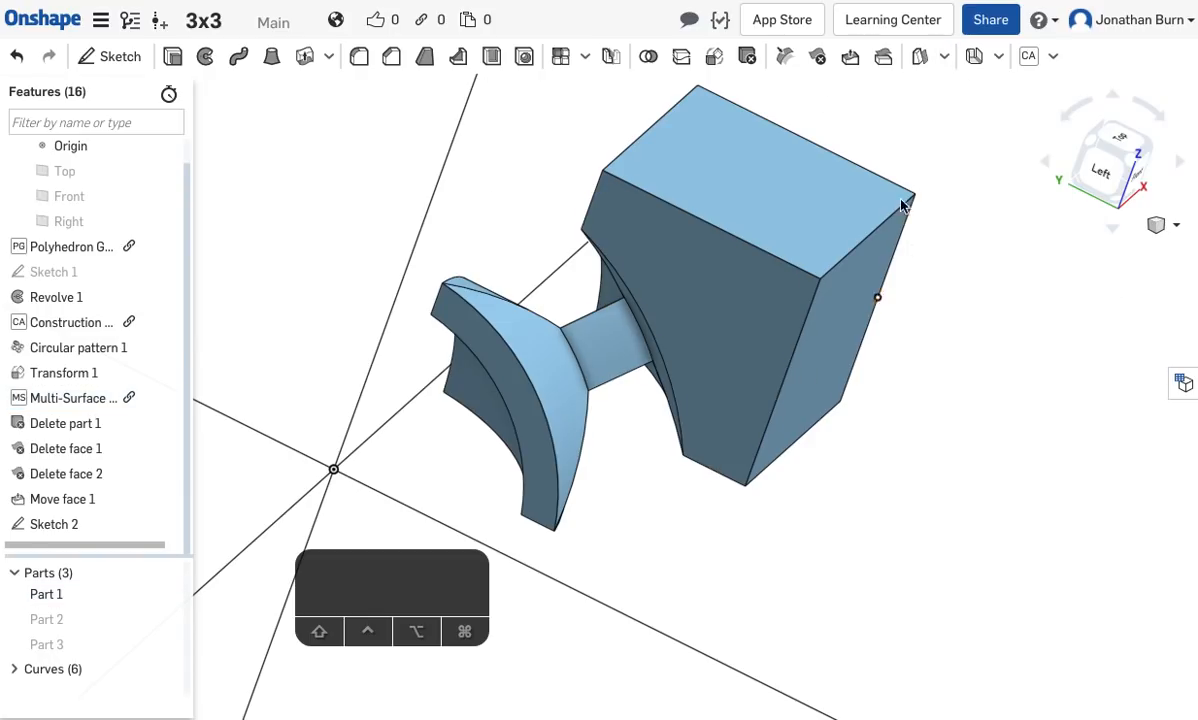
Define a Three point plane through the midpoints of the three short straight edges bordering the curved recess in Part 1's block.
click(946, 62)
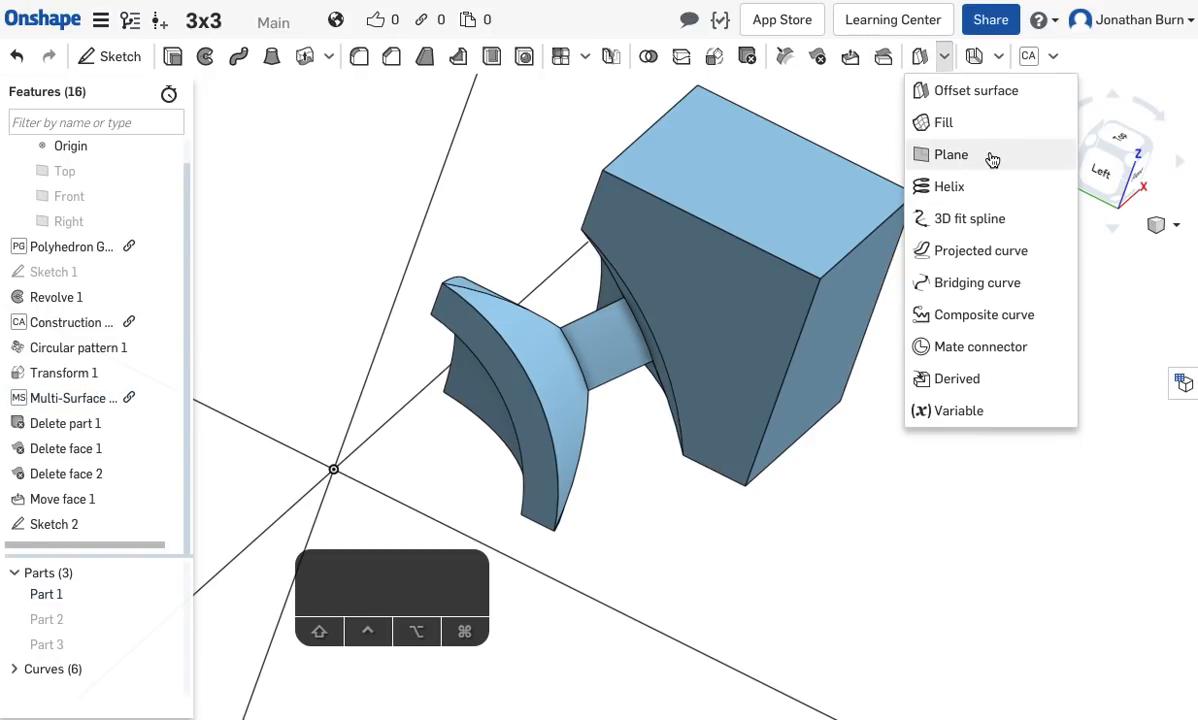
click(989, 158)
click(288, 152)
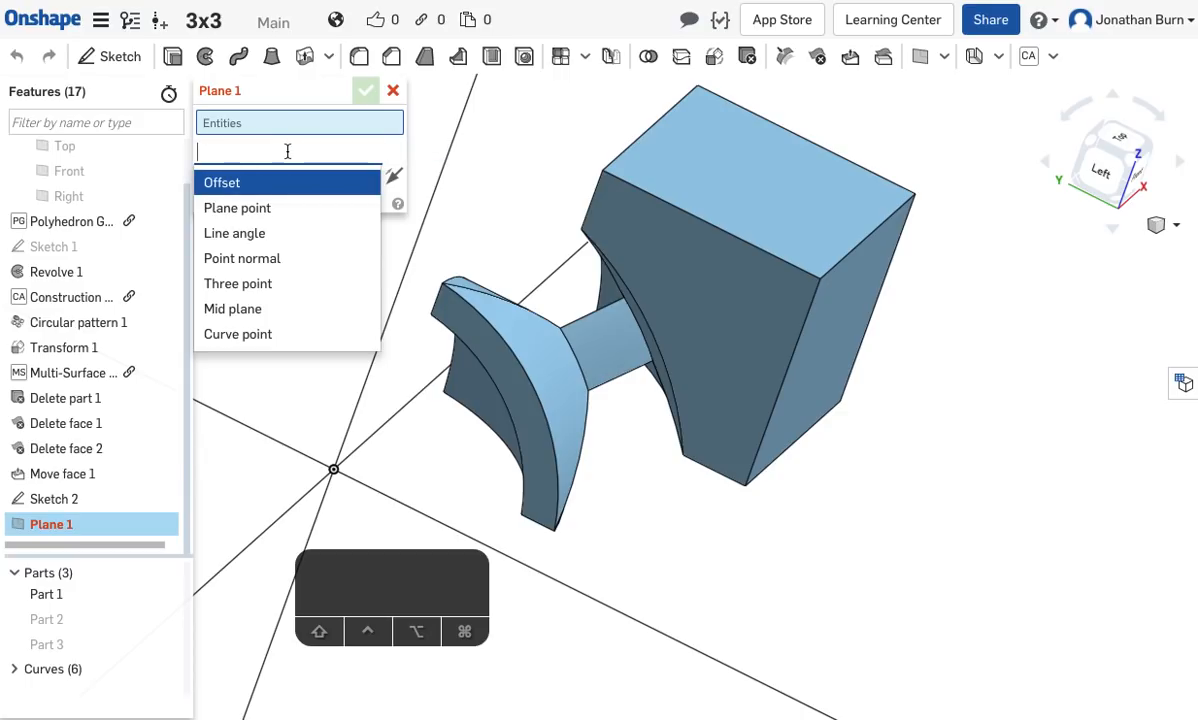
click(306, 284)
right_drag(728, 487, 764, 496)
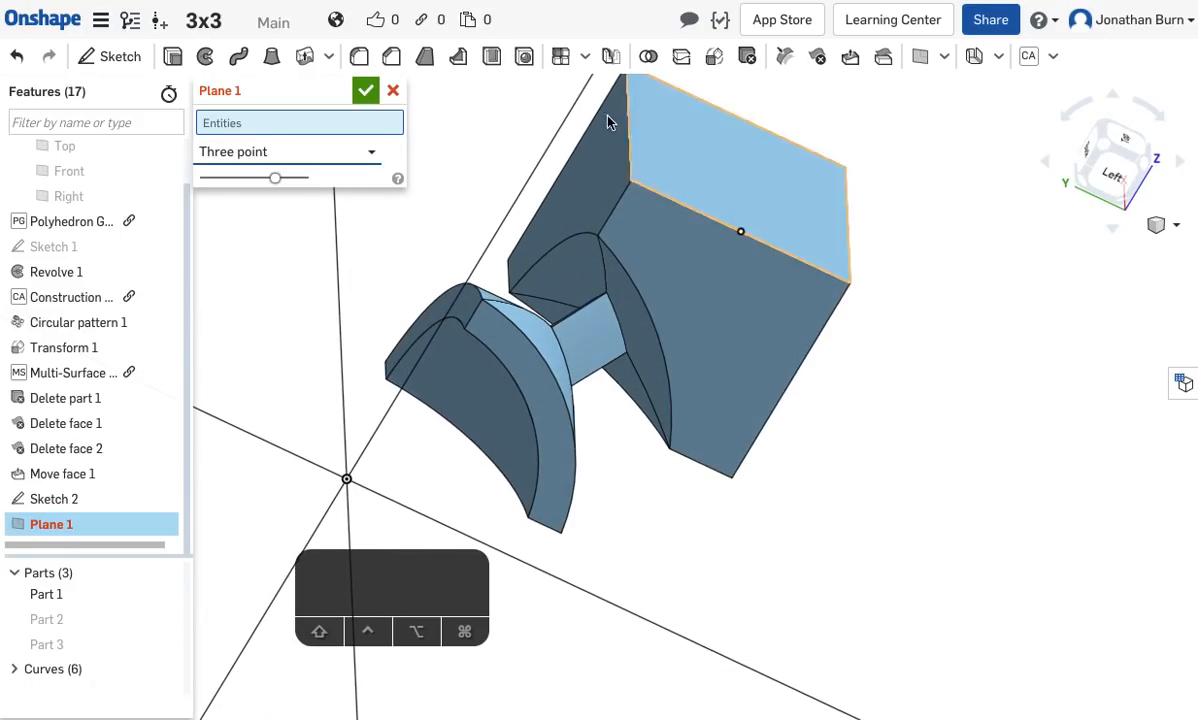
click(614, 208)
click(700, 465)
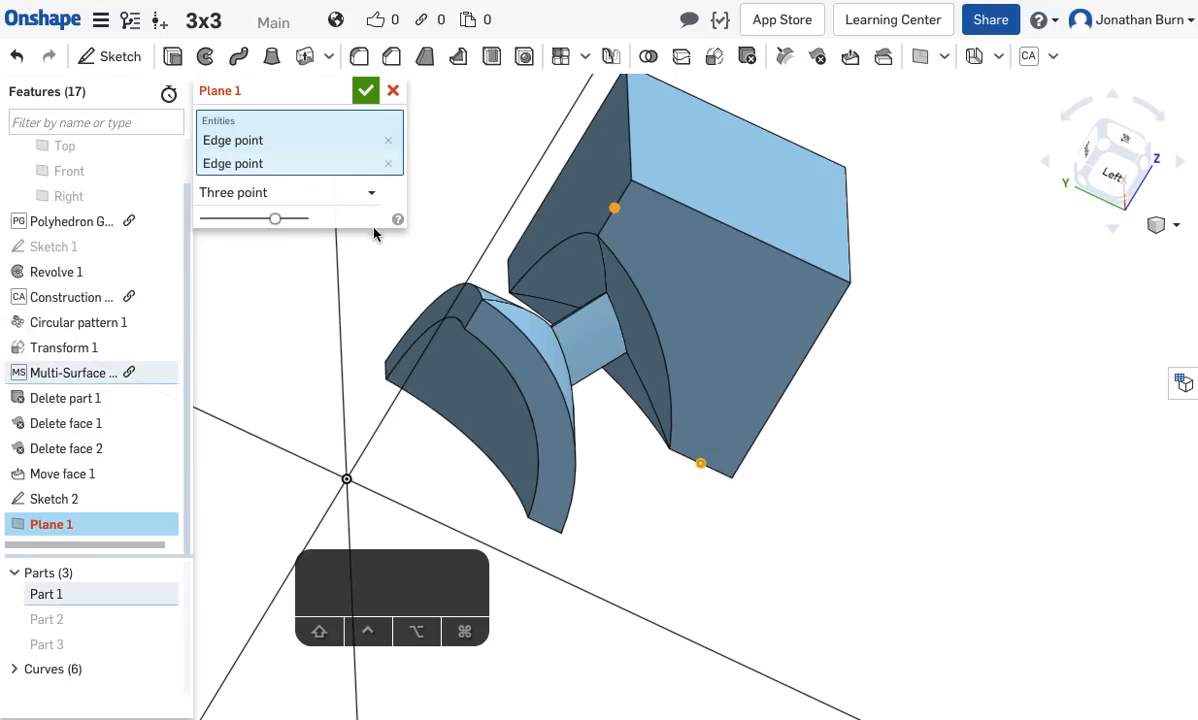
right_drag(481, 230, 535, 282)
right_drag(367, 318, 697, 265)
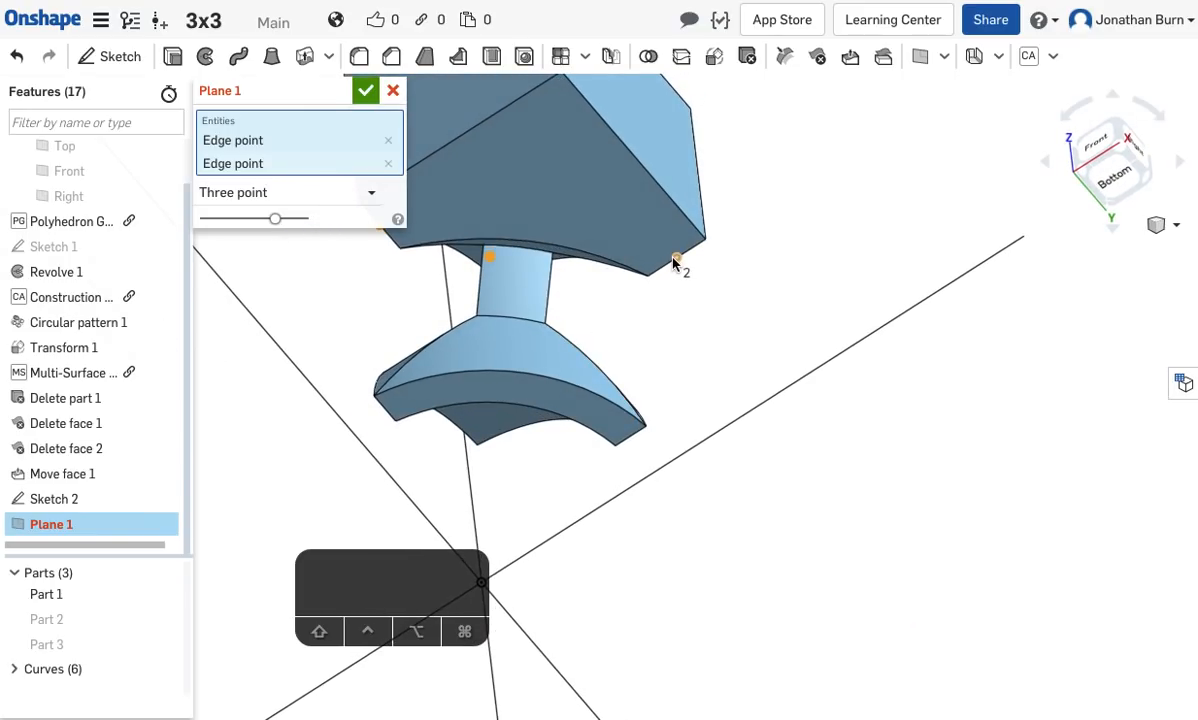
click(675, 260)
Check the new plane's position against the curved recess faces from several angles and accept the plane.
right_drag(826, 385, 849, 85)
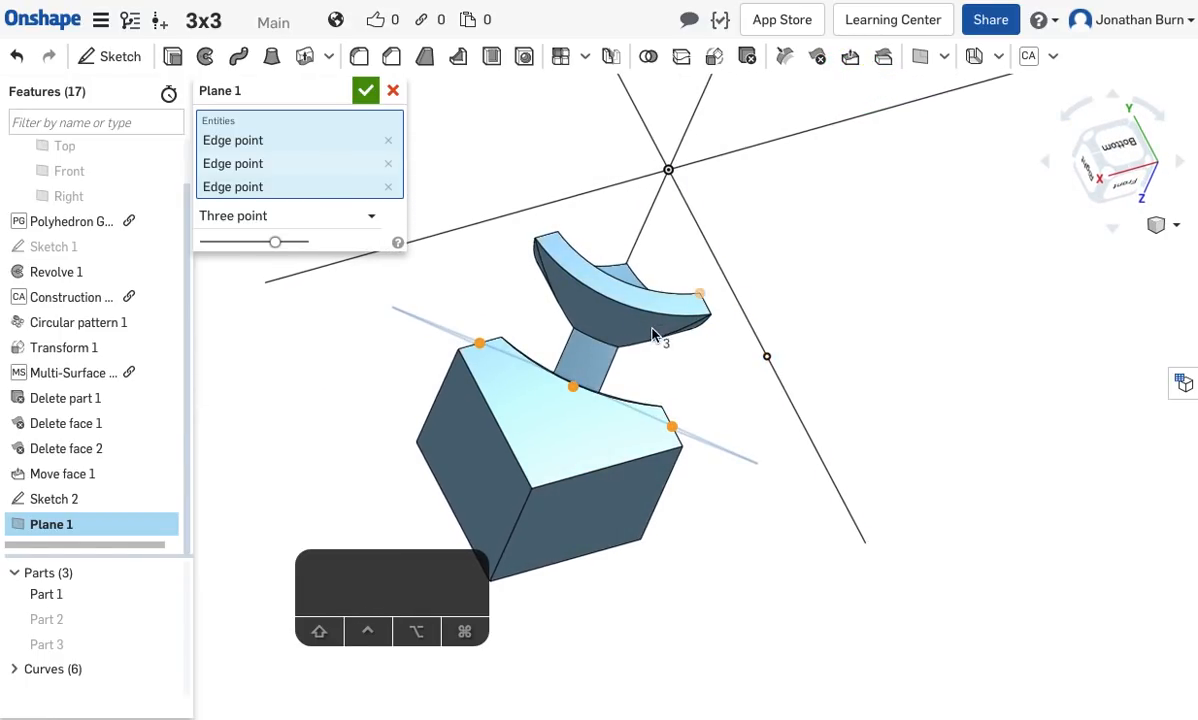
scroll(591, 380, up, 10)
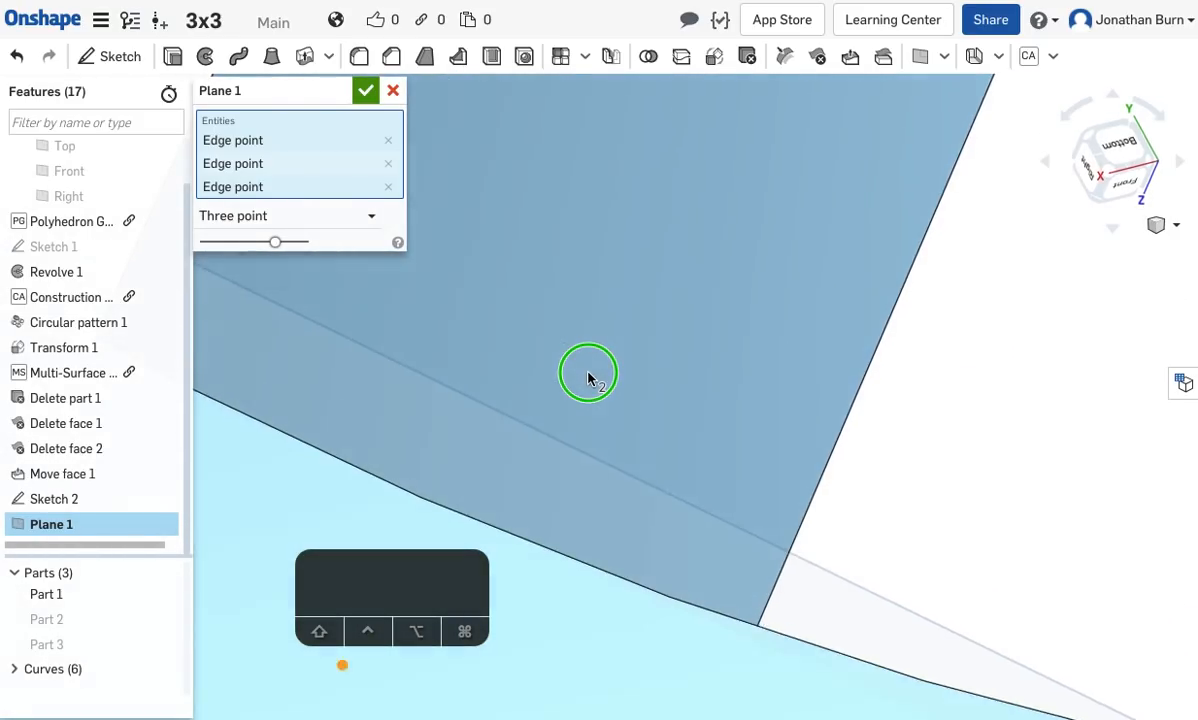
scroll(588, 378, down, 10)
right_drag(585, 390, 558, 432)
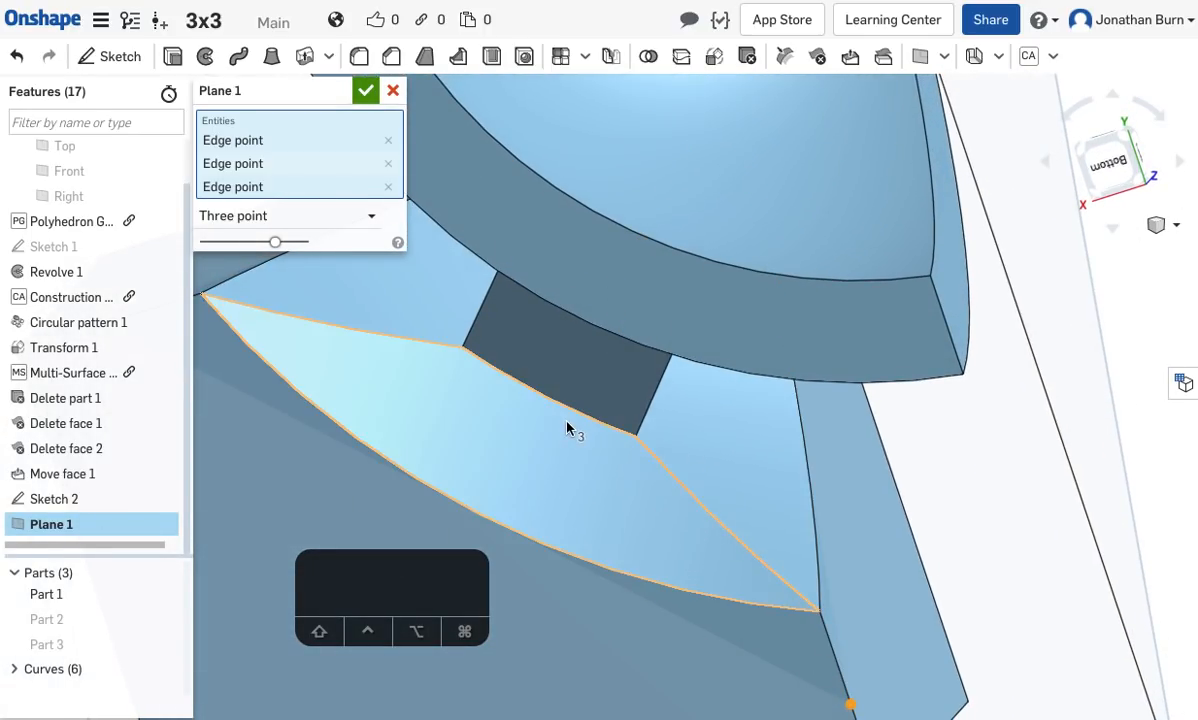
scroll(558, 443, down, 5)
mouse_move(559, 441)
right_down()
mouse_move(576, 437)
mouse_move(558, 433)
right_up()
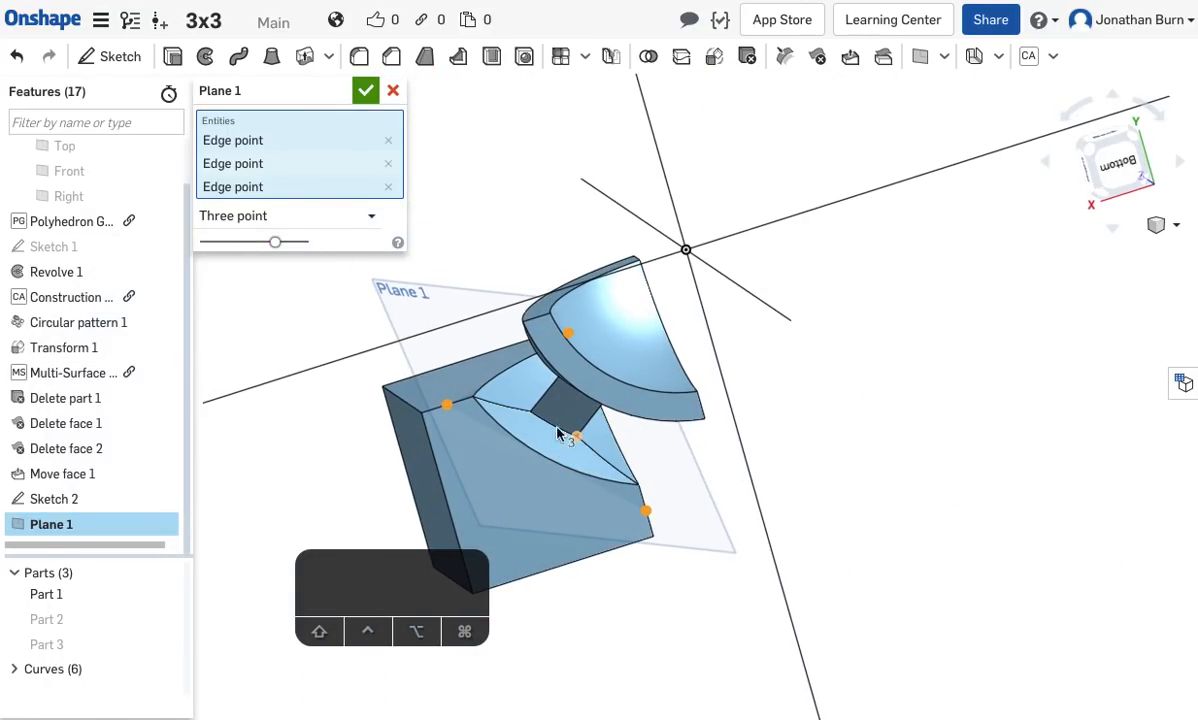
right_drag(770, 420, 770, 384)
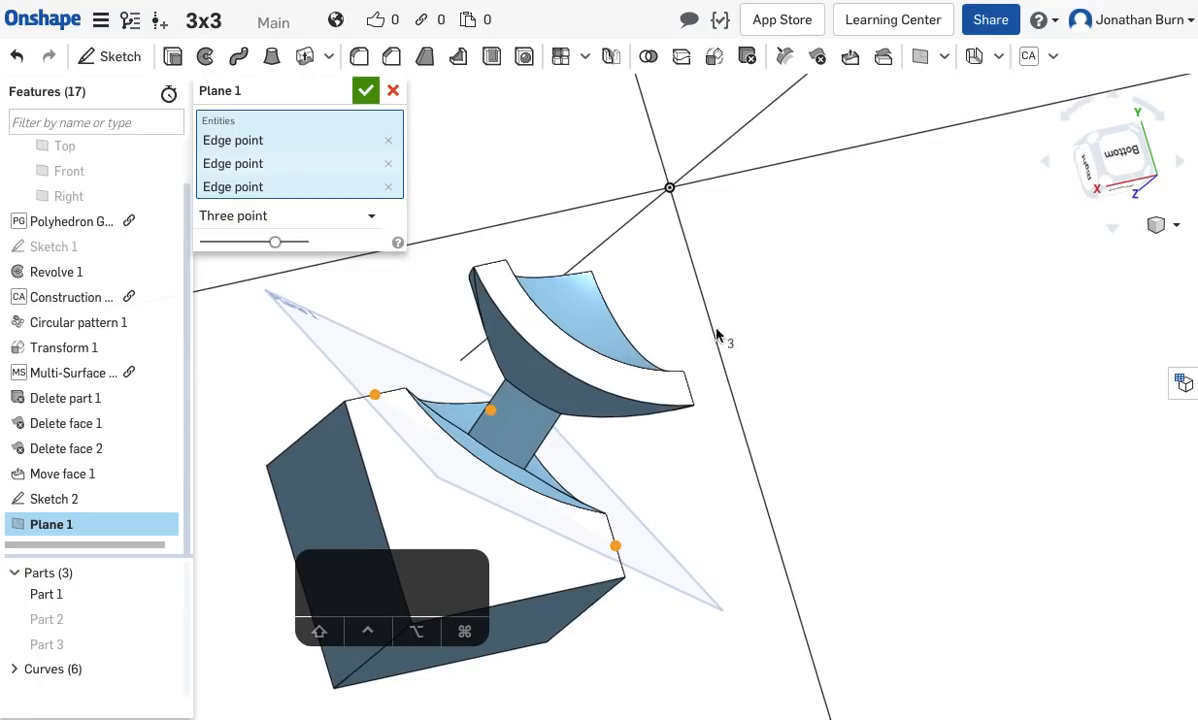
click(365, 92)
Try to replace the three faces of the curved recess in Part 1's block with Plane 1, and abandon the replacement.
right_drag(861, 345, 843, 267)
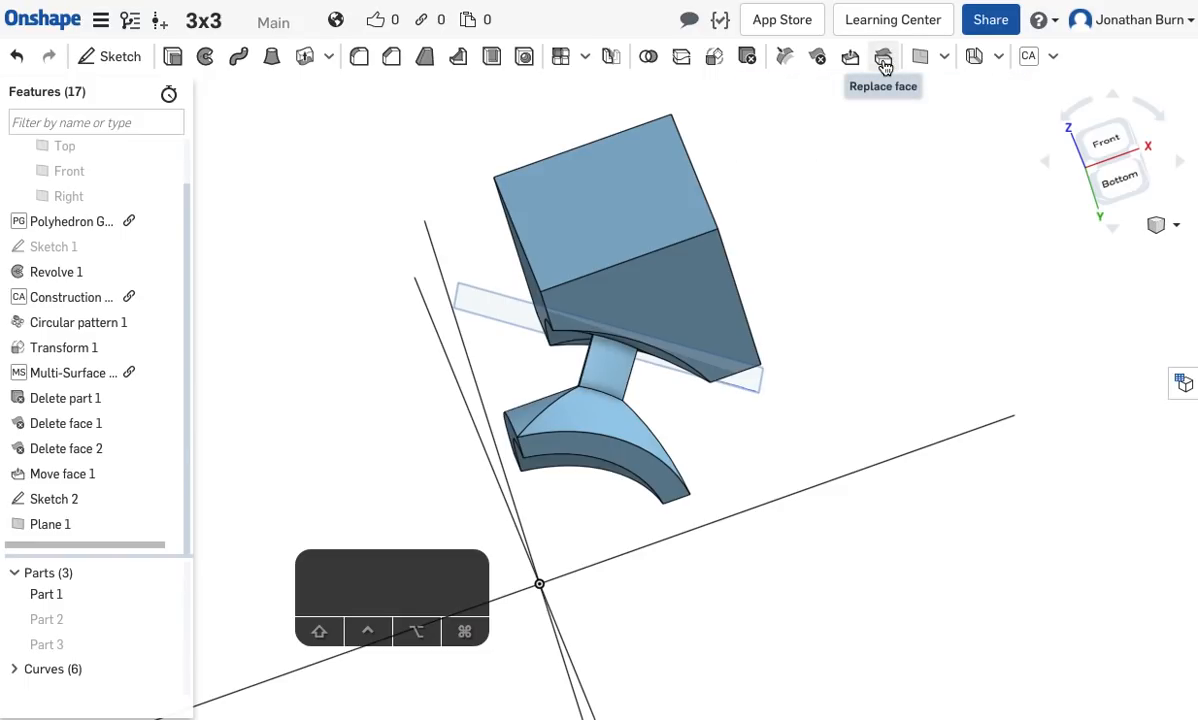
click(884, 60)
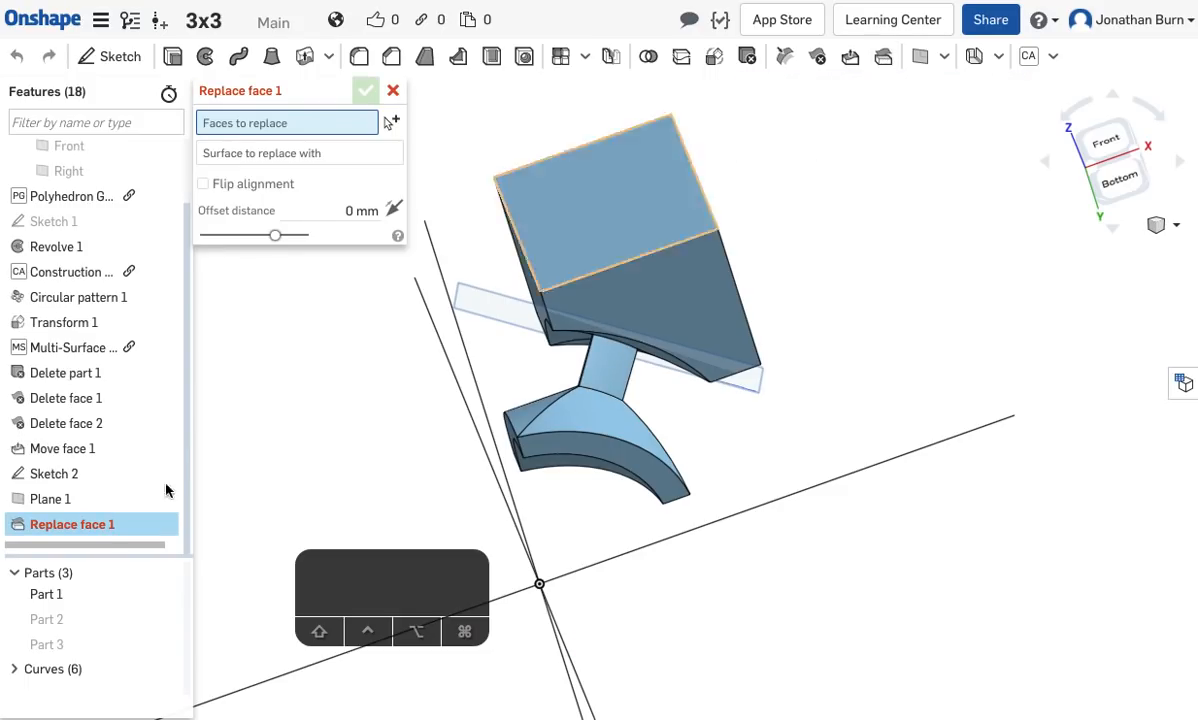
click(868, 444)
right_drag(868, 444, 808, 457)
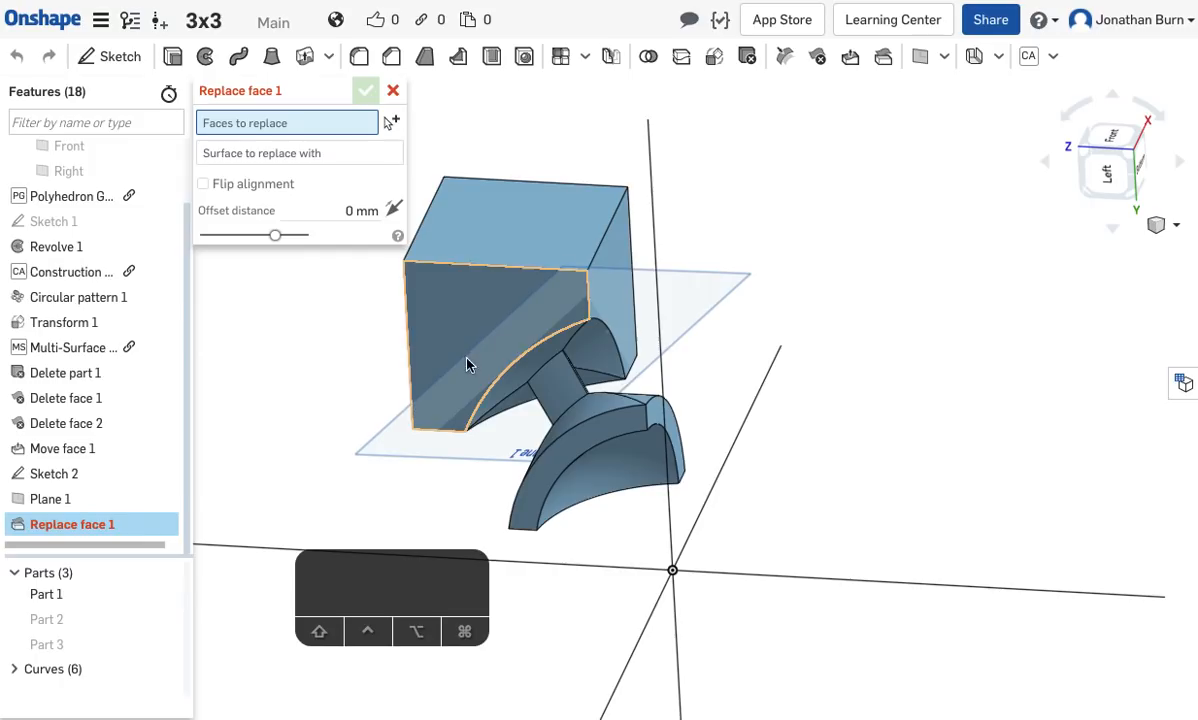
right_drag(795, 410, 752, 244)
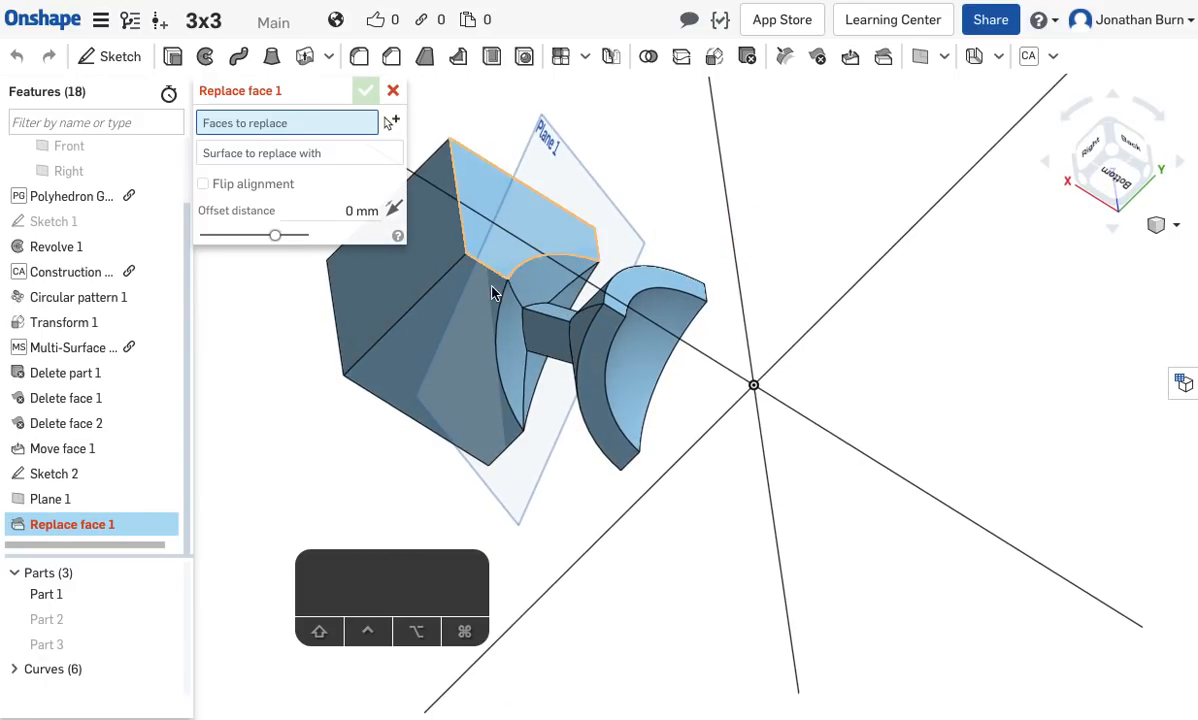
right_drag(1008, 443, 986, 472)
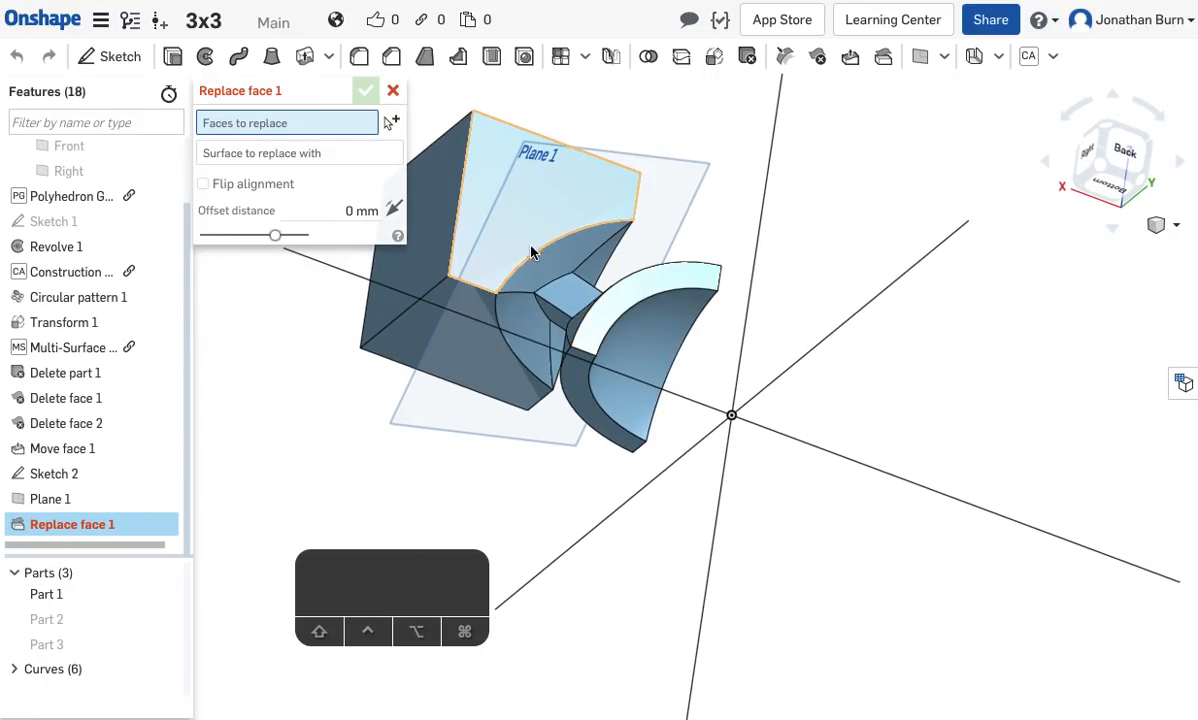
click(561, 263)
click(480, 306)
right_drag(877, 286, 740, 303)
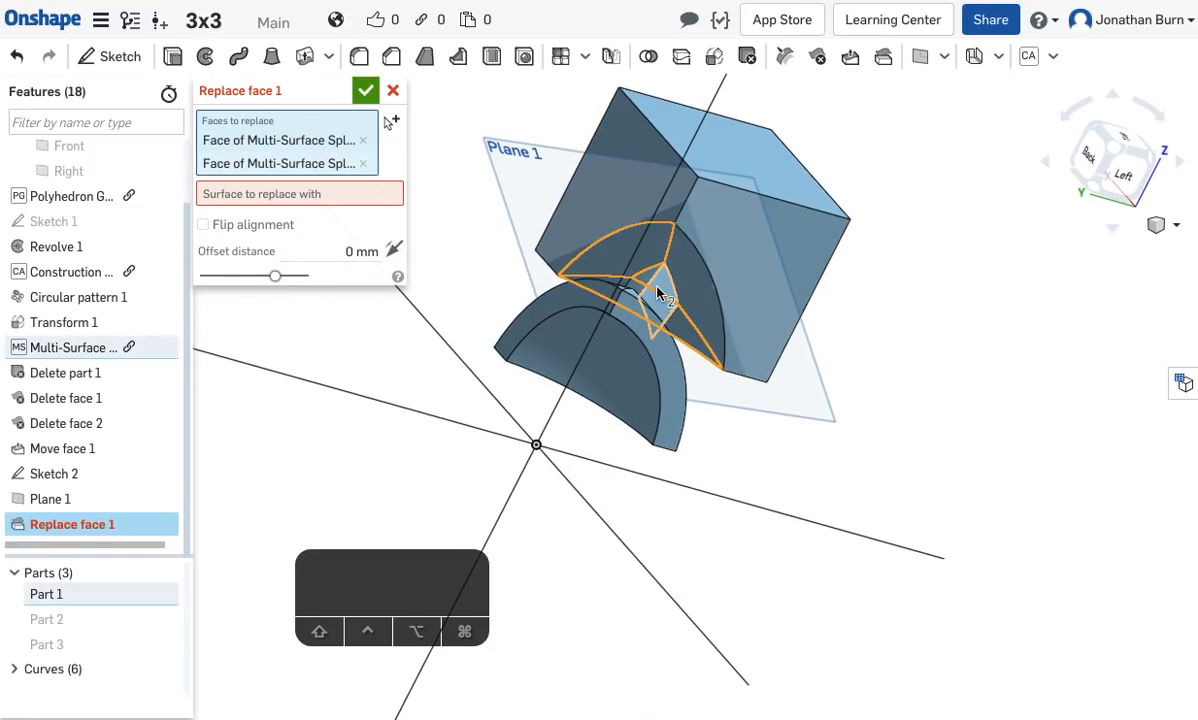
click(697, 295)
right_drag(372, 473, 449, 528)
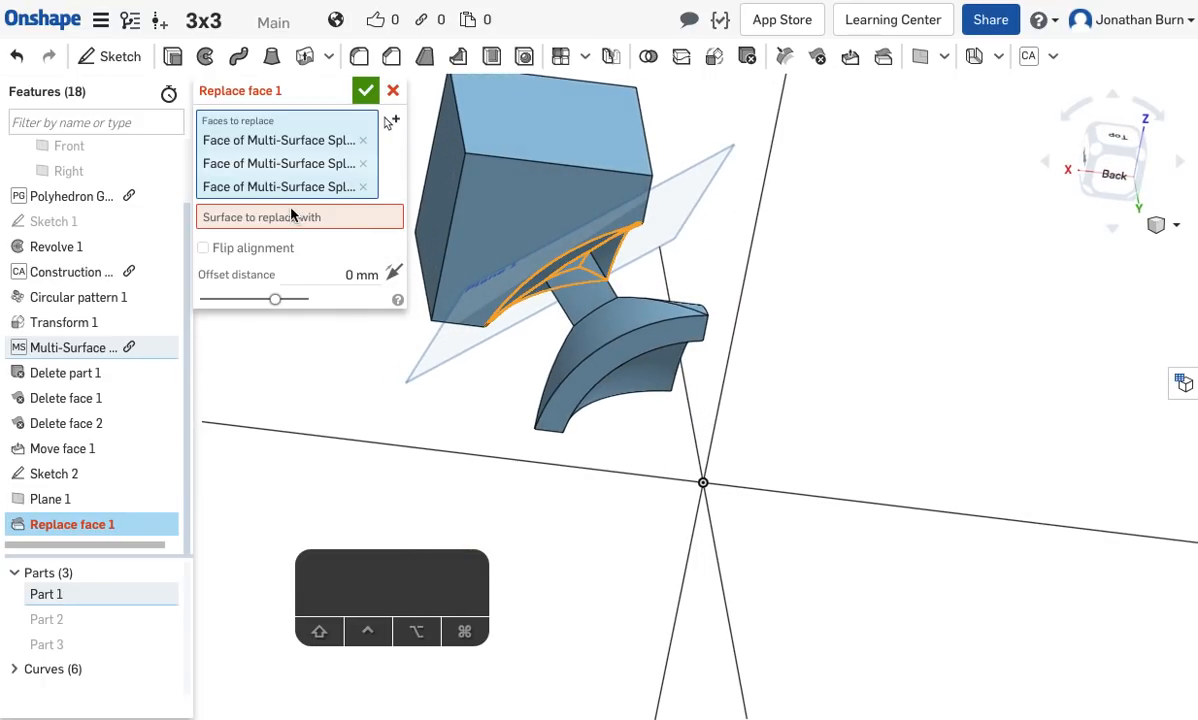
click(703, 170)
right_drag(925, 348, 985, 418)
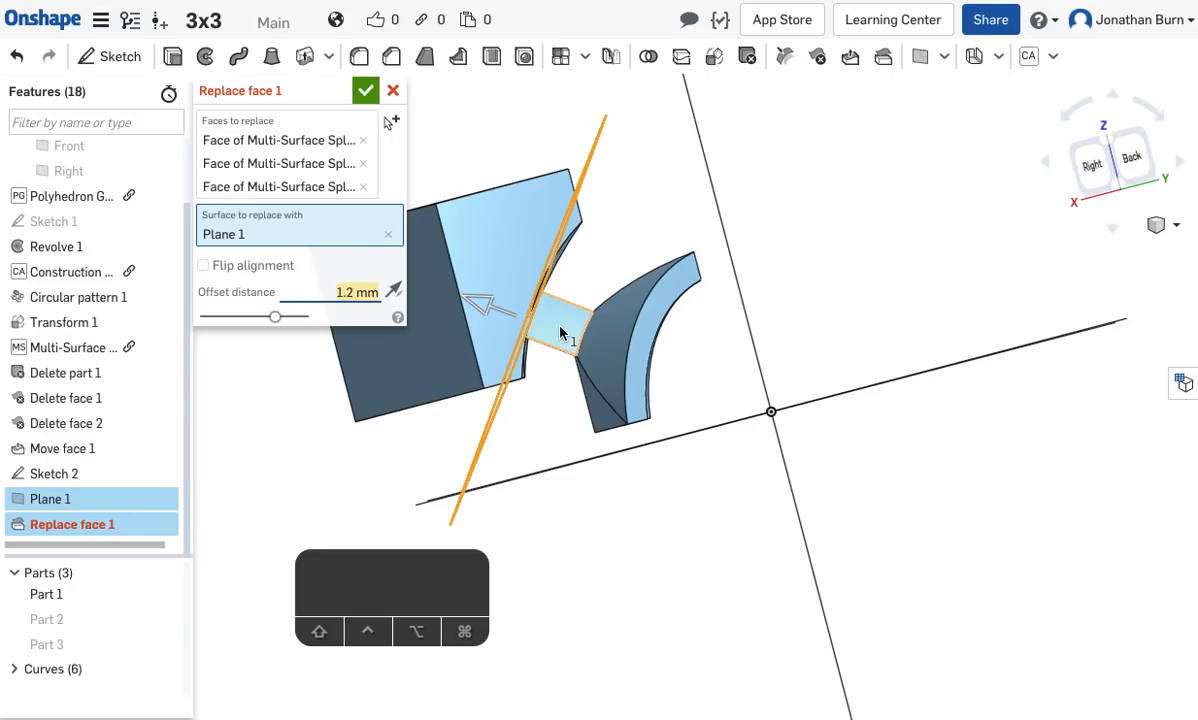
right_drag(806, 354, 767, 388)
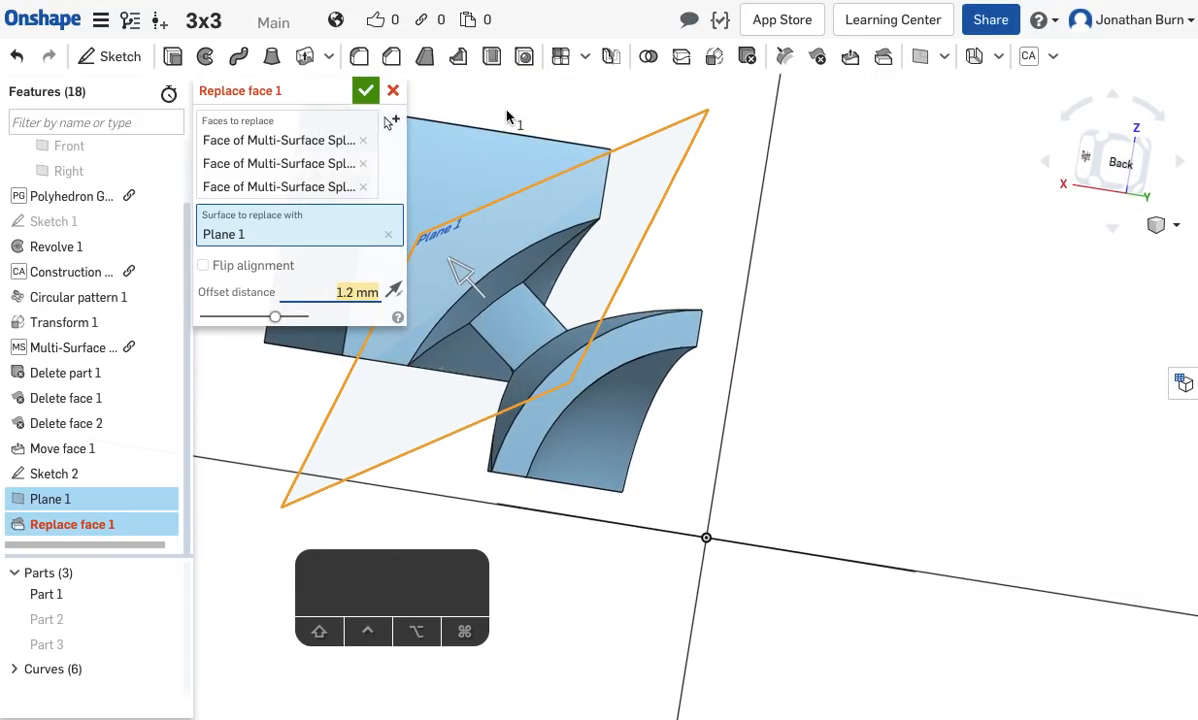
click(393, 92)
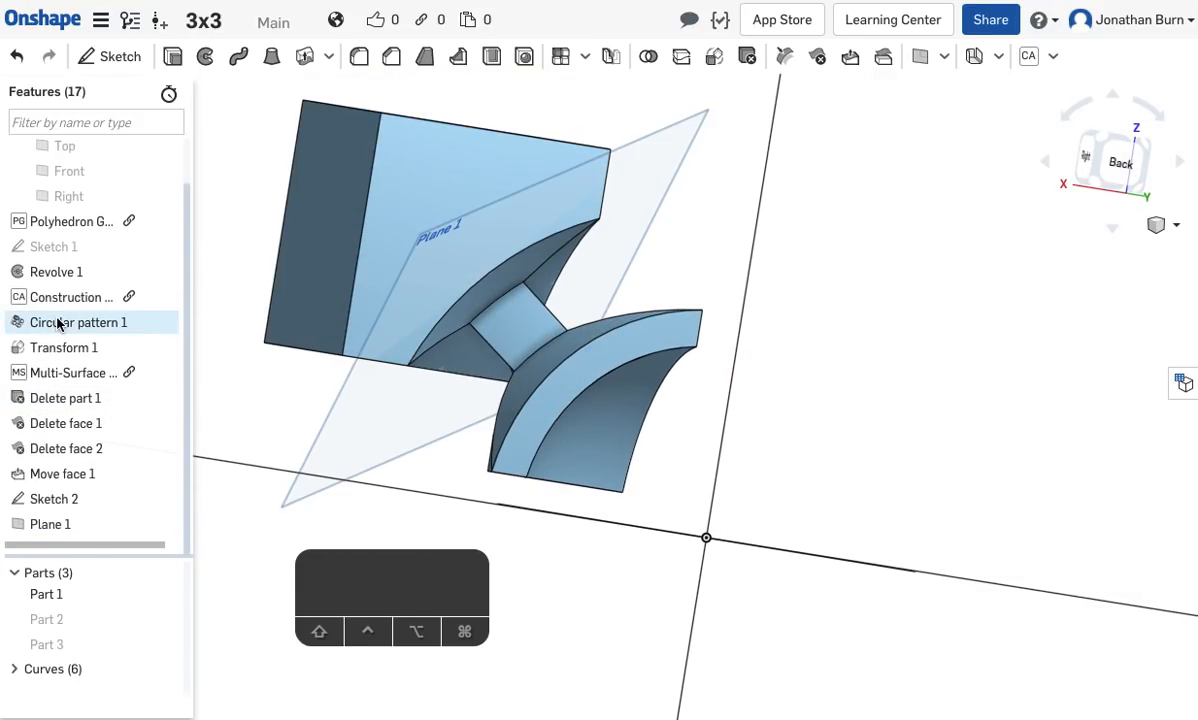
double_click(52, 265)
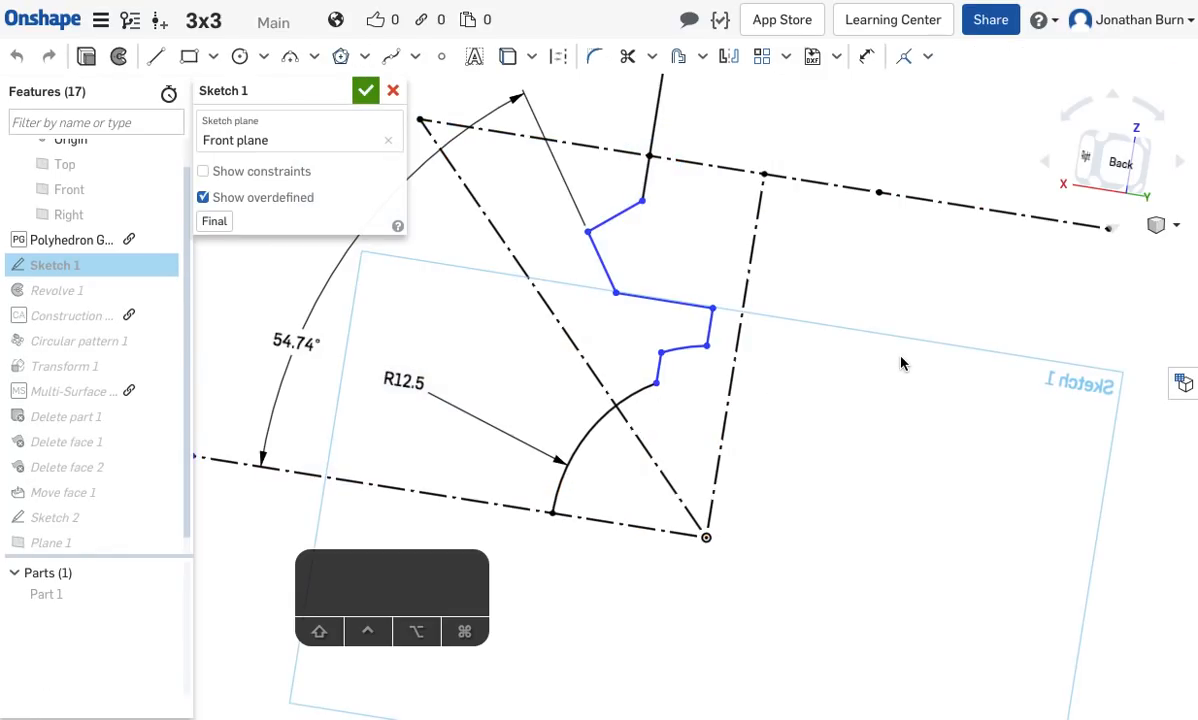
click(623, 222)
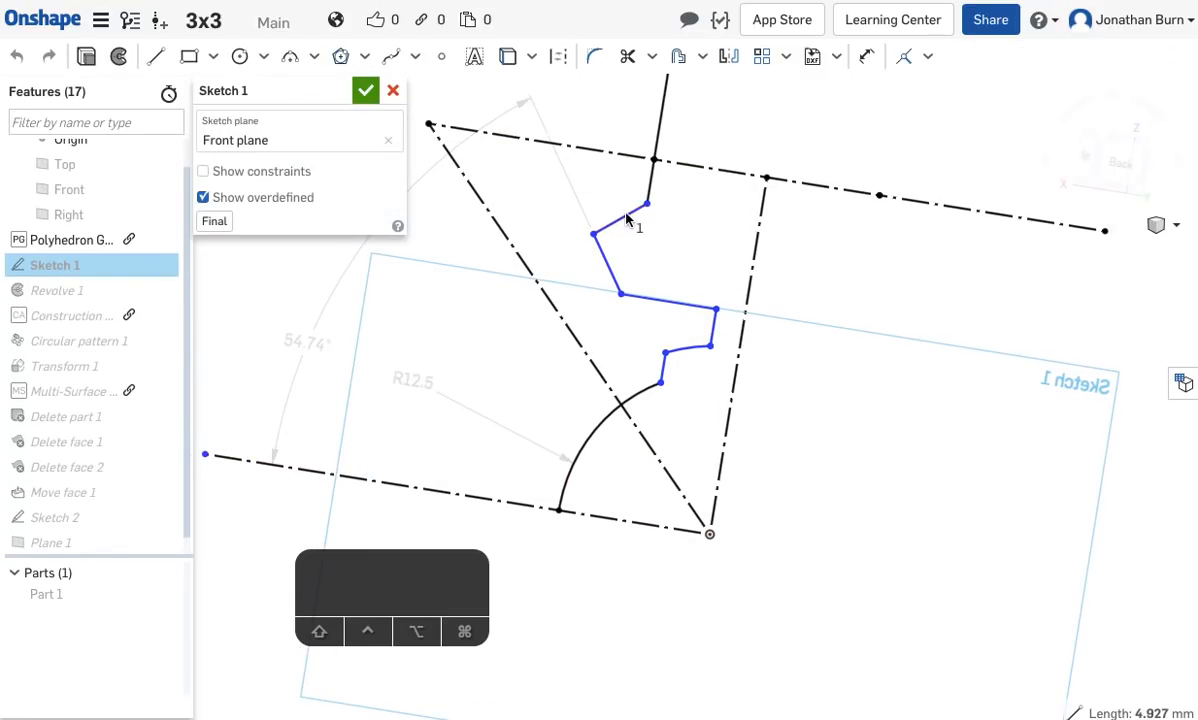
scroll(625, 228, up, 5)
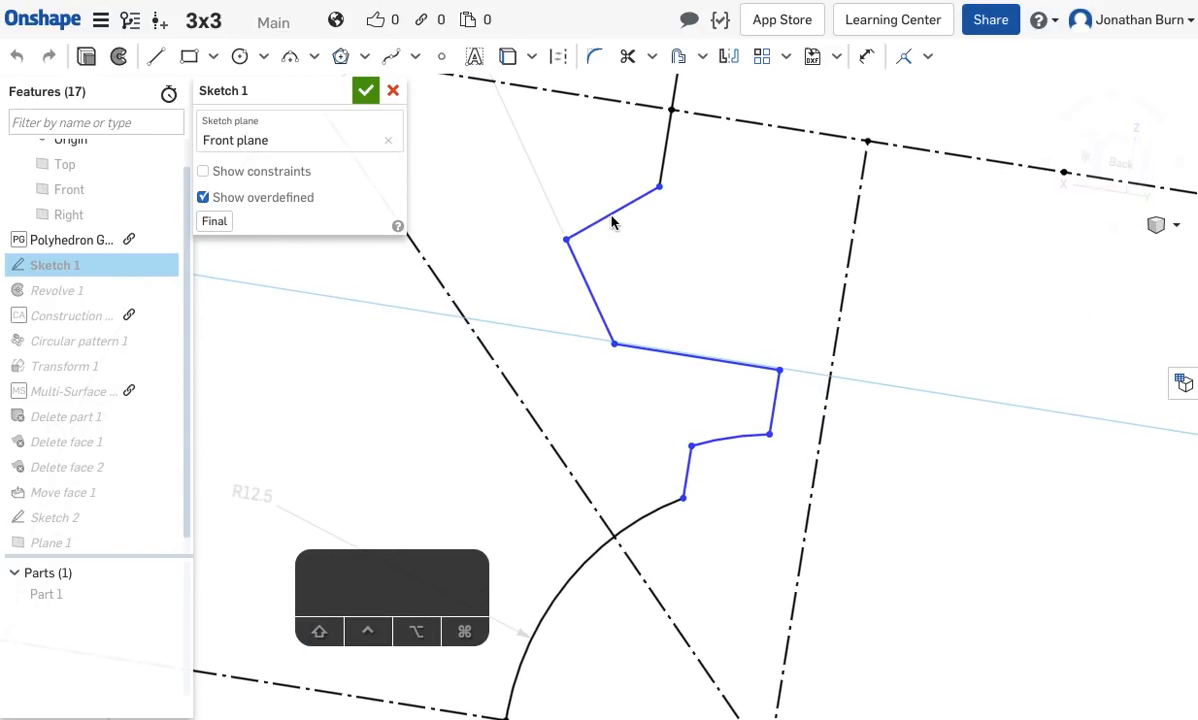
click(616, 215)
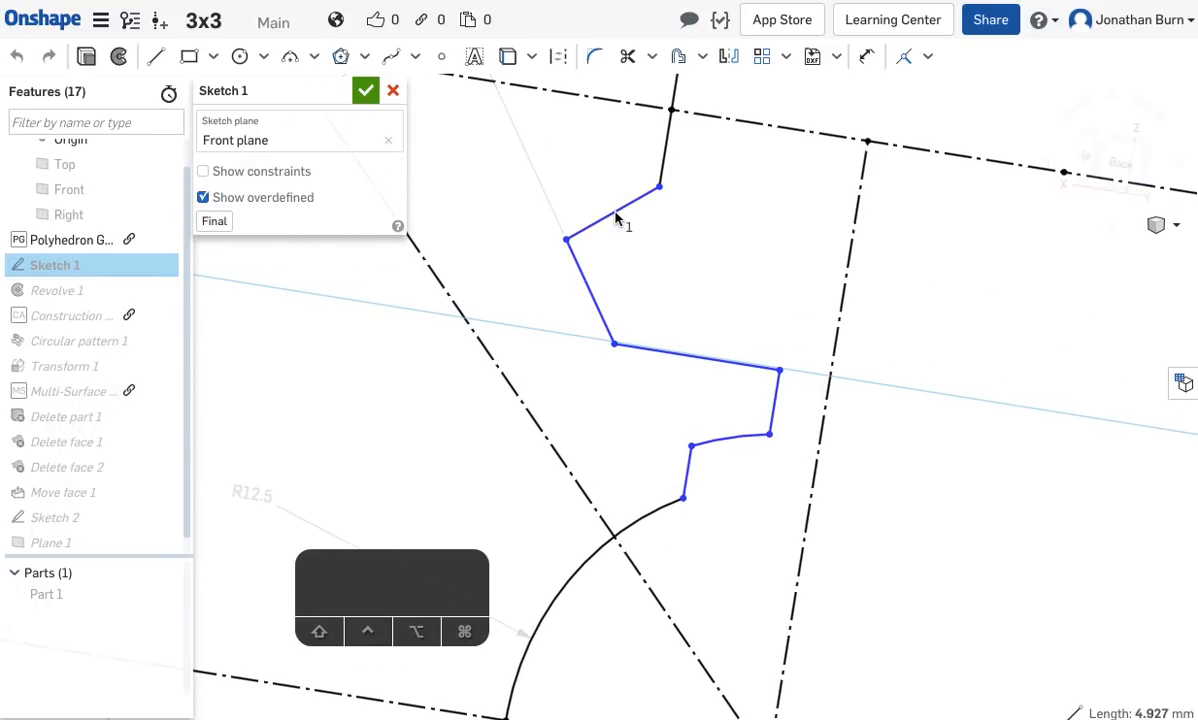
click(621, 216)
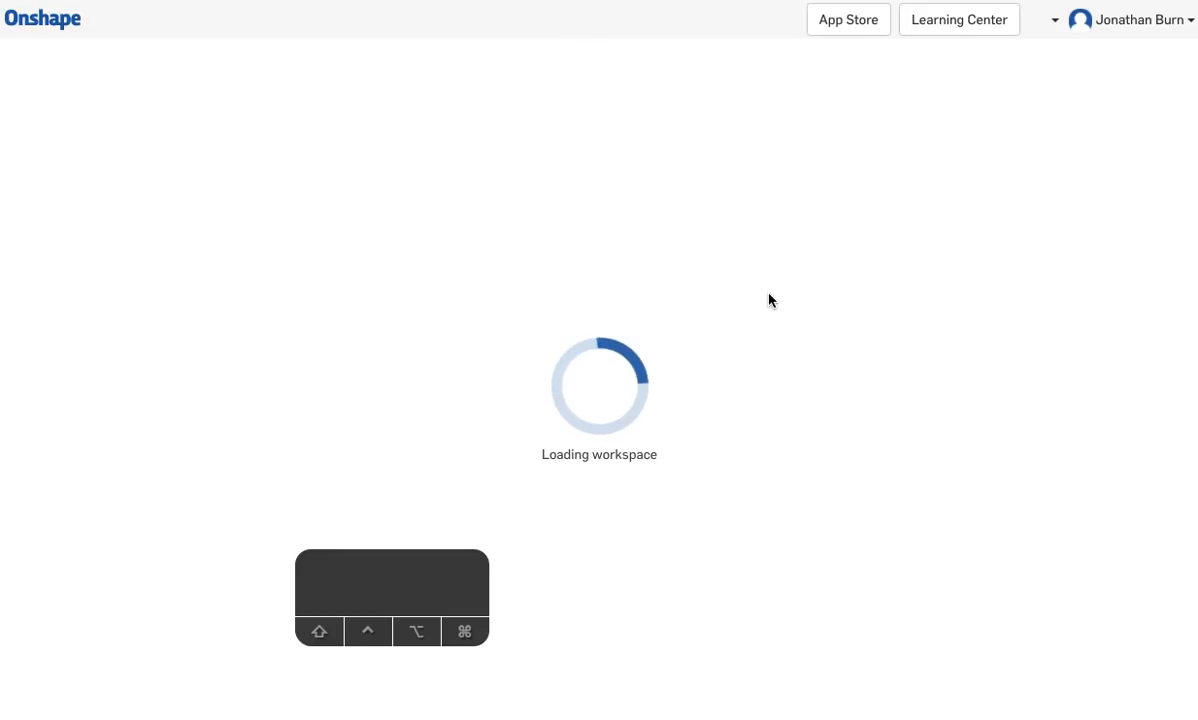
Open Sketch 1 for editing and delete the slanted line joining the upper vertical line to the top of the 54.74° line.
drag(345, 588, 1017, 615)
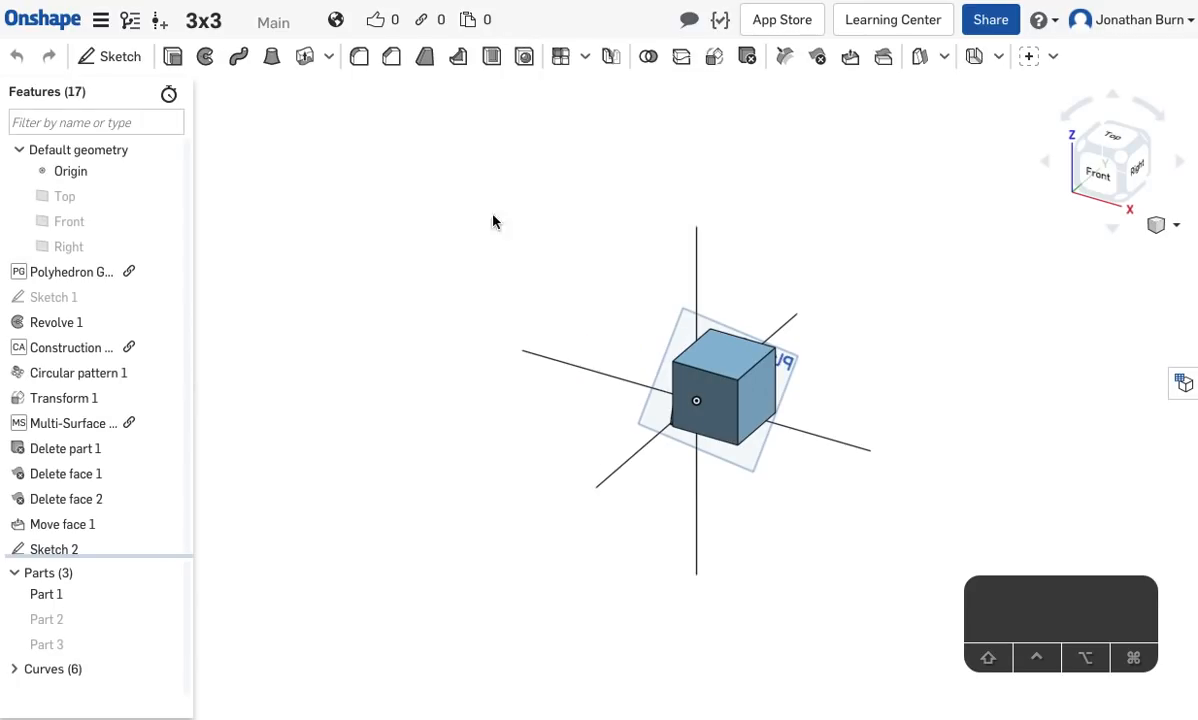
right_drag(875, 398, 995, 396)
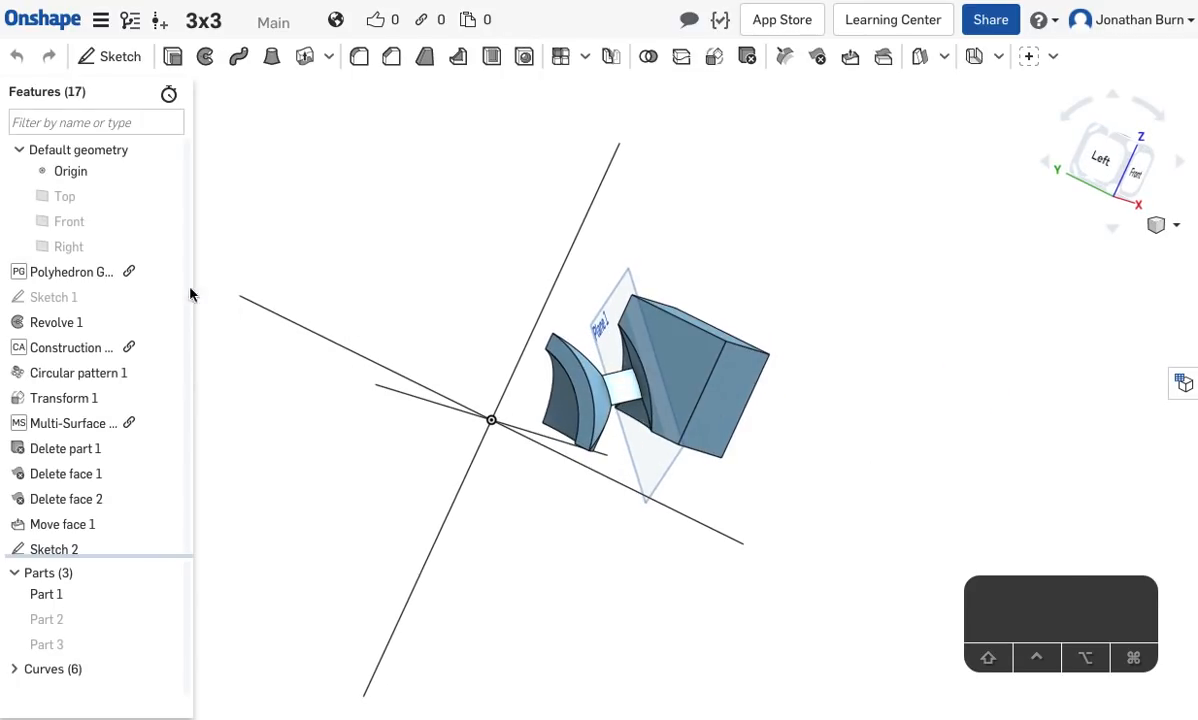
scroll(102, 449, down, 2)
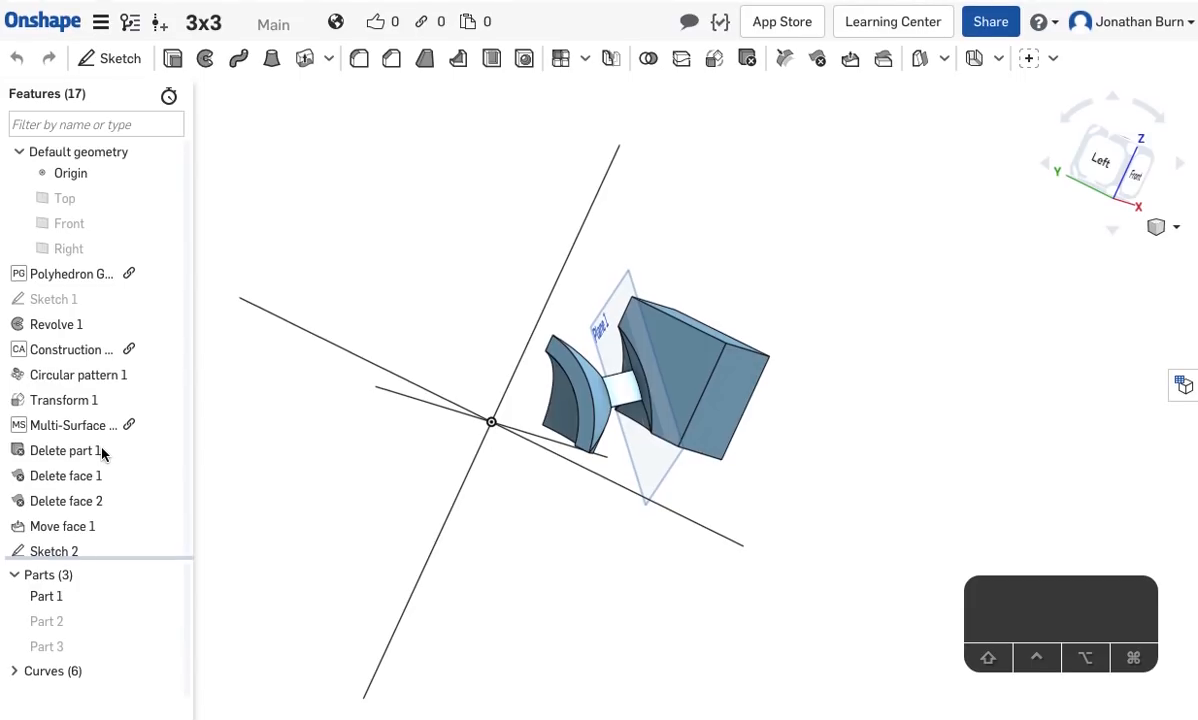
scroll(107, 345, down, 2)
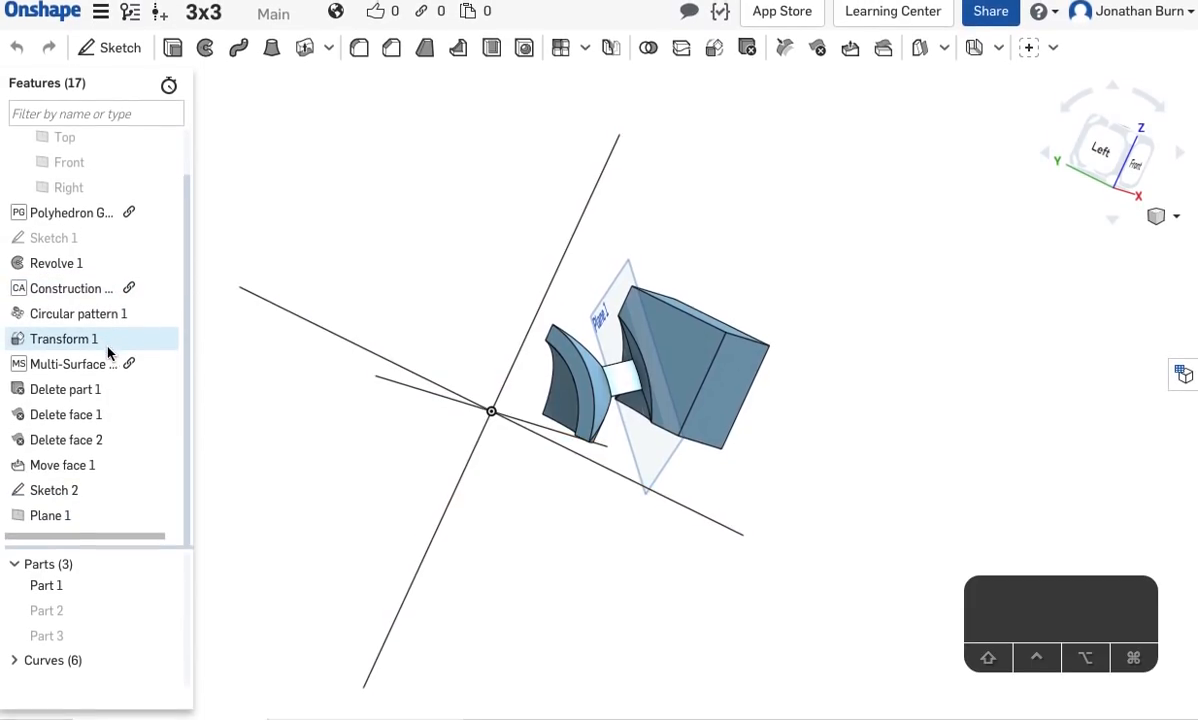
scroll(78, 529, up, 2)
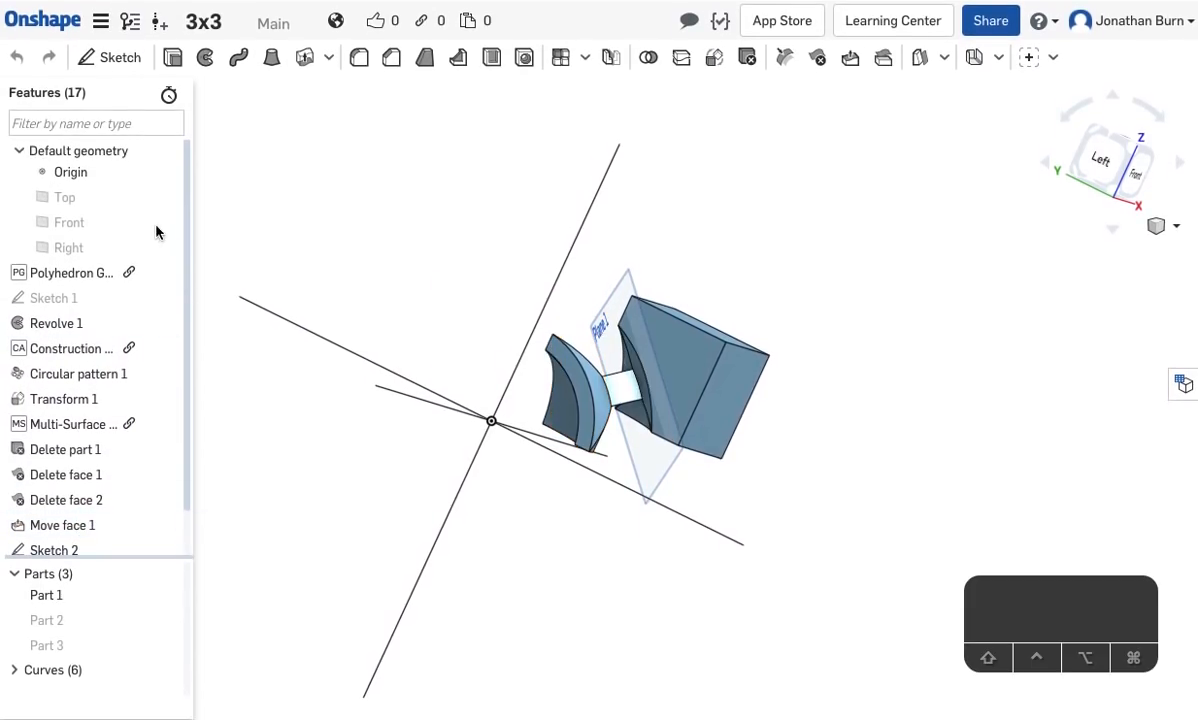
double_click(71, 300)
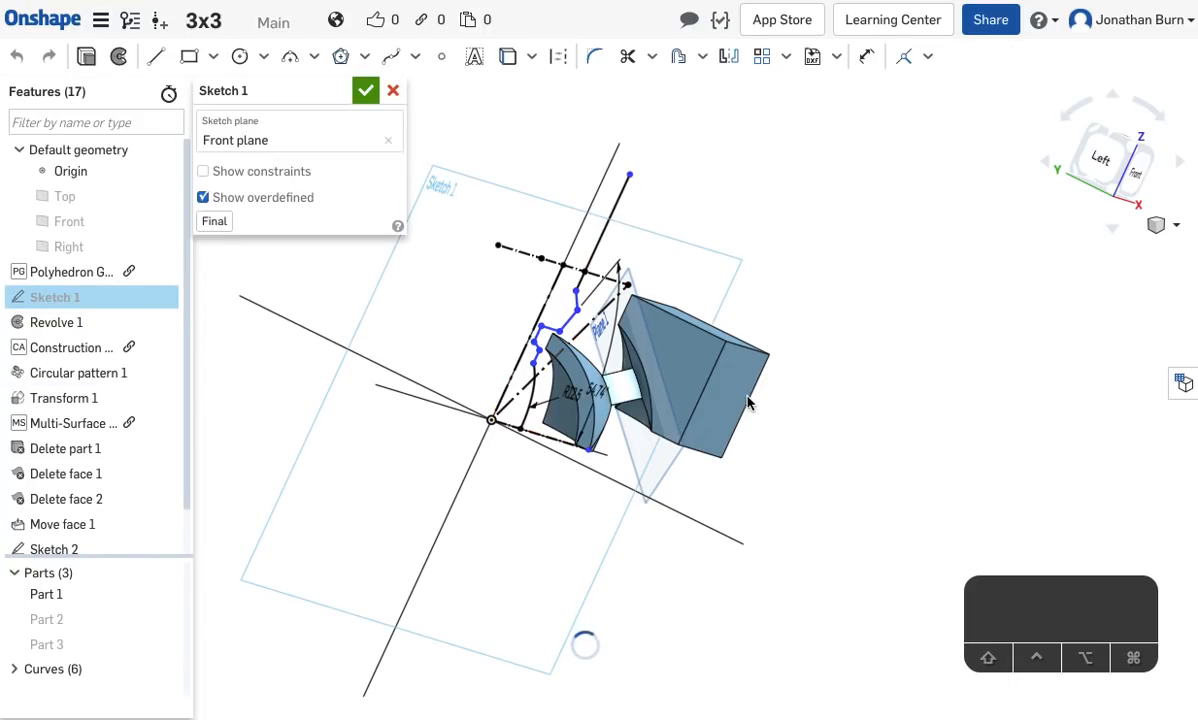
scroll(785, 443, up, 5)
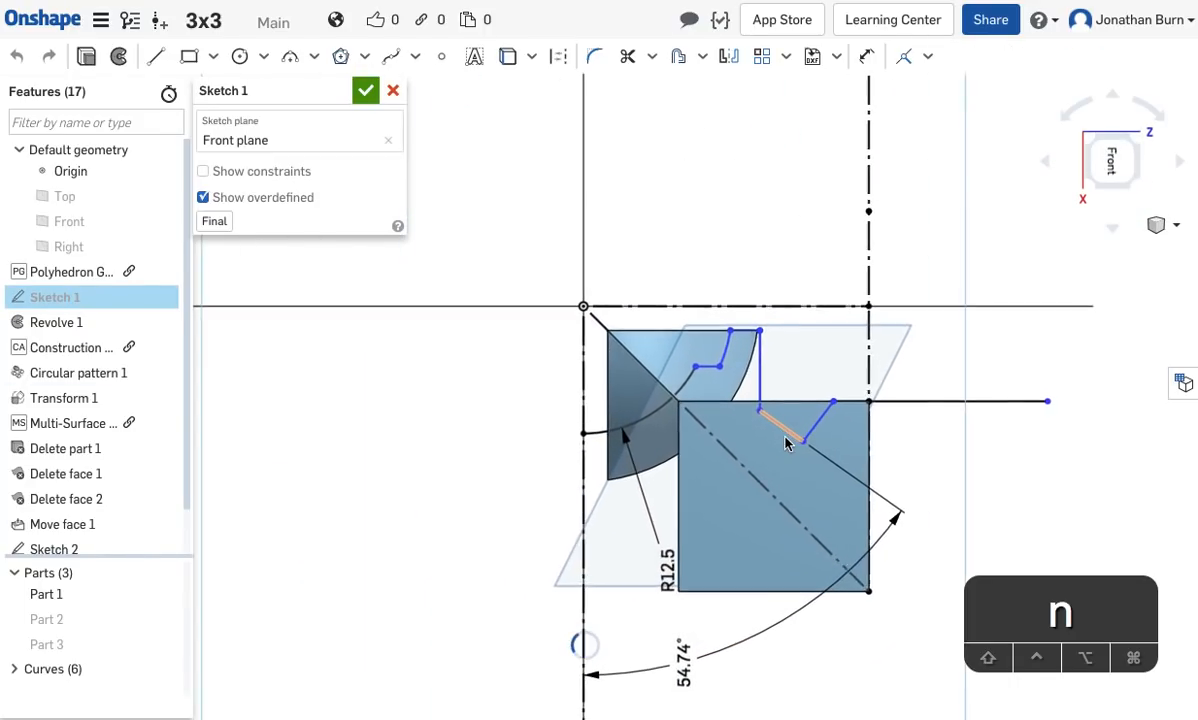
scroll(785, 443, down, 1)
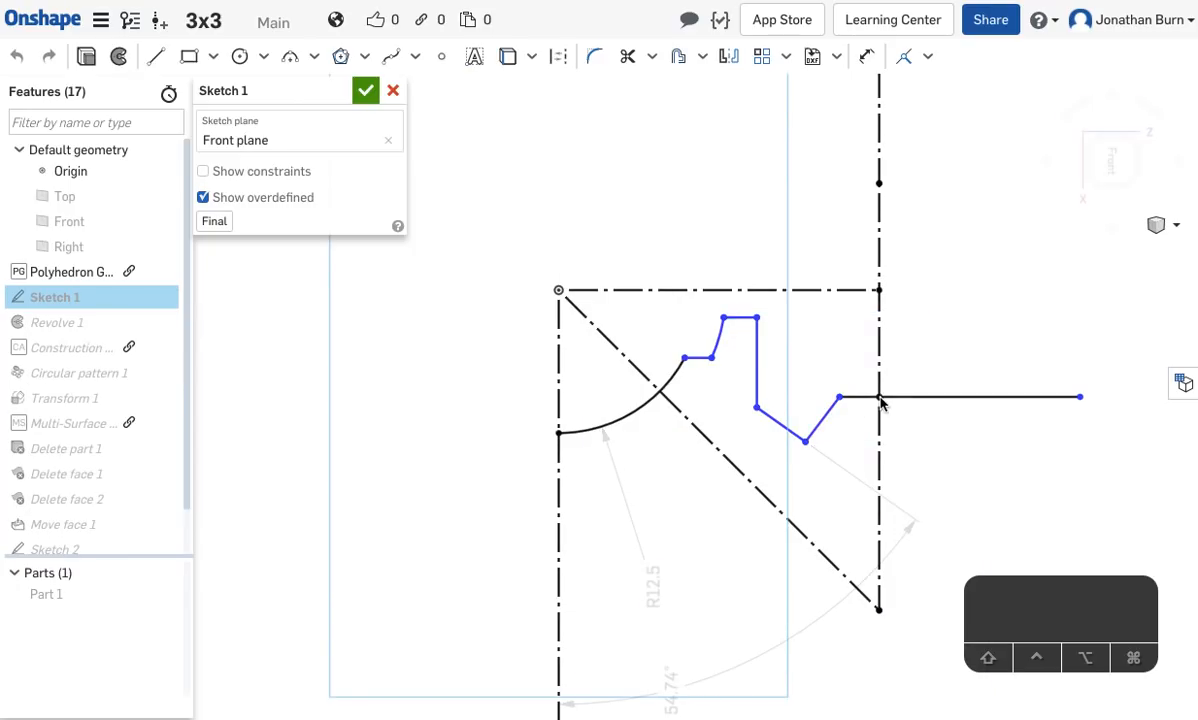
mouse_move(930, 331)
right_down()
mouse_move(800, 195)
mouse_move(775, 262)
right_up()
scroll(741, 333, up, 5)
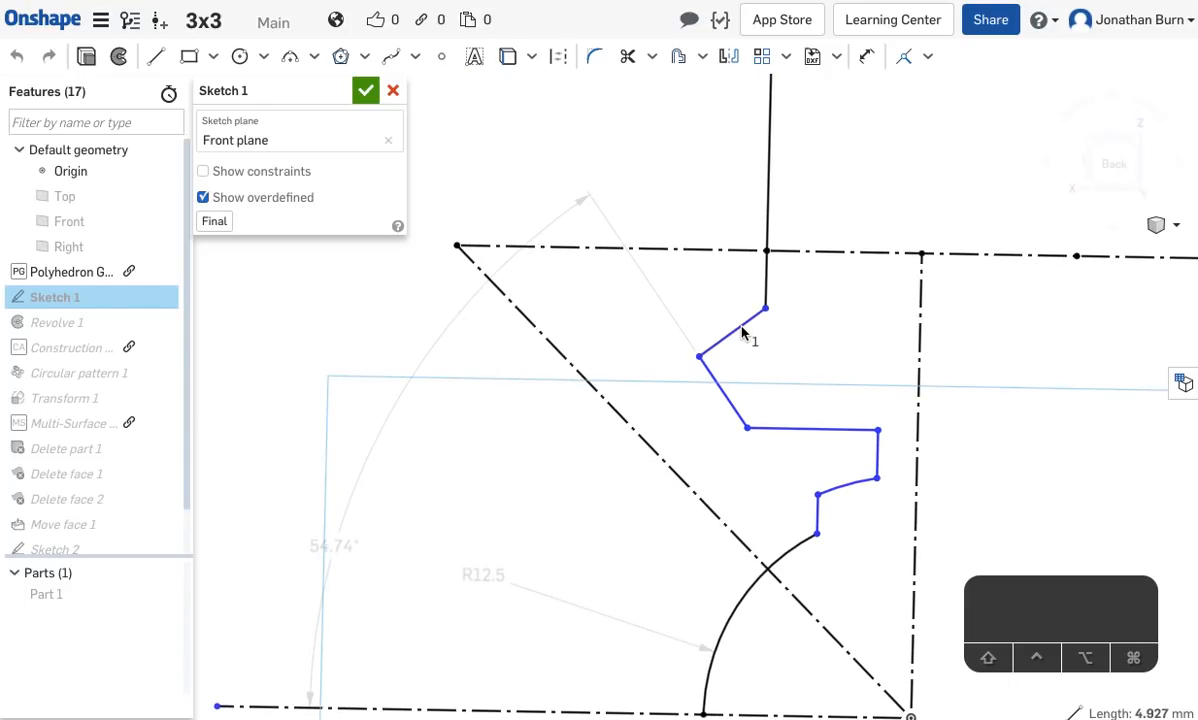
key(BackSpace)
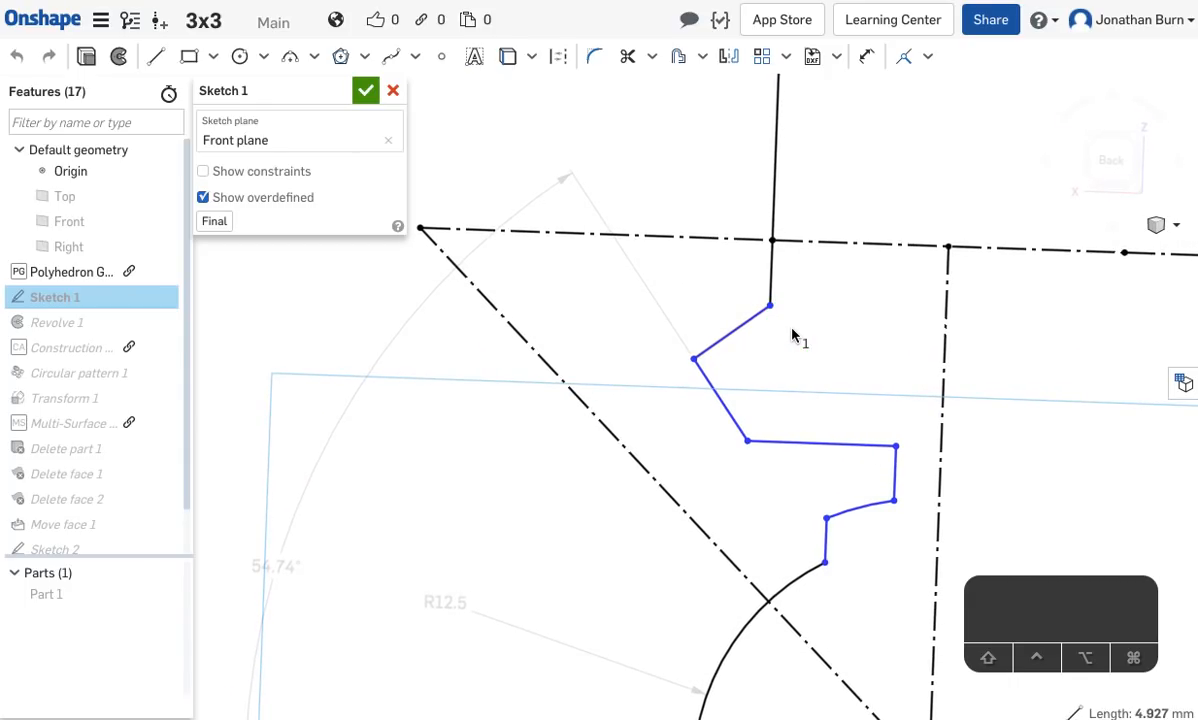
Draw a center point arc of about 25 mm radius around the origin, from the 54.74° line's upper end to near the vertical line's lower end.
click(315, 60)
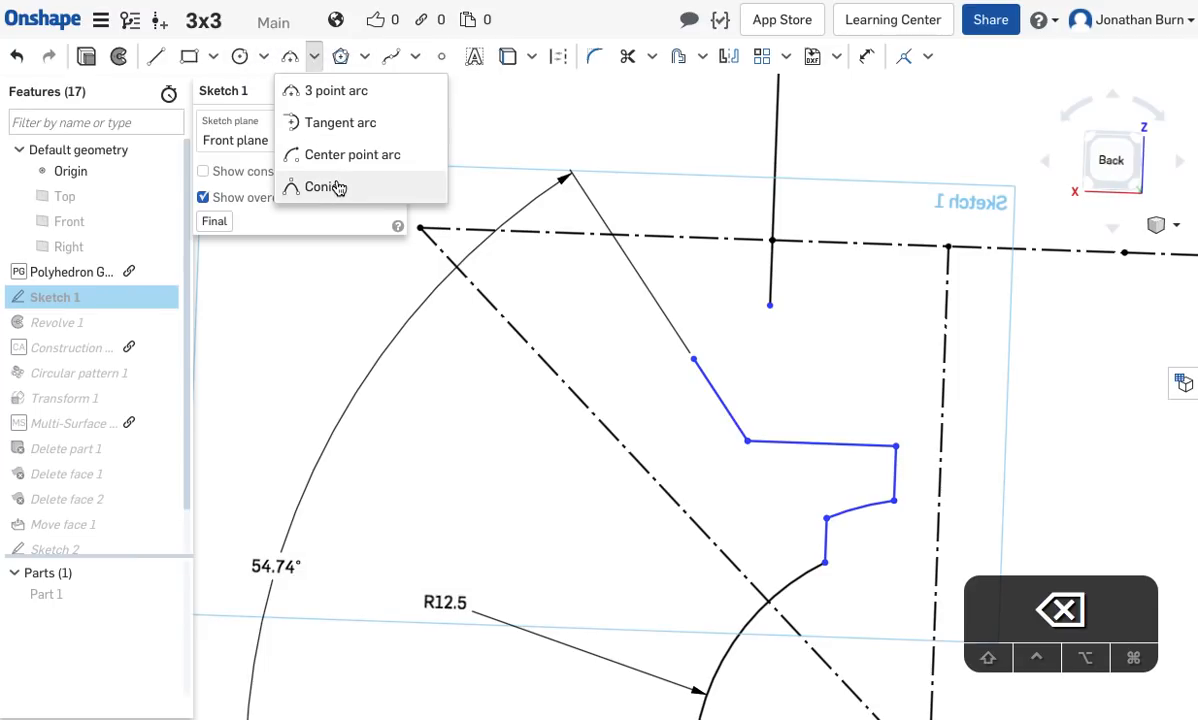
click(382, 156)
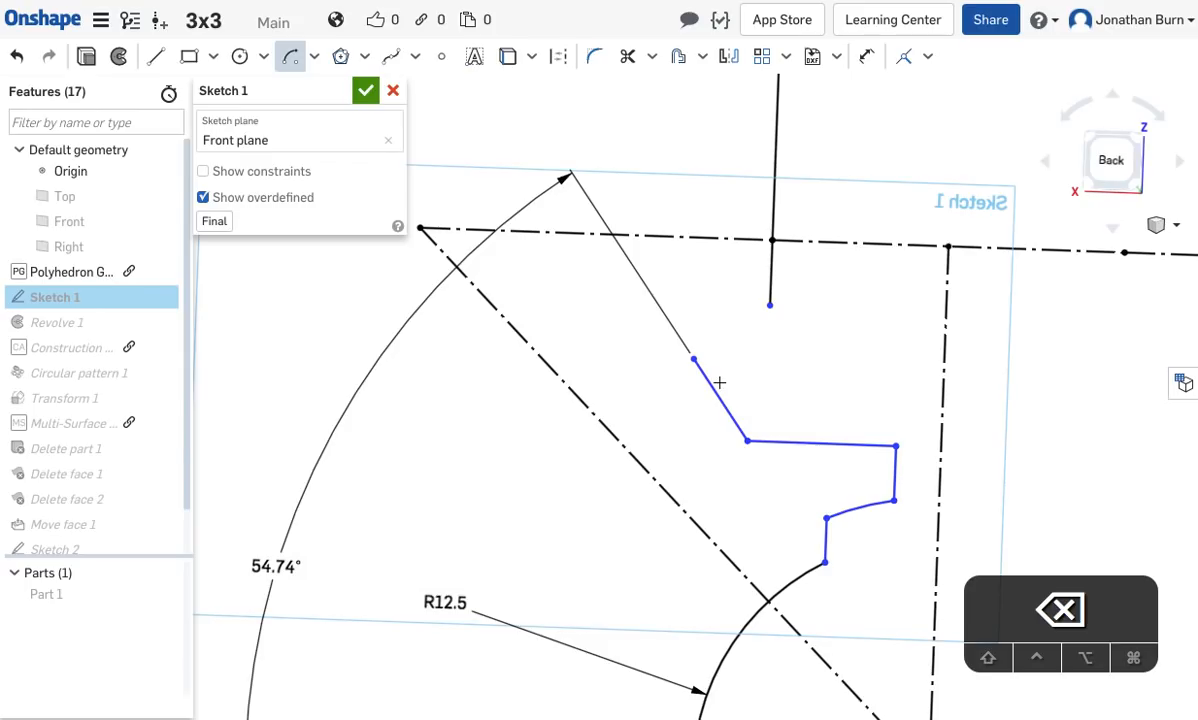
scroll(717, 382, down, 3)
ctrl+right_drag(719, 382, 592, 222)
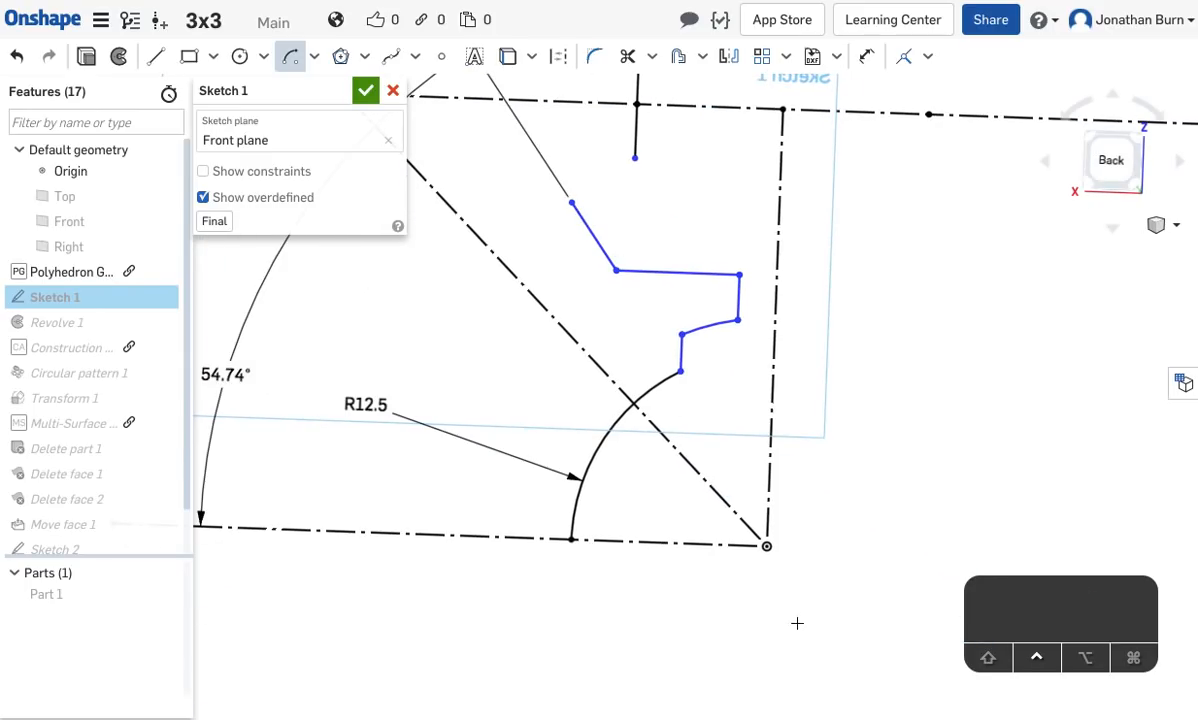
click(767, 546)
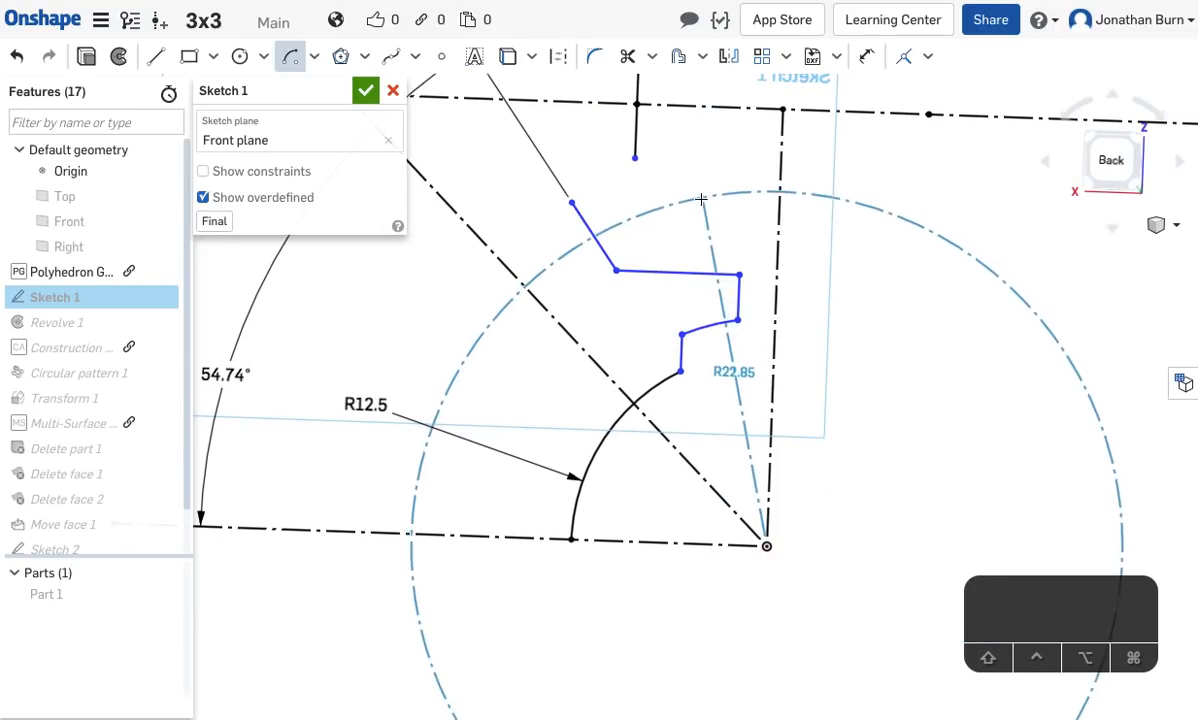
click(571, 202)
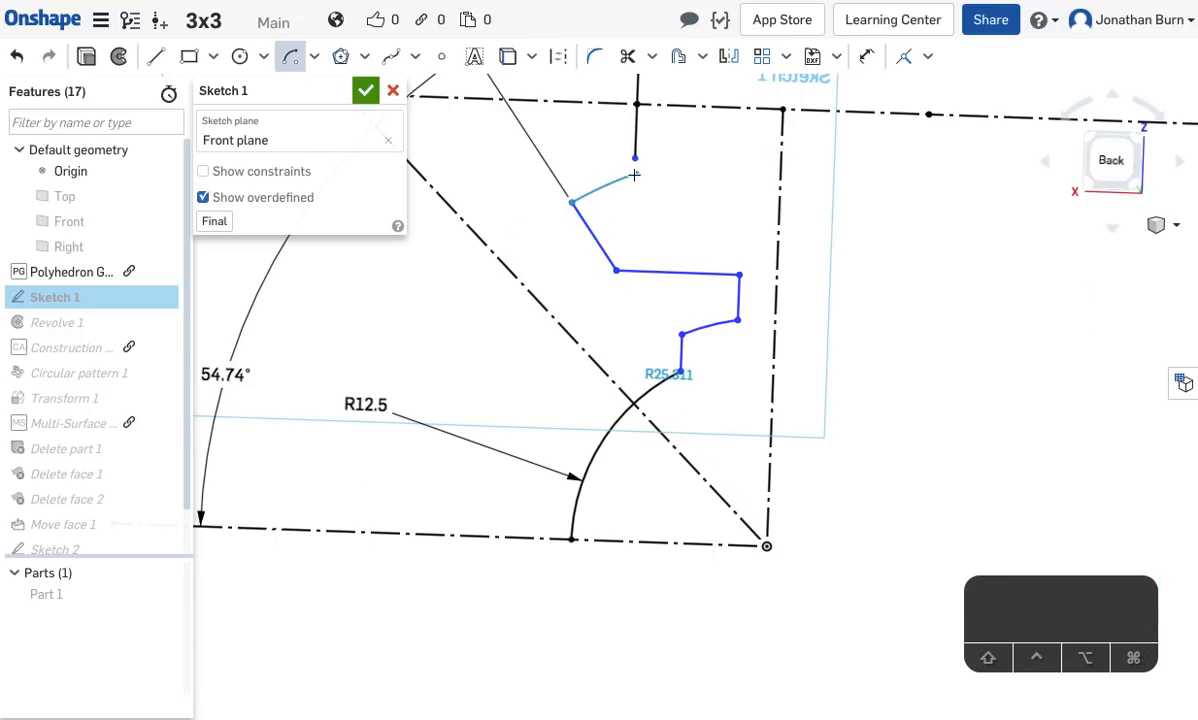
key(Escape)
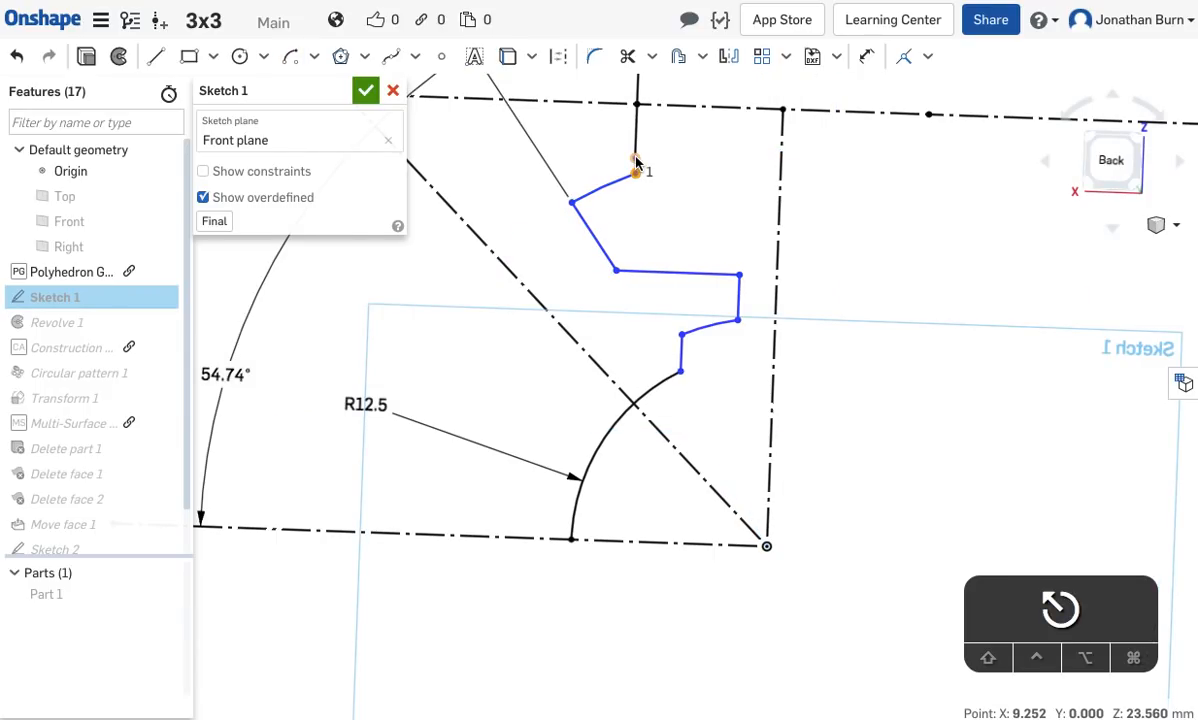
Make the new arc's free end coincident with the lower end of the upper vertical line.
click(636, 159)
key(i)
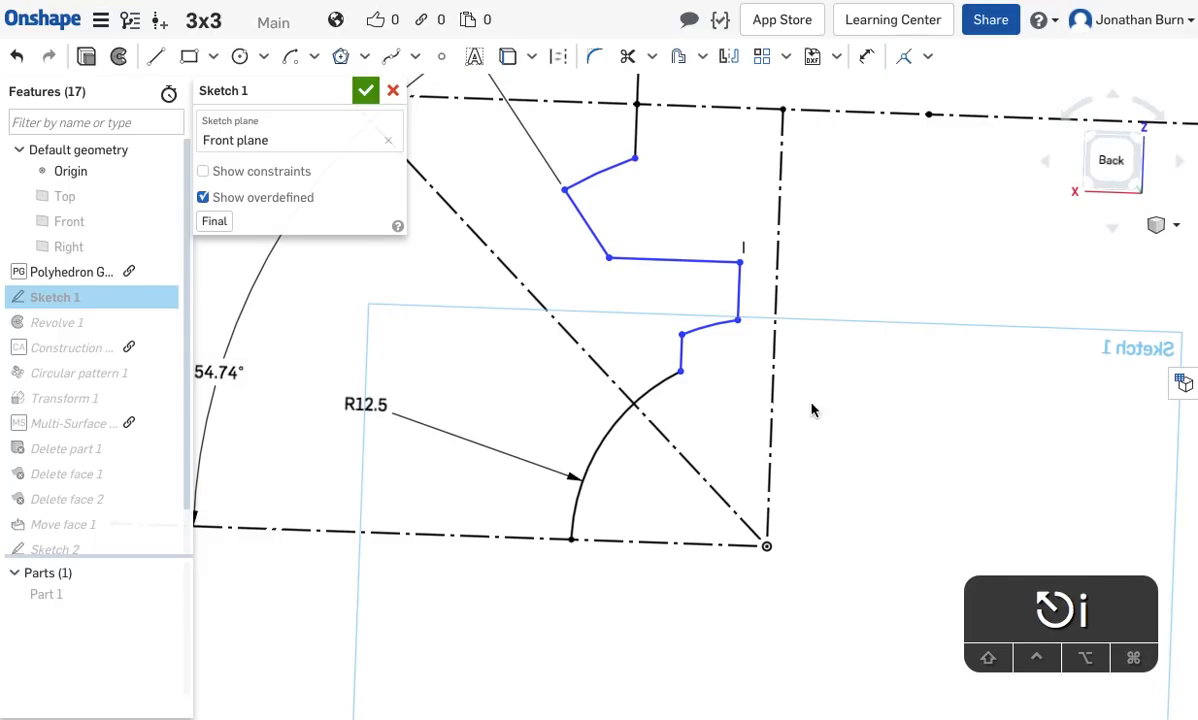
scroll(578, 181, up, 6)
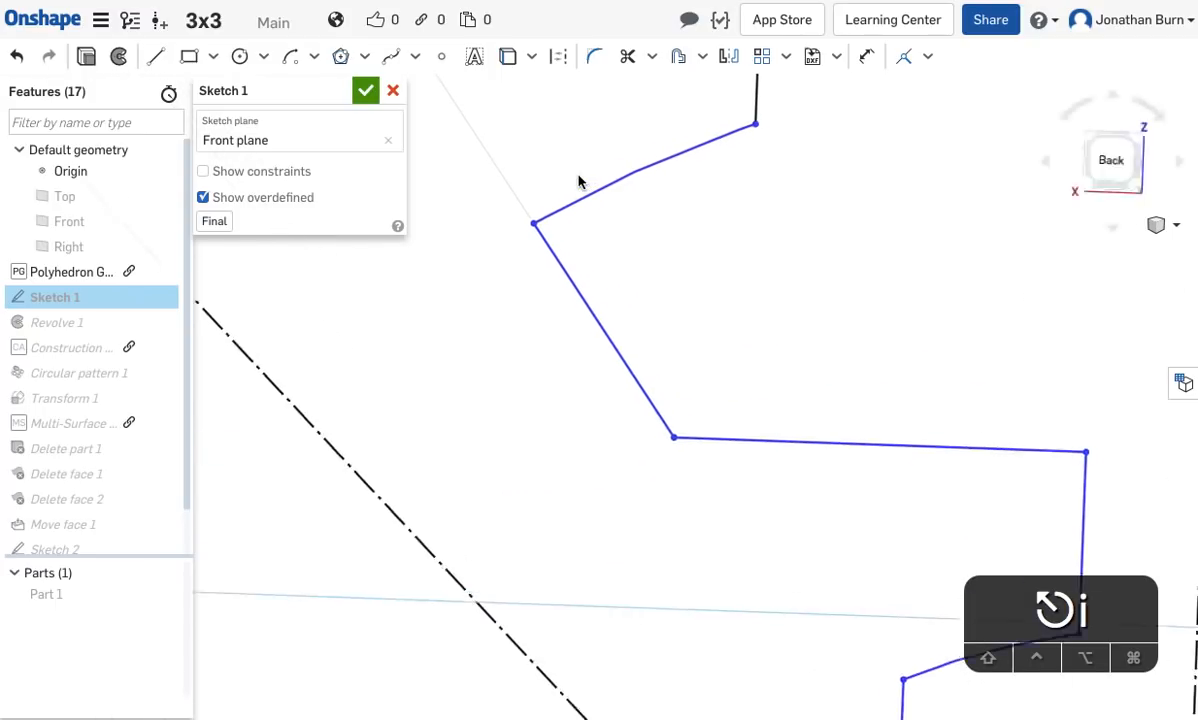
scroll(578, 181, down, 4)
scroll(578, 181, down, 3)
scroll(578, 181, up, 4)
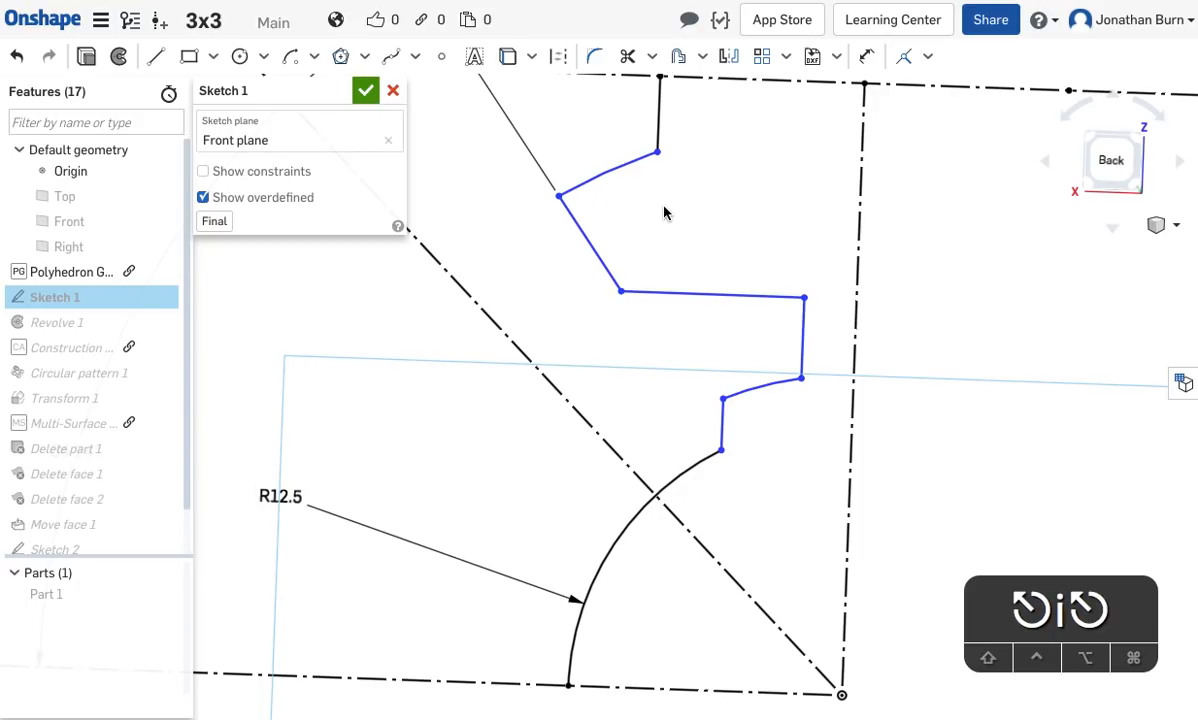
scroll(829, 342, down, 3)
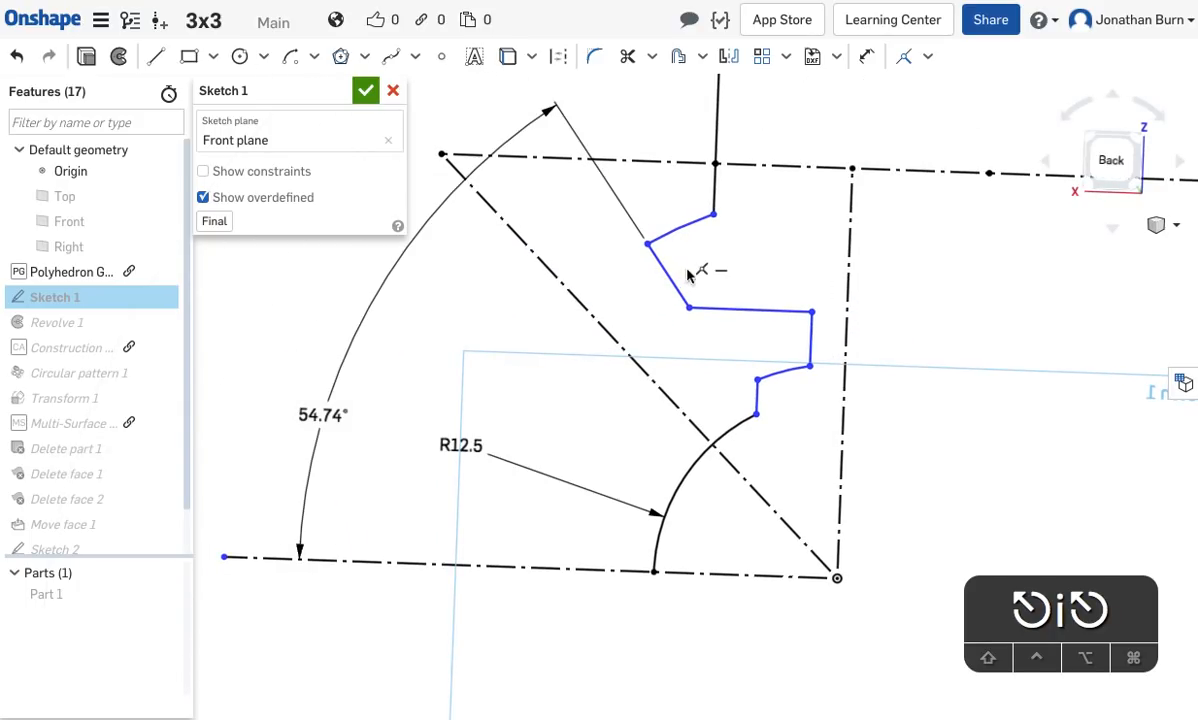
Accept the Sketch 1 edit and add the new arc to the curves revolved by the Revolve 1 surface.
click(365, 95)
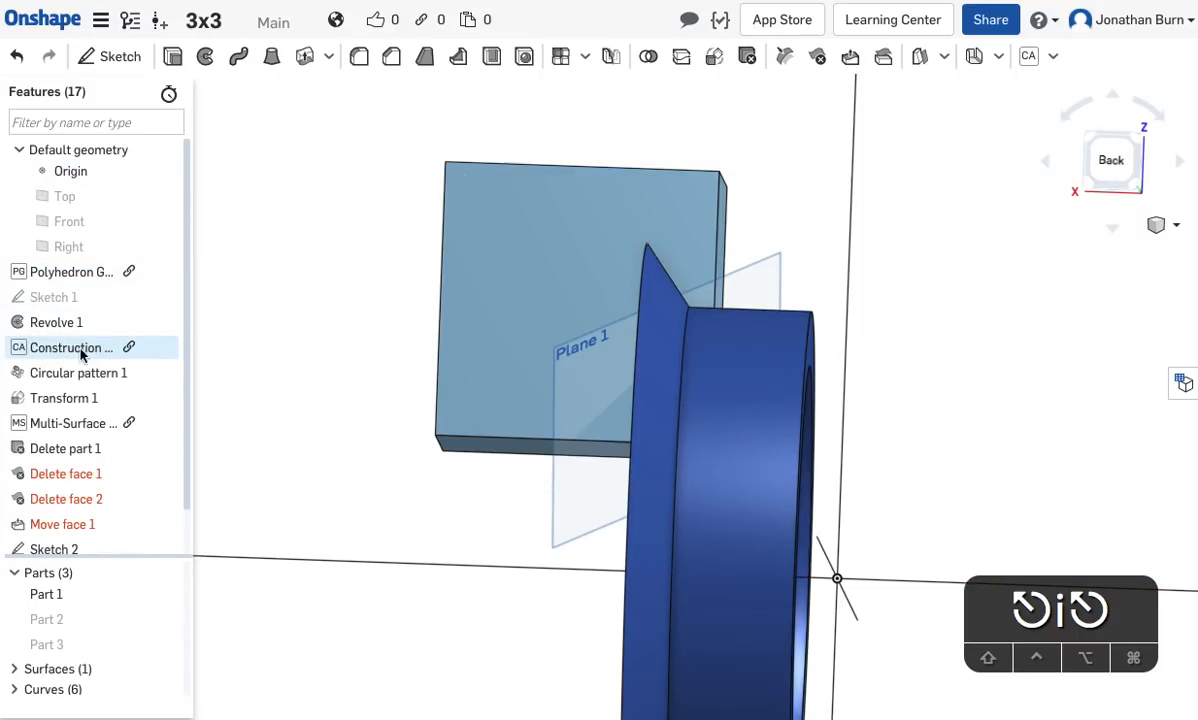
right_drag(869, 446, 815, 522)
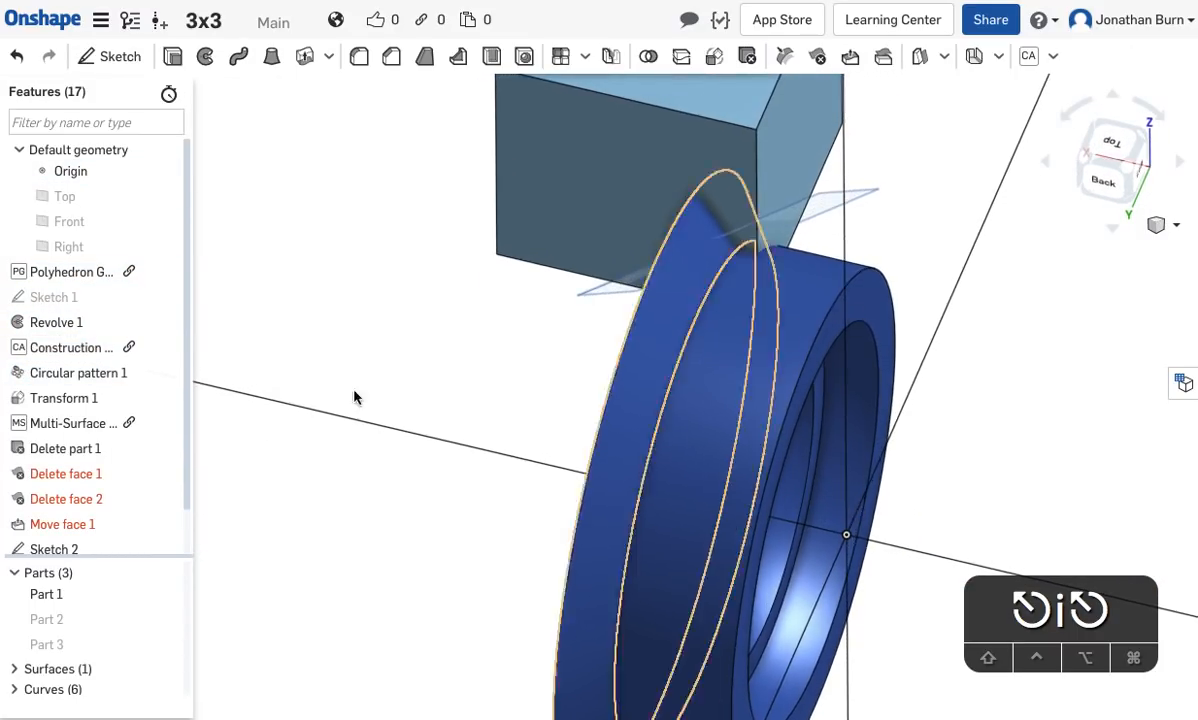
double_click(83, 372)
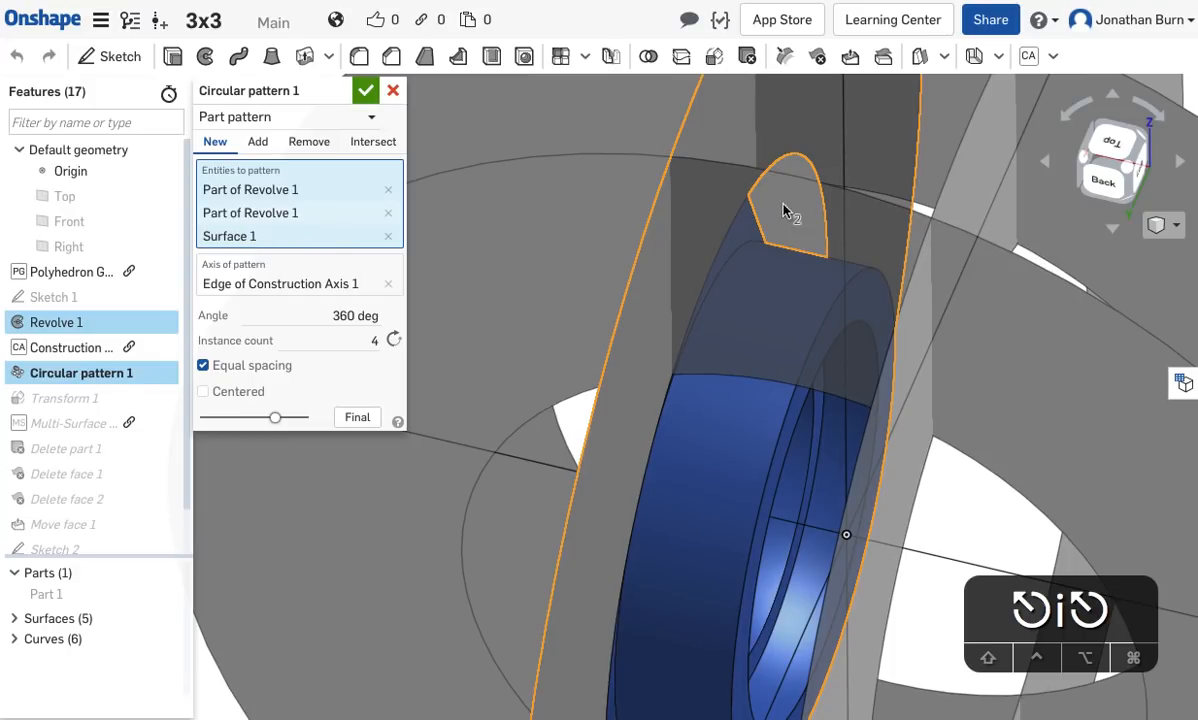
double_click(80, 323)
scroll(1061, 375, down, 2)
right_drag(1061, 375, 1098, 343)
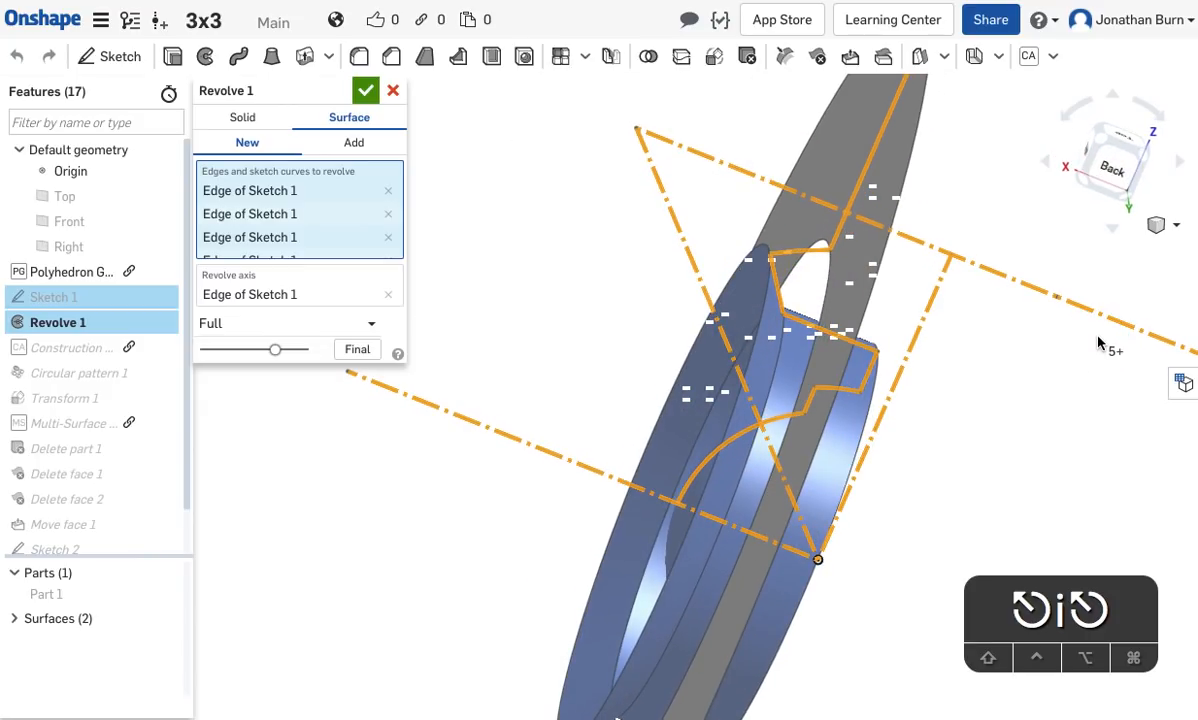
click(806, 254)
mouse_move(1080, 418)
right_down()
mouse_move(1011, 374)
mouse_move(1046, 380)
mouse_move(1080, 412)
mouse_move(1066, 408)
right_up()
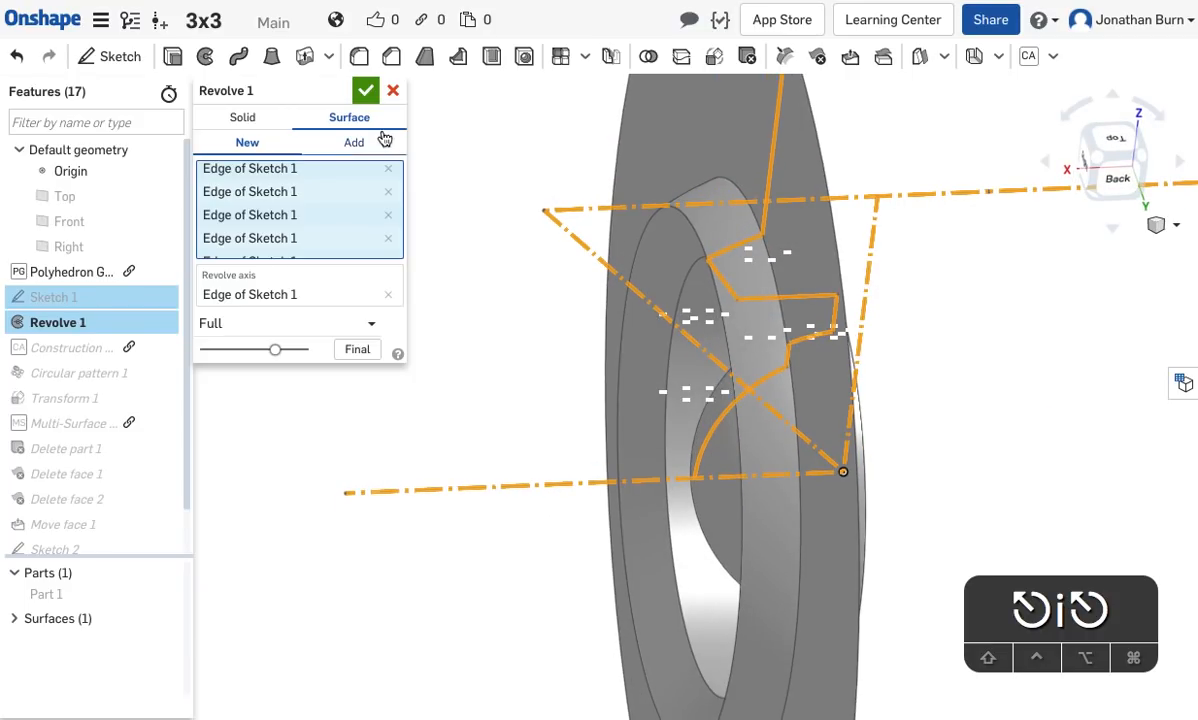
click(366, 92)
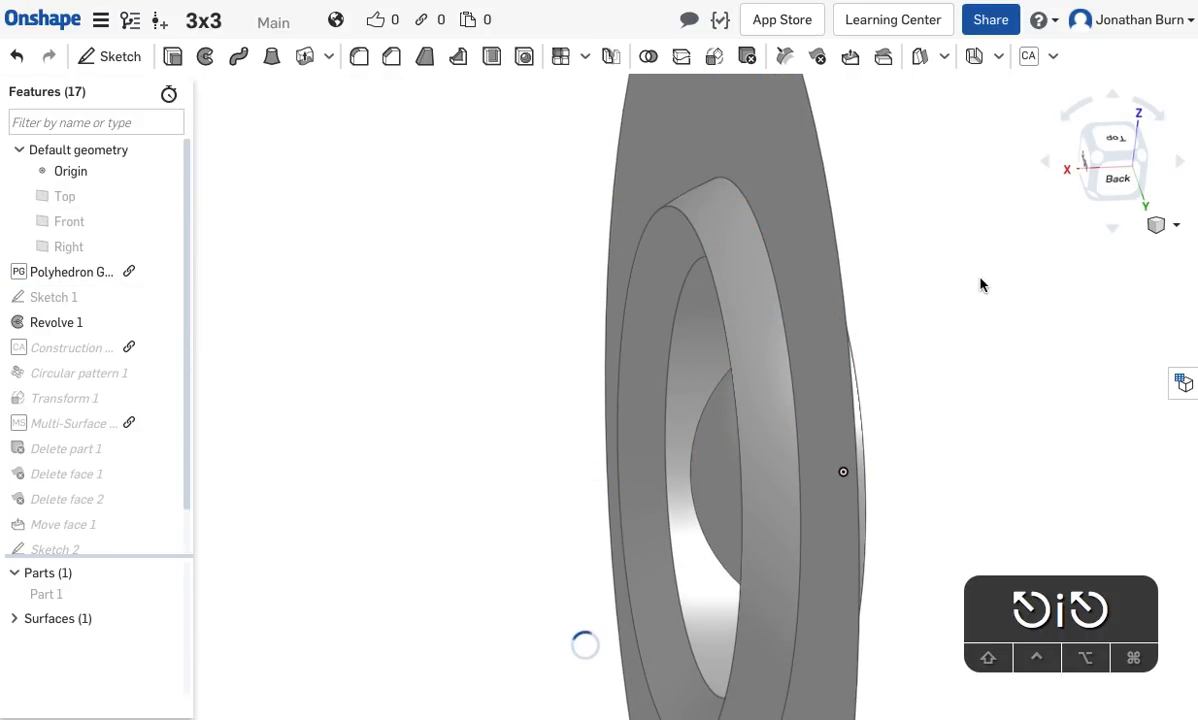
Start a Replace face on the three curved recess faces of Part 1's block, using Plane 1 as the replacement surface.
right_drag(907, 371, 594, 455)
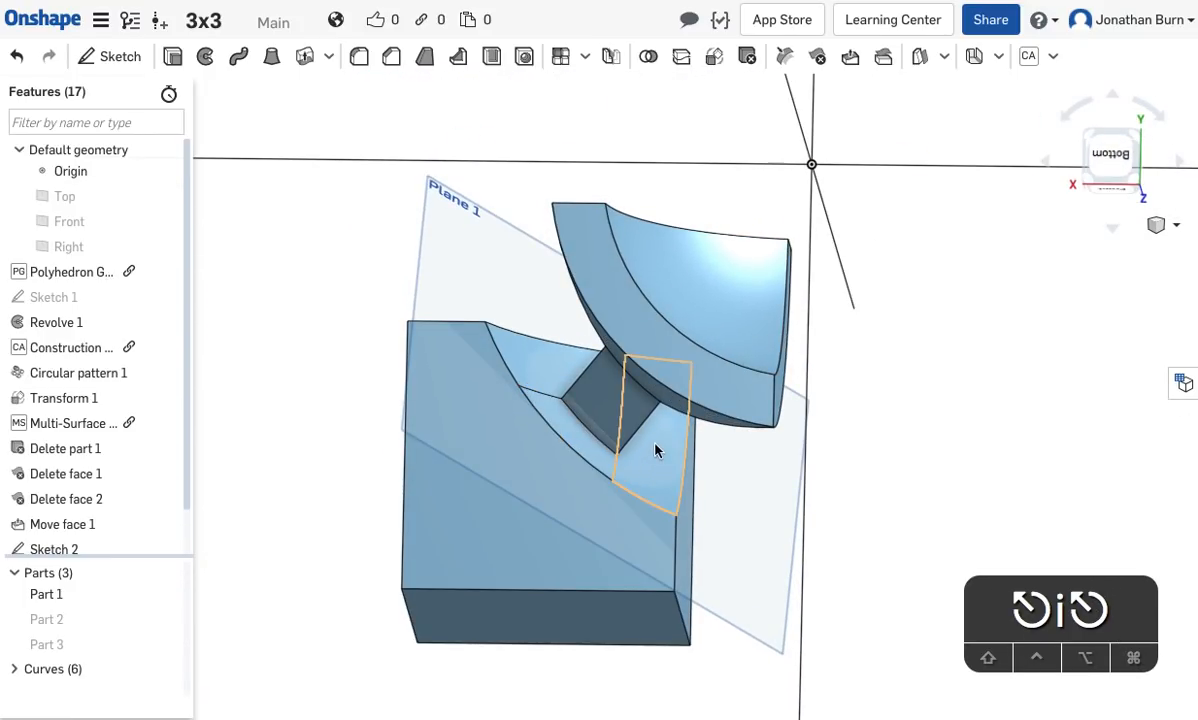
right_drag(1010, 428, 772, 456)
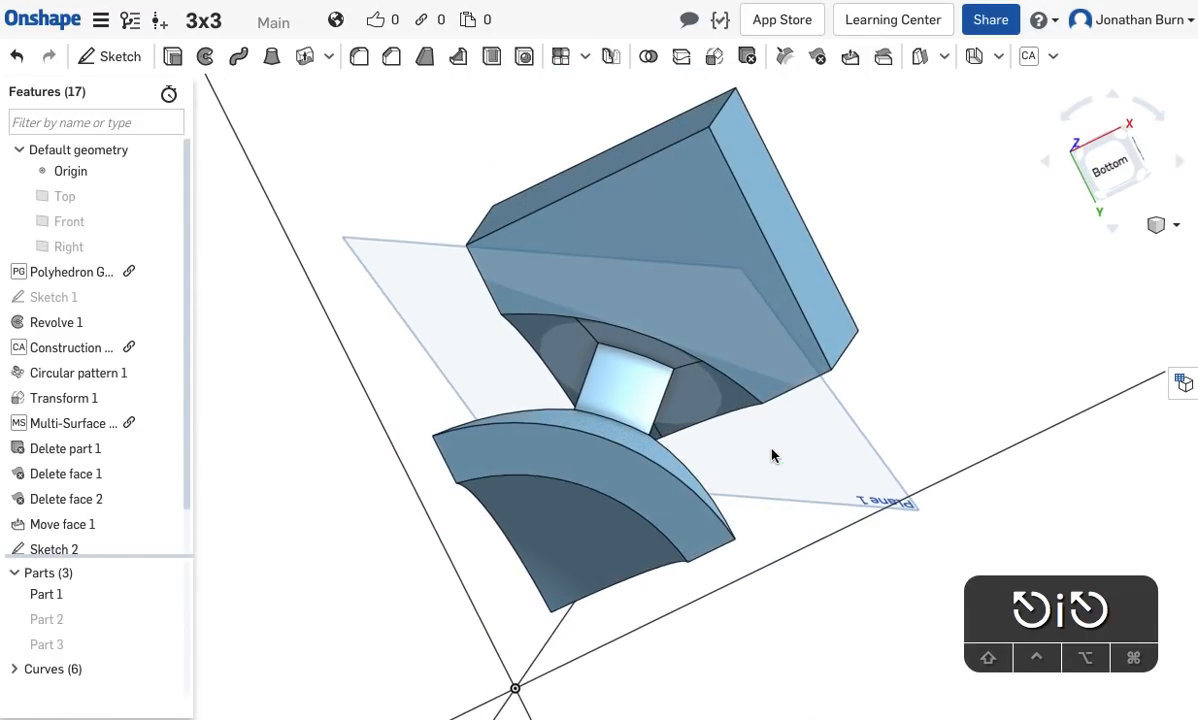
click(884, 58)
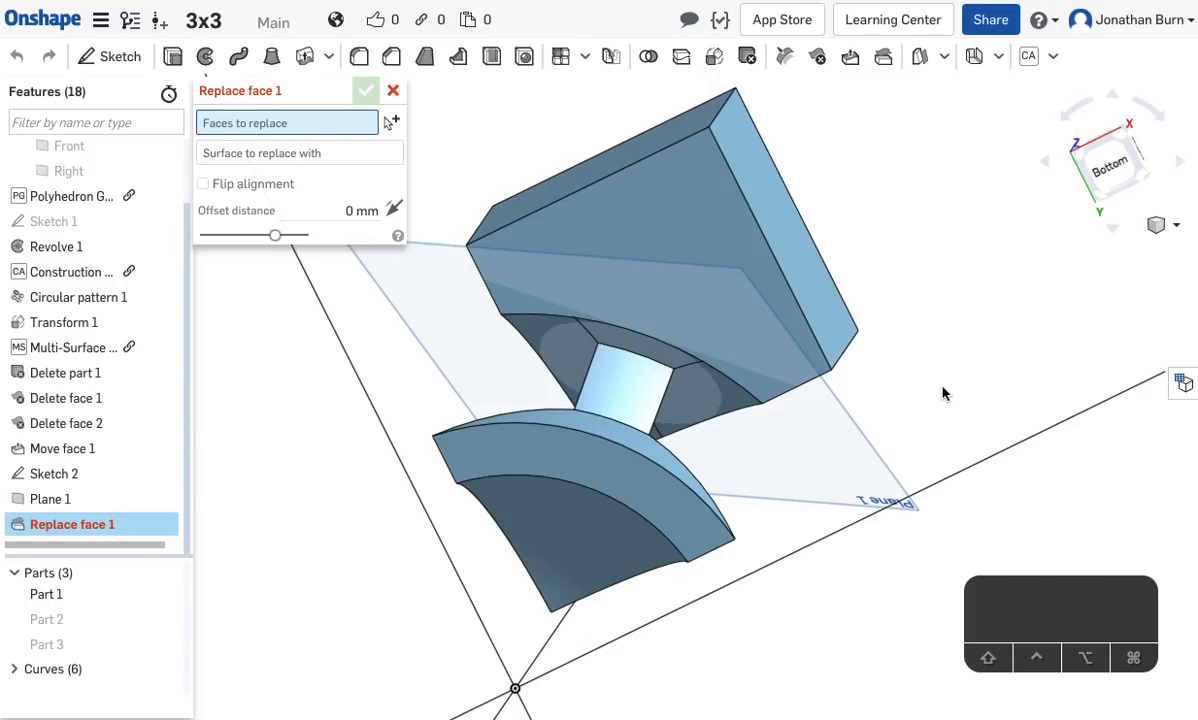
click(608, 338)
click(535, 345)
click(688, 381)
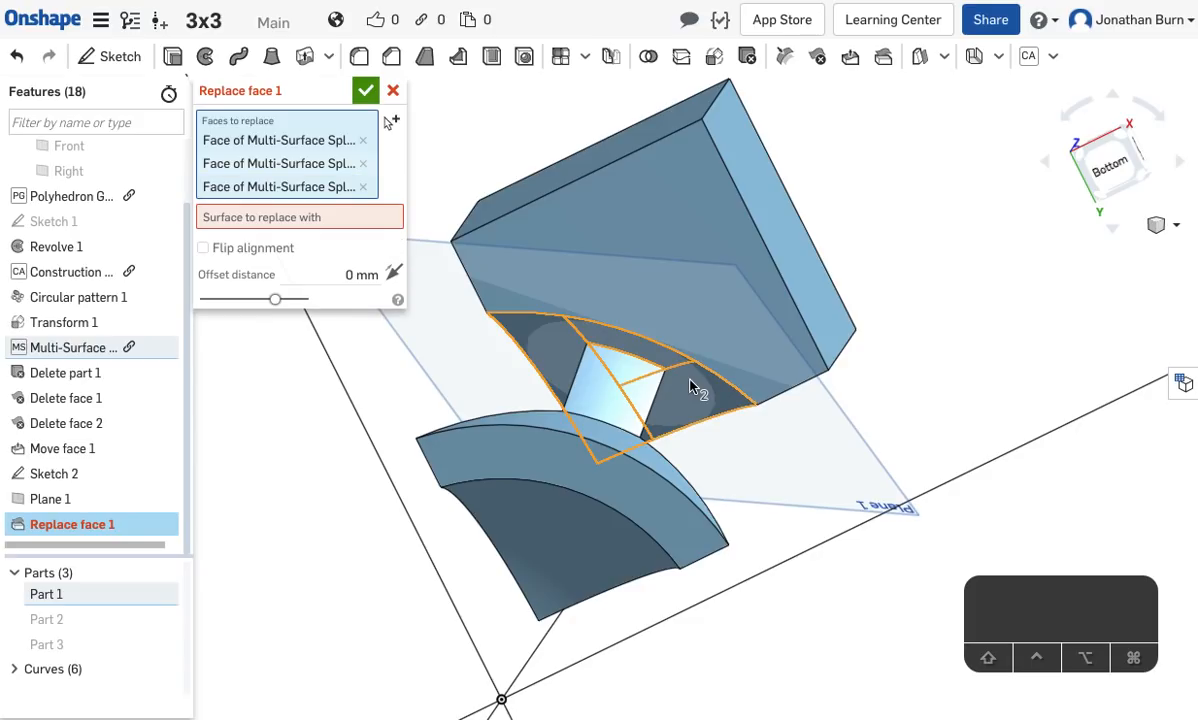
click(366, 222)
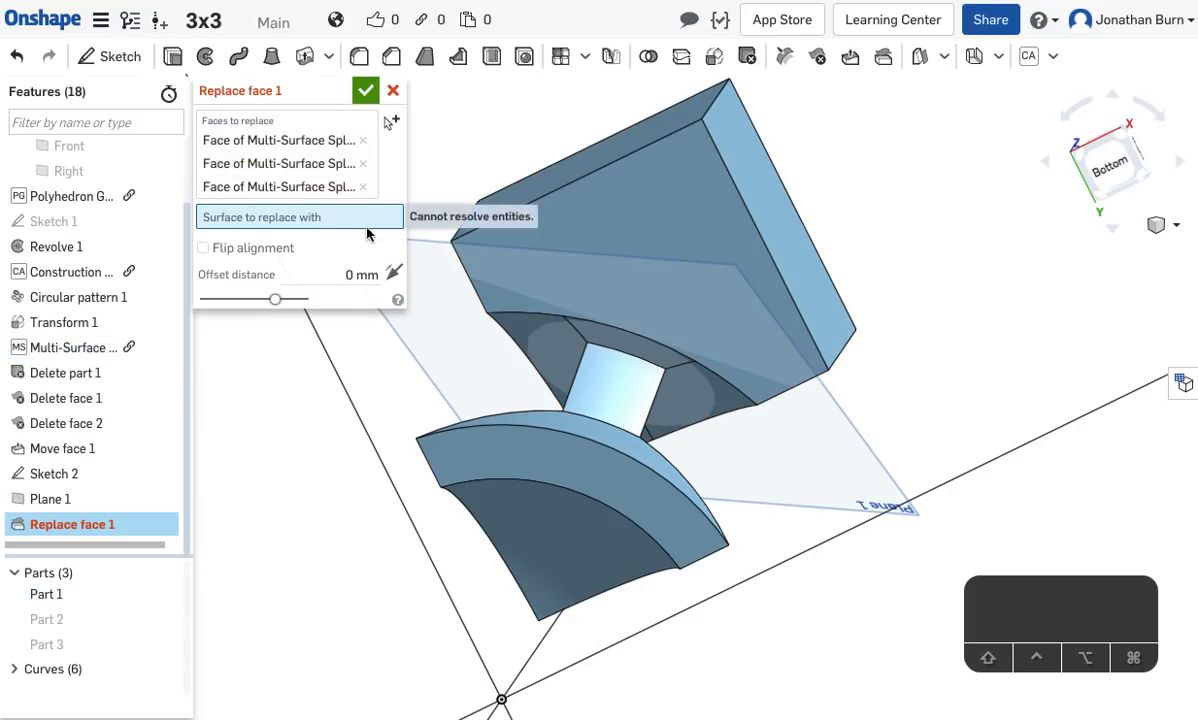
click(861, 483)
Set the face replacement's offset distance to 0 mm and accept the feature.
right_drag(904, 404, 647, 434)
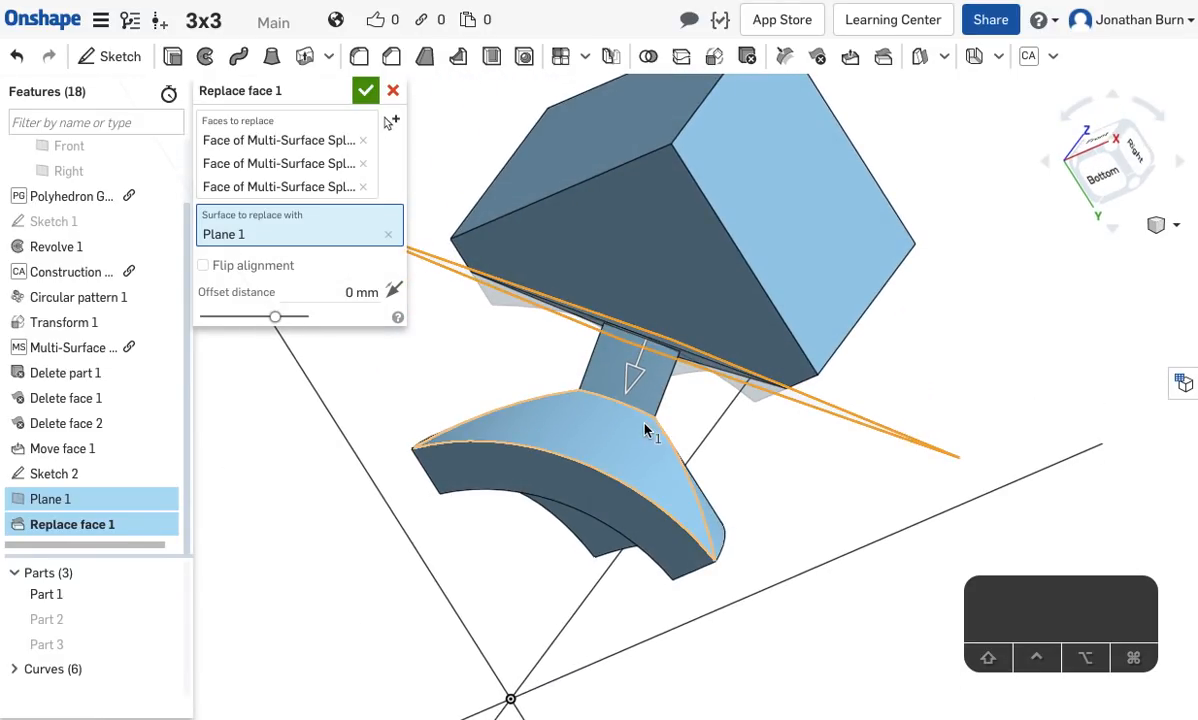
drag(628, 400, 684, 266)
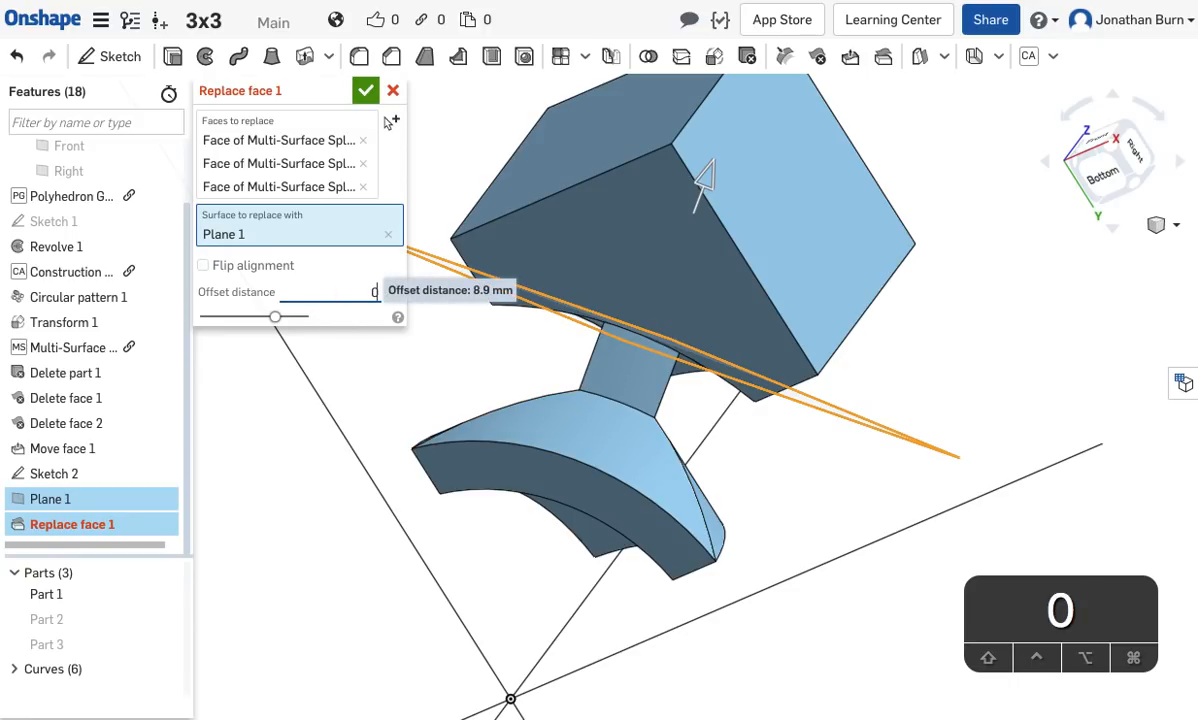
key(Return)
right_drag(878, 393, 904, 396)
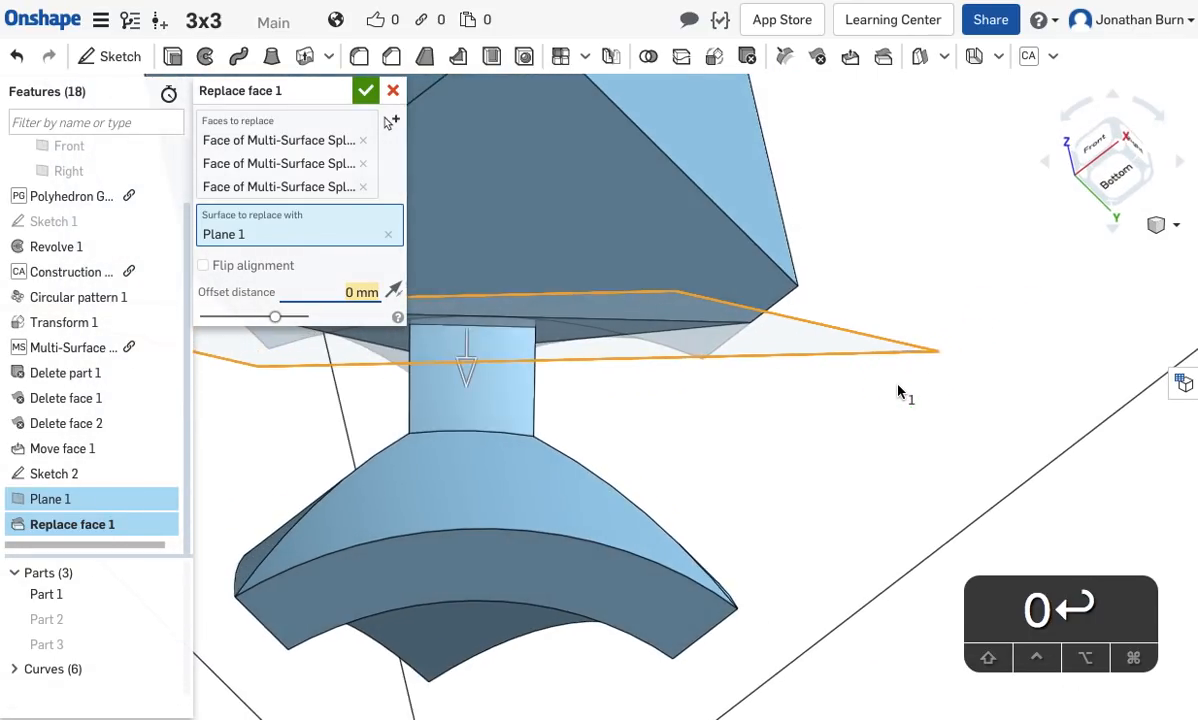
click(365, 90)
Start a circular fillet on the three short outer corner edges of Part 1's curved foot.
scroll(826, 302, up, 3)
right_drag(826, 302, 900, 258)
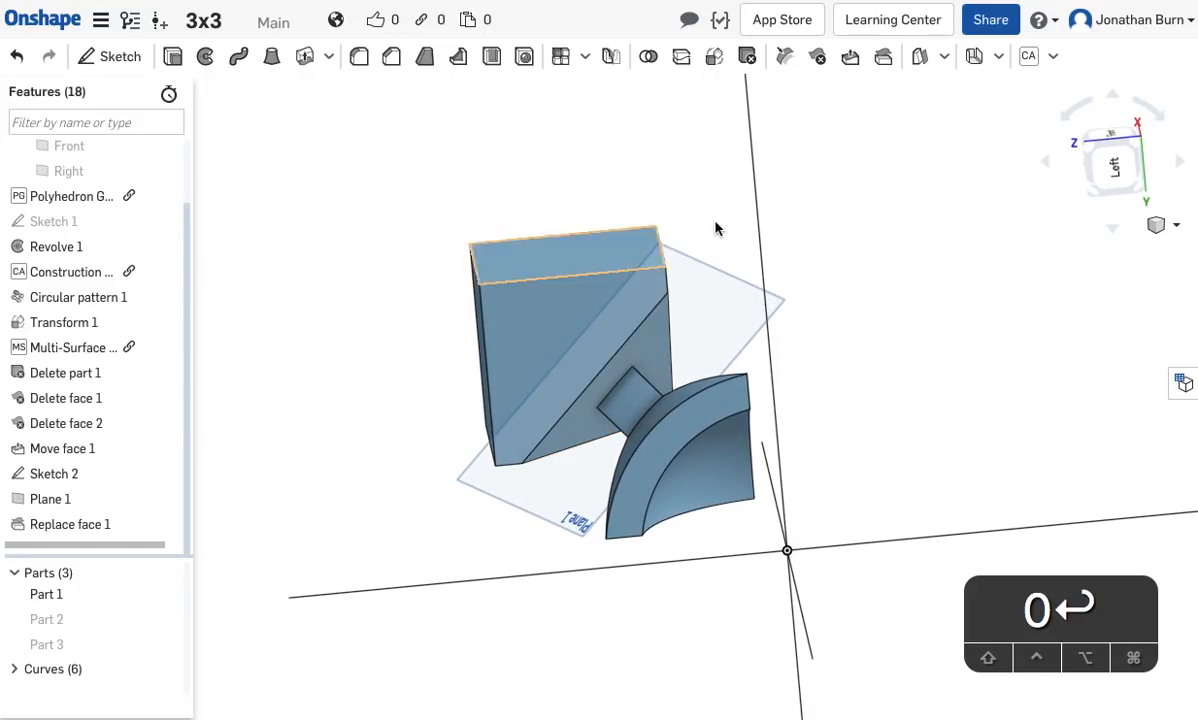
scroll(630, 432, up, 3)
right_drag(631, 433, 659, 428)
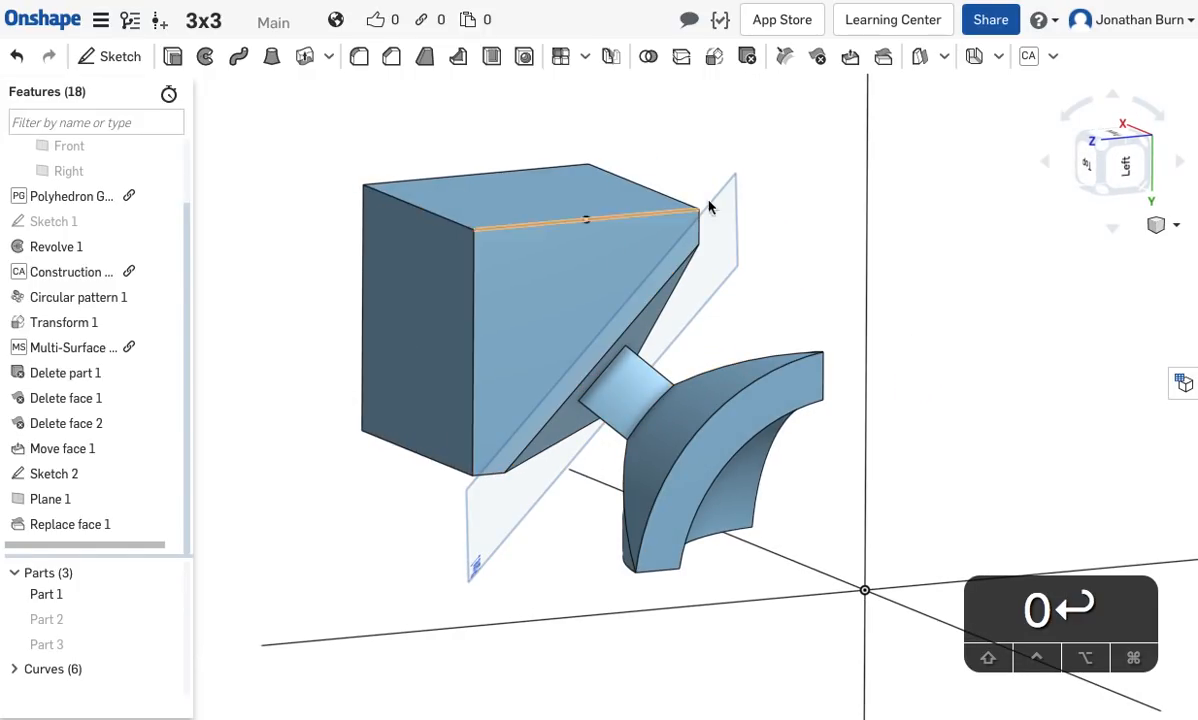
right_drag(894, 297, 858, 344)
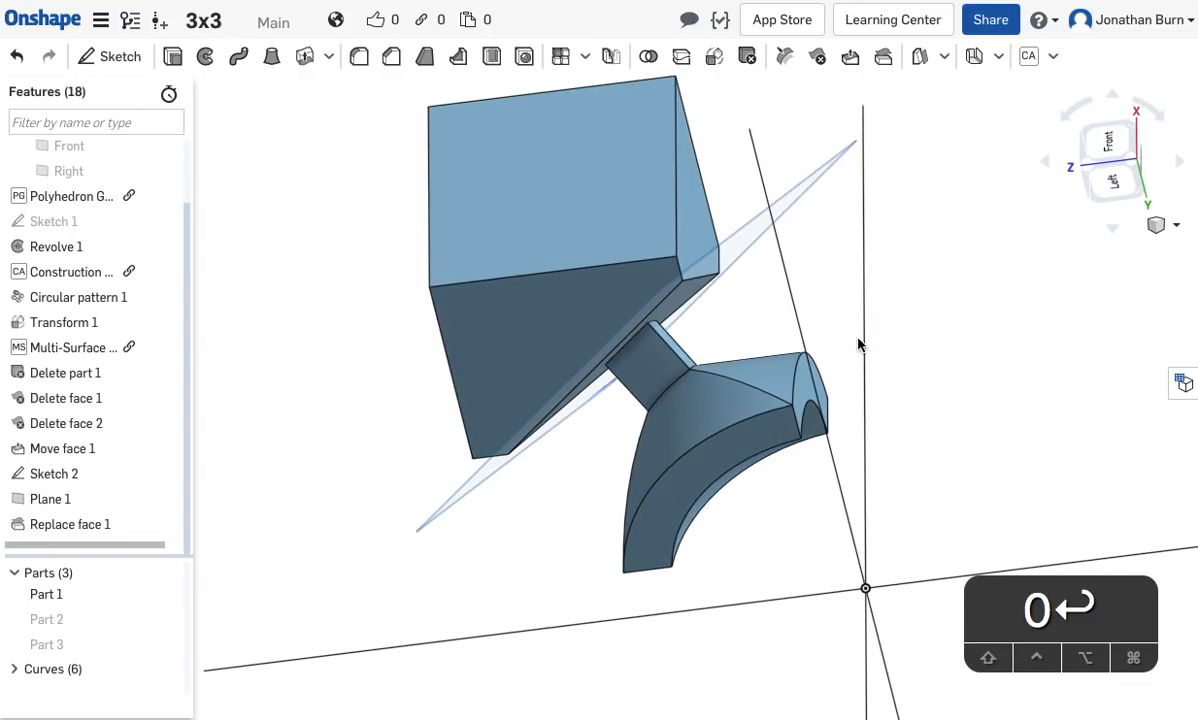
click(360, 58)
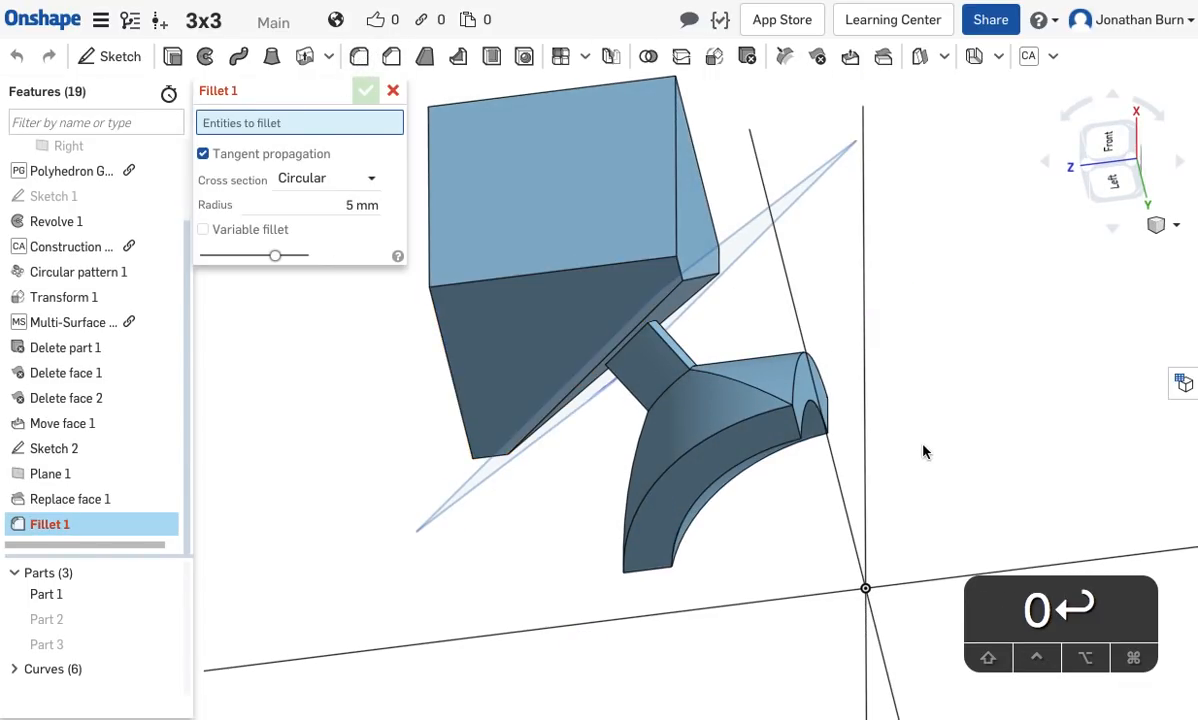
click(797, 425)
right_drag(933, 374, 879, 308)
click(781, 328)
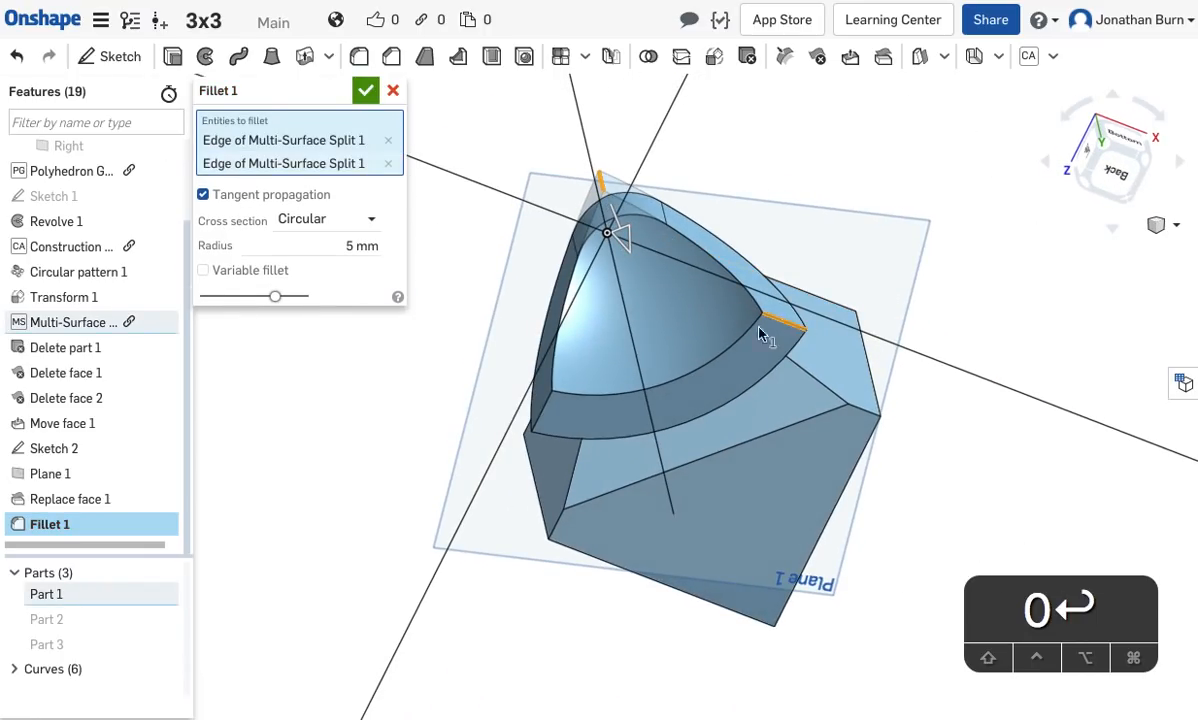
click(543, 405)
right_drag(404, 443, 508, 566)
scroll(815, 283, up, 2)
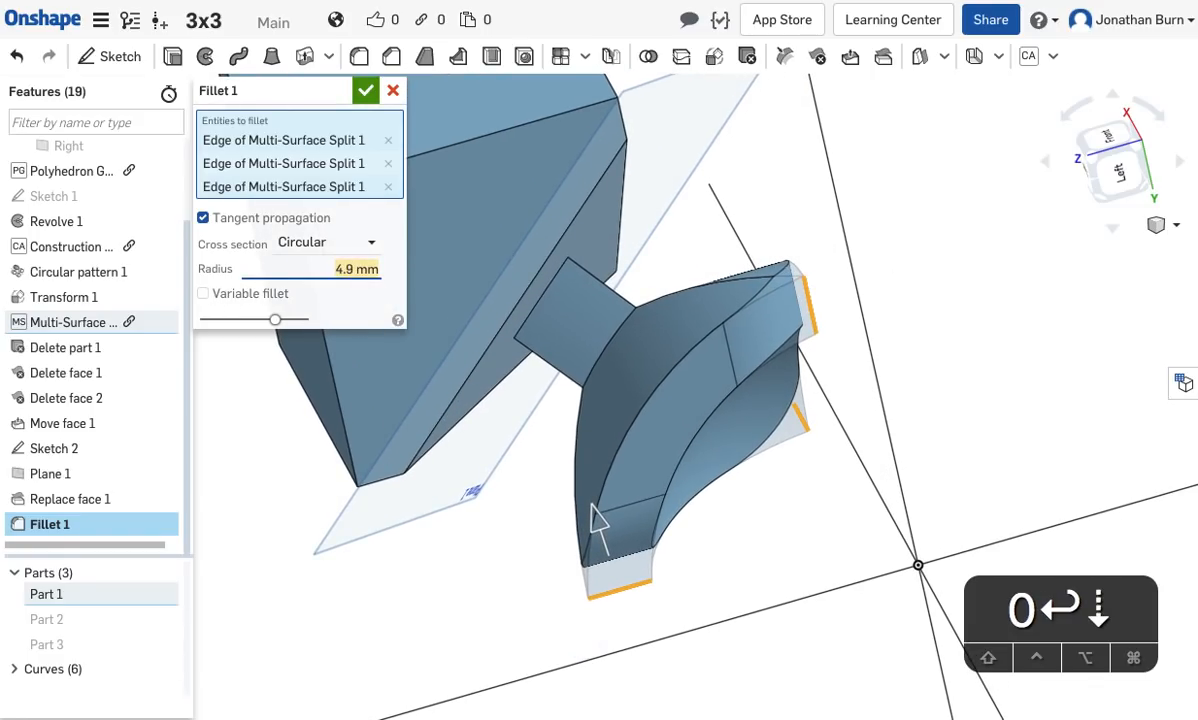
Set the foot corner fillet's radius to 3 mm and accept it.
key(Right)
key(Right)
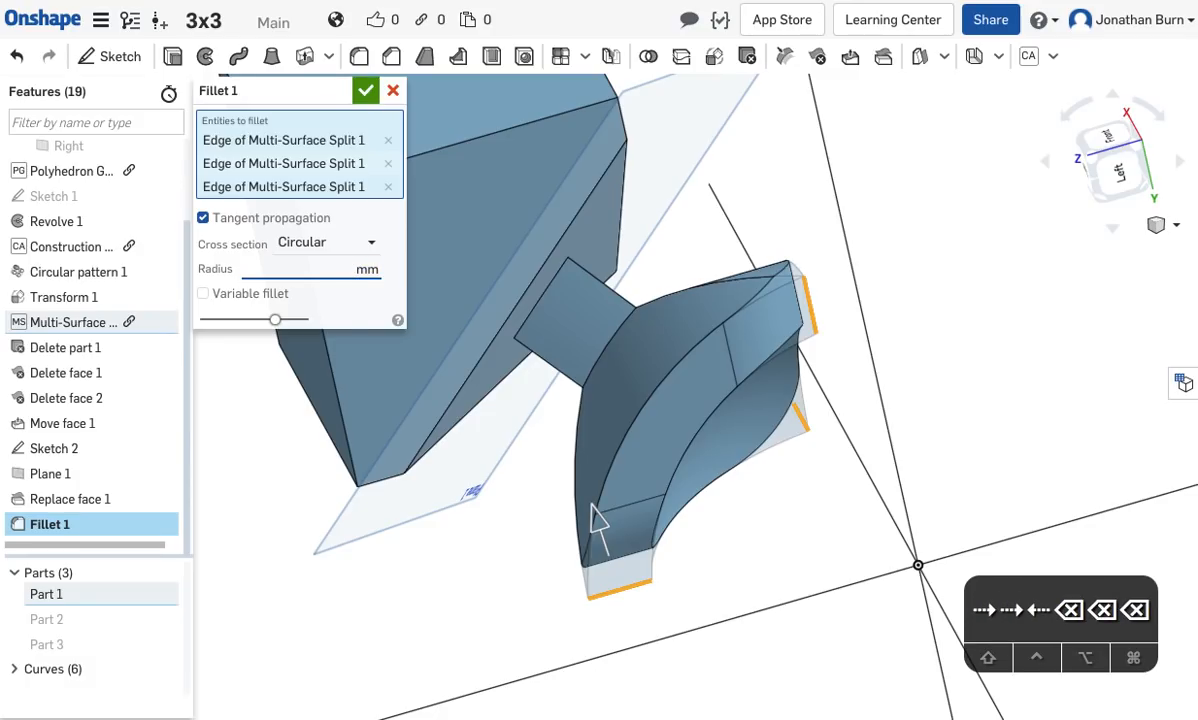
text(3)
key(Return)
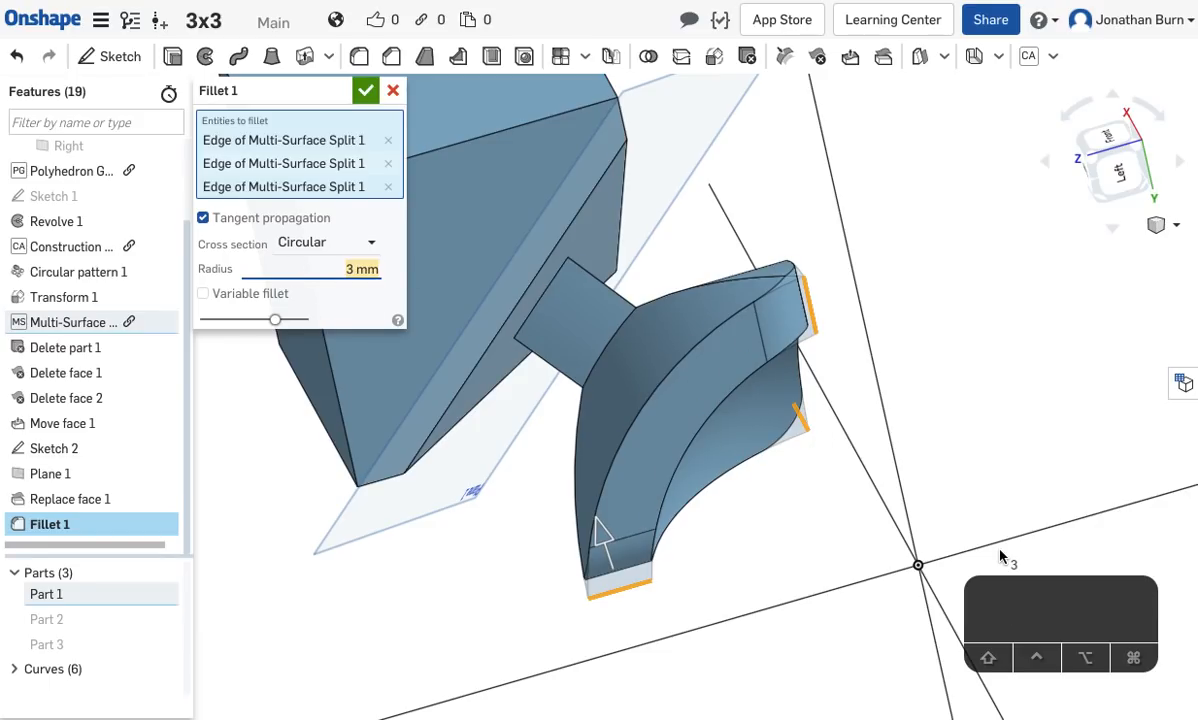
scroll(1000, 550, up, 1)
right_drag(941, 360, 937, 347)
right_drag(960, 405, 988, 483)
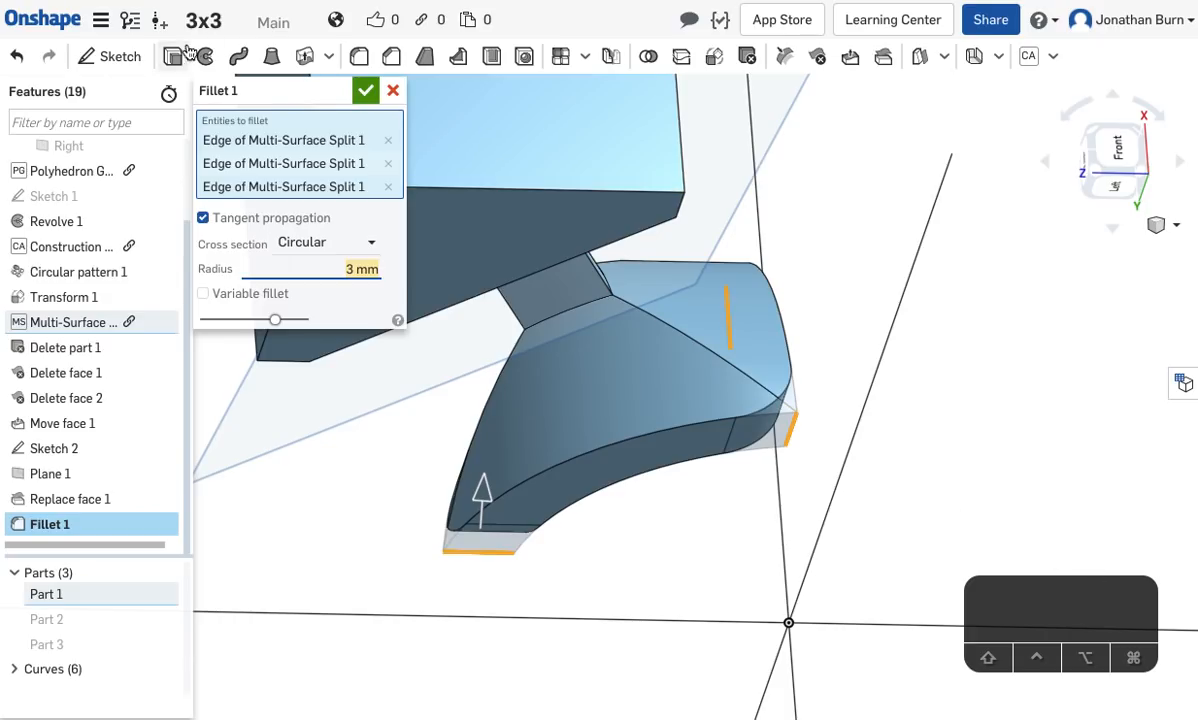
click(366, 92)
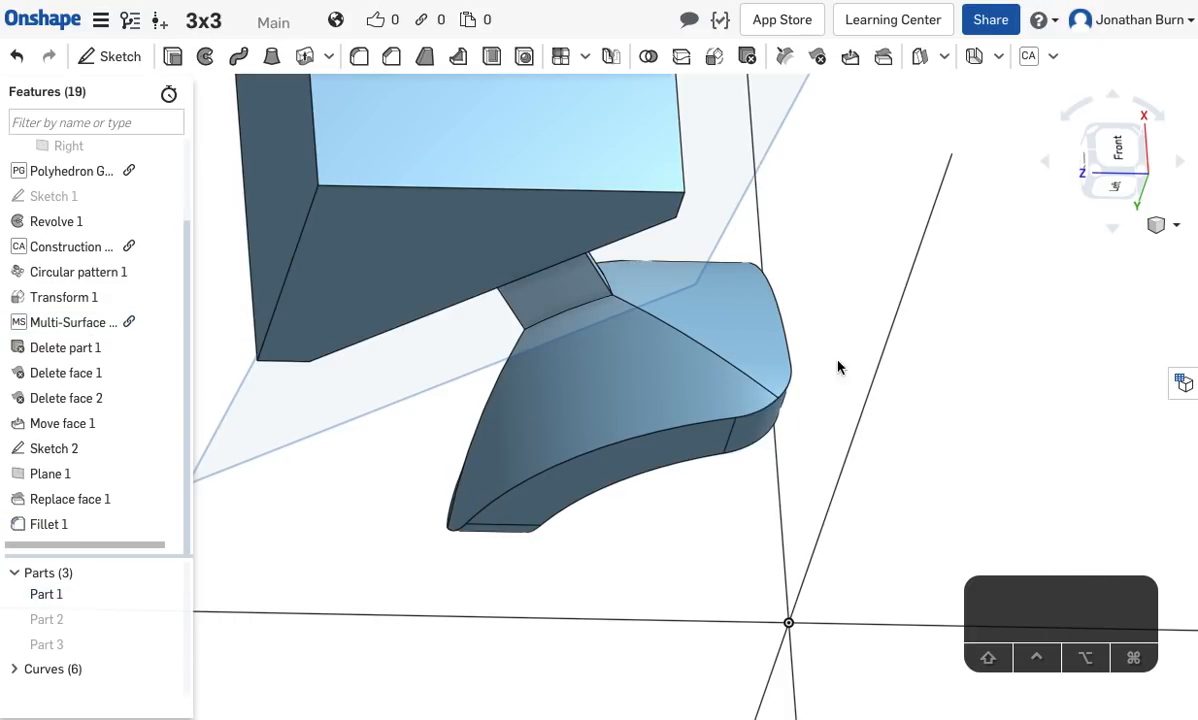
Start a second circular fillet on three lengthwise edges of the square stem joining Part 1's block to its foot.
right_drag(926, 377, 890, 321)
right_drag(650, 345, 641, 271)
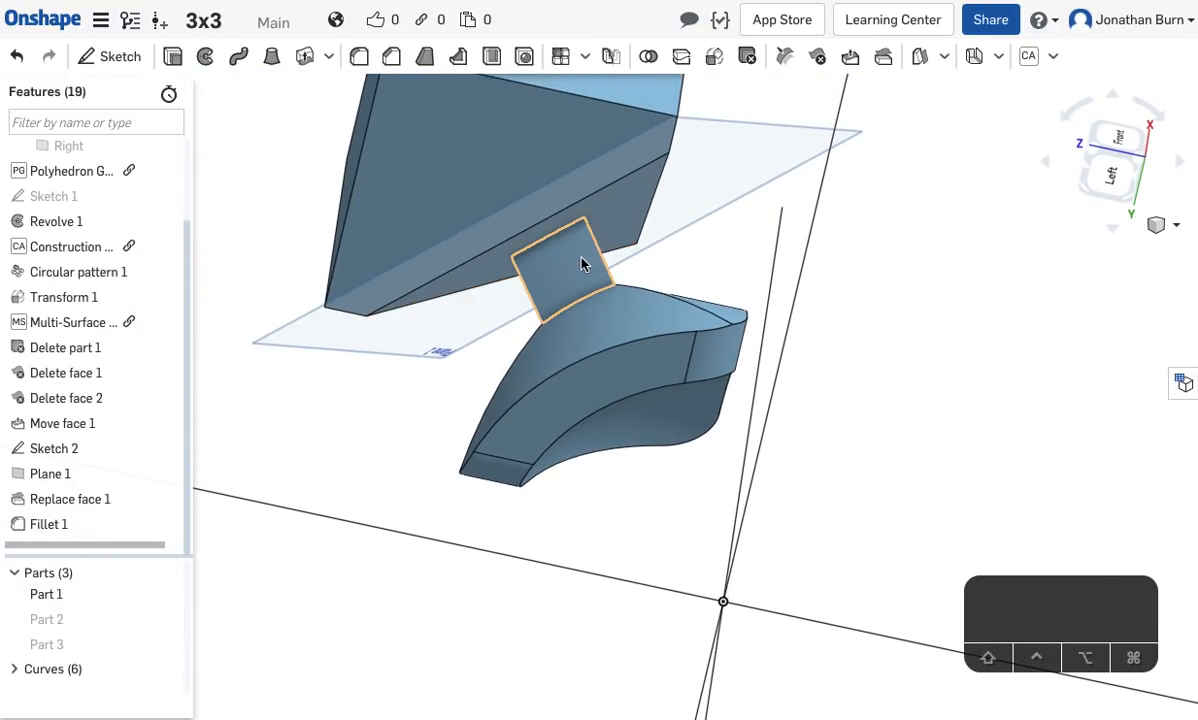
click(360, 58)
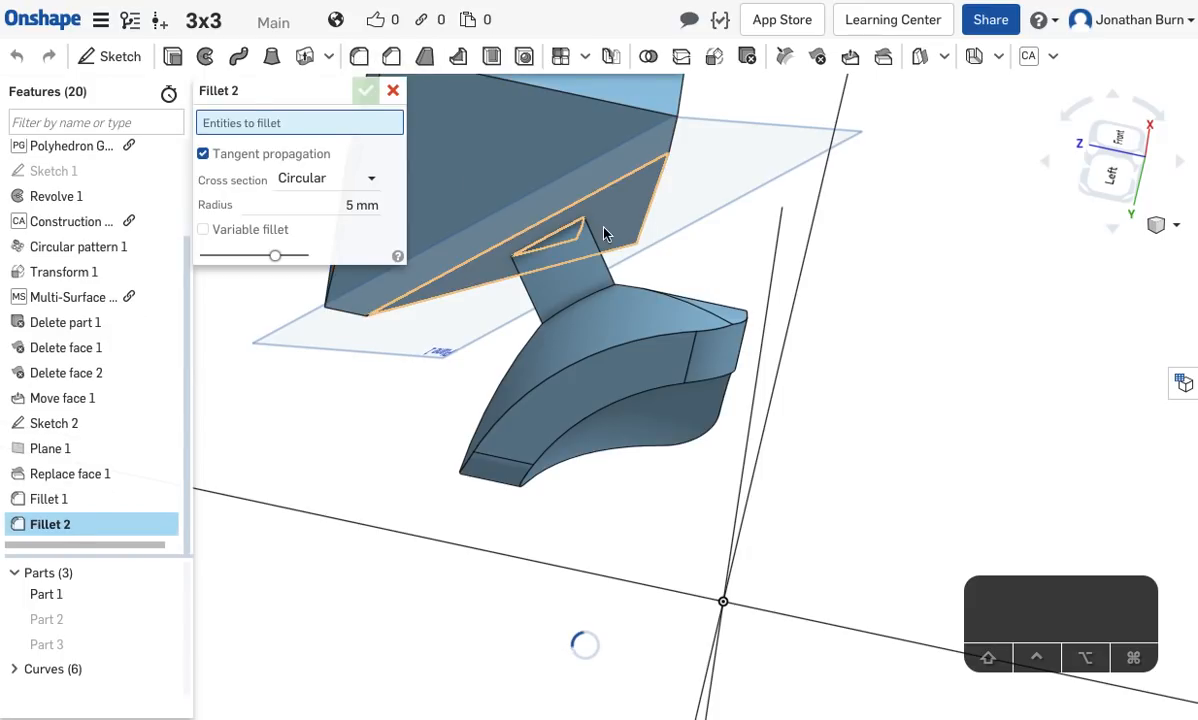
click(596, 252)
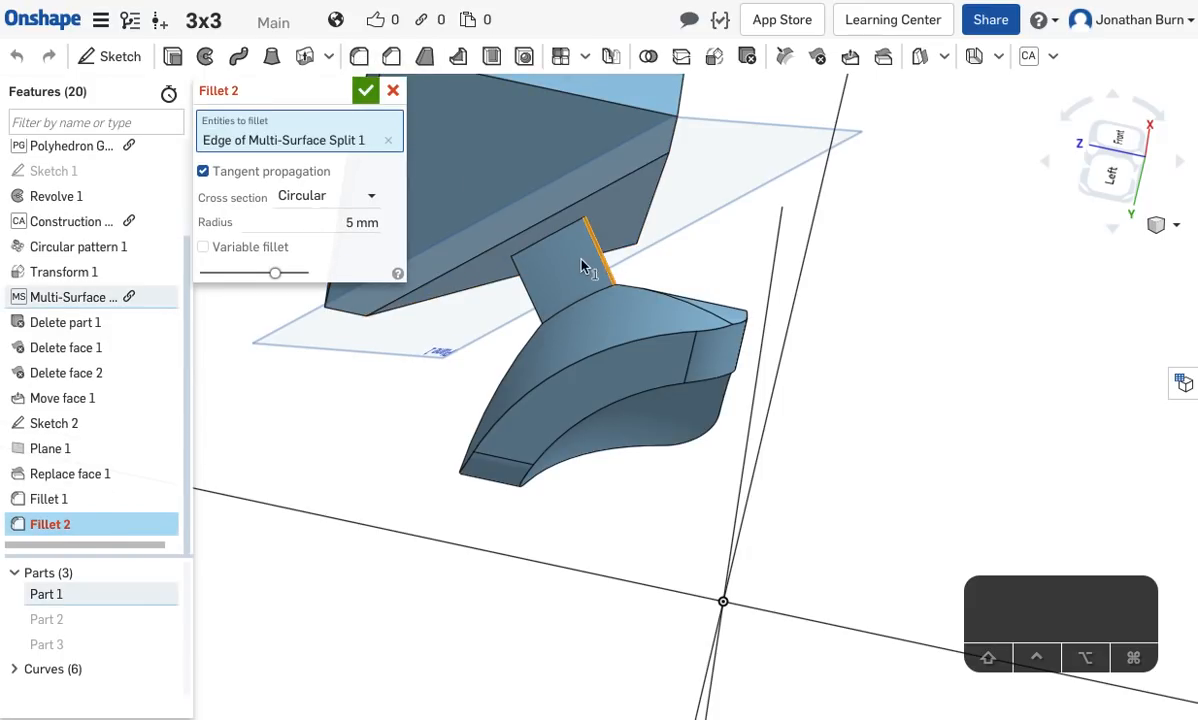
click(521, 288)
right_drag(845, 396, 708, 300)
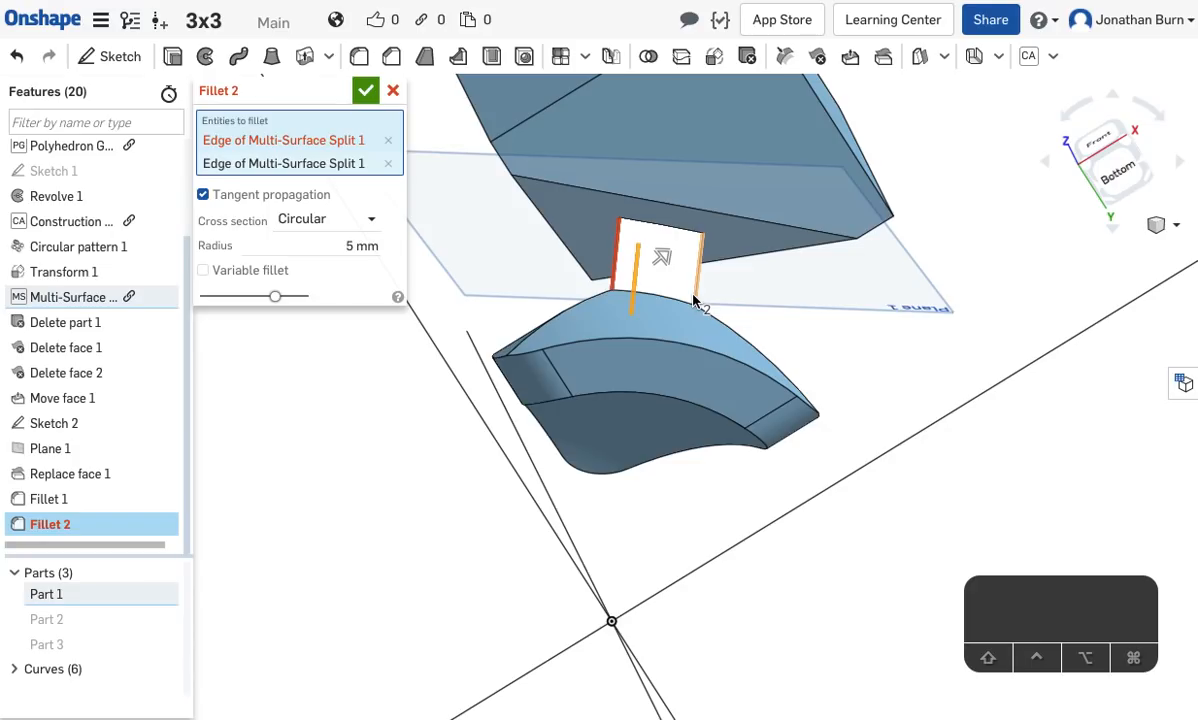
click(694, 300)
Try a 2 mm radius on the stem edge fillet, and reduce it to 1 mm.
click(350, 268)
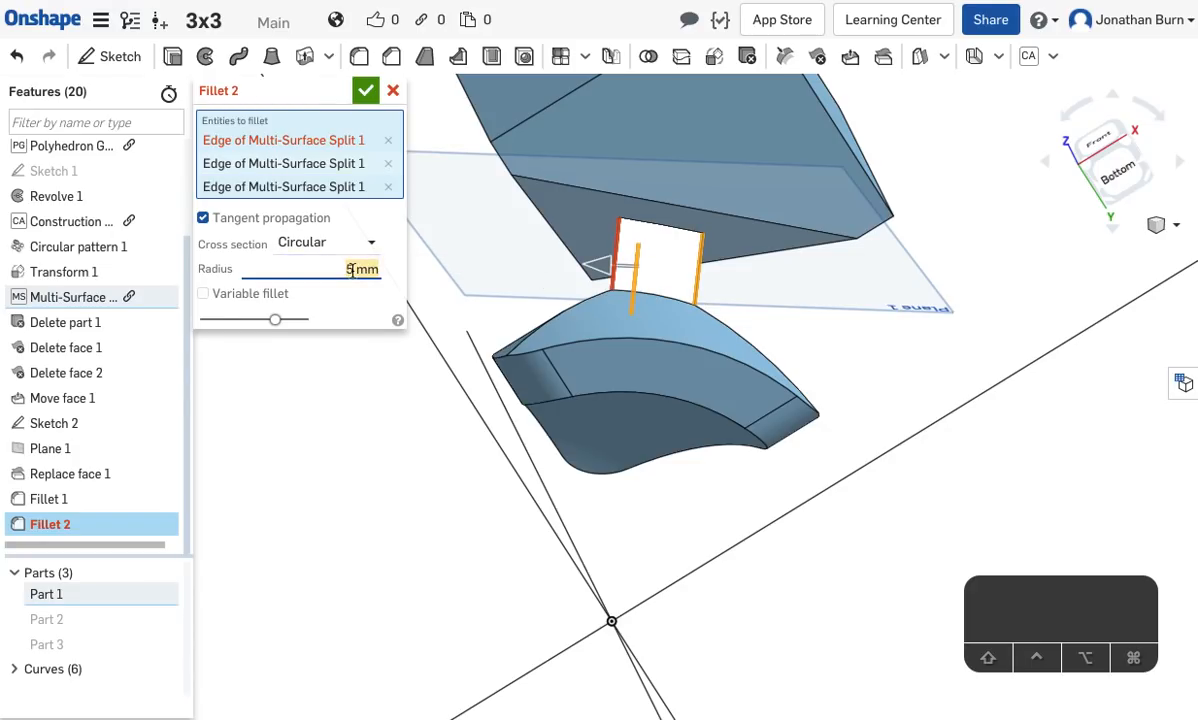
text(2)
key(Return)
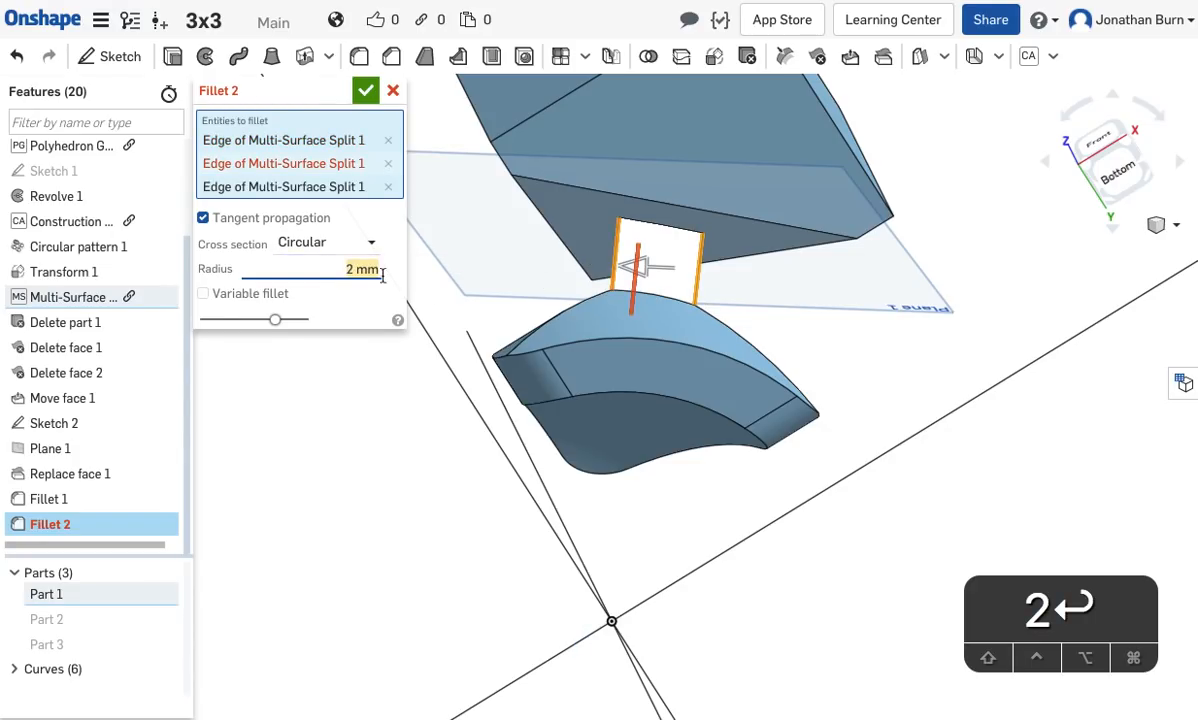
right_drag(695, 342, 575, 305)
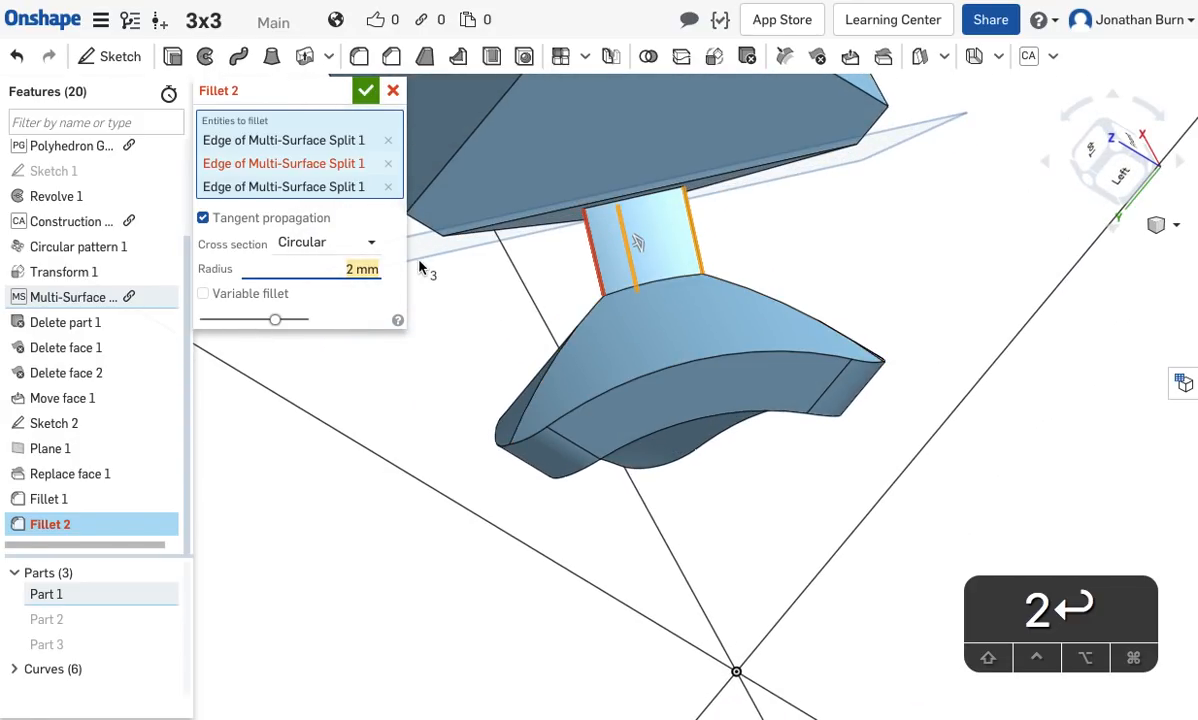
text(1)
key(Return)
right_drag(813, 337, 905, 325)
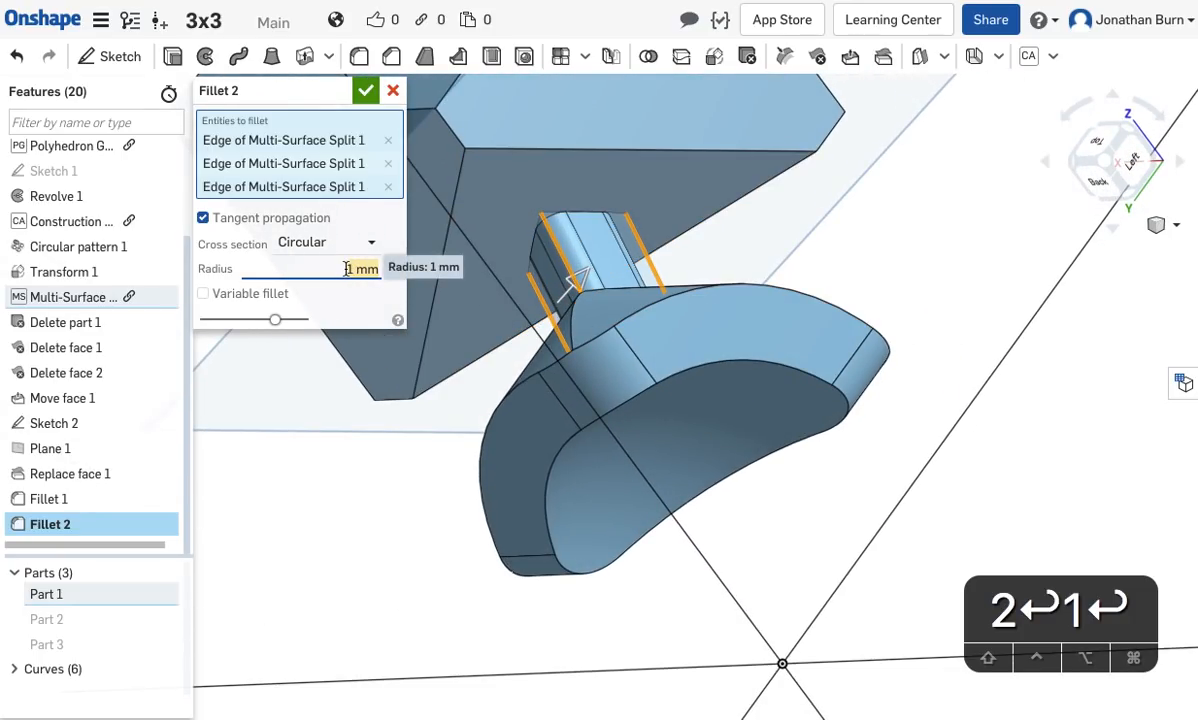
Try radii of 1.5 mm and 0.125 mm on the stem edge fillet.
text(1.5)
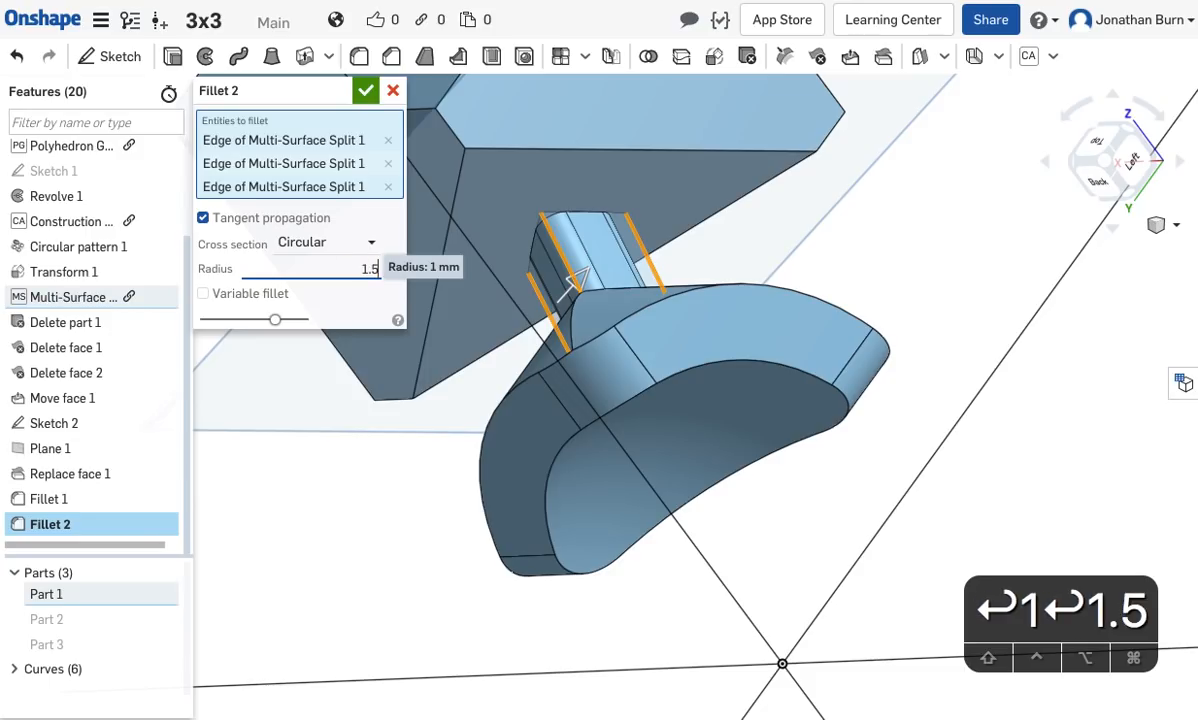
key(Return)
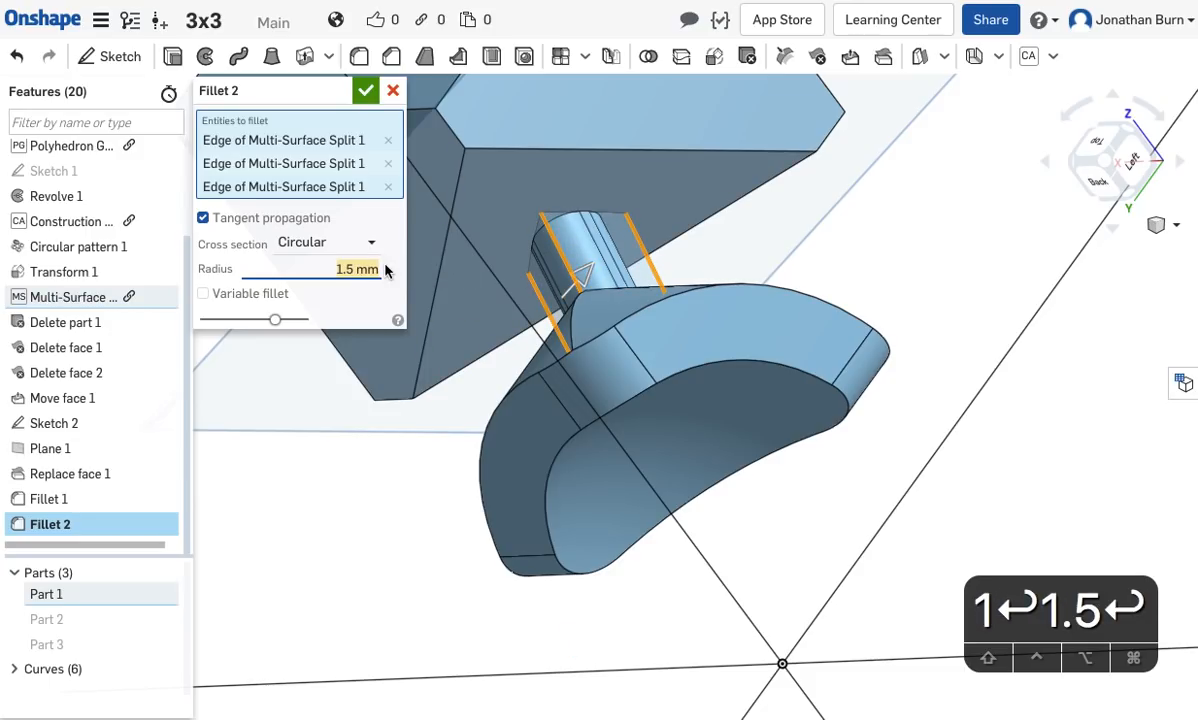
text(.125)
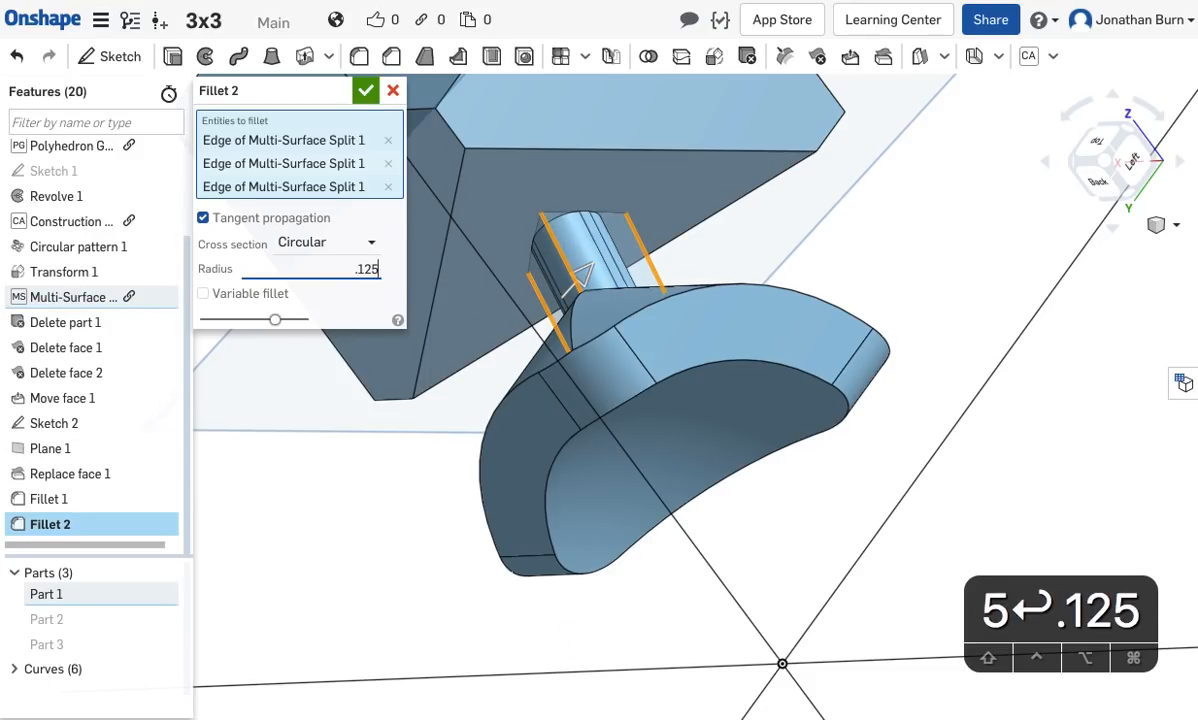
key(Return)
Set the stem edge fillet's radius to 1.25 mm and accept it.
scroll(730, 262, up, 3)
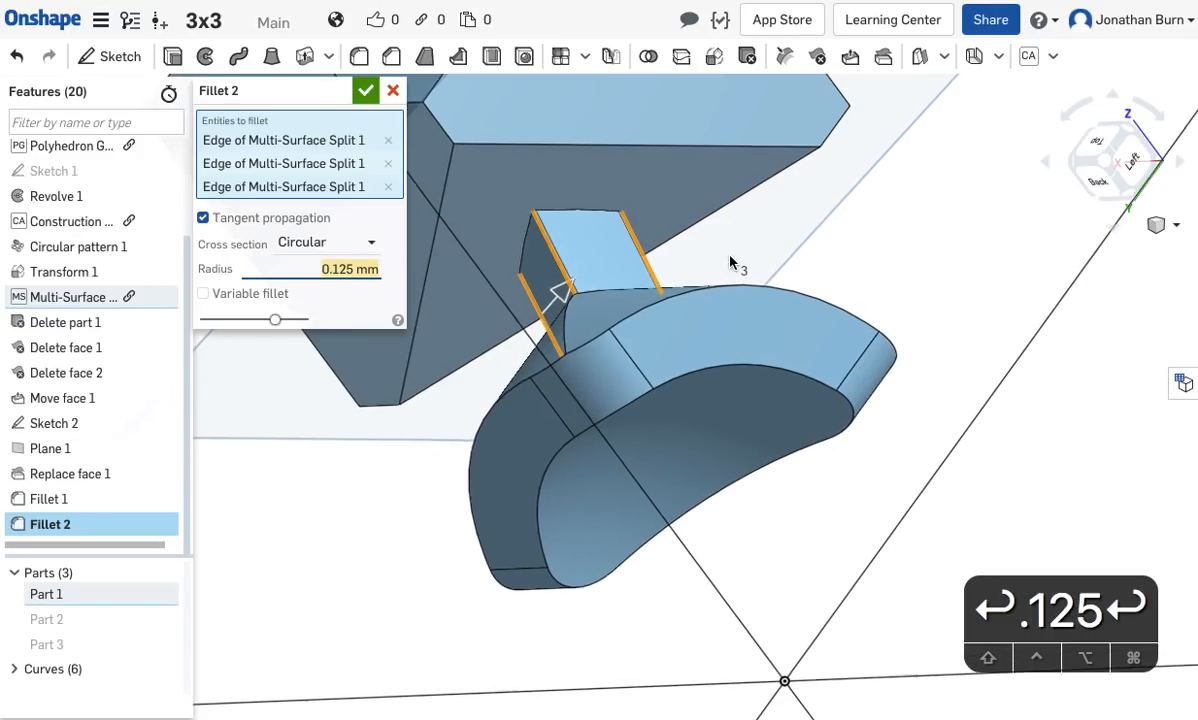
right_drag(730, 262, 722, 299)
text(1)
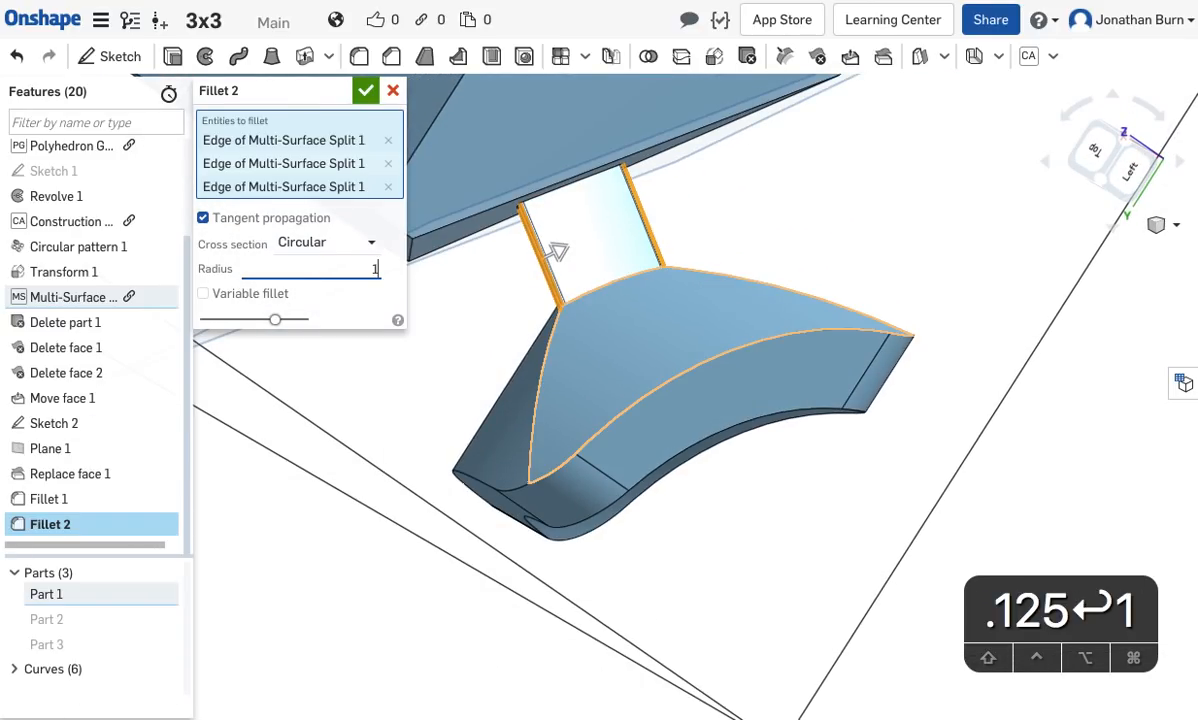
text(.25)
key(Return)
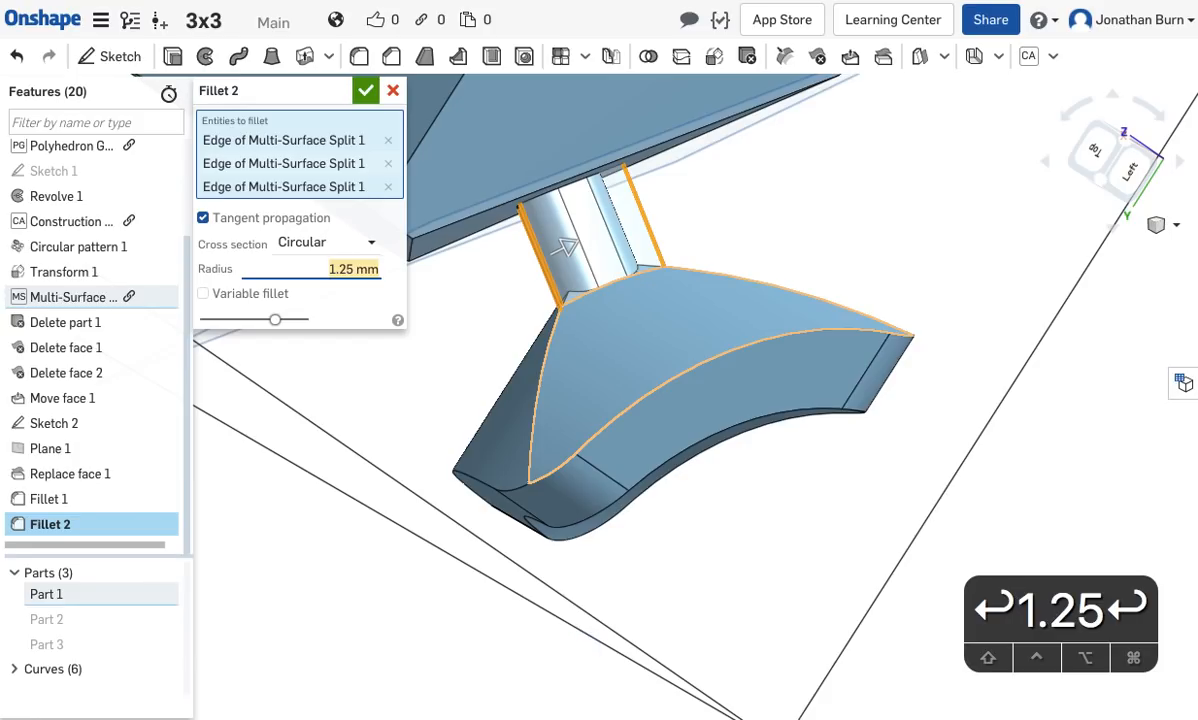
right_drag(960, 367, 592, 228)
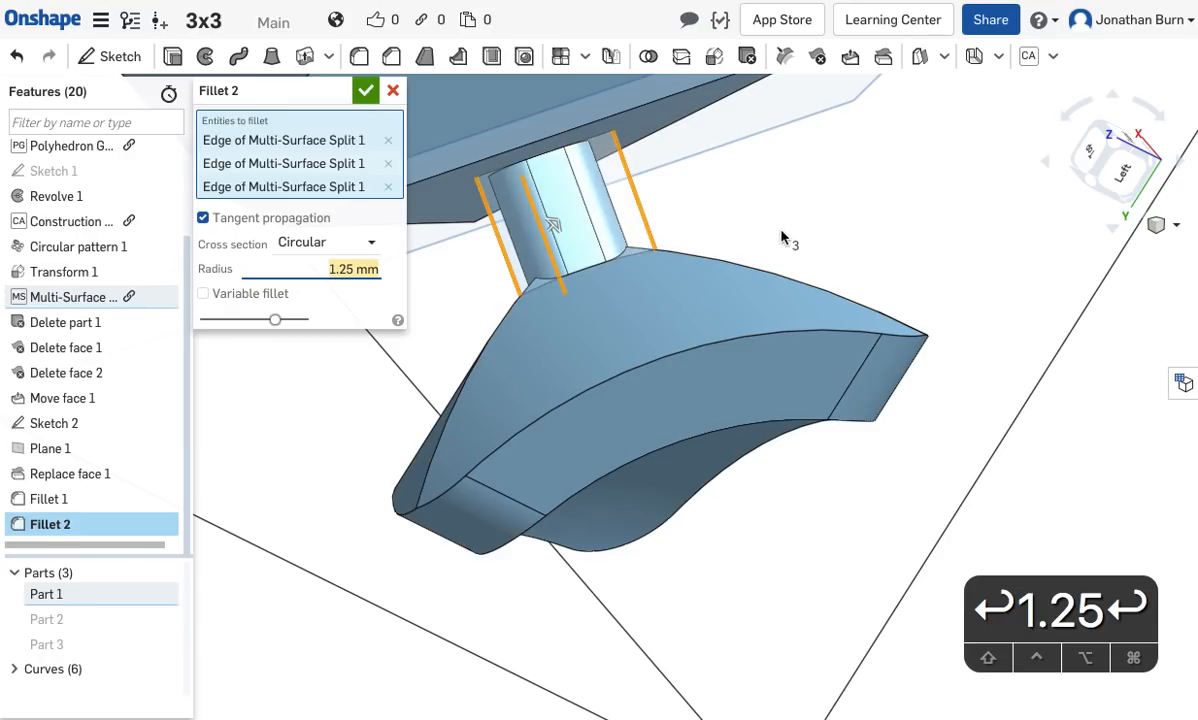
right_drag(762, 254, 410, 342)
scroll(877, 362, down, 5)
right_drag(875, 355, 844, 418)
click(365, 90)
Hide all reference planes in the model, including Plane 1.
mouse_move(817, 291)
right_down()
mouse_move(815, 345)
mouse_move(810, 332)
mouse_move(781, 342)
right_up()
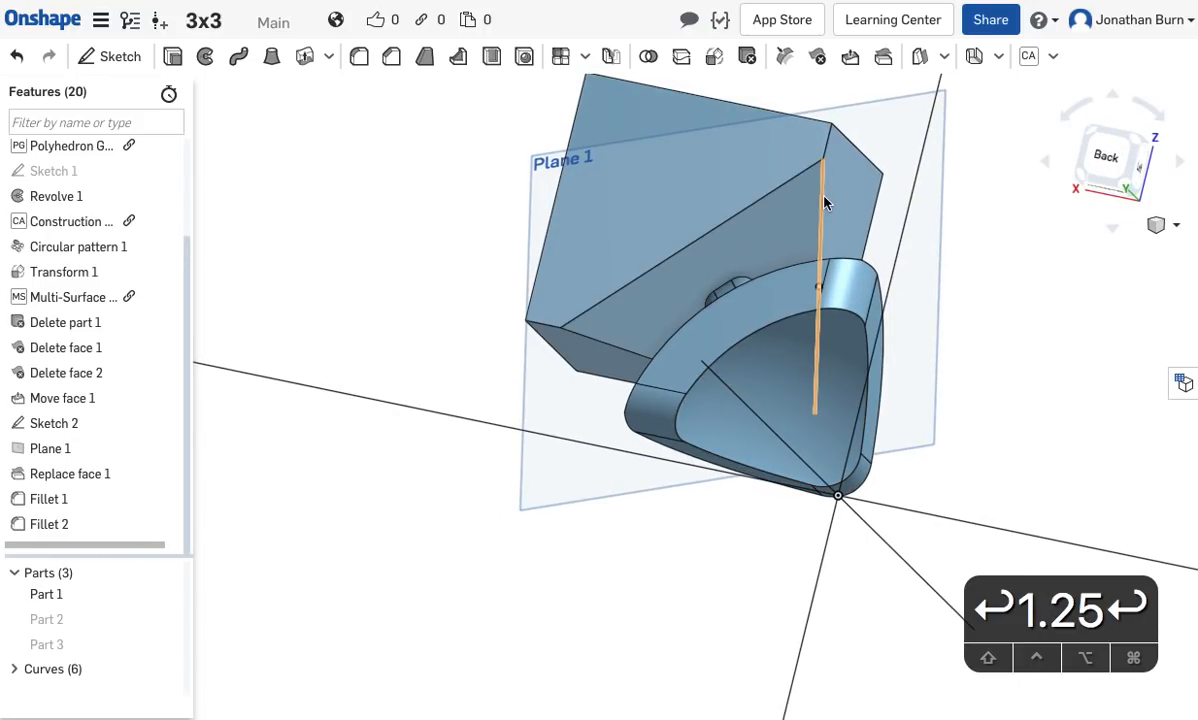
click(785, 228)
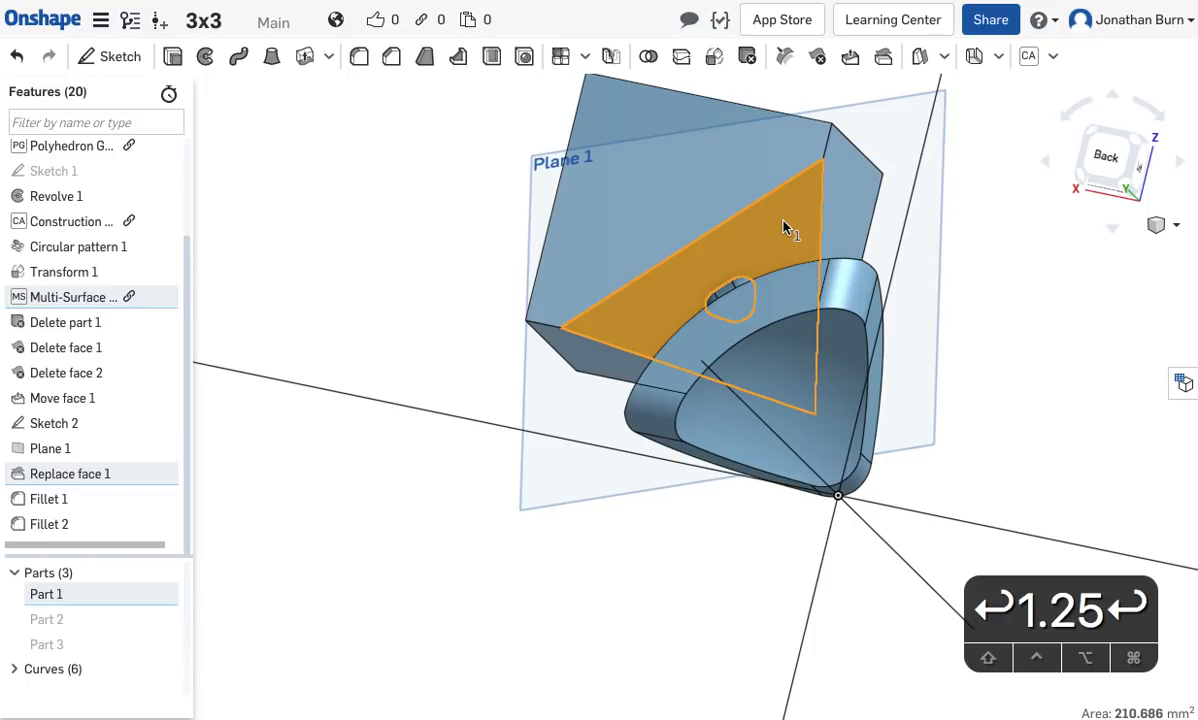
click(955, 276)
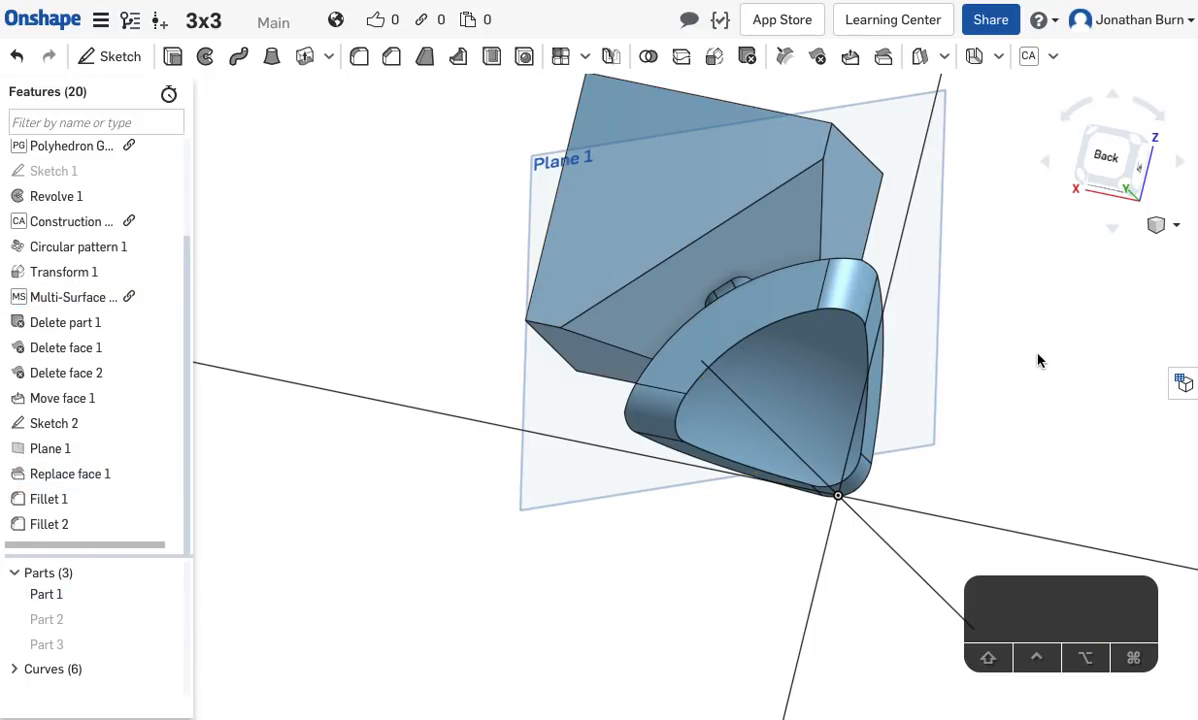
key(p)
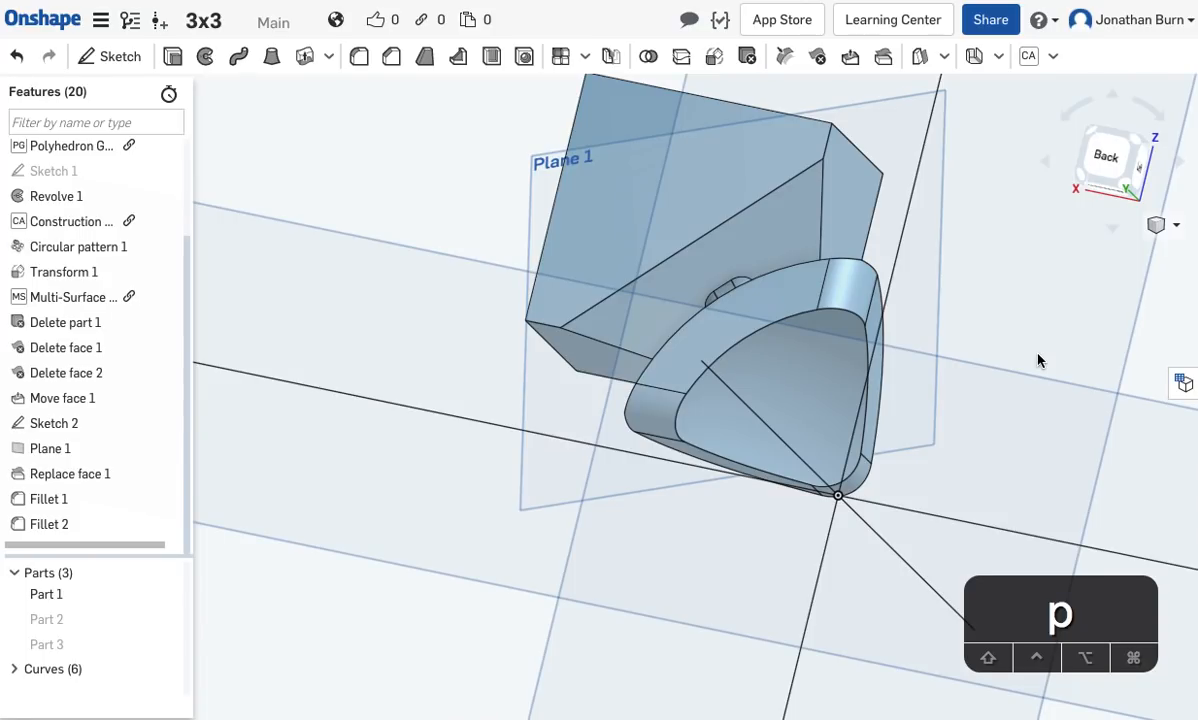
key(p)
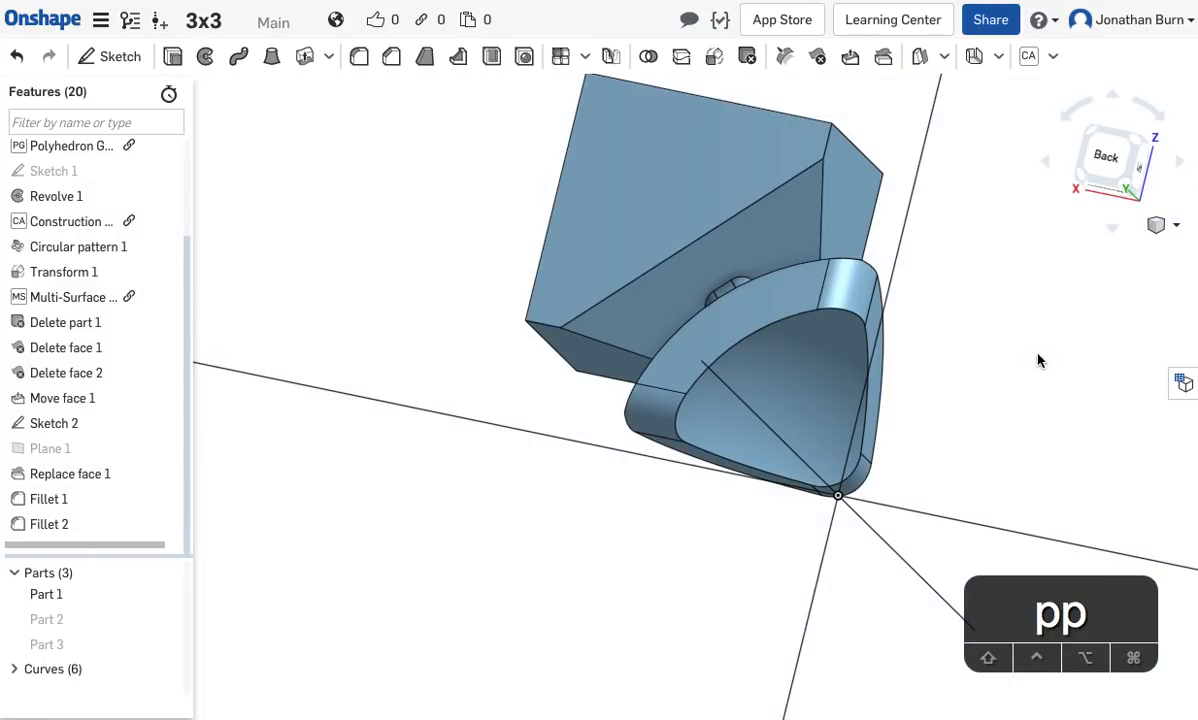
Start a sketch on the block's triangular face where the stem joins, and view it face-on.
scroll(1038, 360, up, 3)
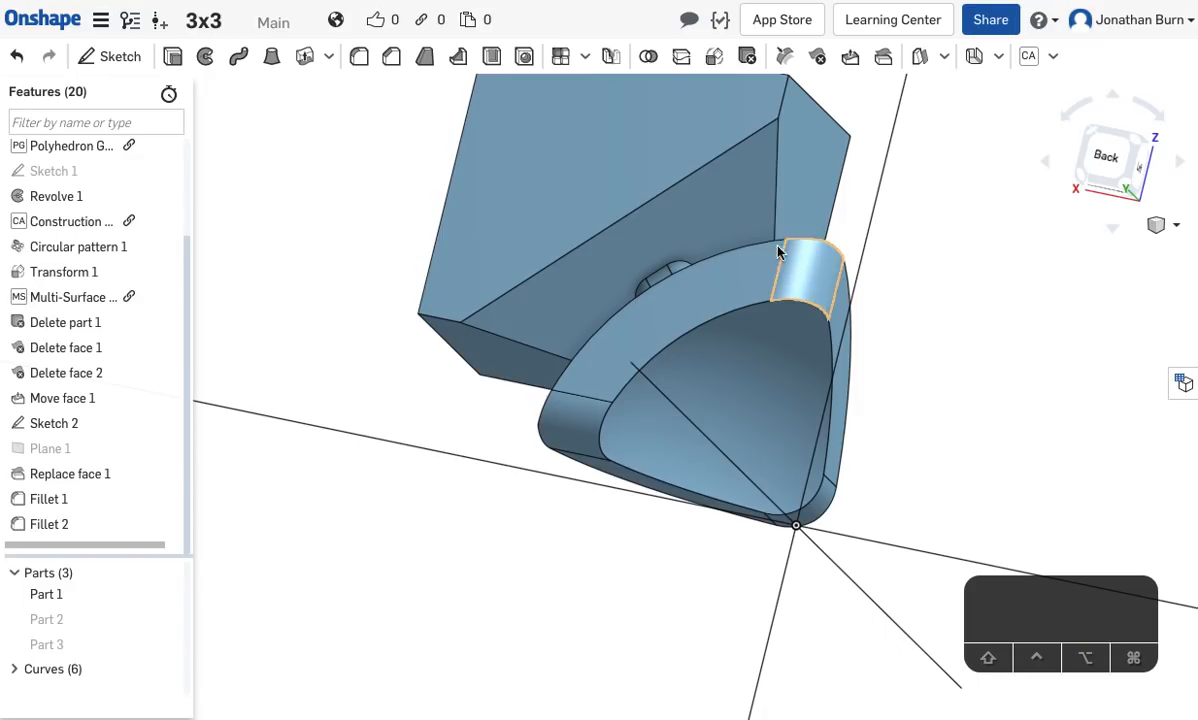
click(733, 214)
key(shift+s)
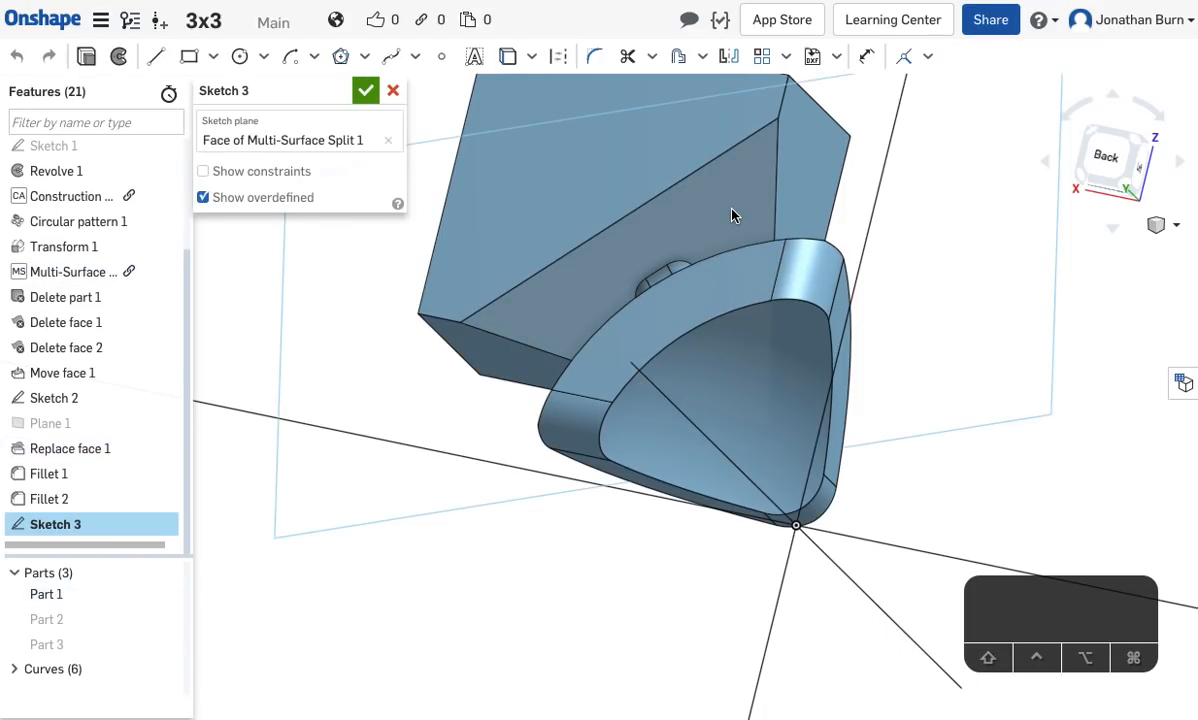
key(n)
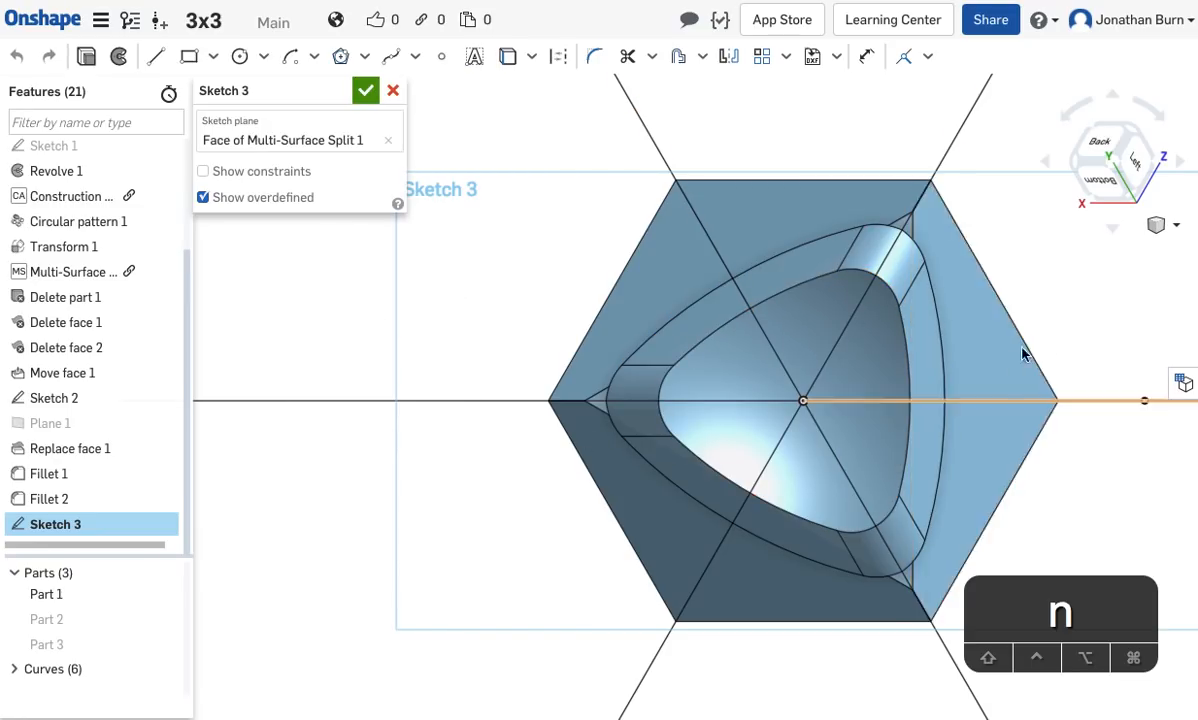
Turn on a section view that cuts the stem at the sketch plane on the block's triangular face, with a 0 mm offset.
mouse_move(1059, 359)
right_down()
mouse_move(1099, 431)
mouse_move(1087, 408)
mouse_move(1083, 433)
right_up()
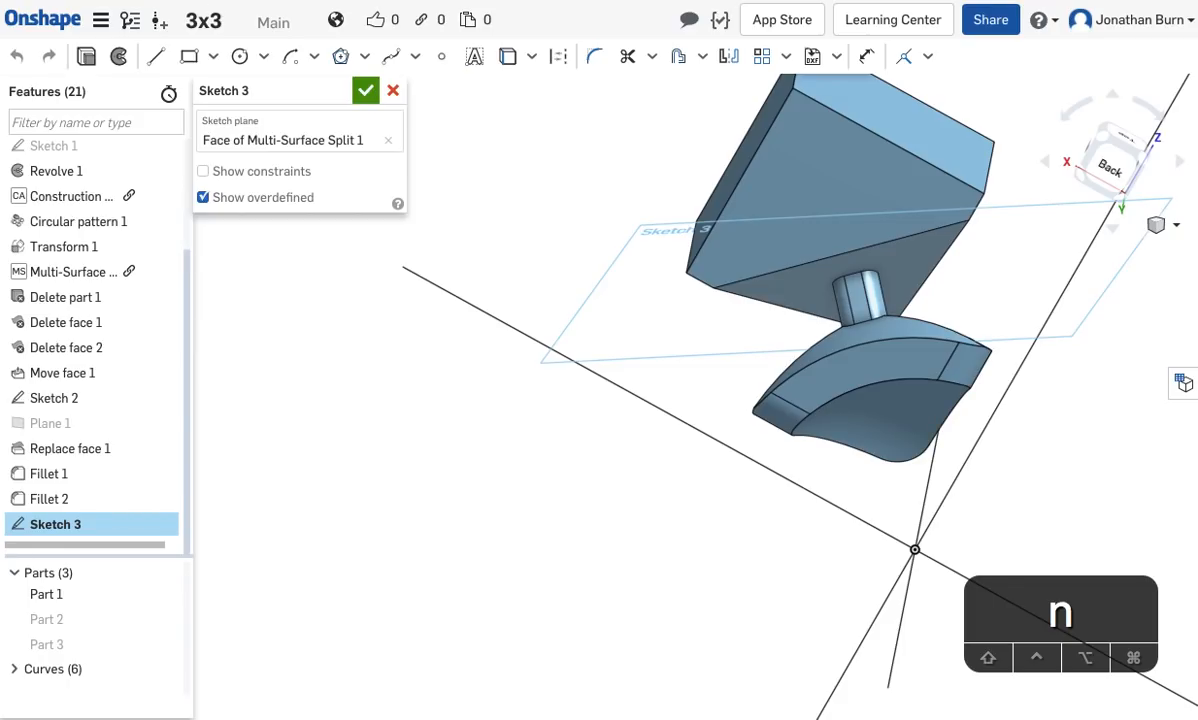
click(1173, 230)
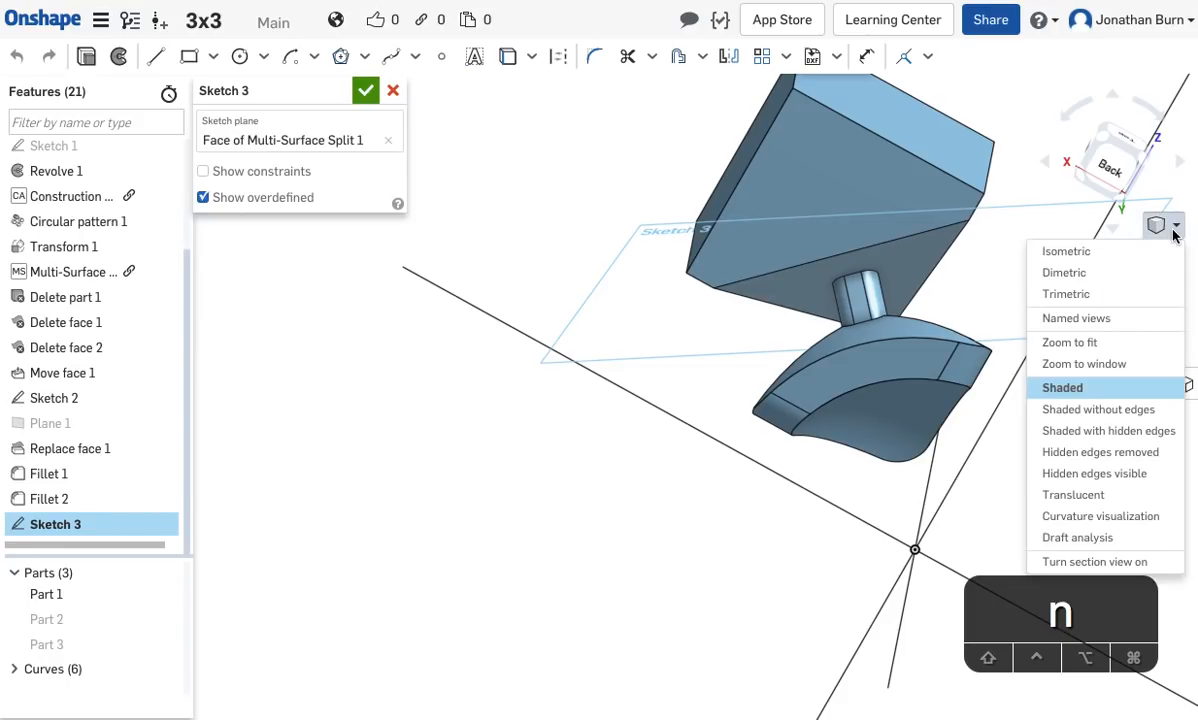
click(1114, 566)
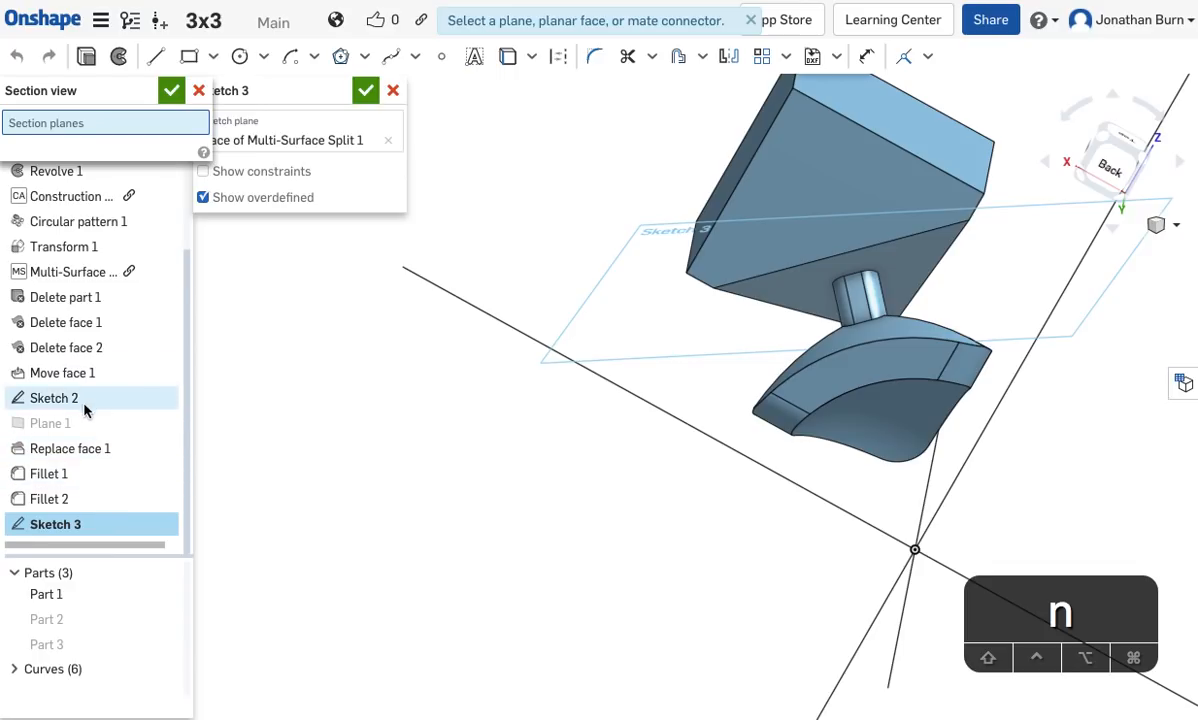
click(1010, 294)
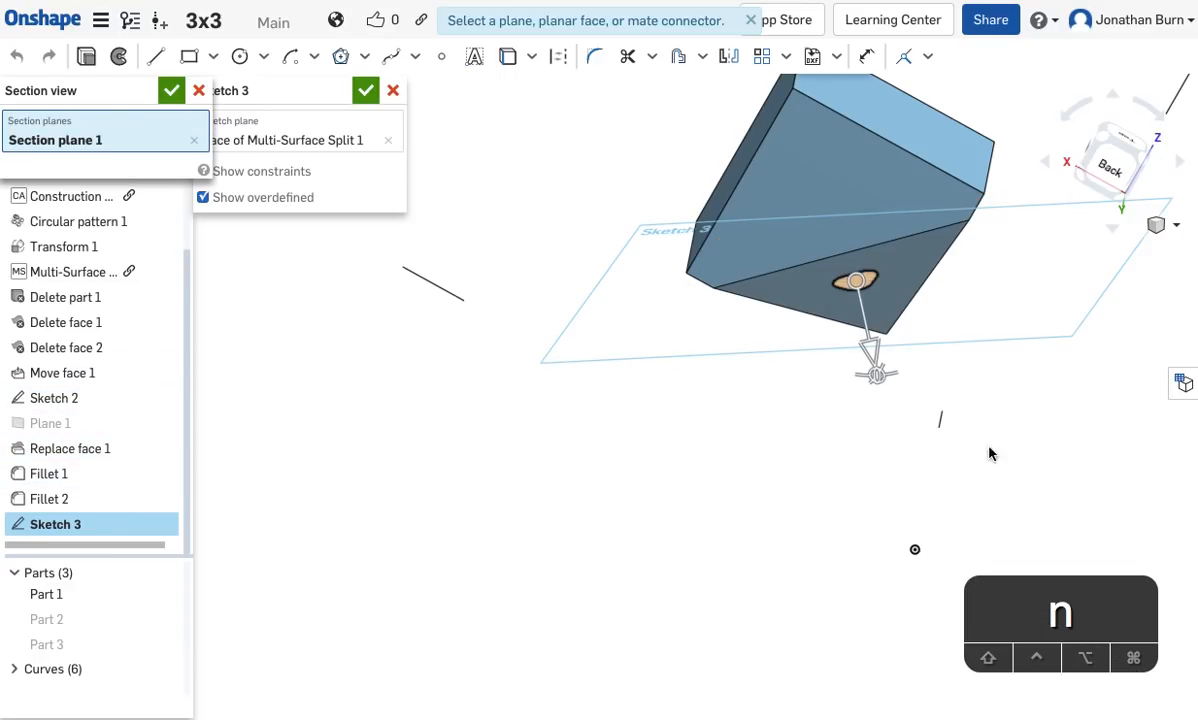
right_drag(962, 463, 1010, 433)
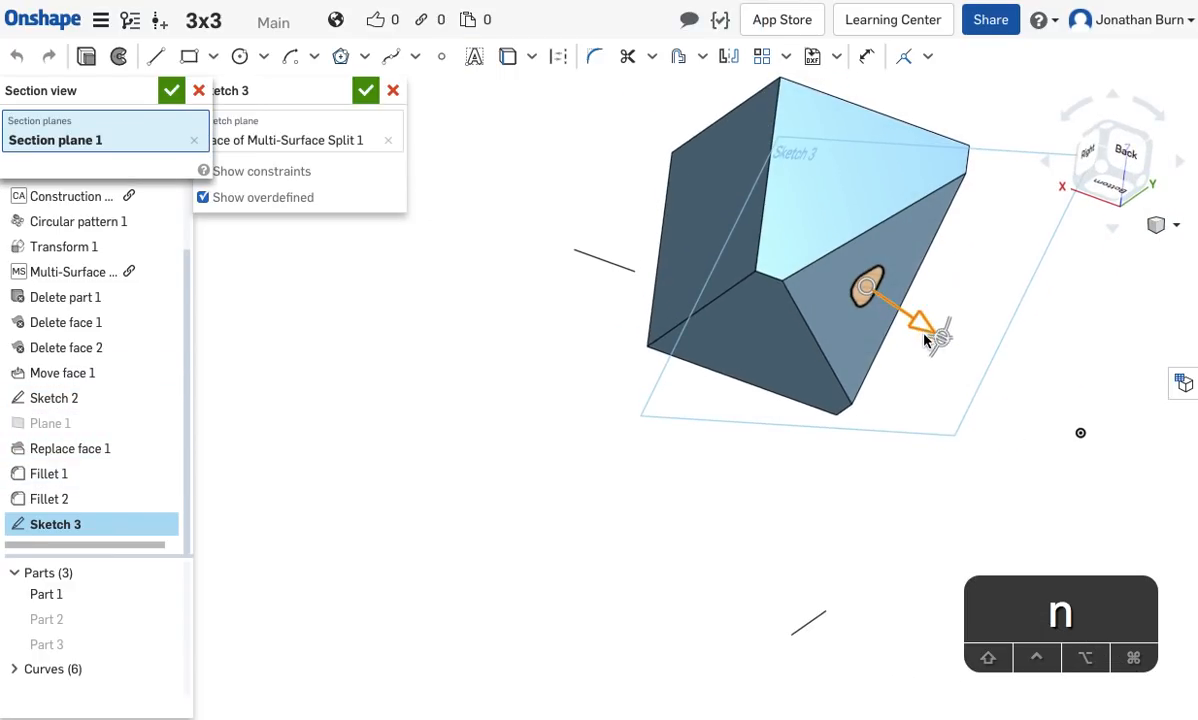
drag(921, 330, 945, 340)
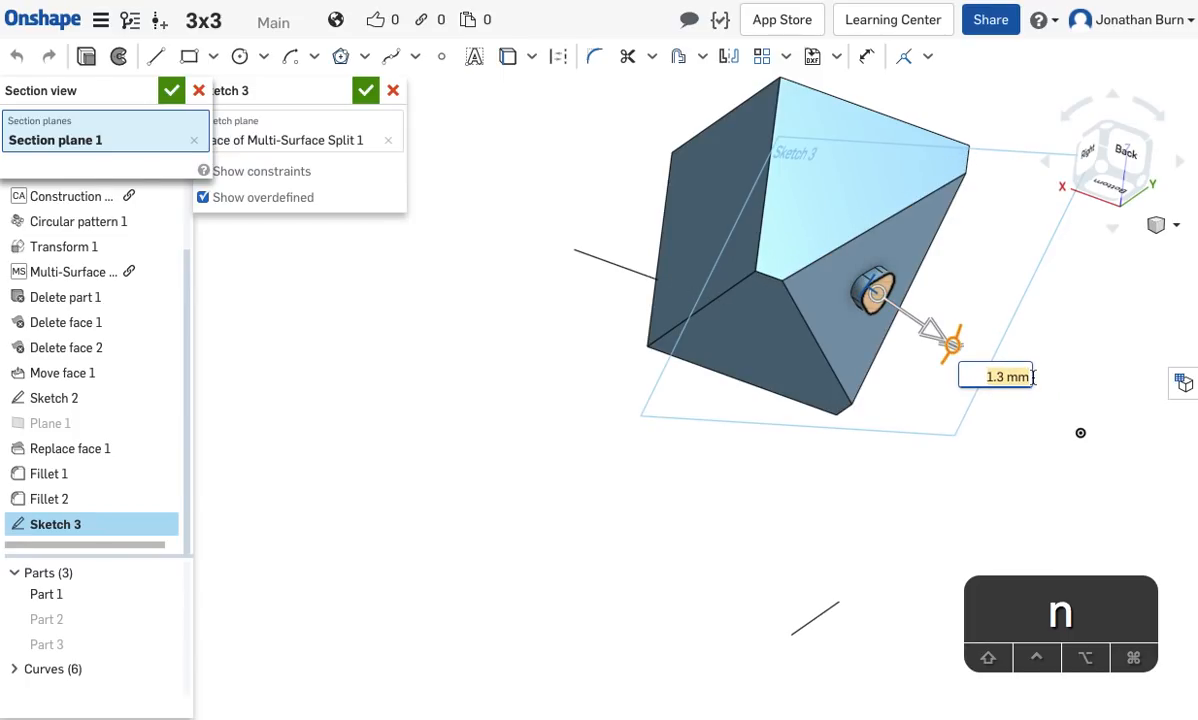
text(0)
key(Return)
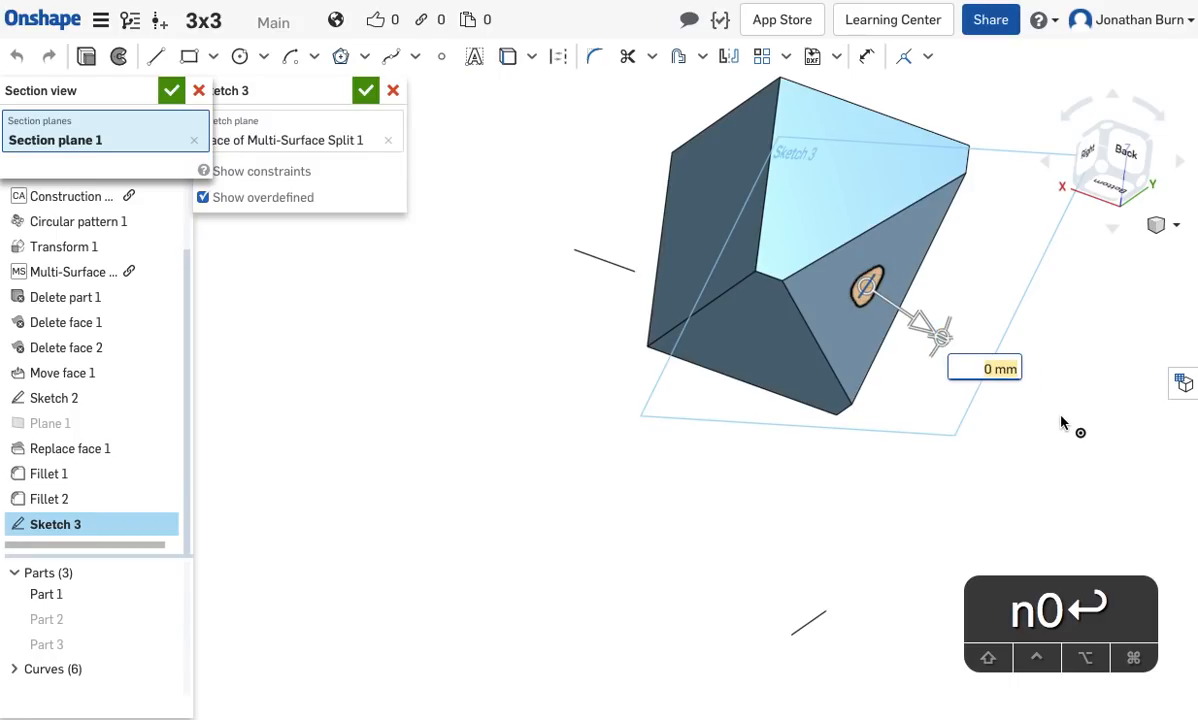
scroll(1042, 304, up, 2)
click(612, 463)
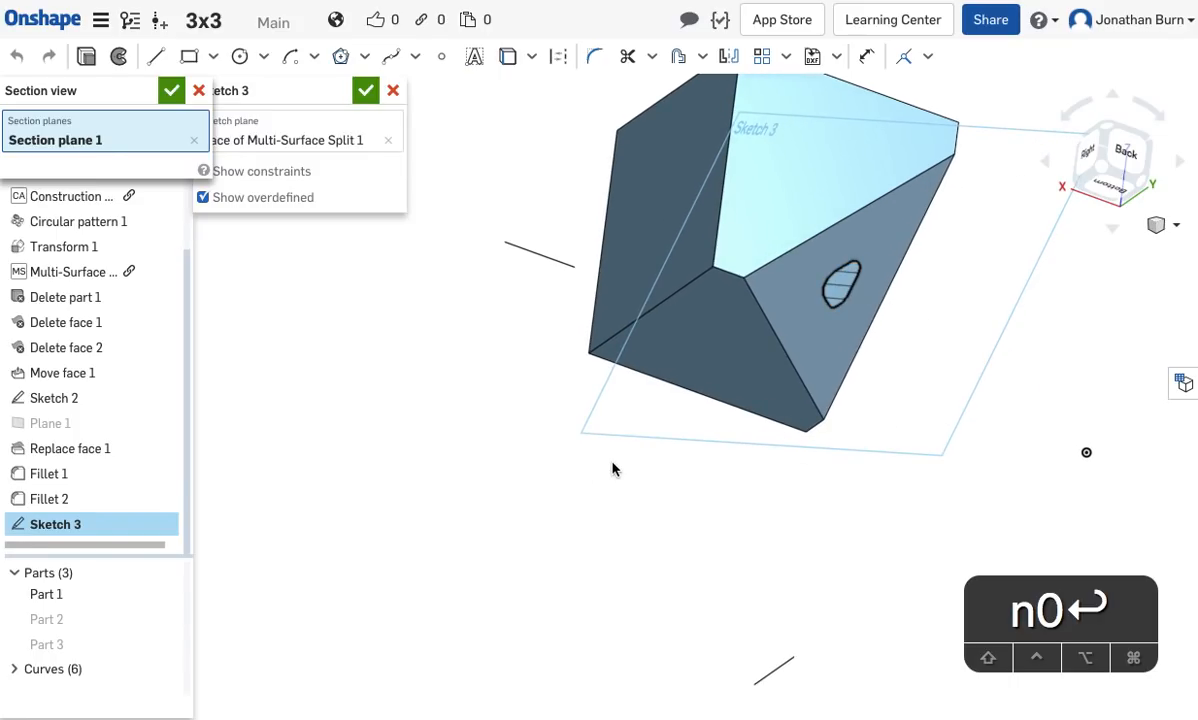
Try adding a second section plane from the block's triangular face.
right_drag(964, 423, 880, 305)
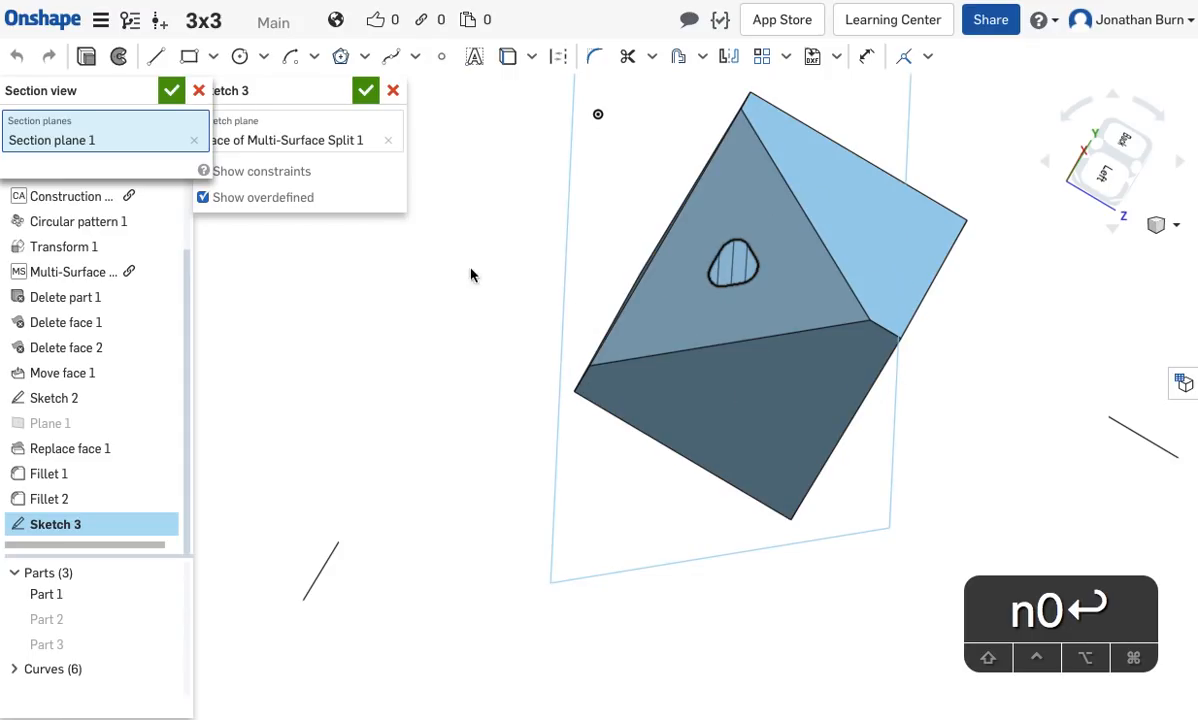
scroll(679, 348, down, 4)
scroll(679, 348, up, 4)
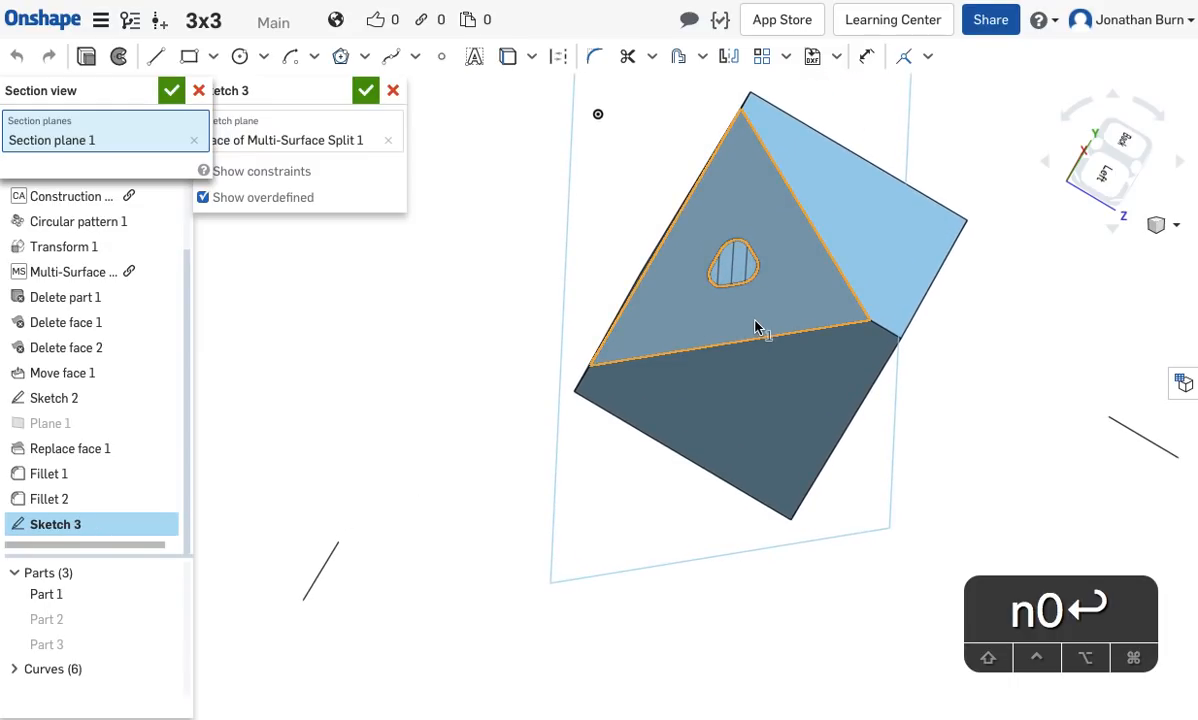
click(755, 328)
right_drag(1062, 390, 980, 438)
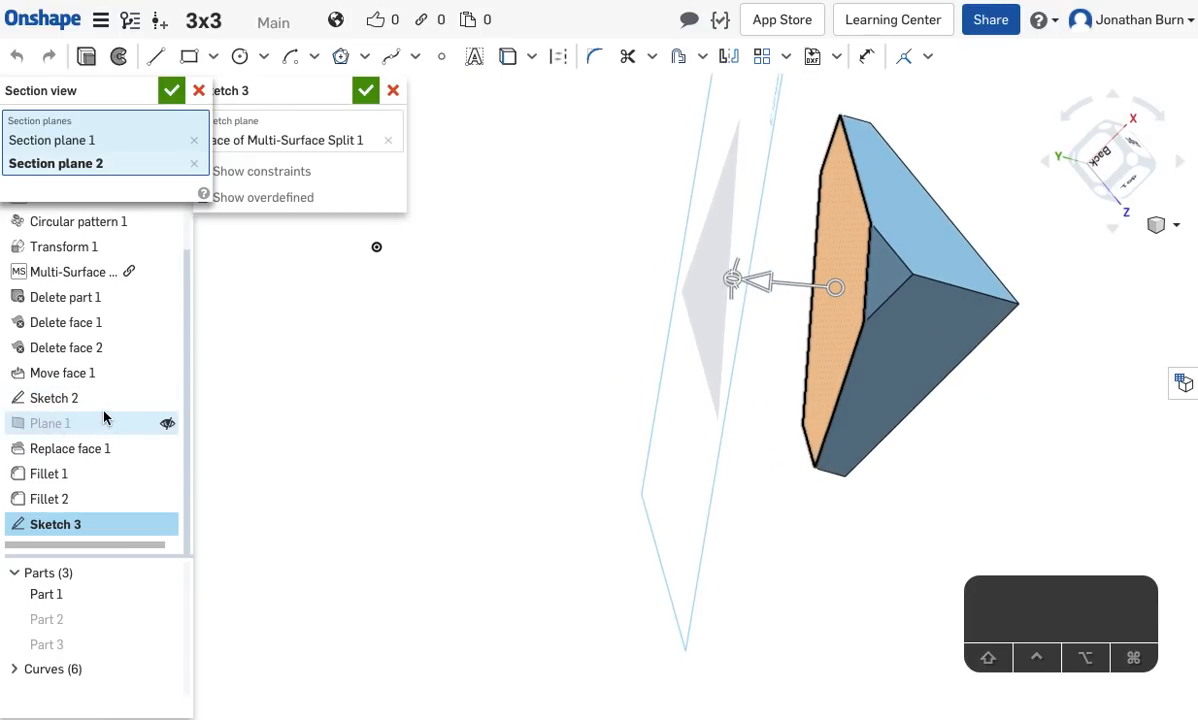
Reopen the section view settings, remove Section plane 2, and accept the section with only Section plane 1.
click(1176, 228)
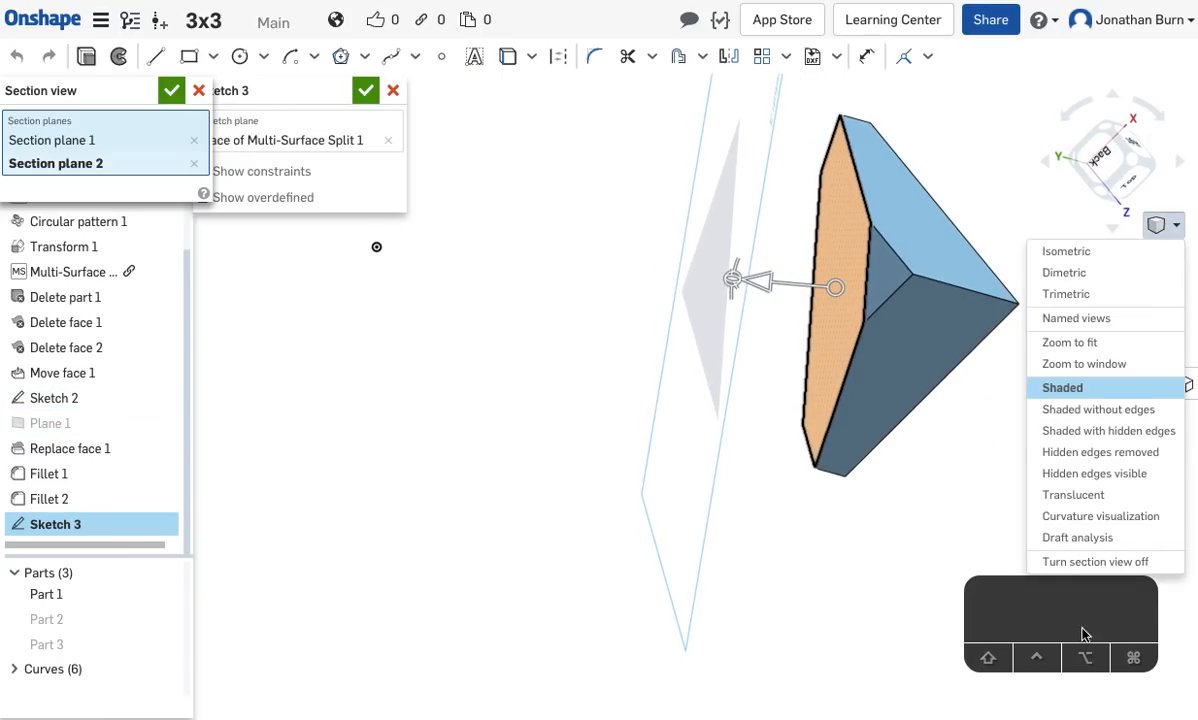
click(1088, 562)
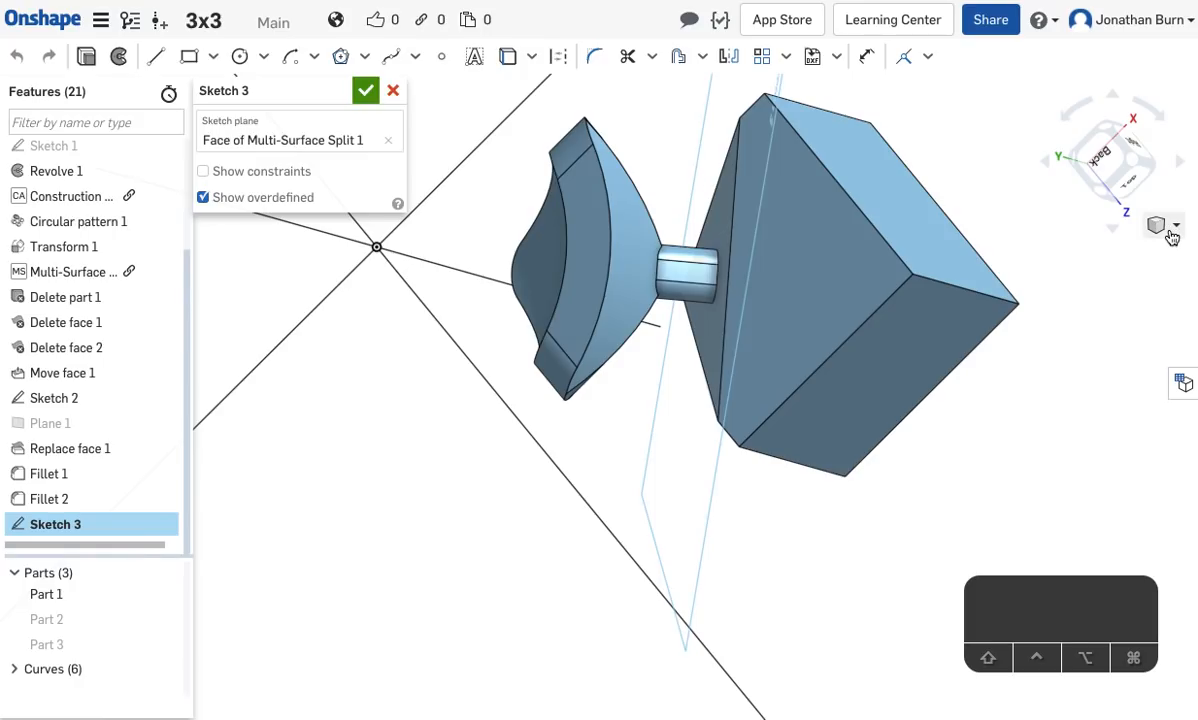
click(1176, 228)
click(1110, 562)
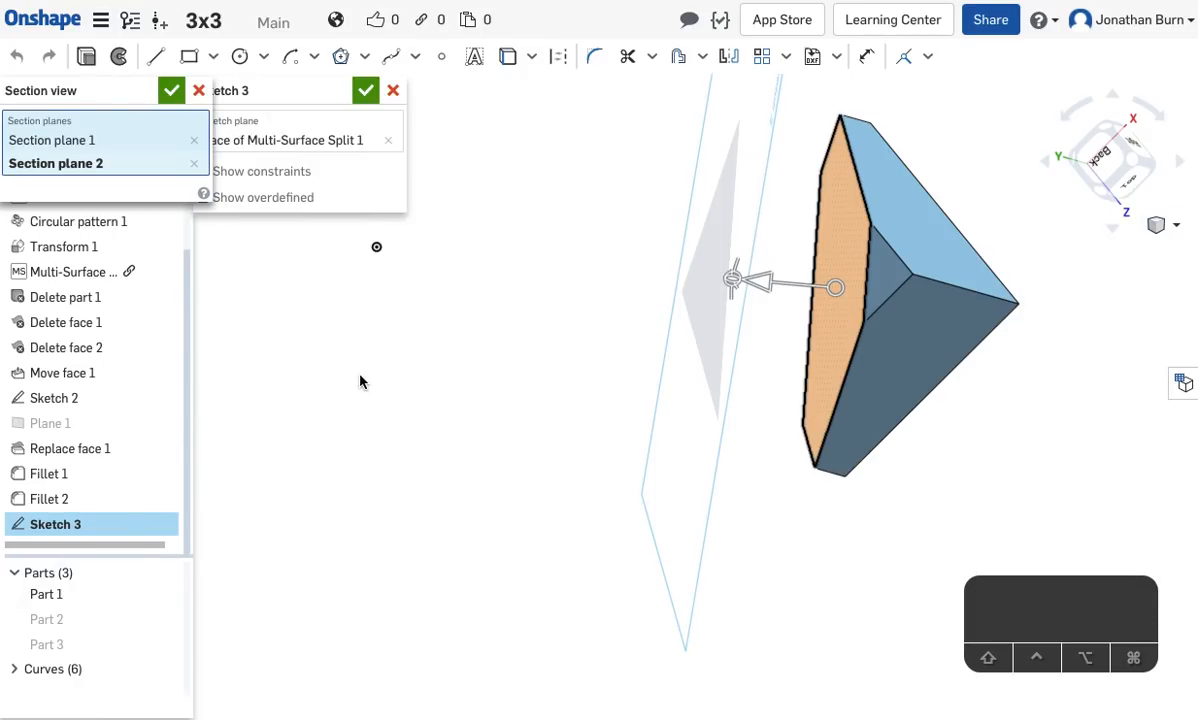
click(195, 164)
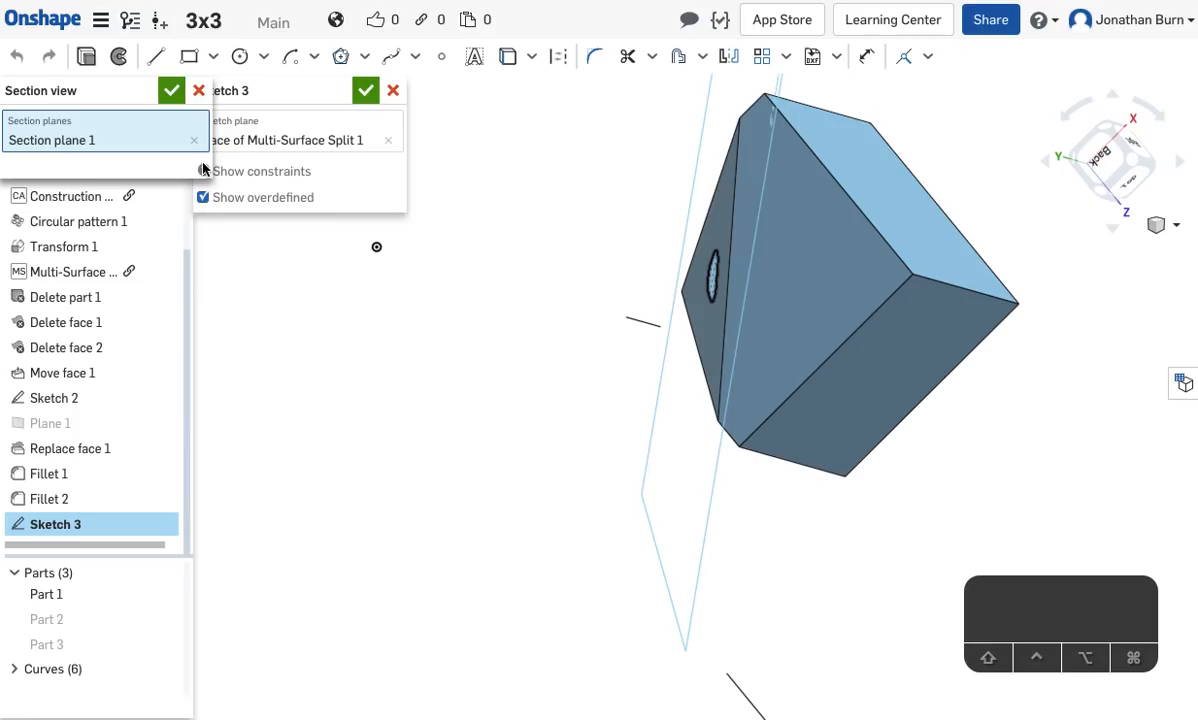
click(171, 91)
key(n)
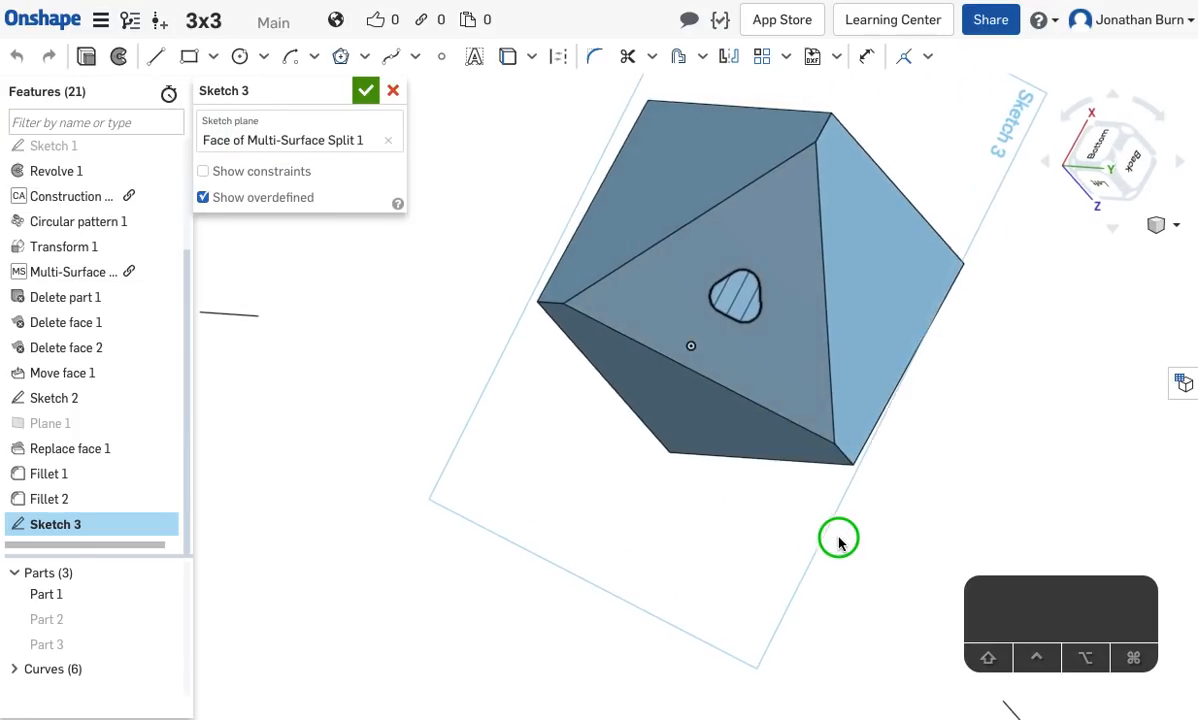
click(804, 279)
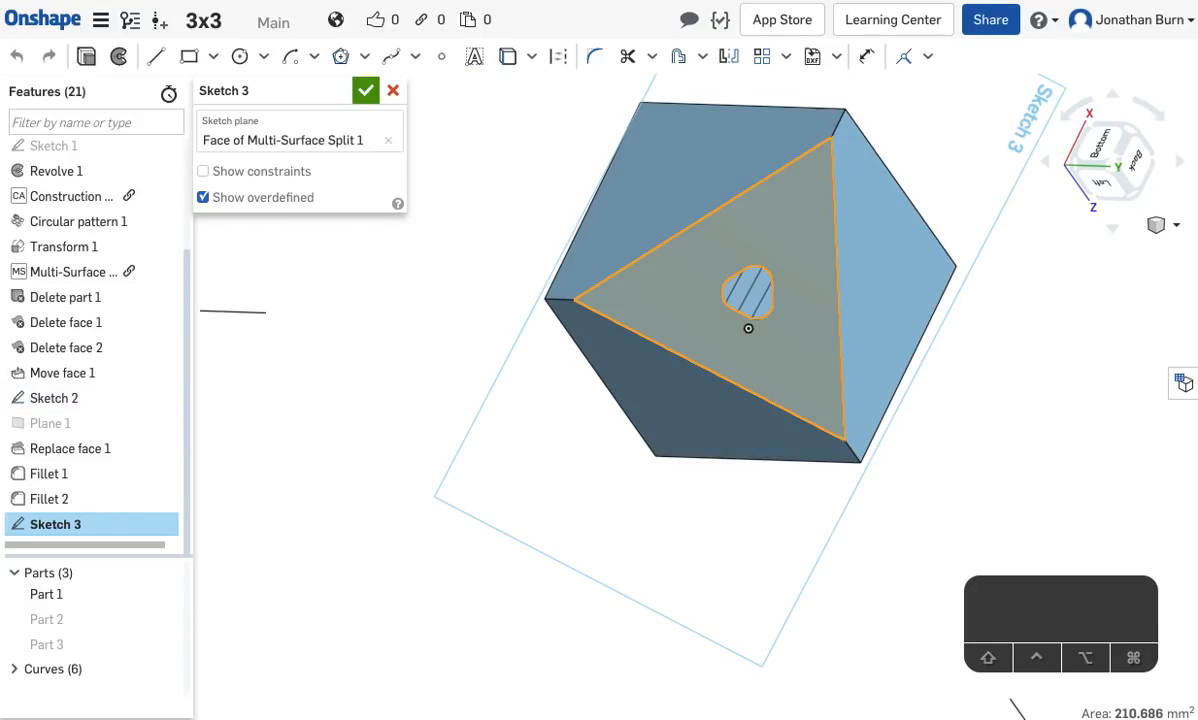
scroll(918, 325, up, 1)
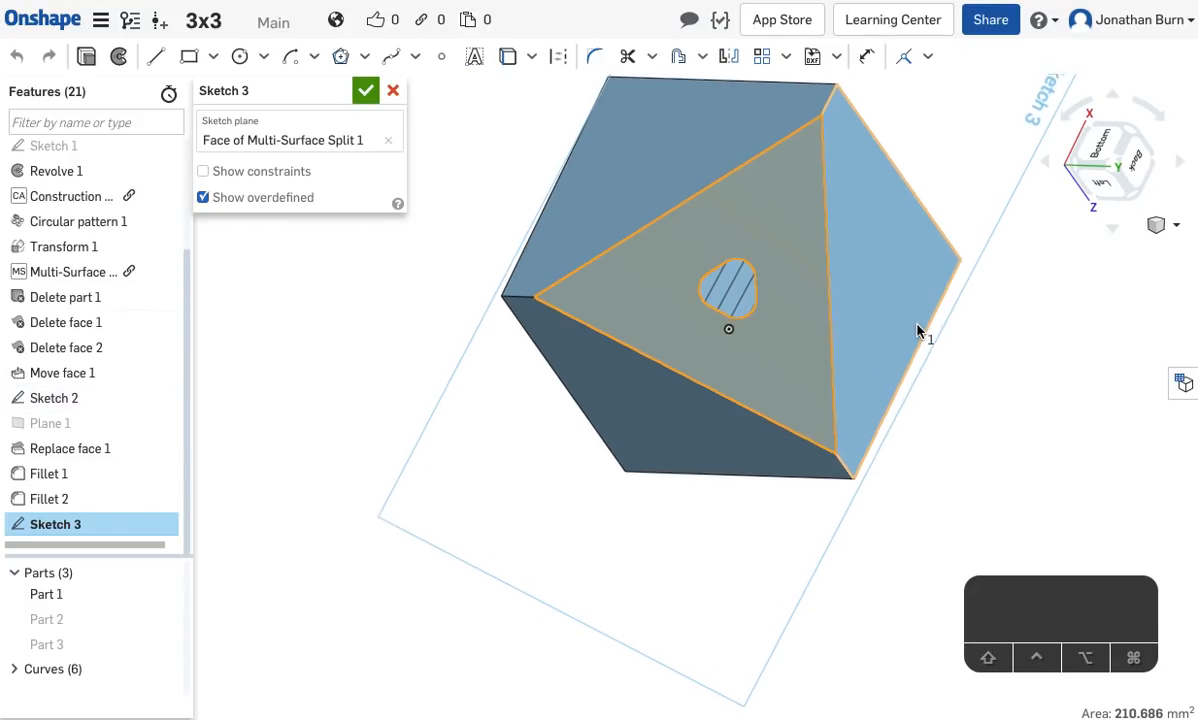
scroll(917, 324, down, 2)
mouse_move(918, 330)
right_down()
mouse_move(920, 313)
mouse_move(923, 350)
mouse_move(905, 350)
mouse_move(922, 356)
mouse_move(923, 327)
right_up()
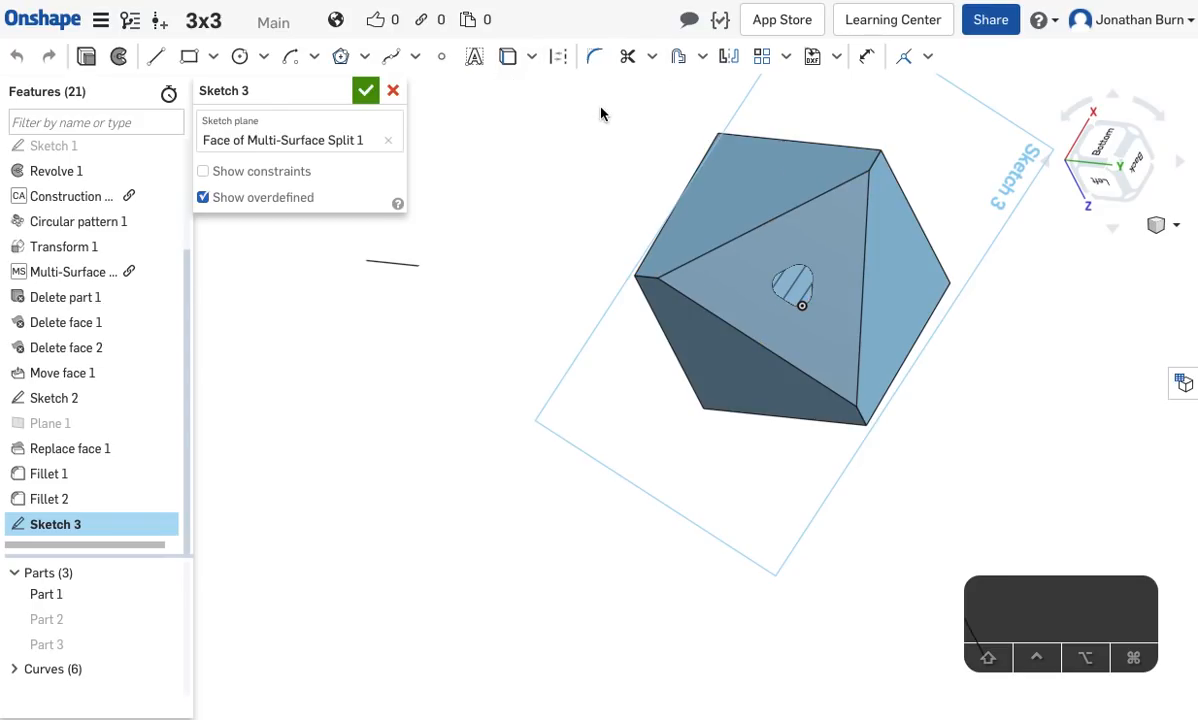
right_drag(614, 335, 620, 250)
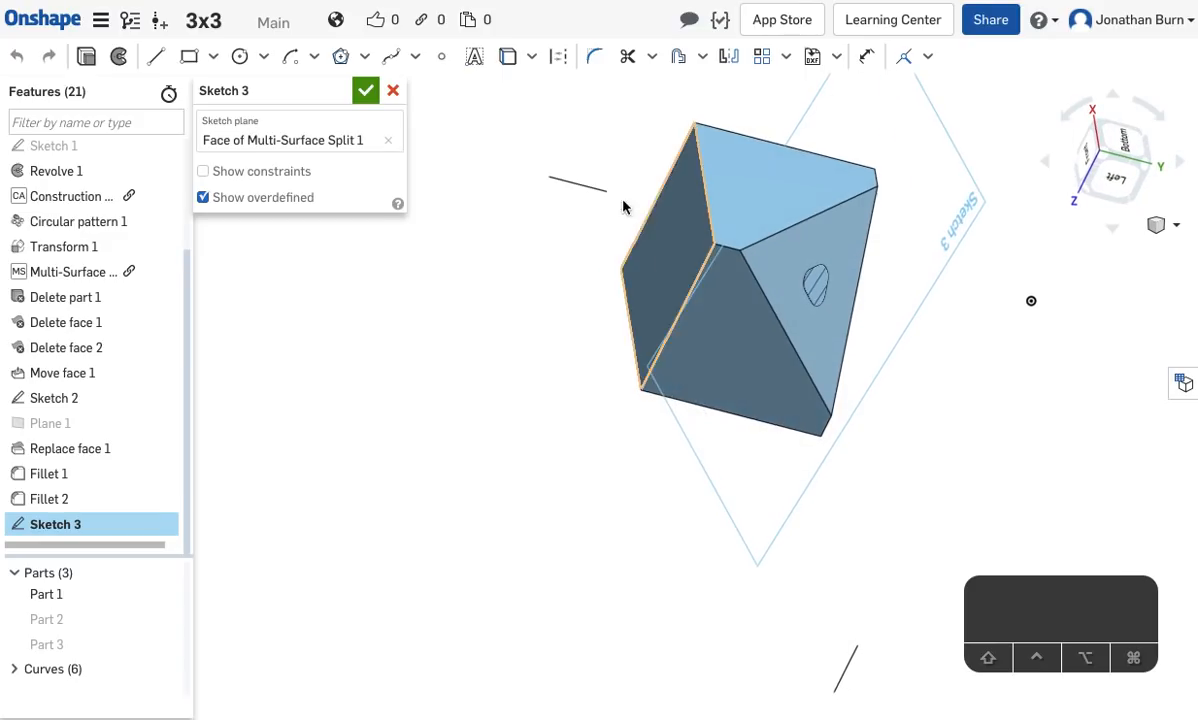
Project the three edges of the block's triangular face and the stem's outline into the sketch.
click(507, 60)
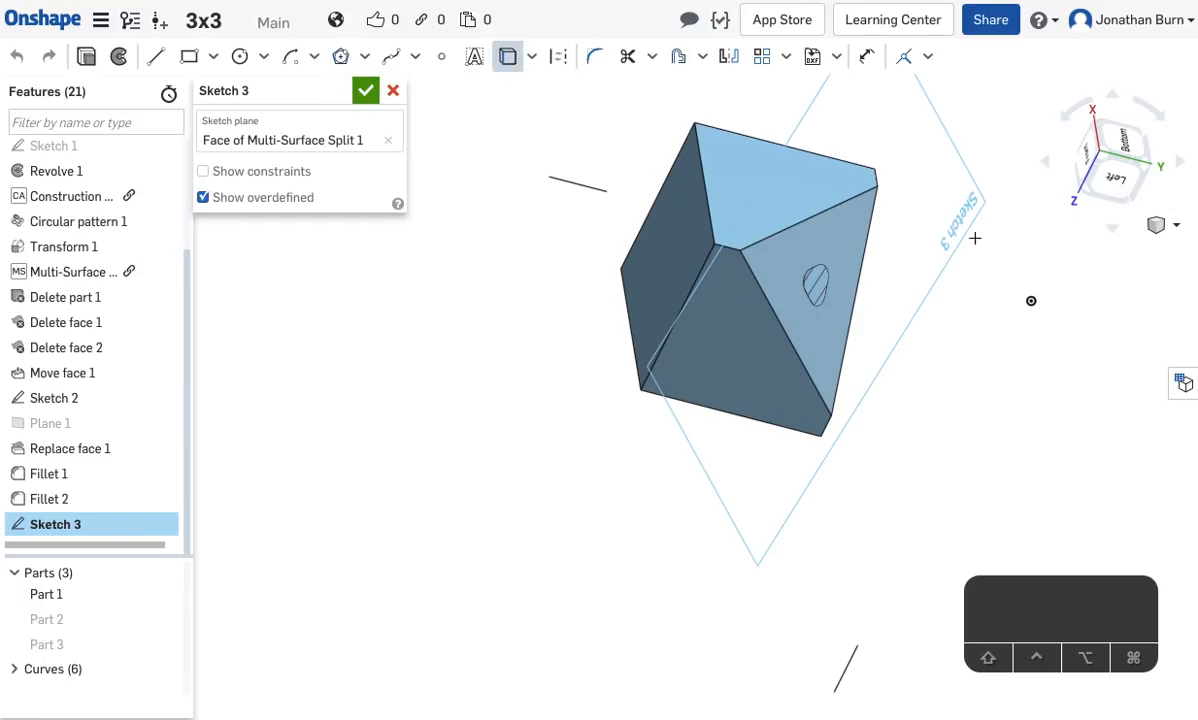
click(792, 229)
click(761, 280)
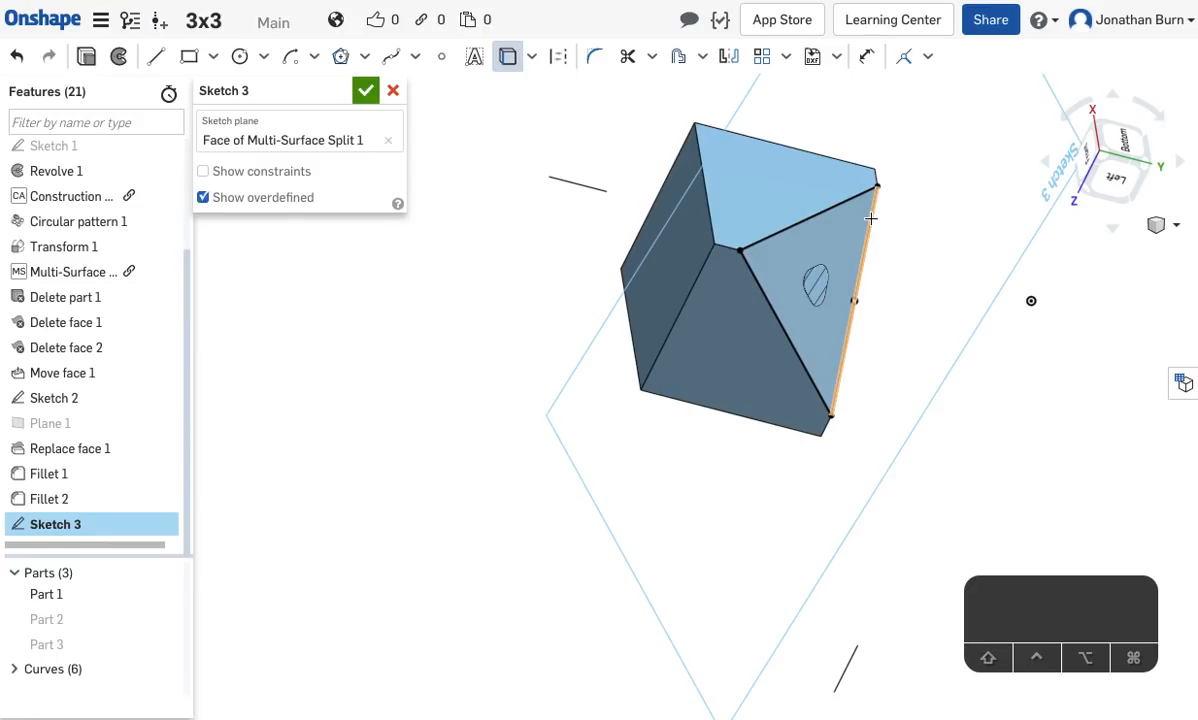
mouse_move(976, 321)
right_down()
mouse_move(866, 322)
mouse_move(885, 340)
mouse_move(910, 327)
mouse_move(968, 334)
mouse_move(1004, 356)
mouse_move(983, 328)
mouse_move(890, 342)
right_up()
key(n)
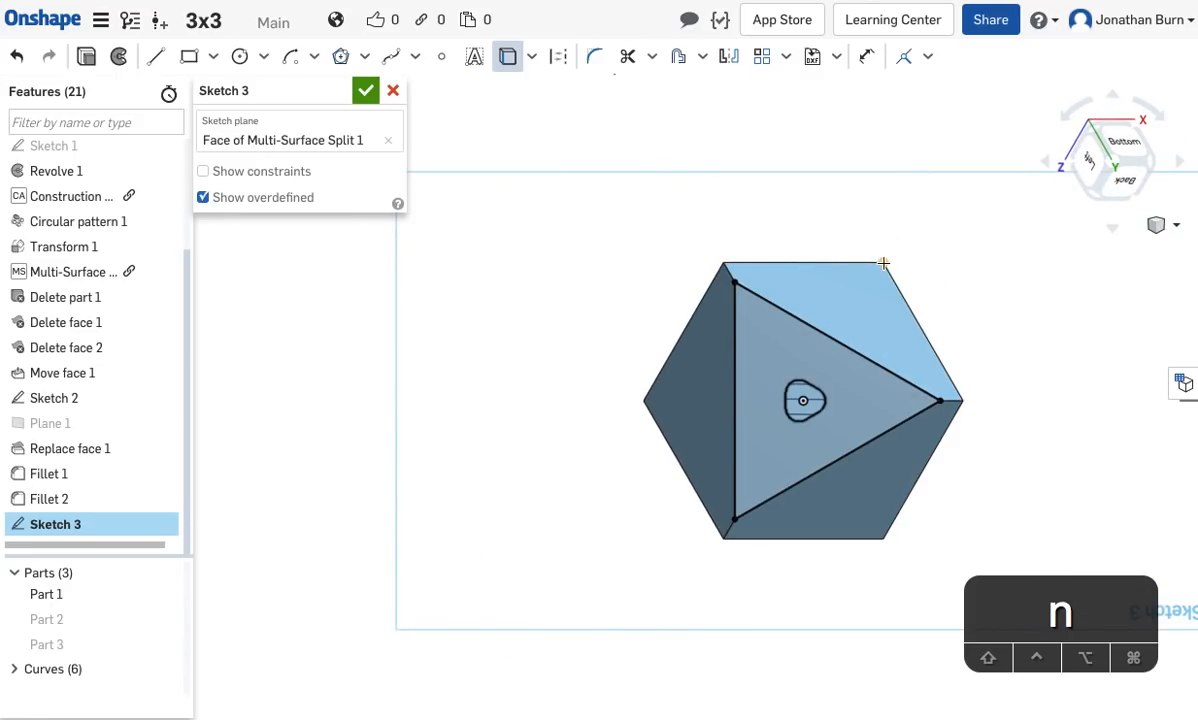
Fillet all three corners of the projected triangle with a 5 mm radius.
mouse_move(938, 263)
right_down()
mouse_move(976, 316)
mouse_move(925, 342)
mouse_move(888, 334)
mouse_move(890, 272)
mouse_move(917, 270)
right_up()
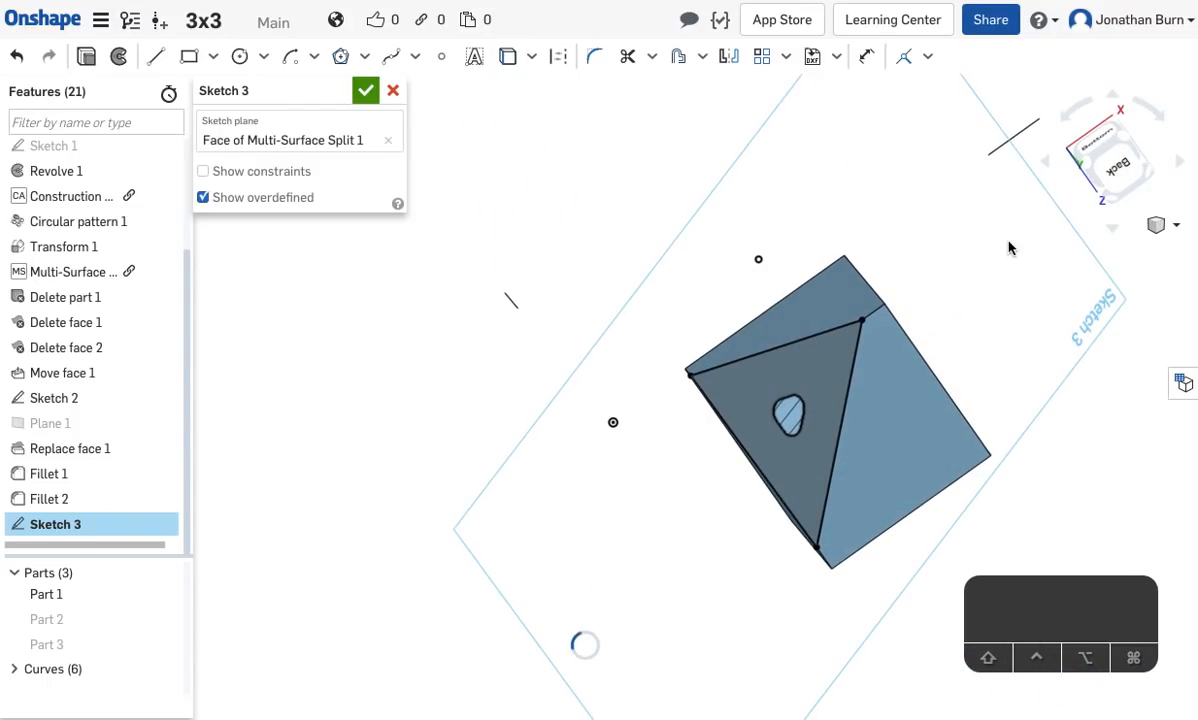
right_drag(639, 420, 672, 407)
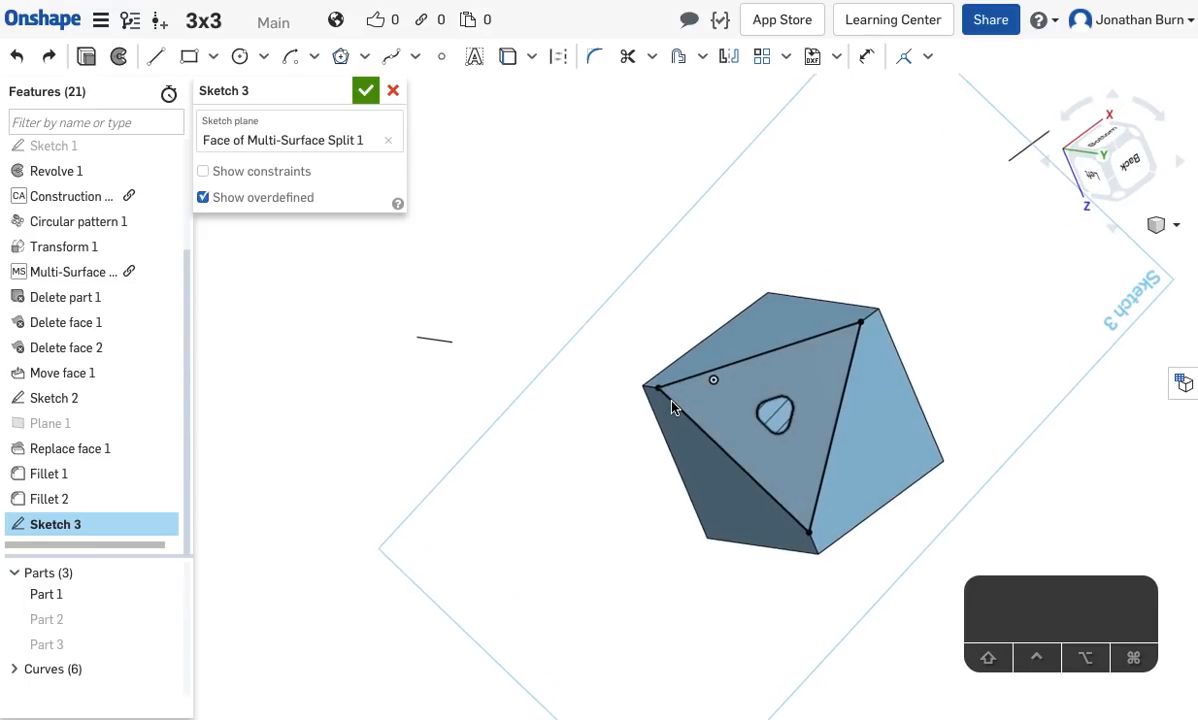
key(n)
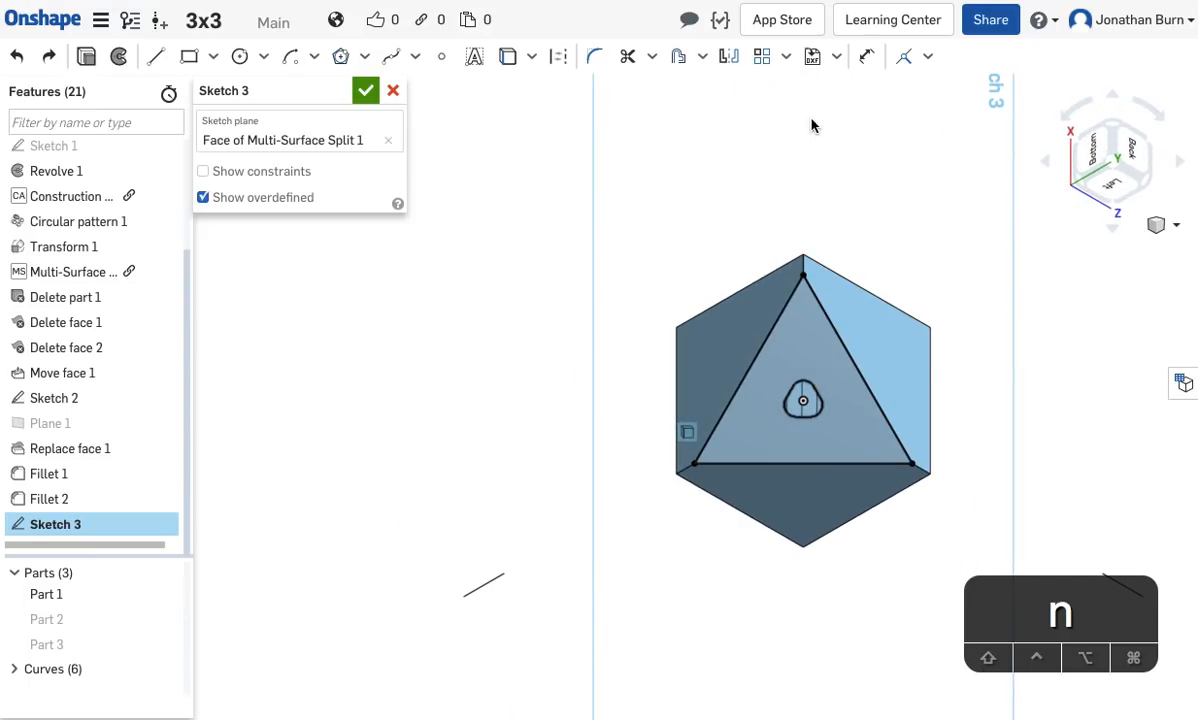
click(595, 57)
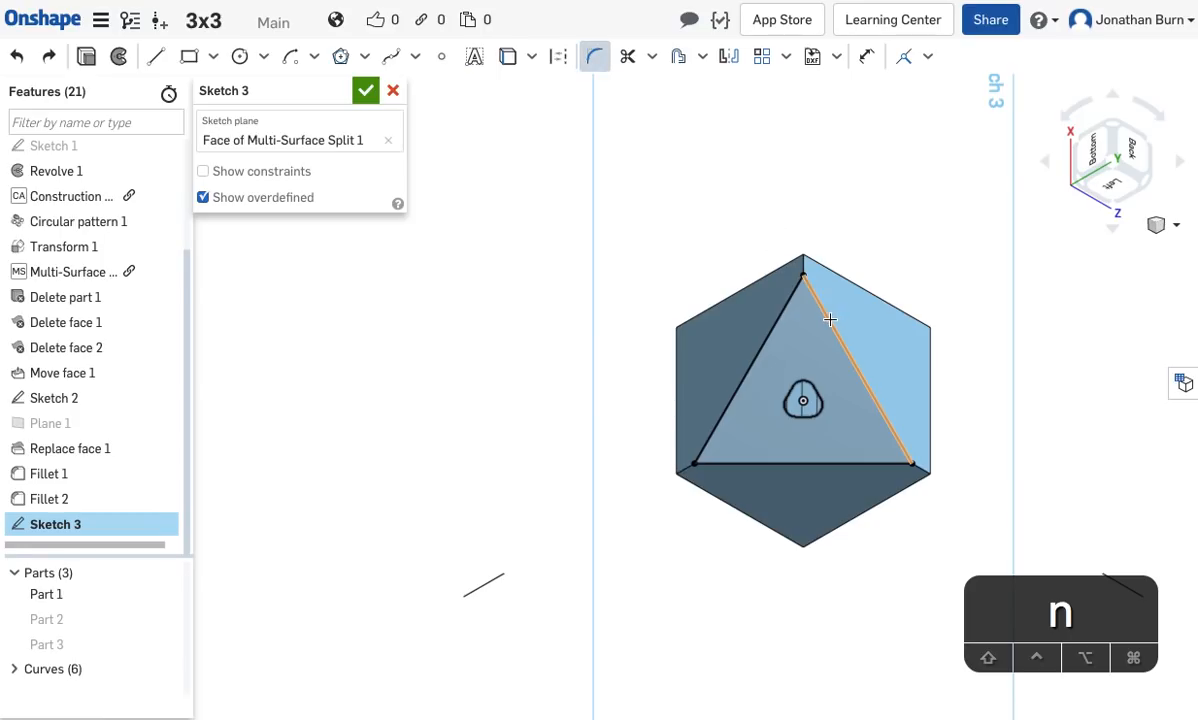
click(802, 278)
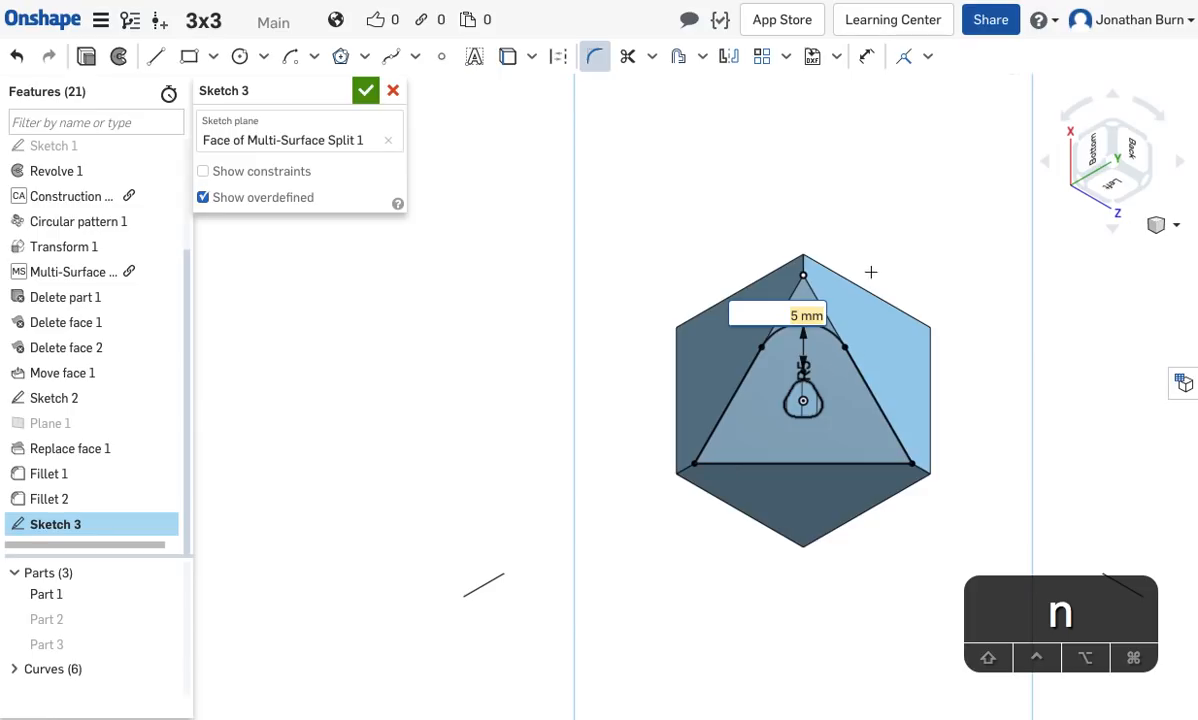
click(877, 406)
click(832, 465)
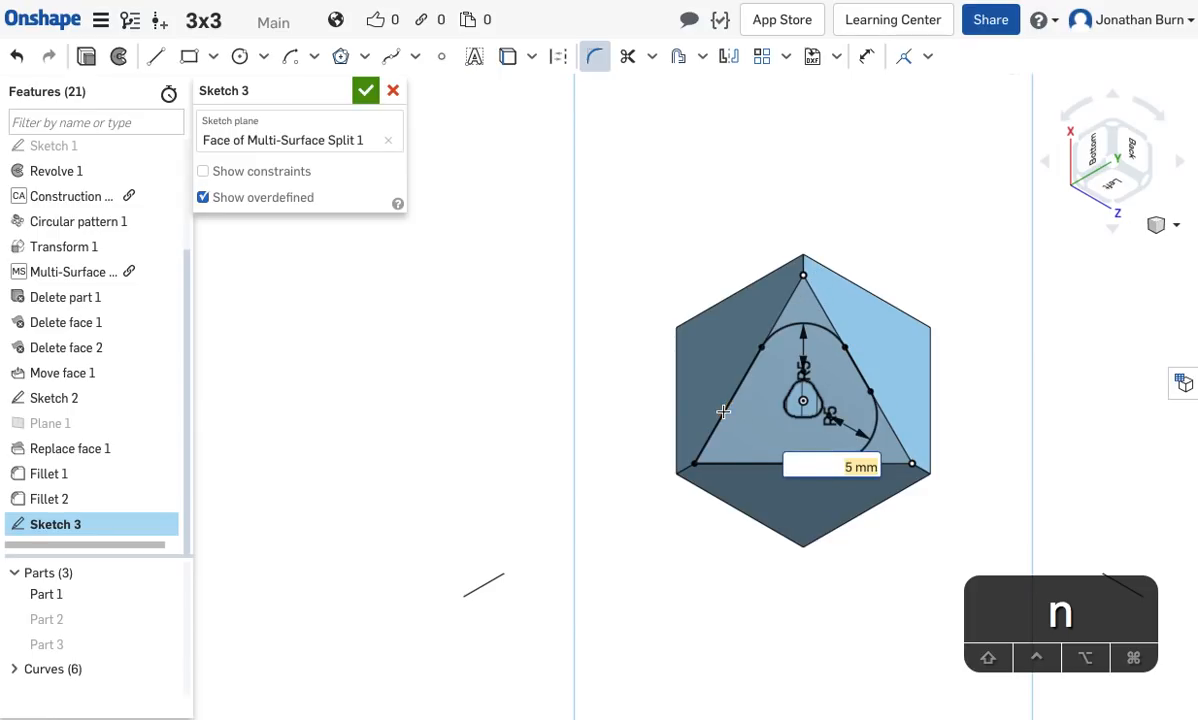
click(739, 464)
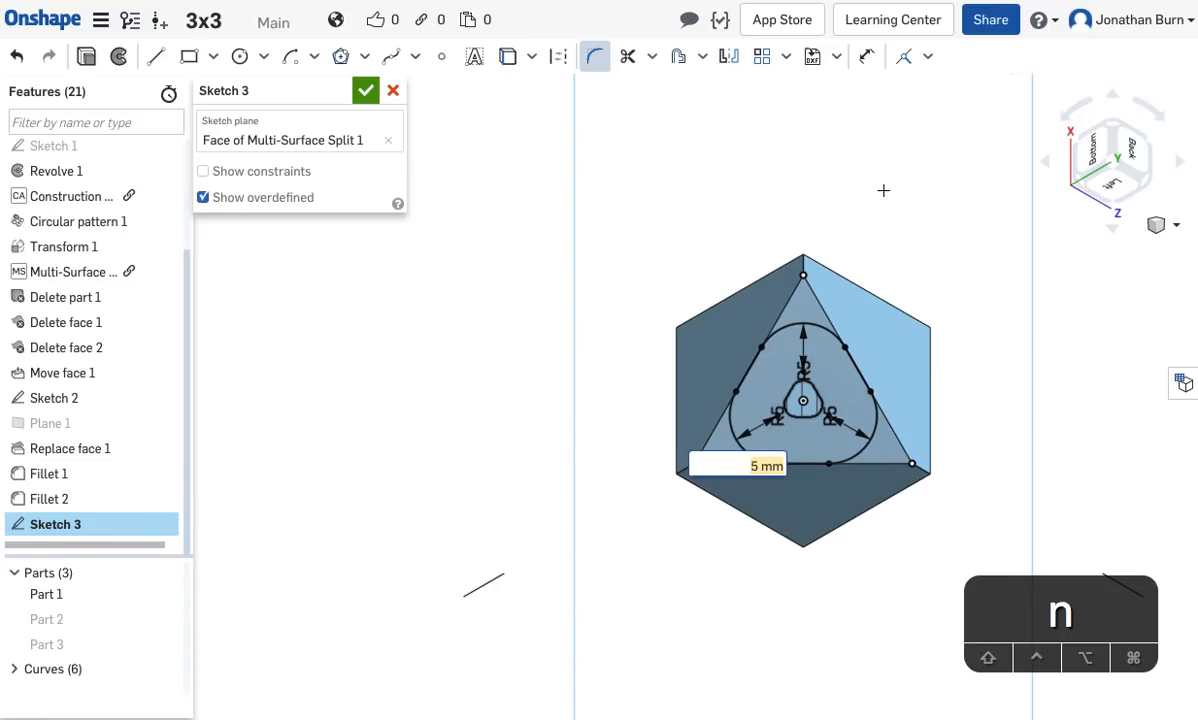
key(Return)
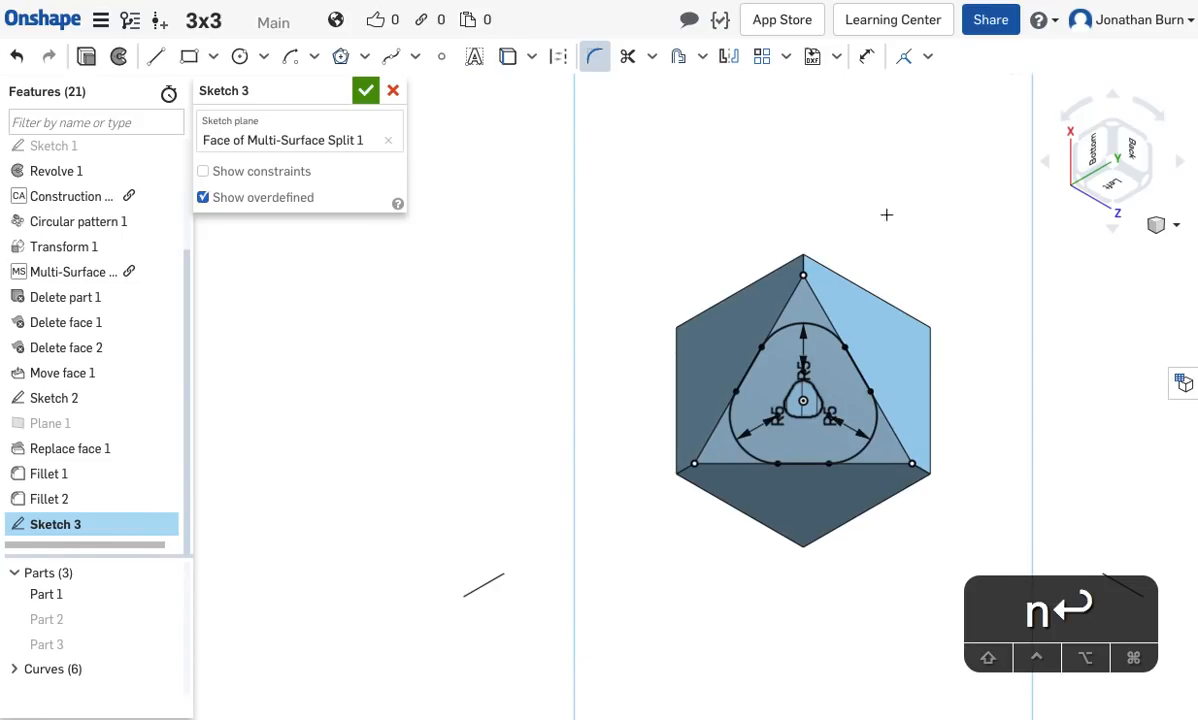
Start a 25 mm blind extrude of Sketch 3 that intersects Part 1, and turn off the section view.
mouse_move(978, 254)
right_down()
mouse_move(976, 313)
mouse_move(965, 222)
mouse_move(963, 289)
mouse_move(932, 274)
mouse_move(963, 217)
mouse_move(963, 291)
mouse_move(999, 240)
right_up()
click(86, 56)
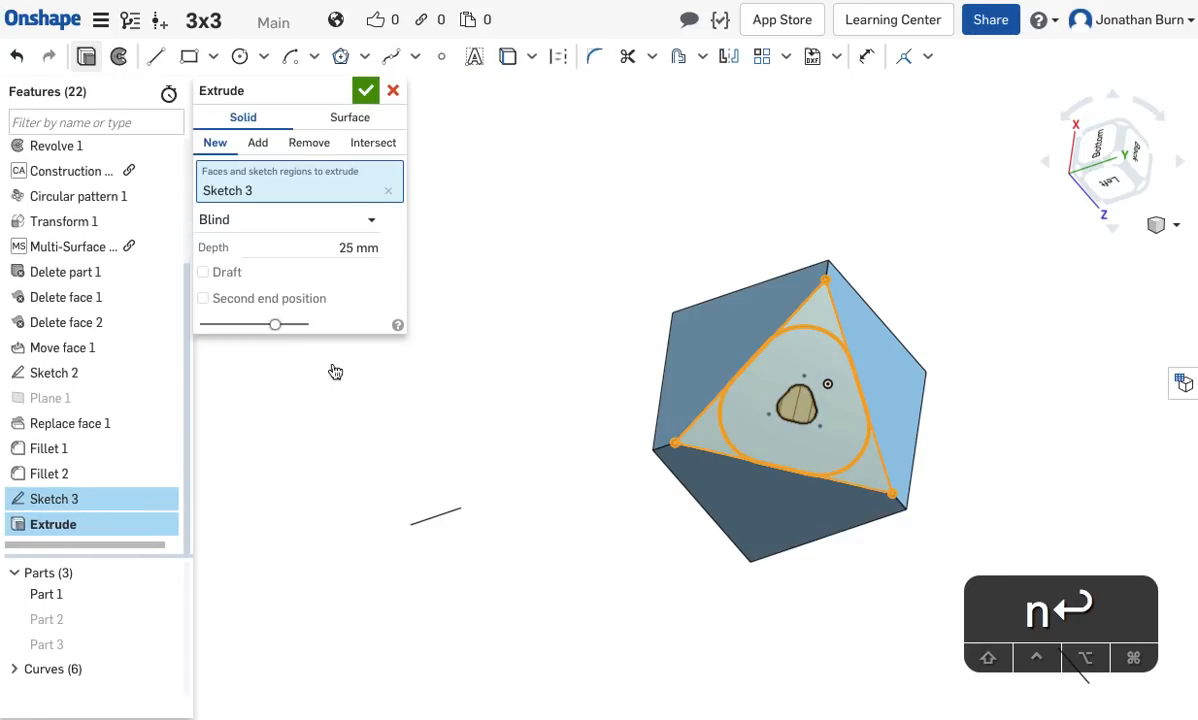
right_drag(987, 334, 987, 503)
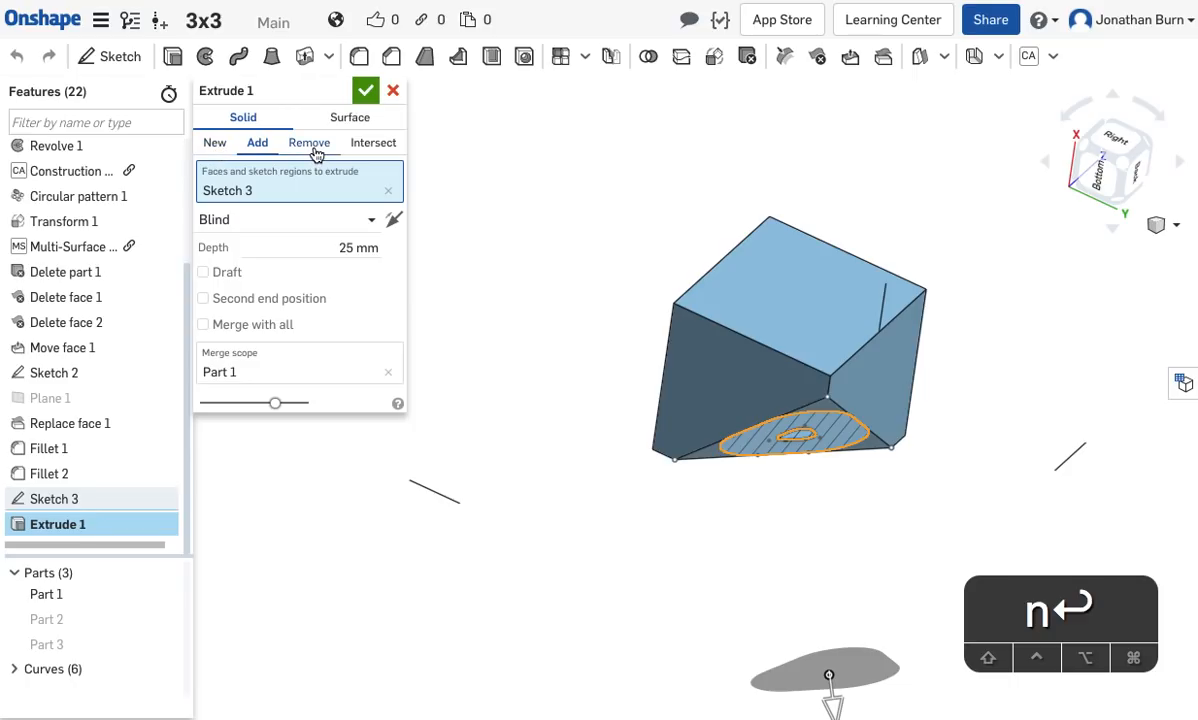
click(385, 144)
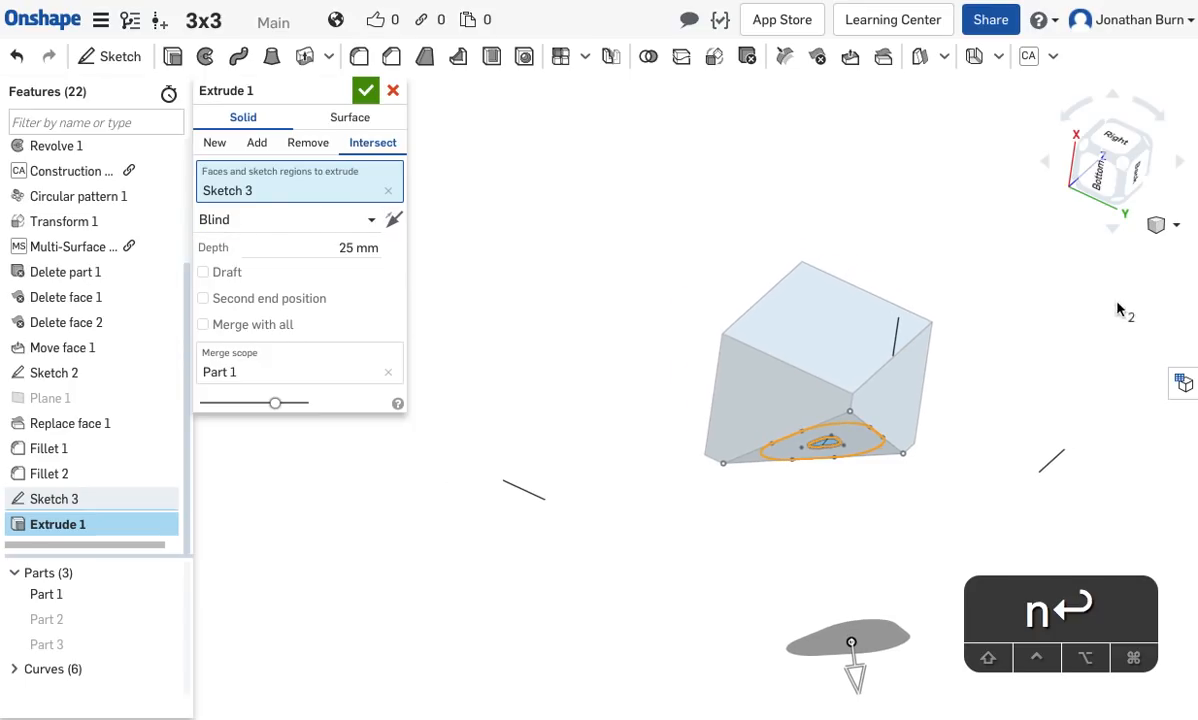
click(1160, 225)
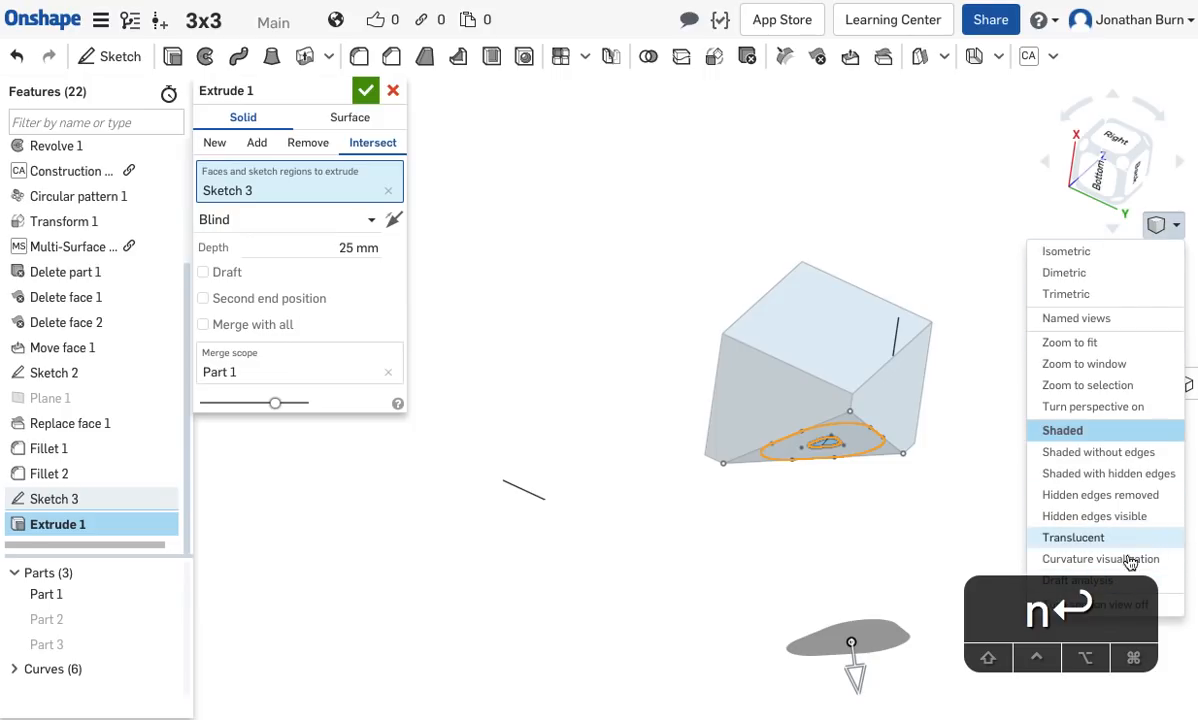
click(1167, 610)
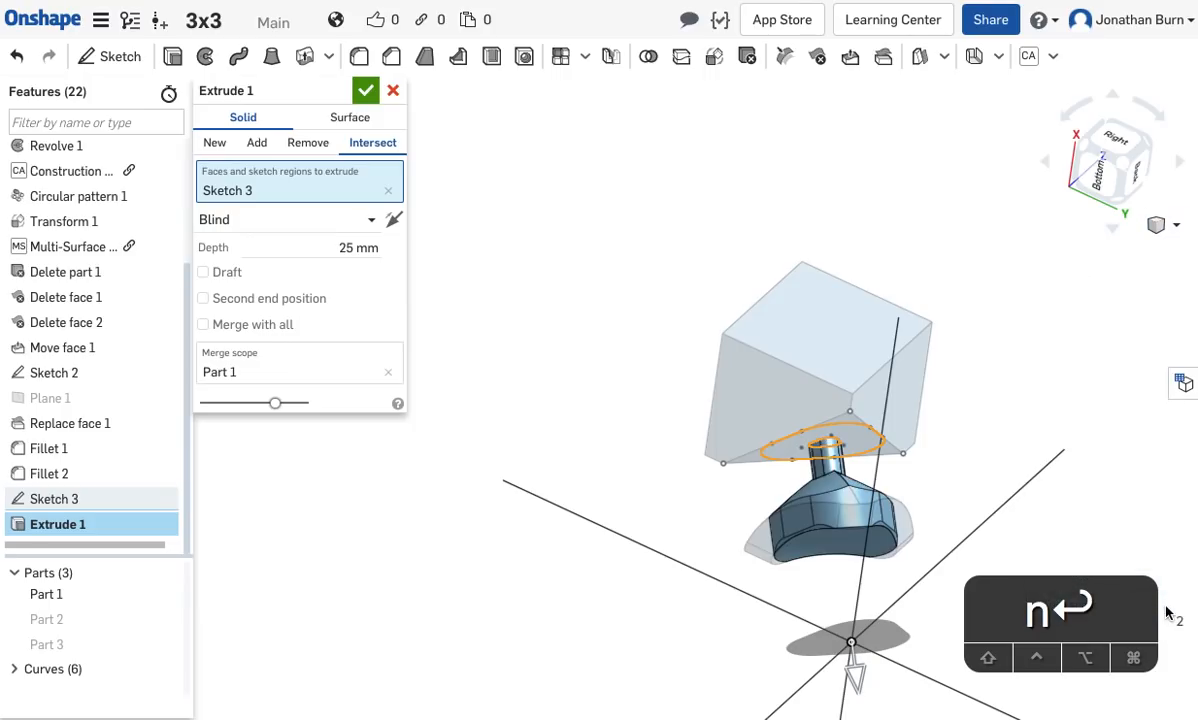
Flip the extrusion direction so that it runs into the block instead of towards the foot.
scroll(915, 465, up, 3)
right_drag(913, 466, 880, 470)
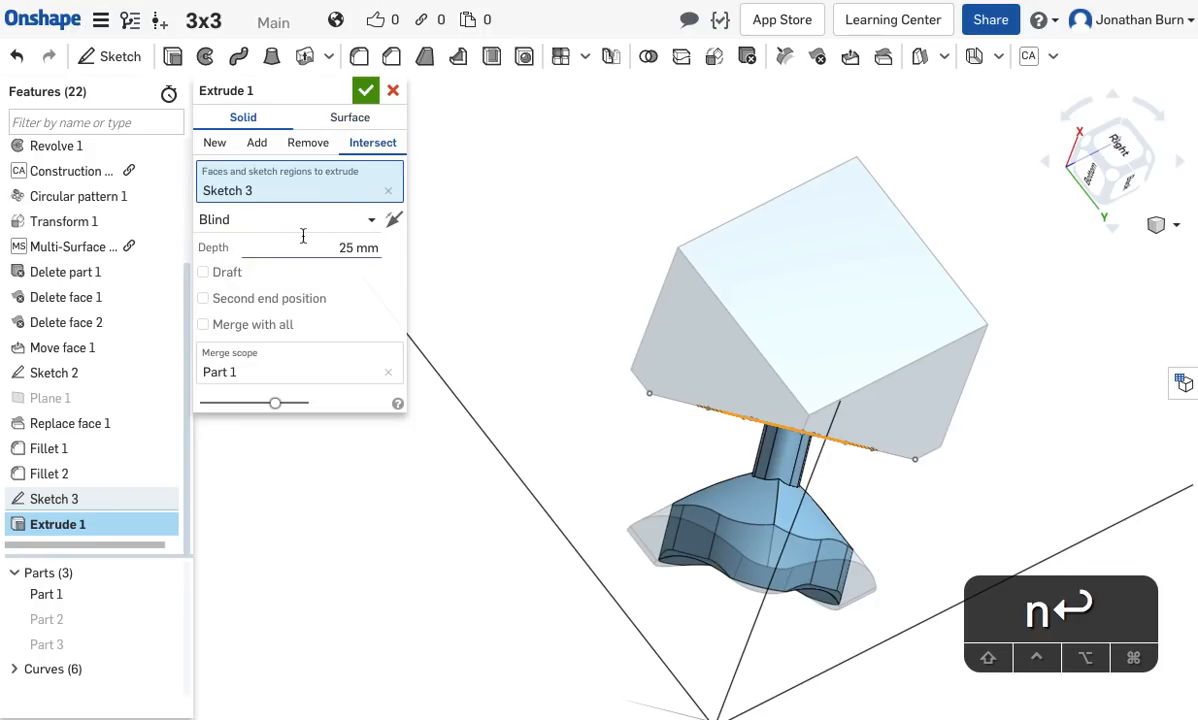
click(393, 222)
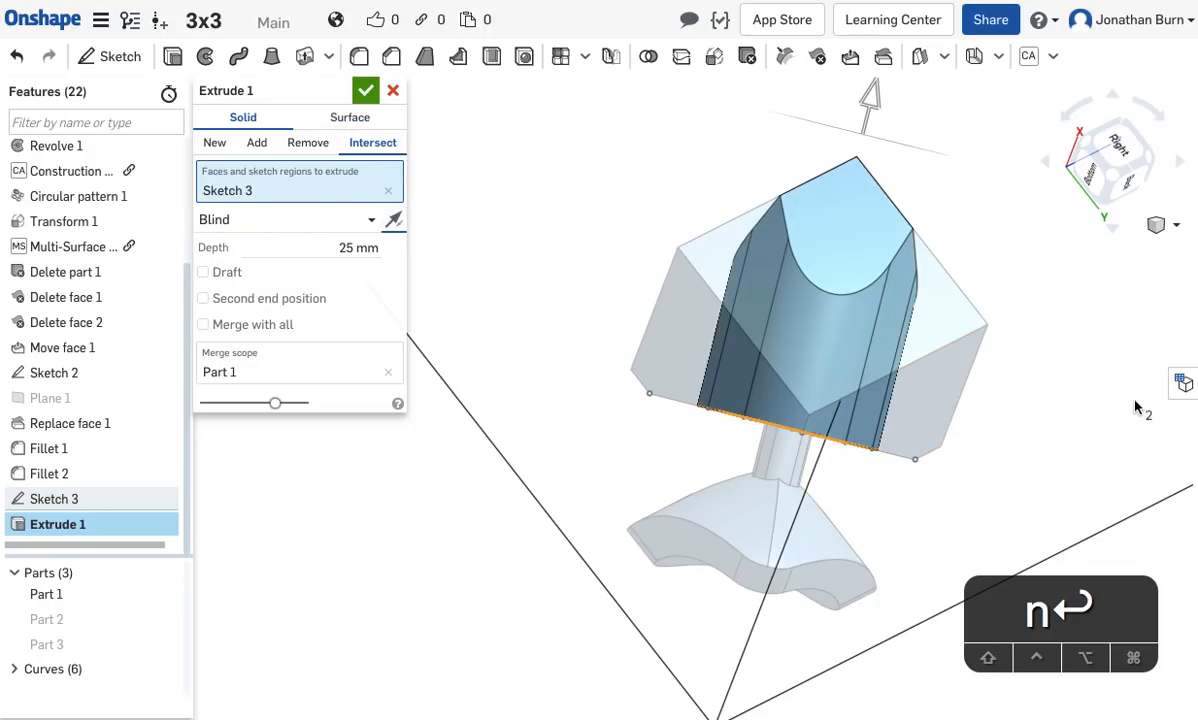
right_drag(1005, 291, 1090, 280)
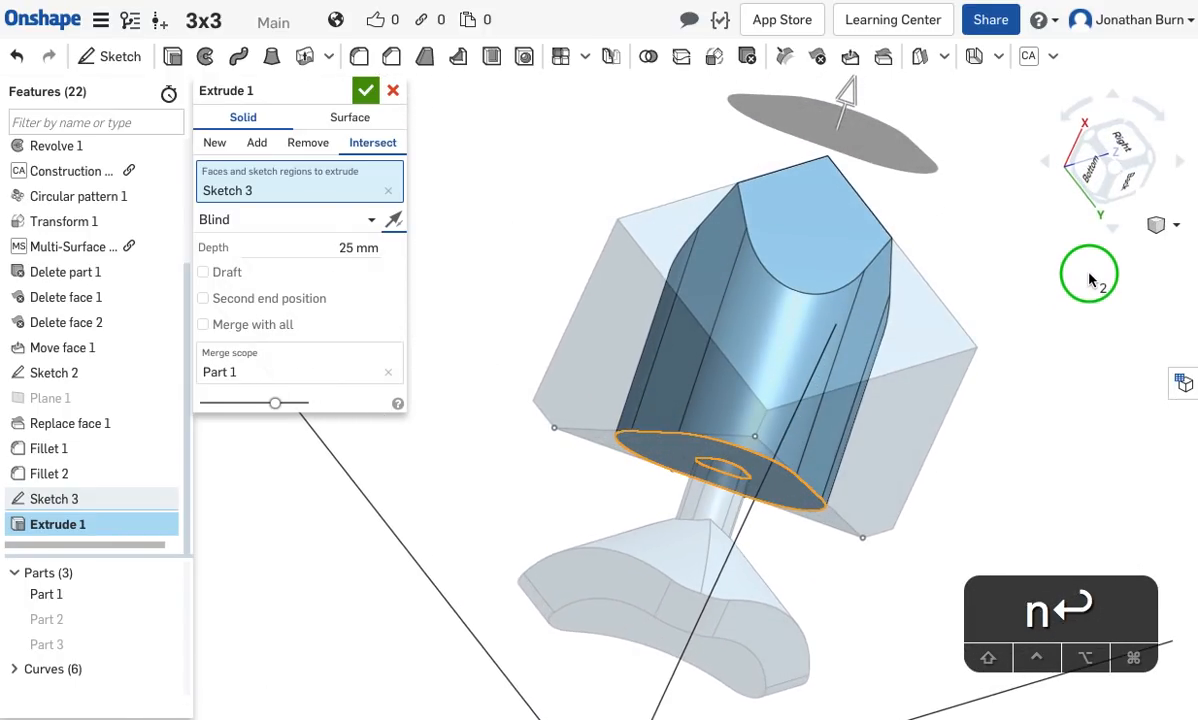
Add draft to the extrusion with an angle of 30 degrees.
click(203, 272)
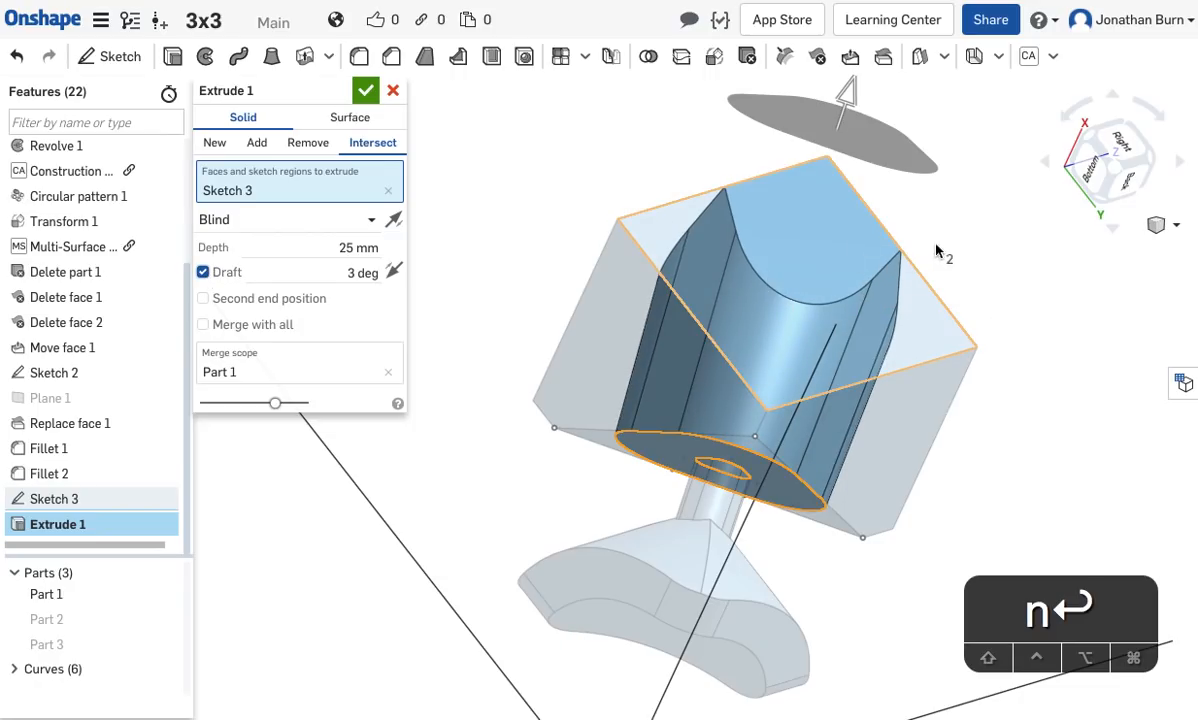
click(350, 272)
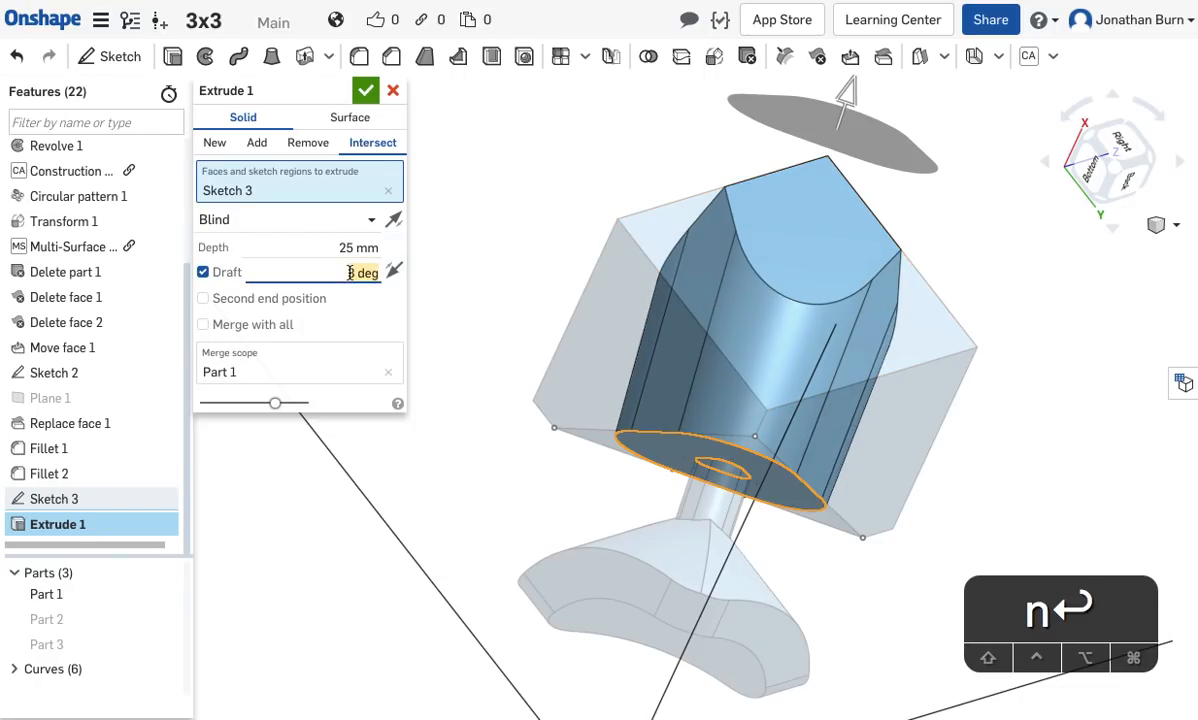
text(30)
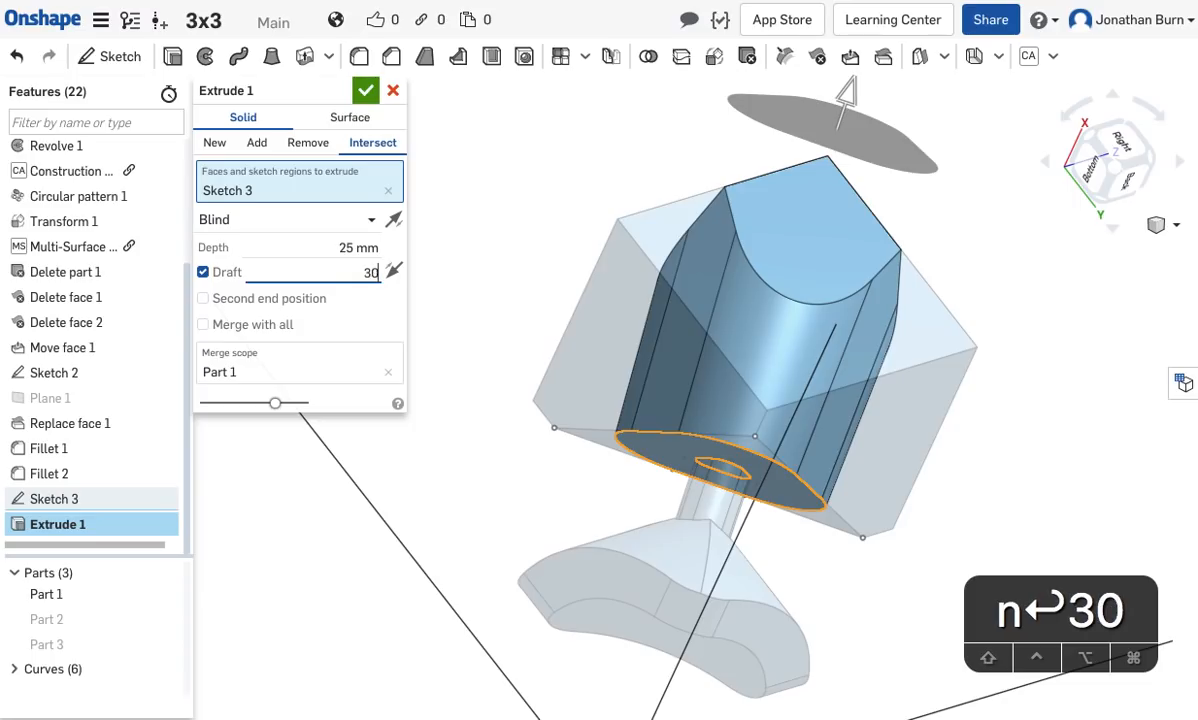
key(Return)
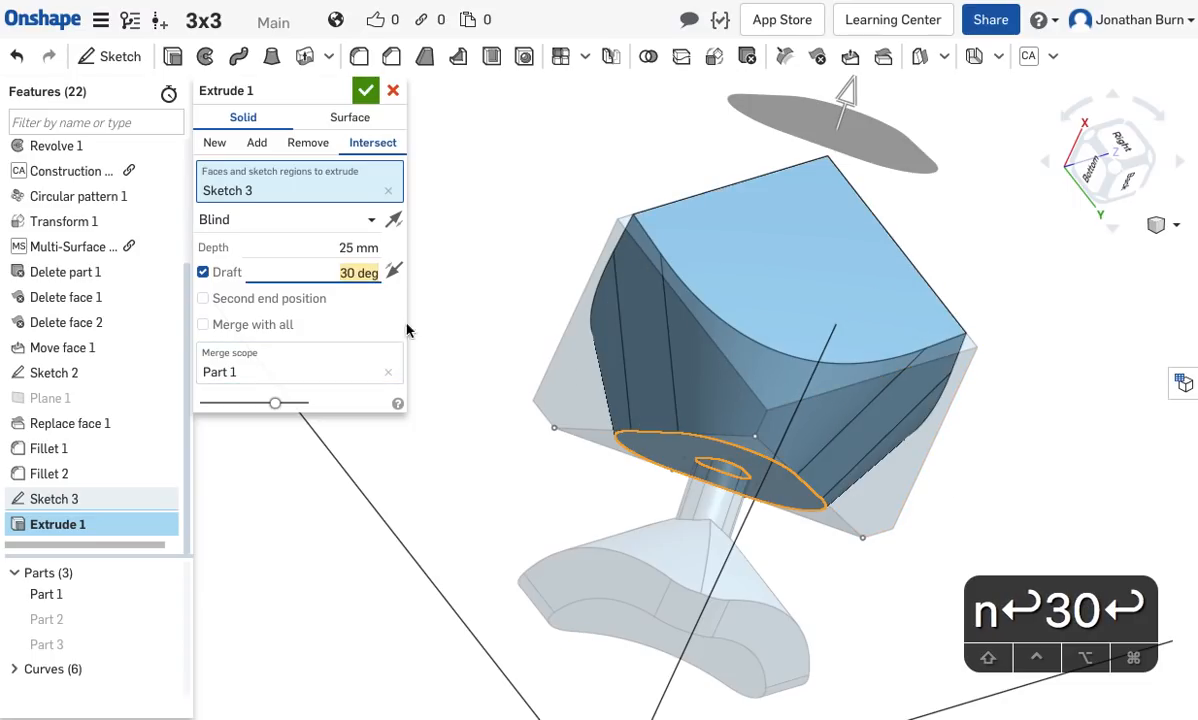
mouse_move(1048, 449)
right_down()
mouse_move(982, 472)
mouse_move(1022, 405)
mouse_move(1038, 476)
mouse_move(1081, 397)
mouse_move(1043, 428)
mouse_move(866, 410)
right_up()
Try draft angles of 45 and 35 degrees on the extrusion and inspect the block's shape.
text(45)
key(Return)
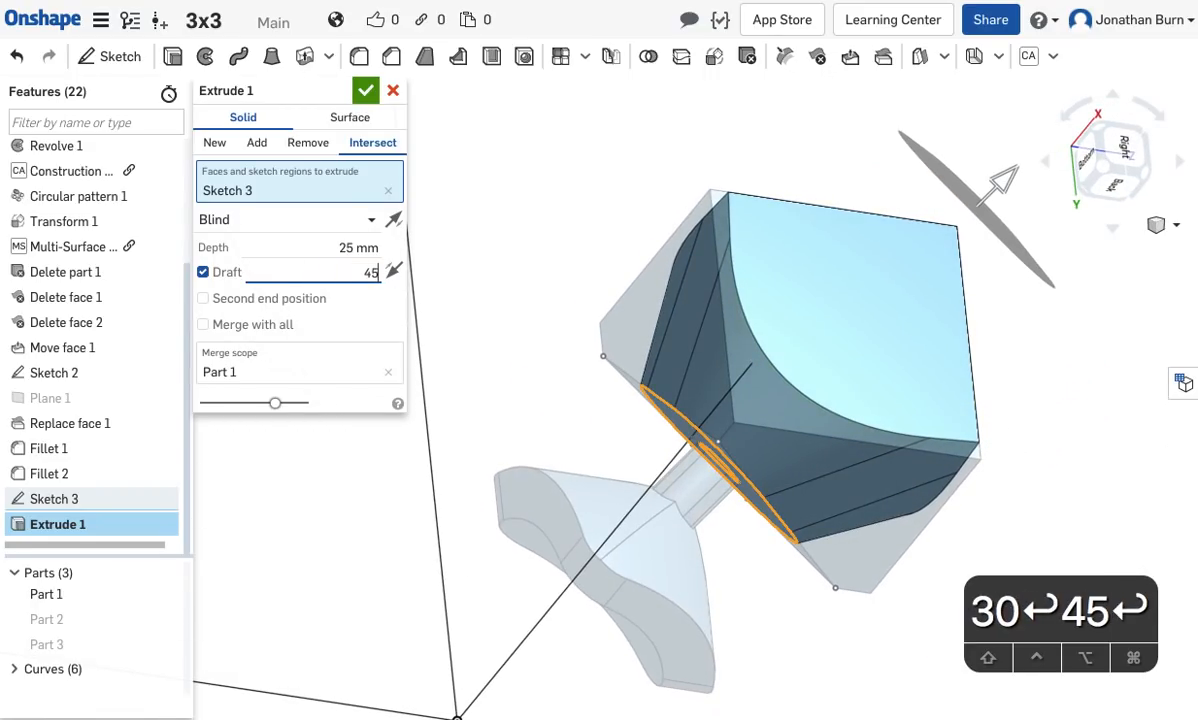
right_drag(1131, 528, 757, 340)
text(35)
key(Return)
right_drag(1110, 500, 1123, 415)
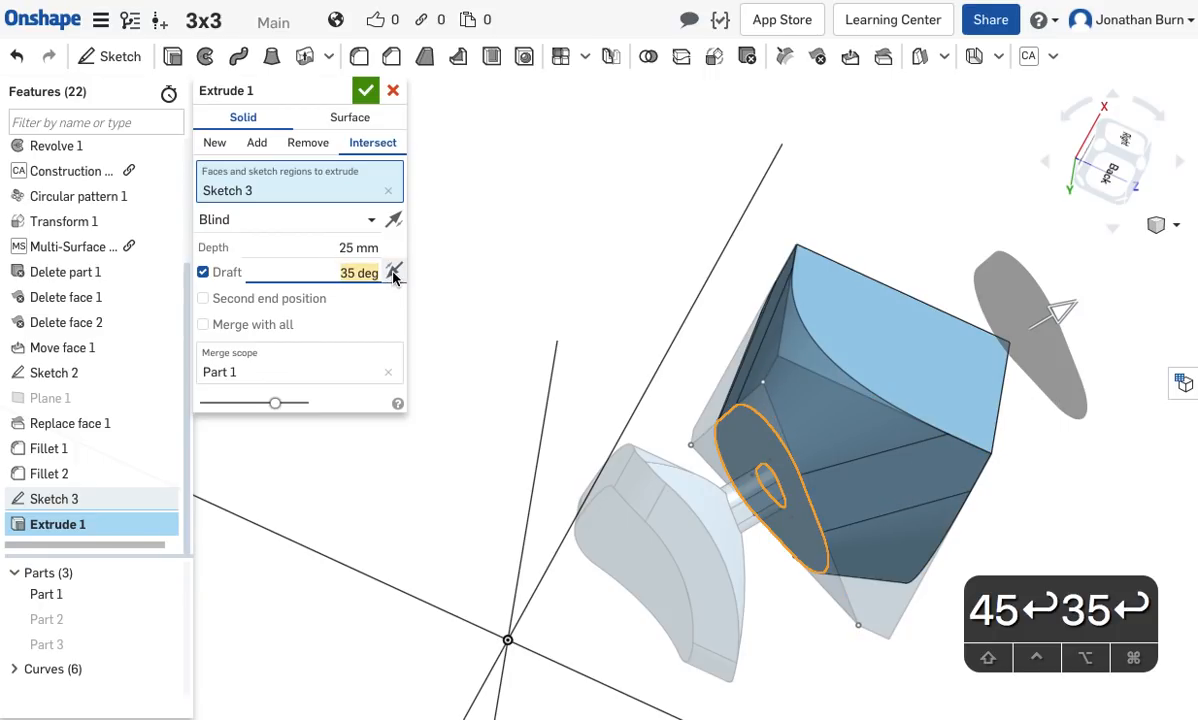
Set the extrusion's draft angle to 40 degrees.
text(40)
key(Return)
mouse_move(926, 437)
right_down()
mouse_move(952, 356)
mouse_move(968, 487)
mouse_move(1028, 464)
mouse_move(1013, 471)
mouse_move(1019, 415)
mouse_move(909, 356)
mouse_move(928, 450)
mouse_move(926, 439)
right_up()
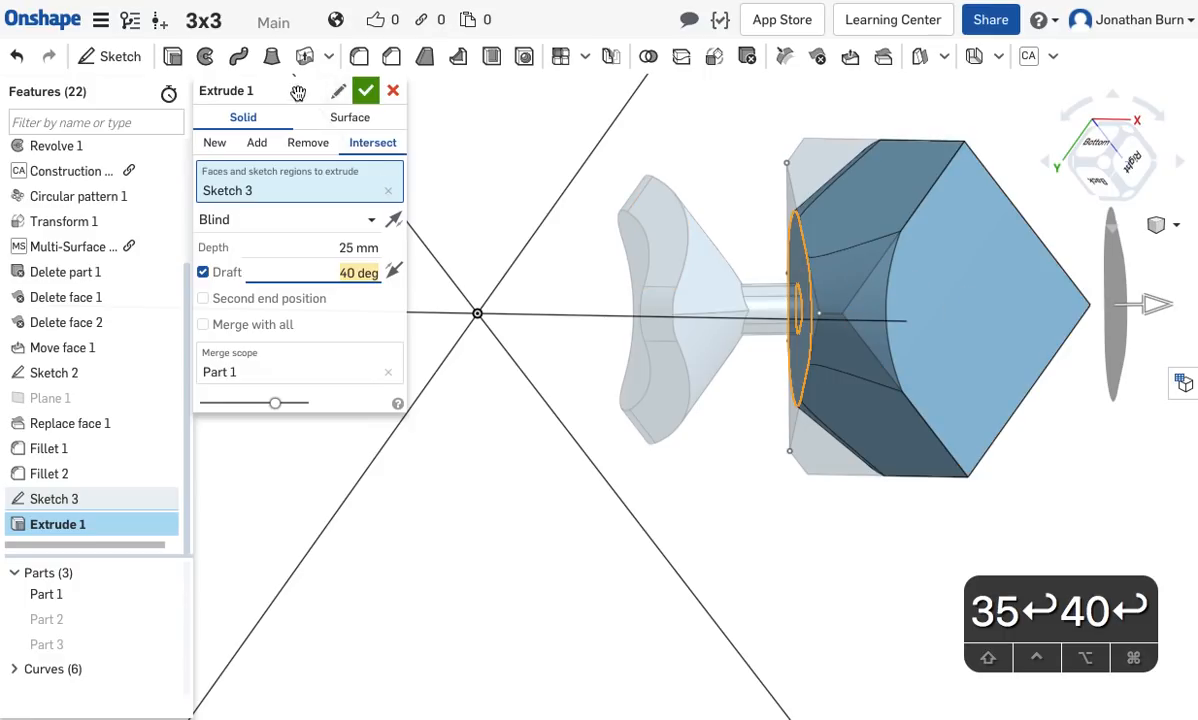
Preview the drafted extrusion as a new body to examine its full shape, and return it to Intersect.
click(205, 150)
right_drag(628, 604, 660, 438)
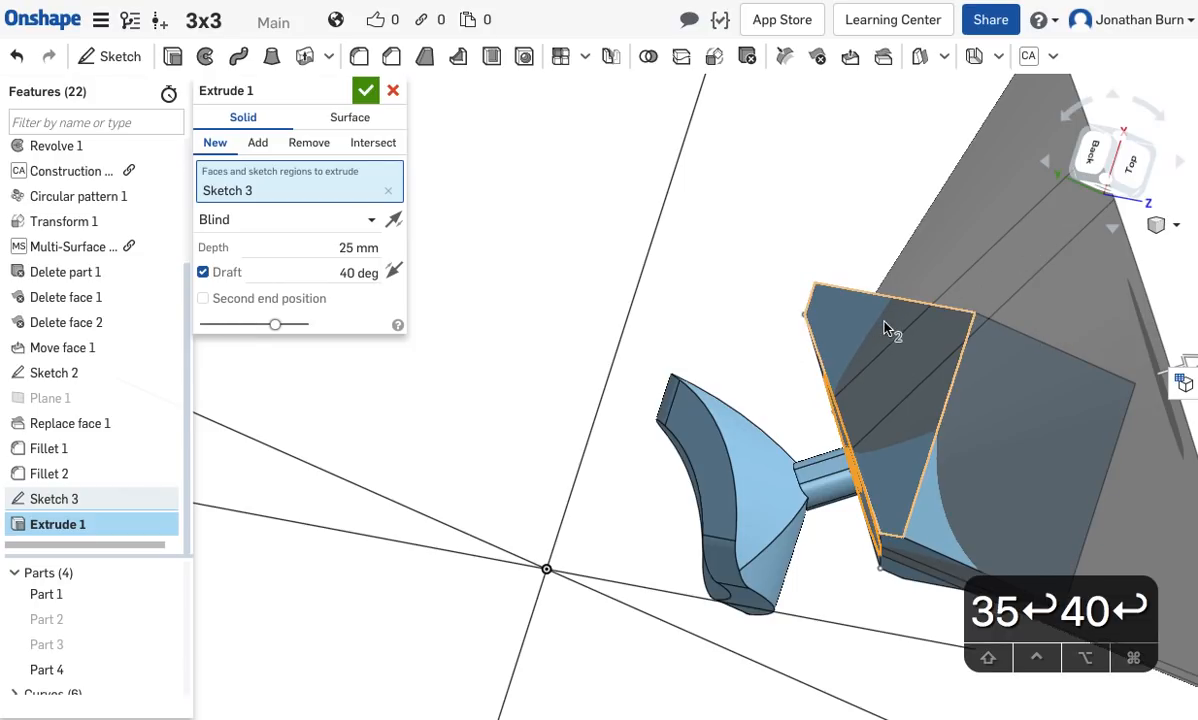
right_drag(886, 340, 850, 348)
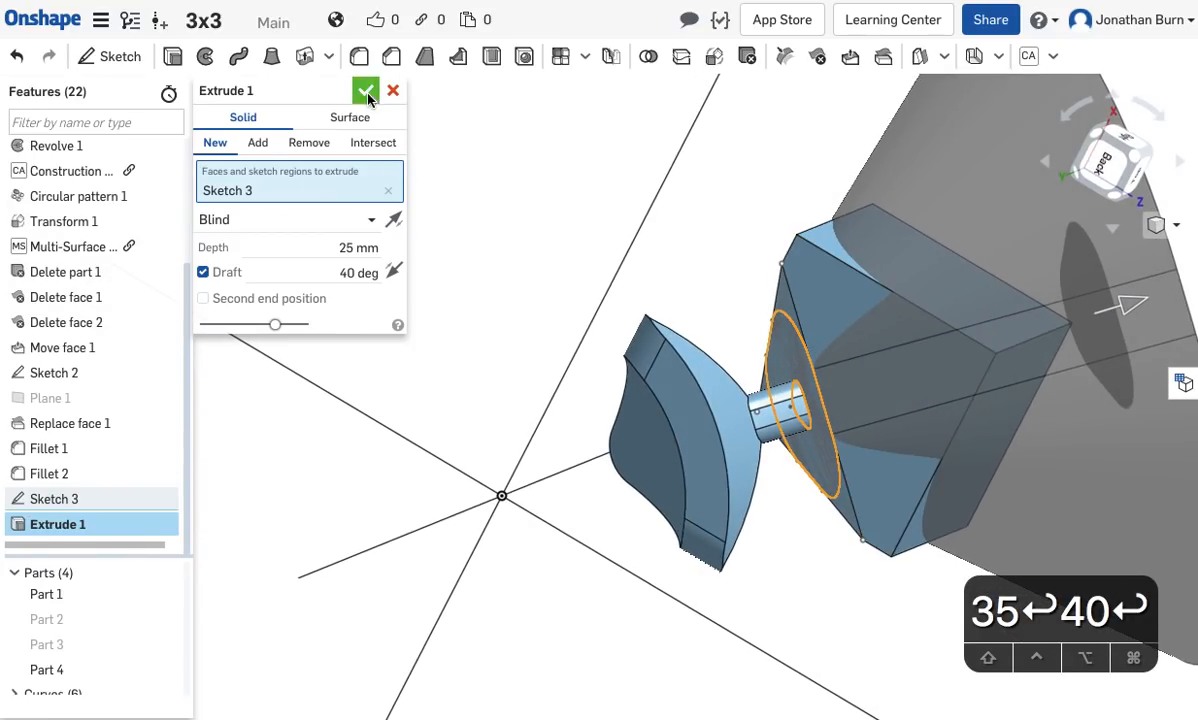
click(372, 143)
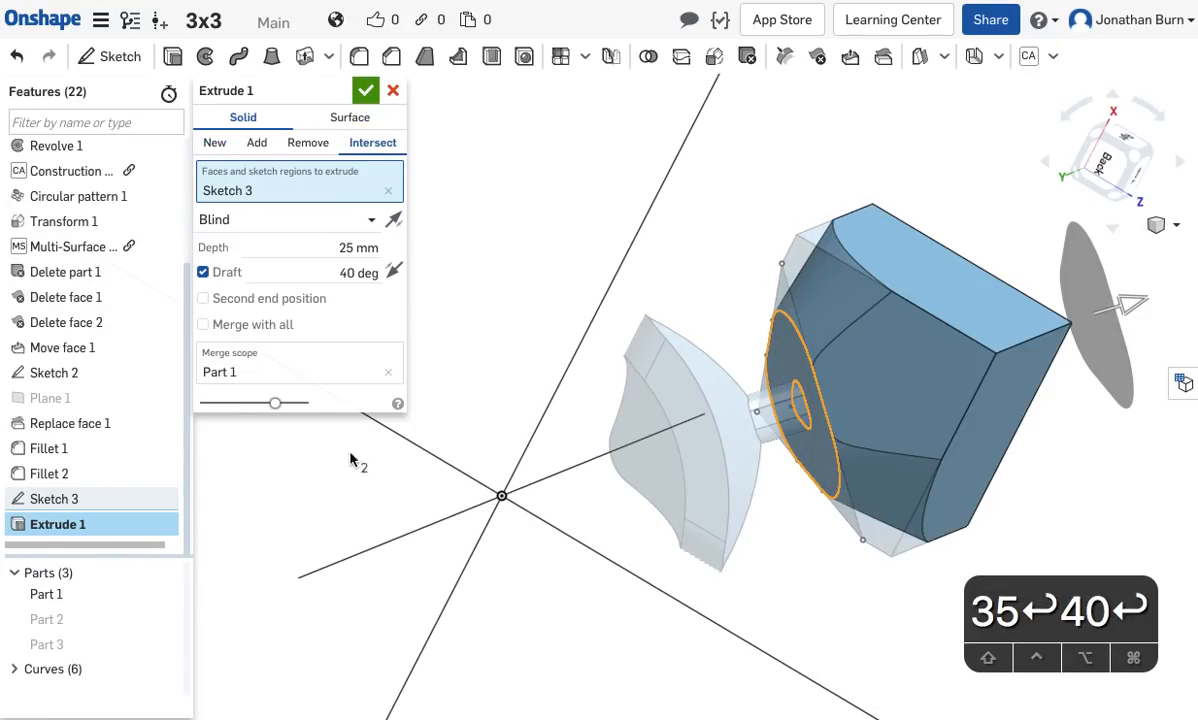
Add a second end position to the extrusion, blind at 25 mm depth, with a 60 degree draft.
click(203, 299)
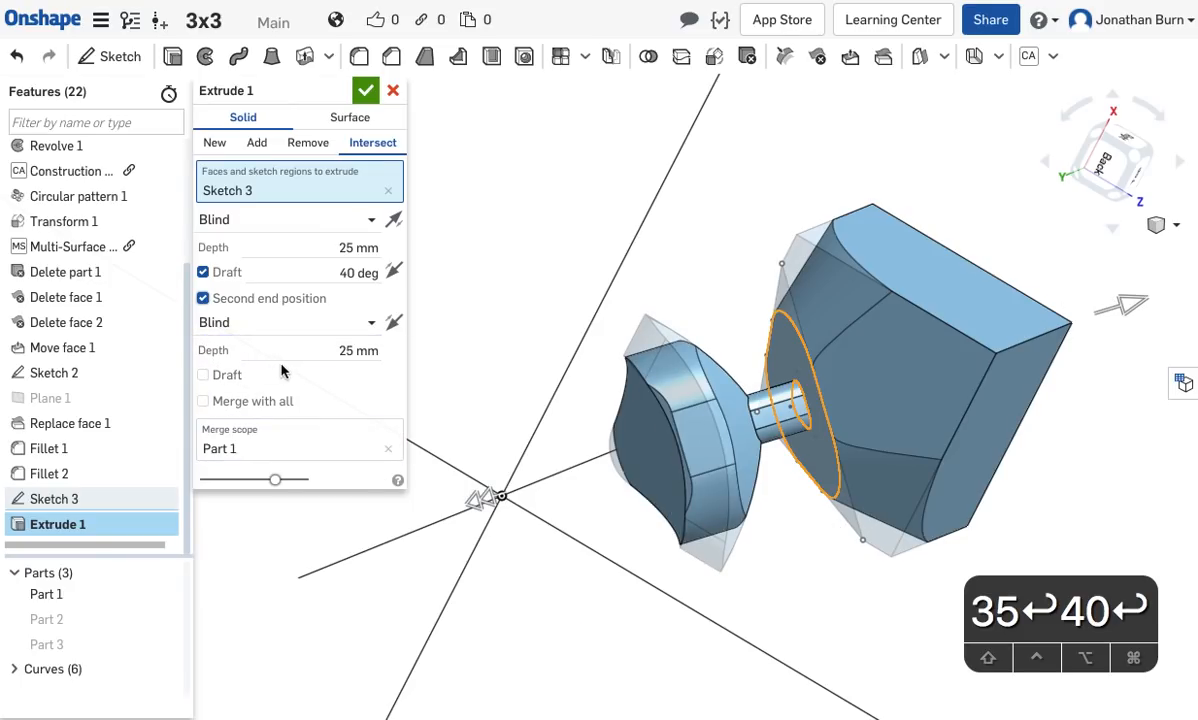
click(203, 376)
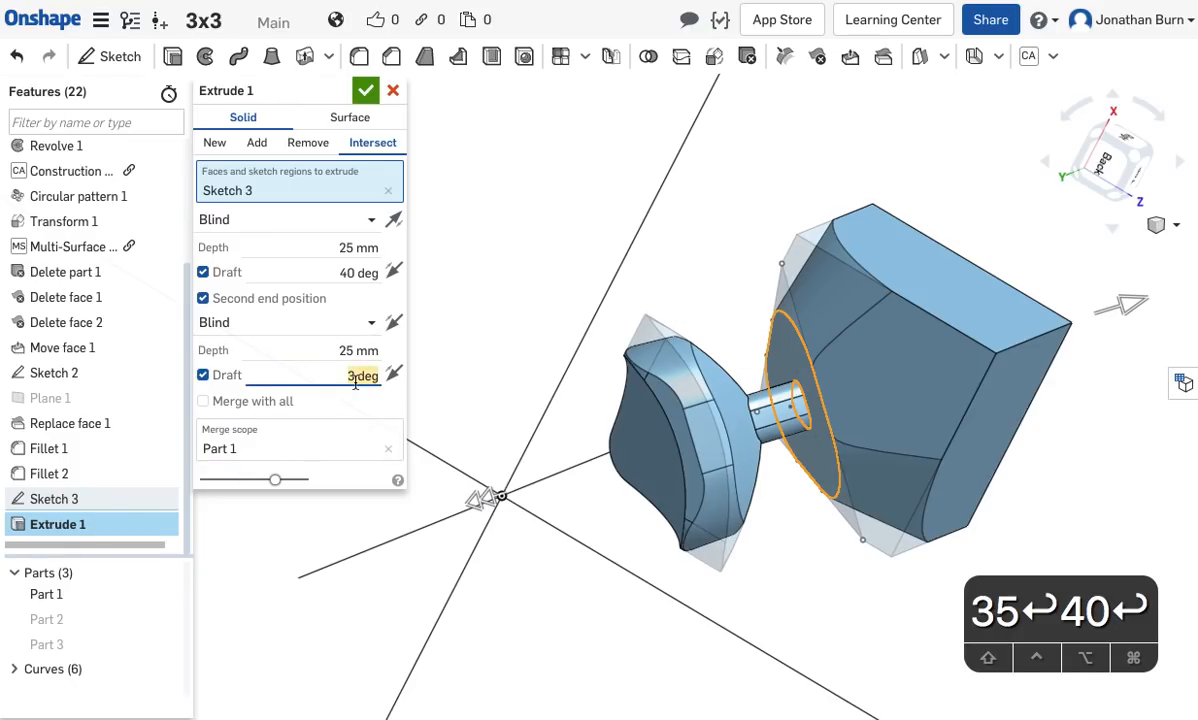
text(60)
key(Return)
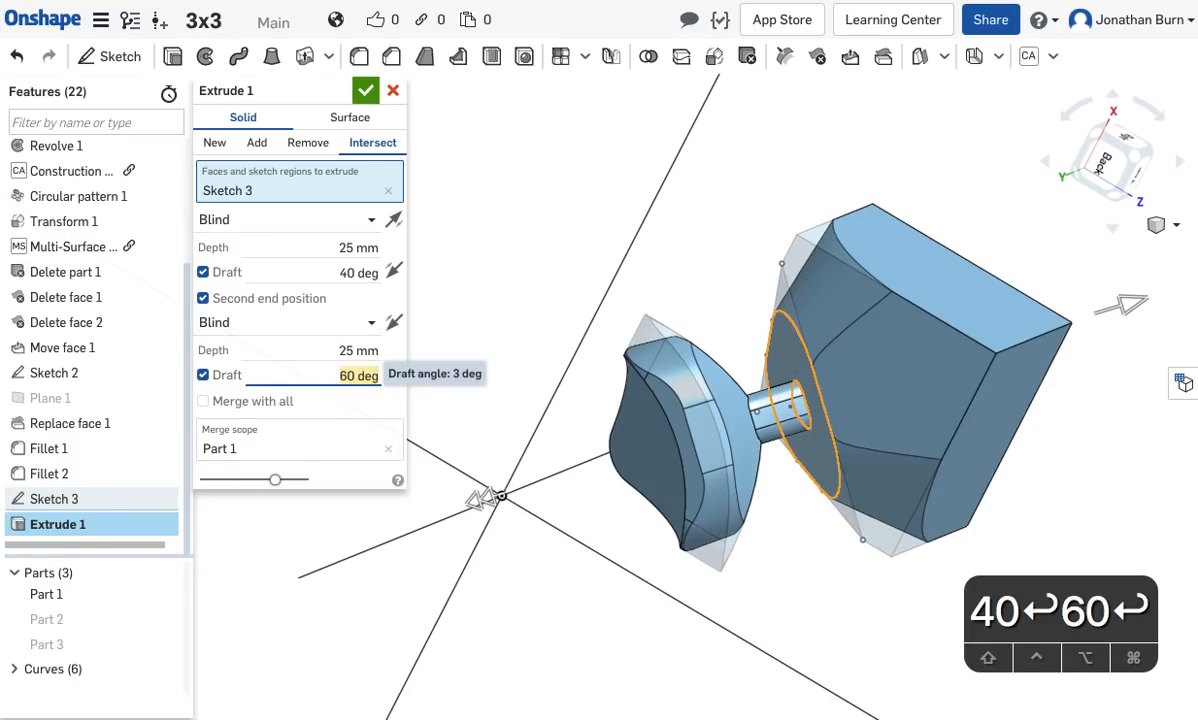
right_drag(705, 482, 663, 382)
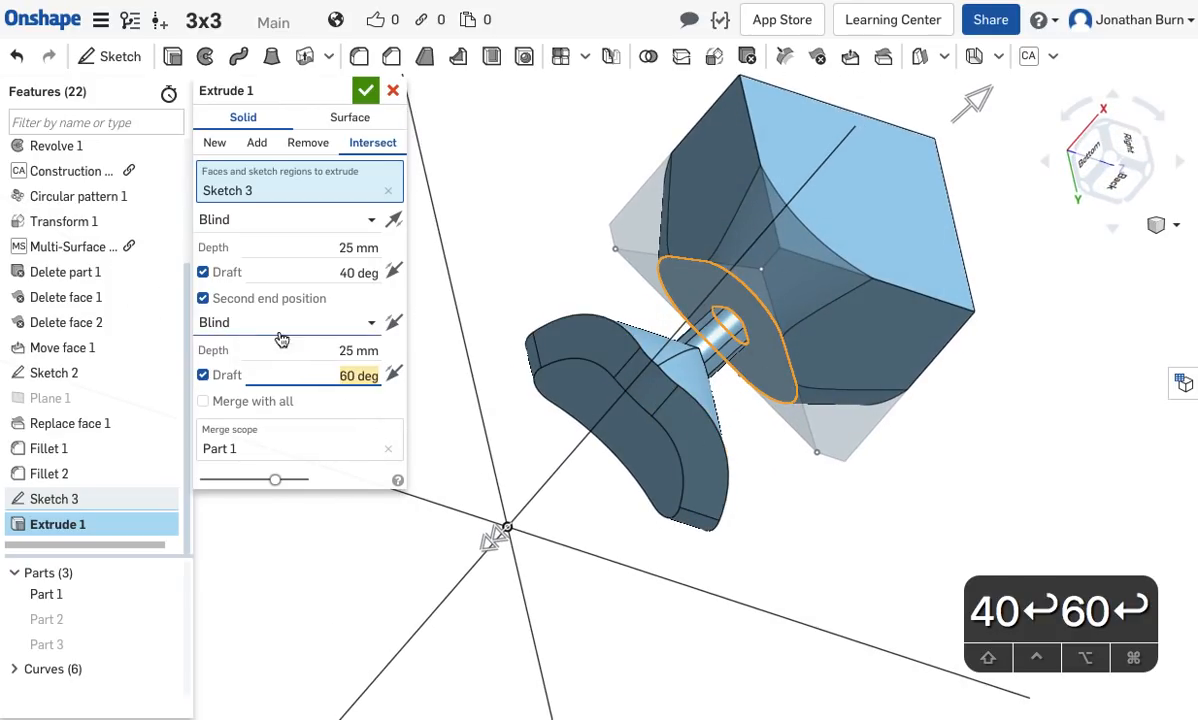
Switch the two-direction drafted extrusion to a new body and accept it to examine its full shape around the block and foot.
click(215, 143)
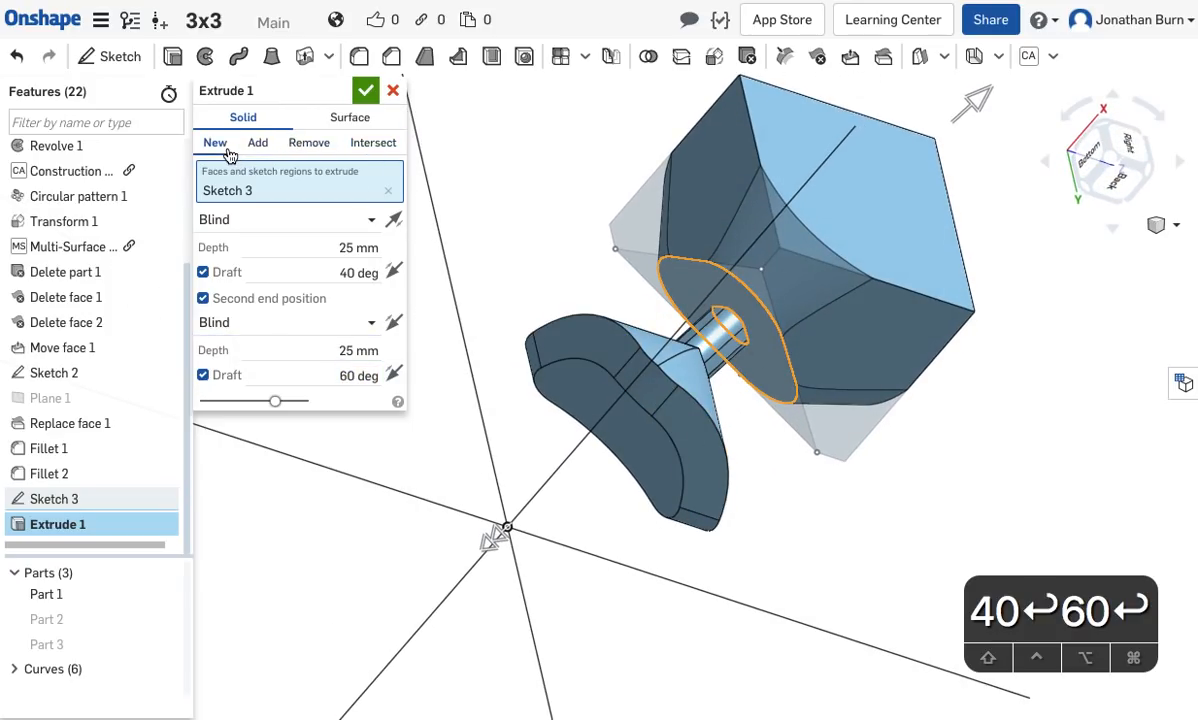
right_drag(985, 462, 905, 392)
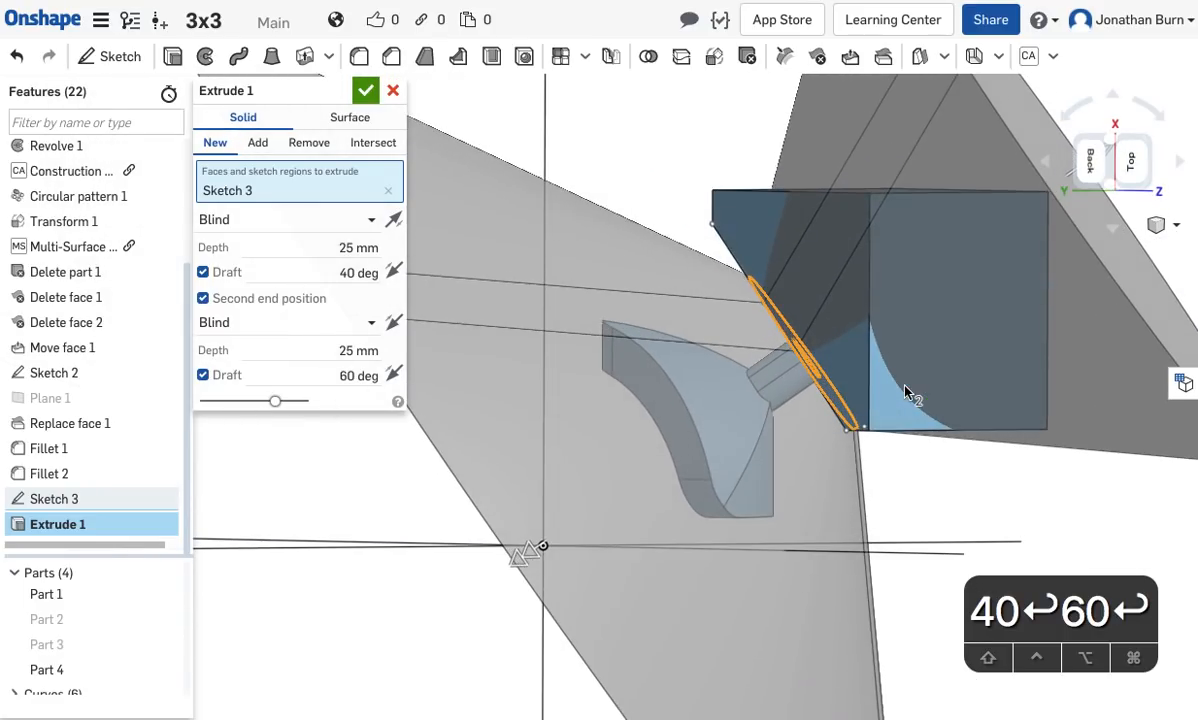
right_drag(695, 455, 557, 441)
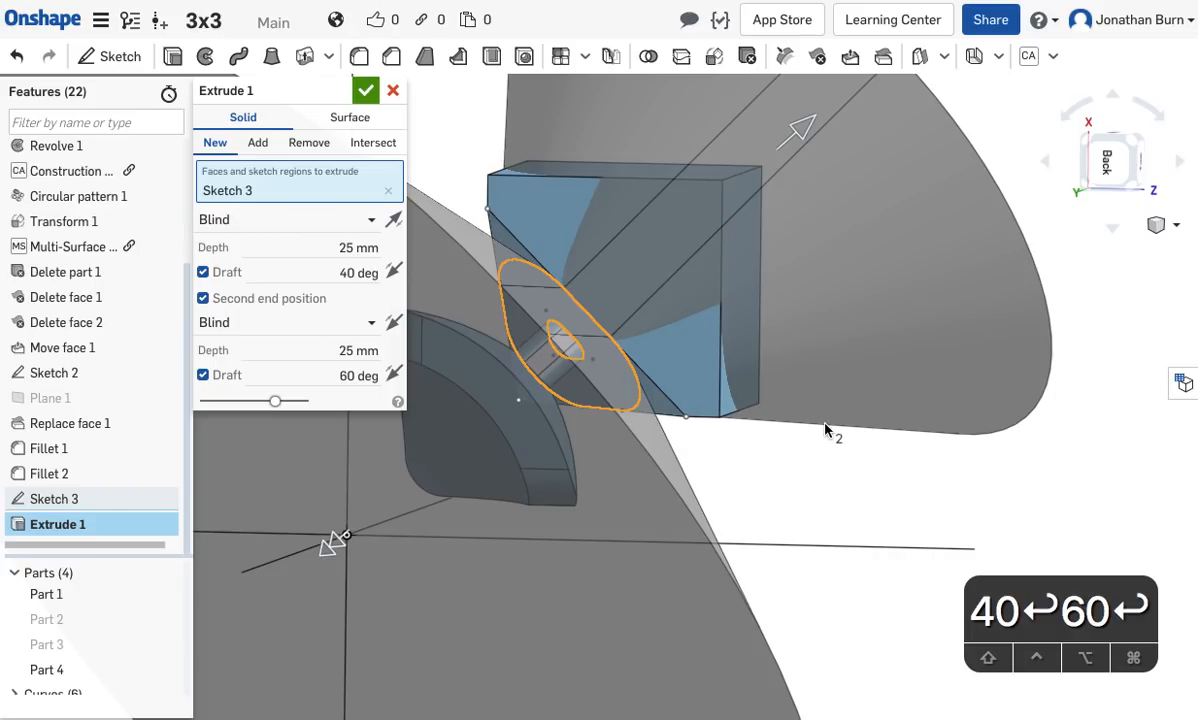
click(364, 92)
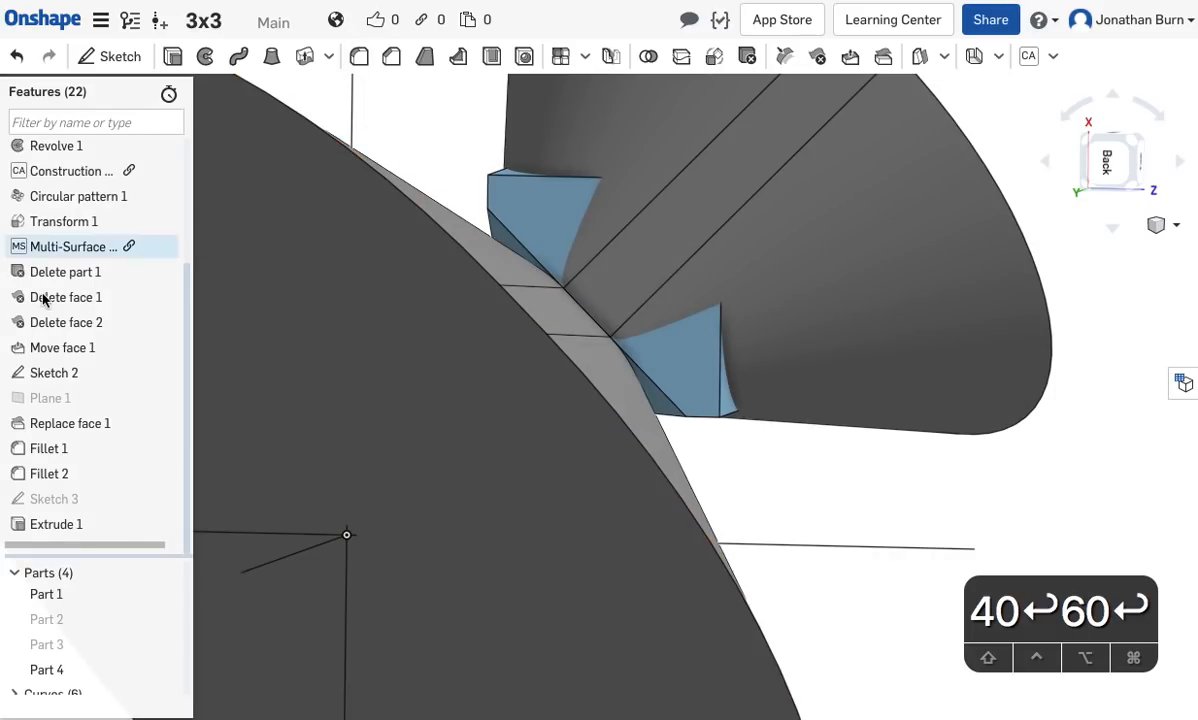
Reopen Extrude 1, return it to Intersect with Part 1, and accept it.
click(88, 524)
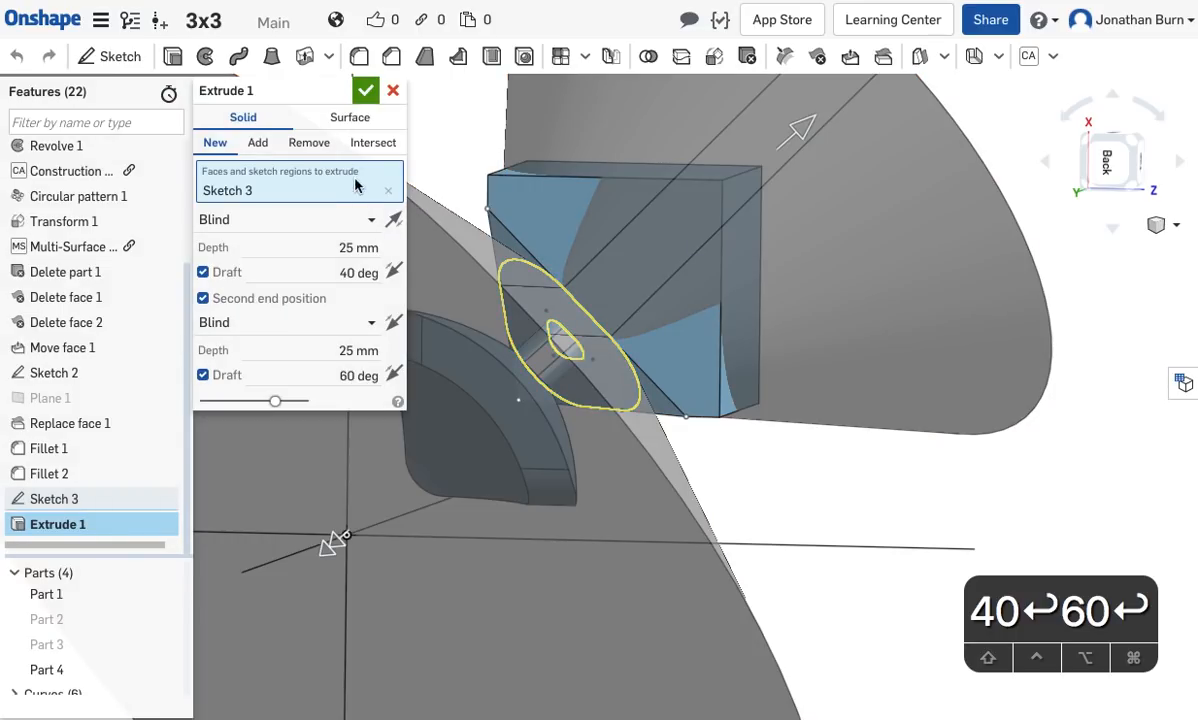
click(371, 143)
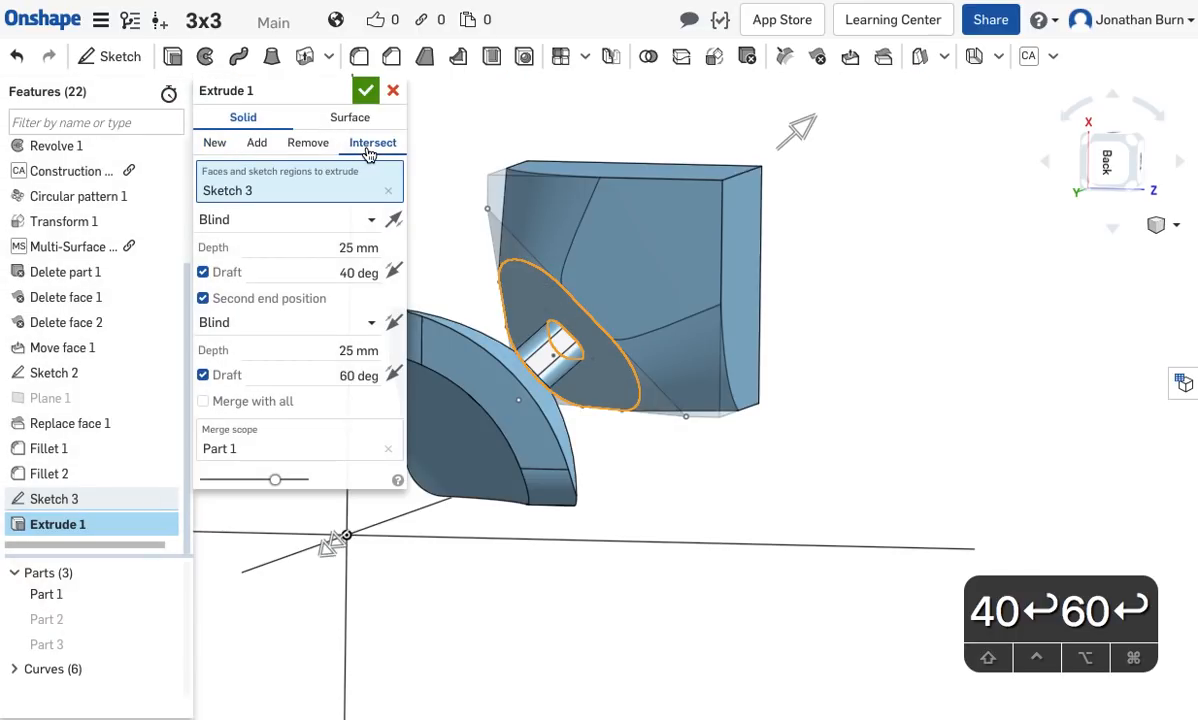
click(365, 91)
right_drag(992, 414, 913, 380)
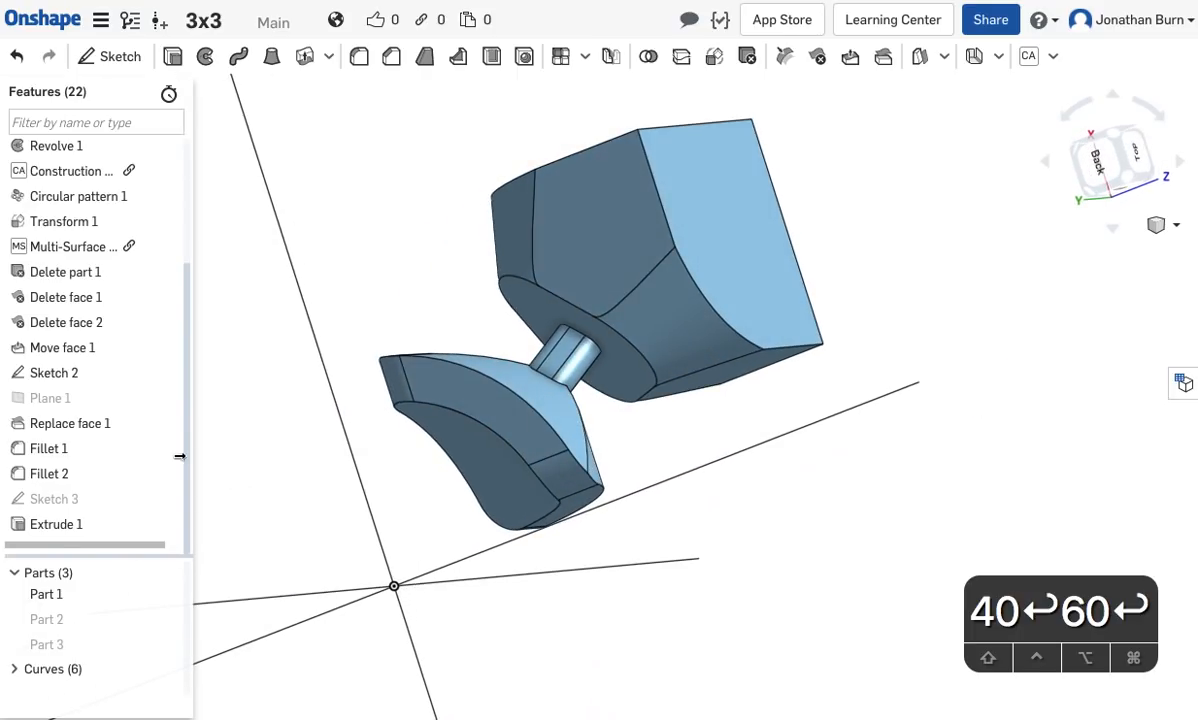
Suppress the Extrude 1 feature.
right_click(58, 522)
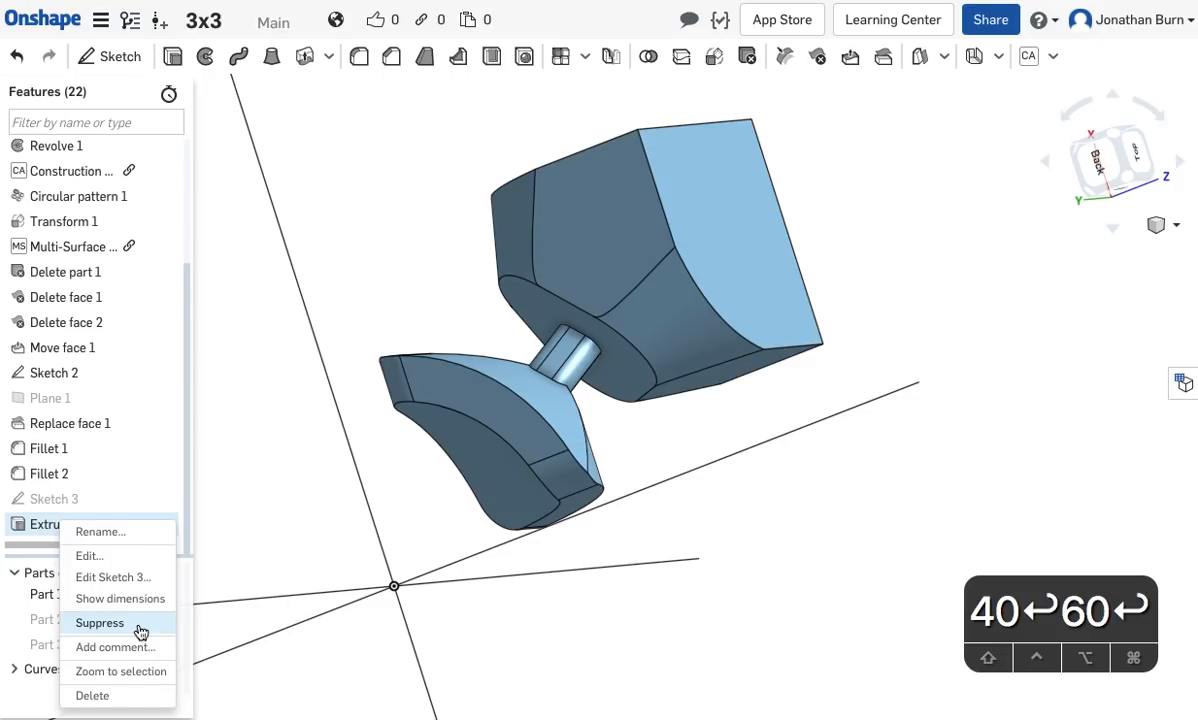
click(100, 623)
mouse_move(906, 330)
right_down()
mouse_move(917, 268)
mouse_move(861, 337)
mouse_move(893, 337)
right_up()
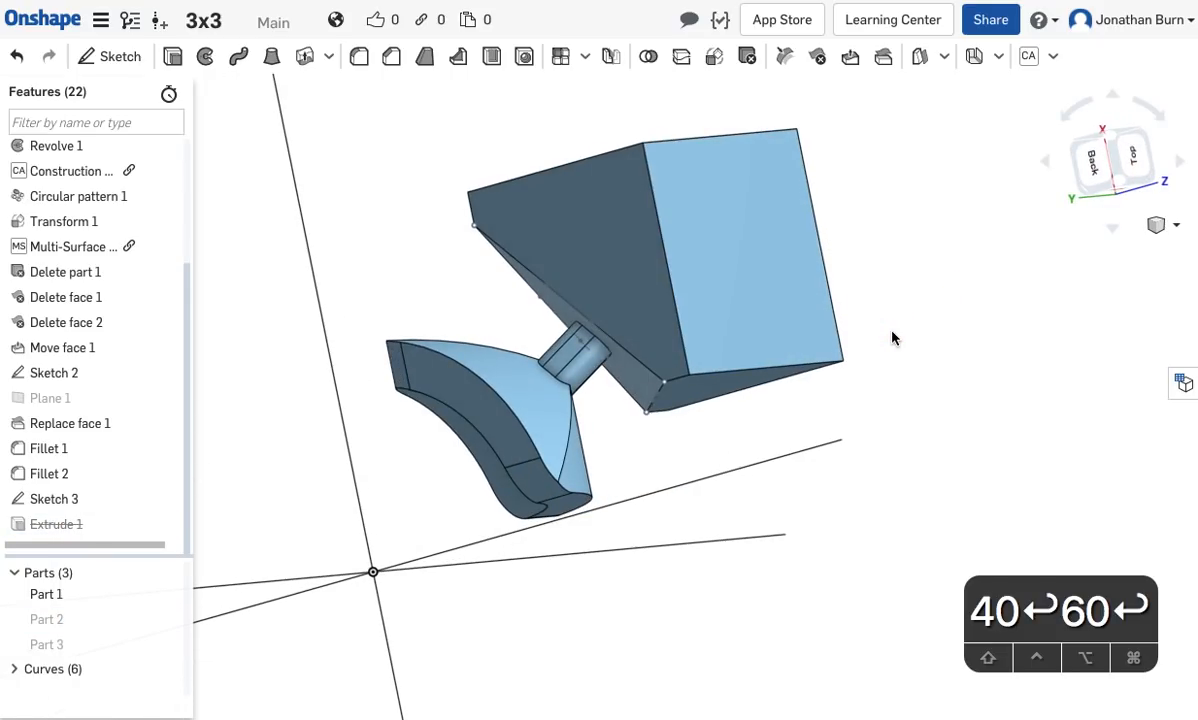
Start a 5 mm circular fillet on the three short corner edges of the block beside its triangular face.
click(359, 57)
click(673, 381)
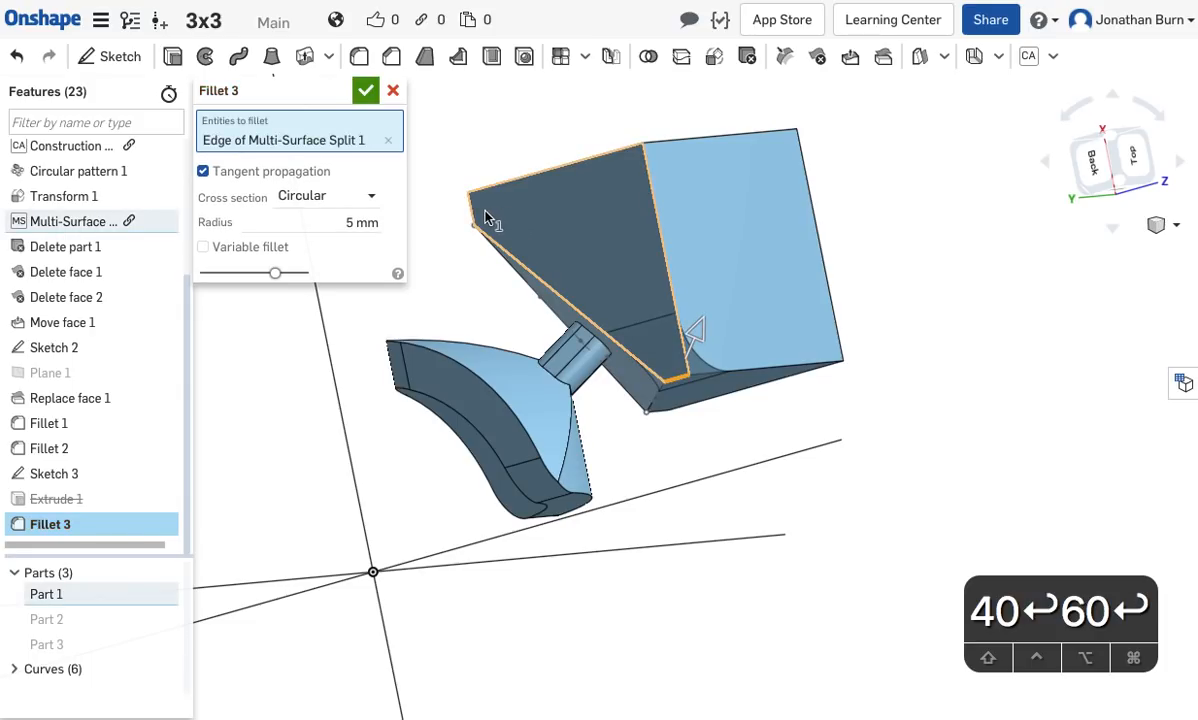
click(472, 210)
right_drag(869, 374, 842, 200)
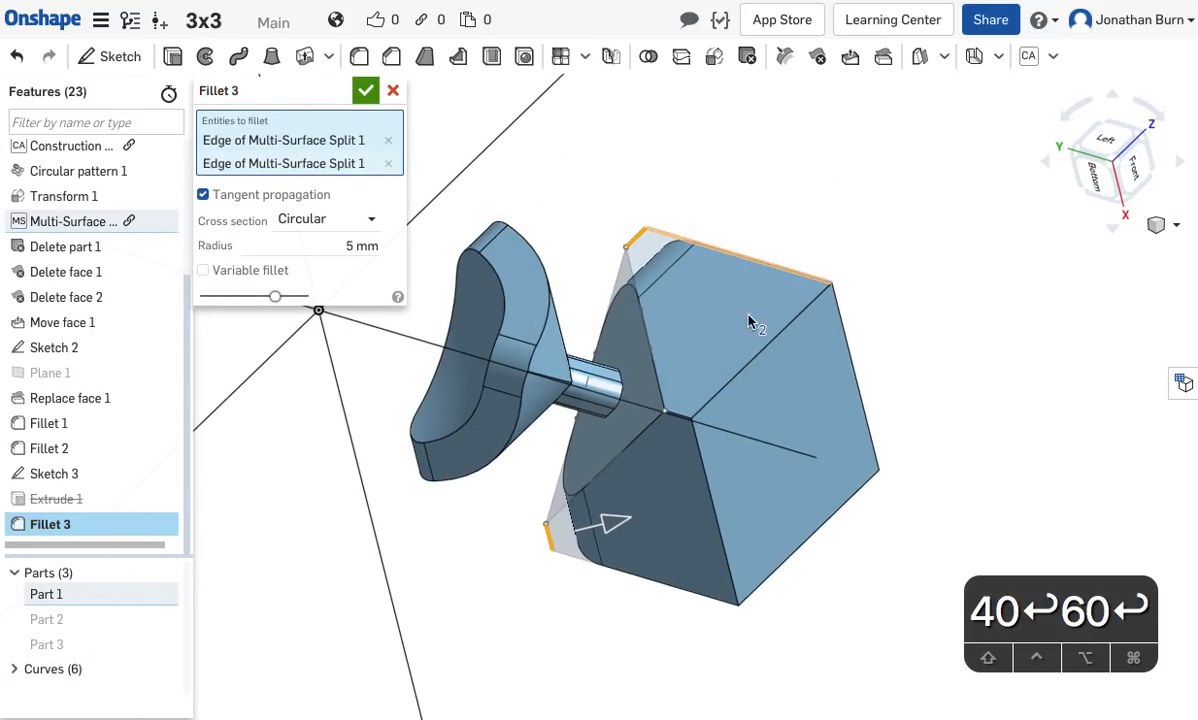
click(673, 416)
right_drag(866, 249, 862, 290)
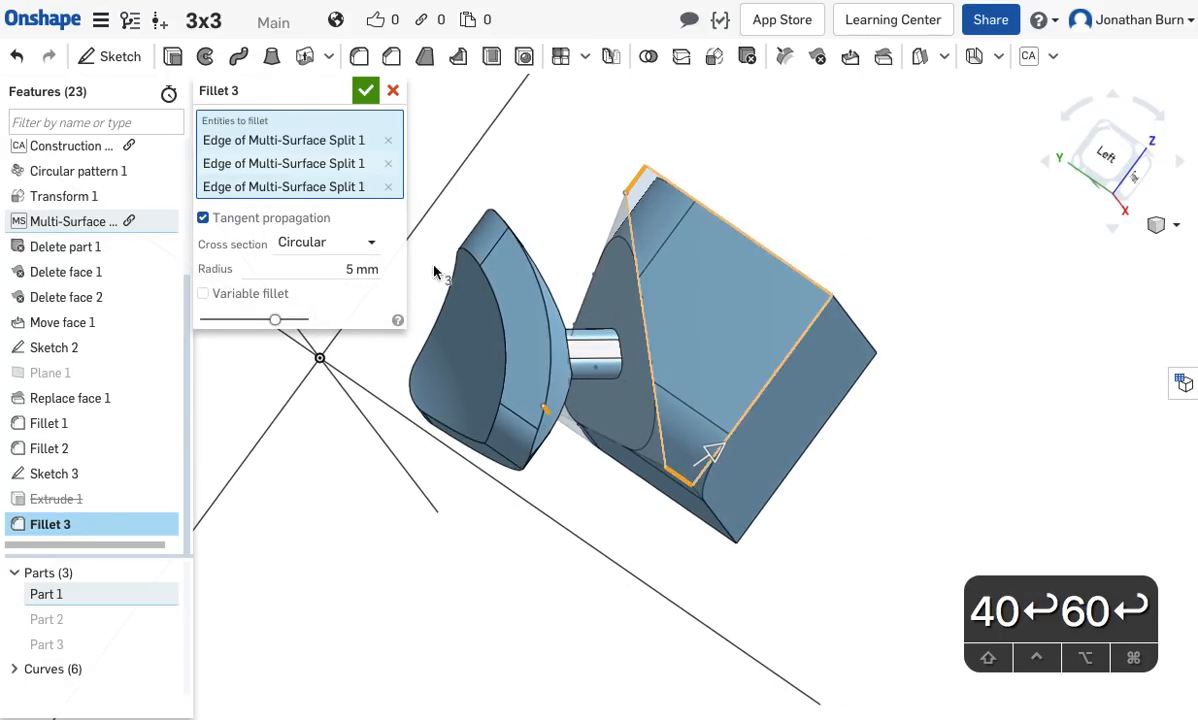
Try a 7 mm radius on the corner fillet.
click(349, 268)
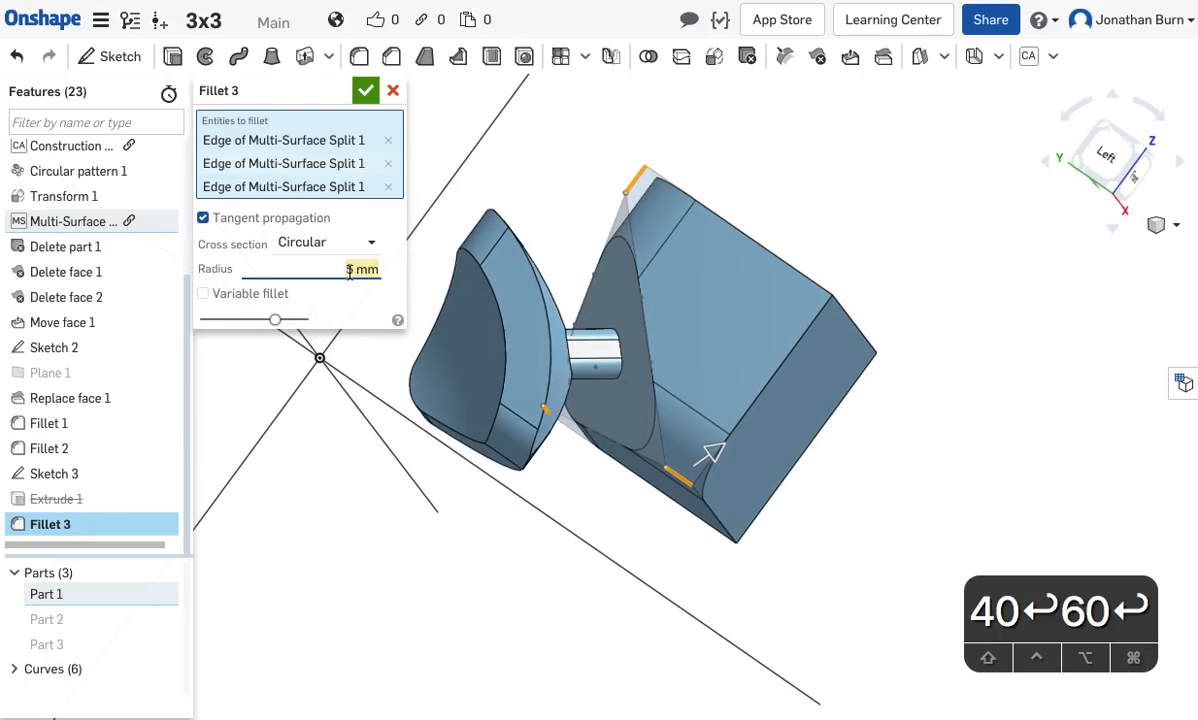
key(Right)
key(Left)
key(Left)
key(Left)
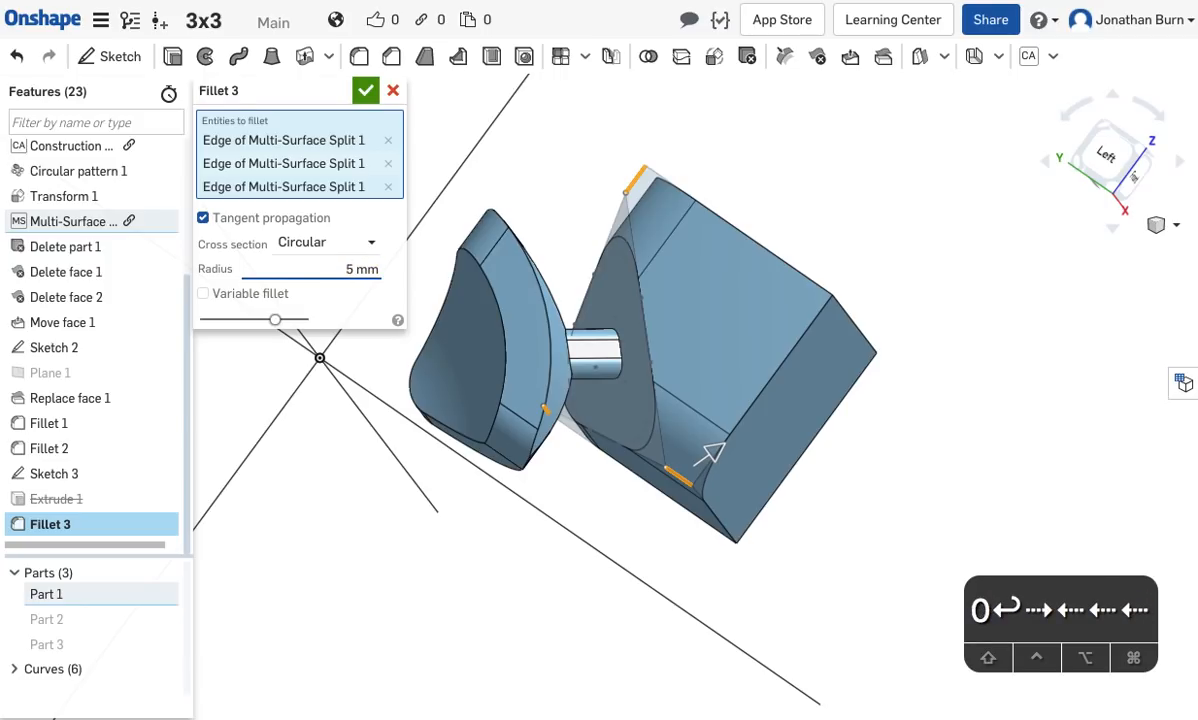
key(BackSpace)
text(7)
key(Return)
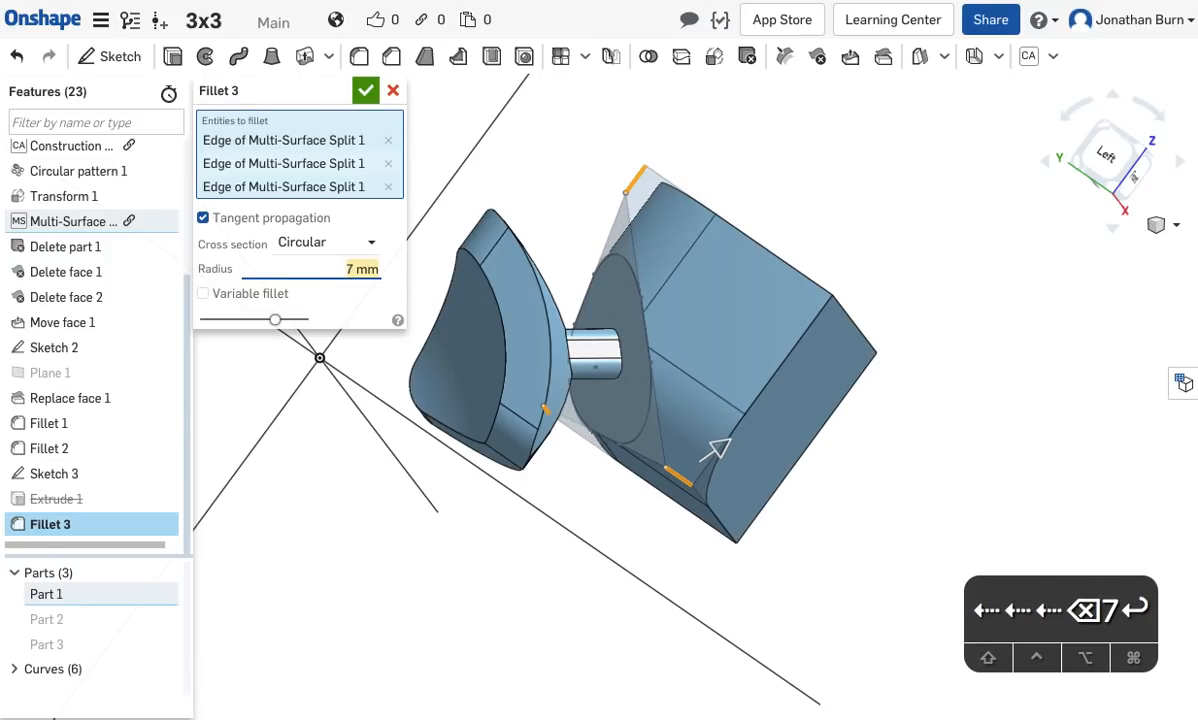
Set the corner fillet's radius to 8 mm and inspect the rounded block.
right_drag(997, 357, 1027, 270)
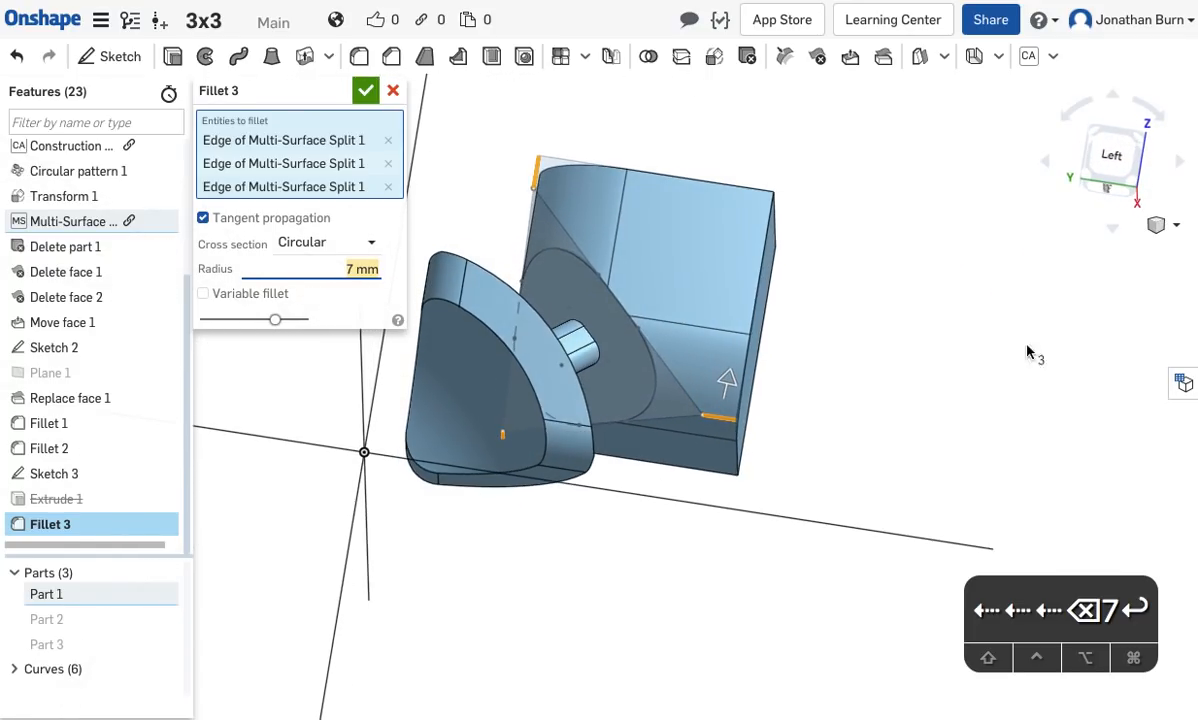
click(368, 268)
text(8)
key(Return)
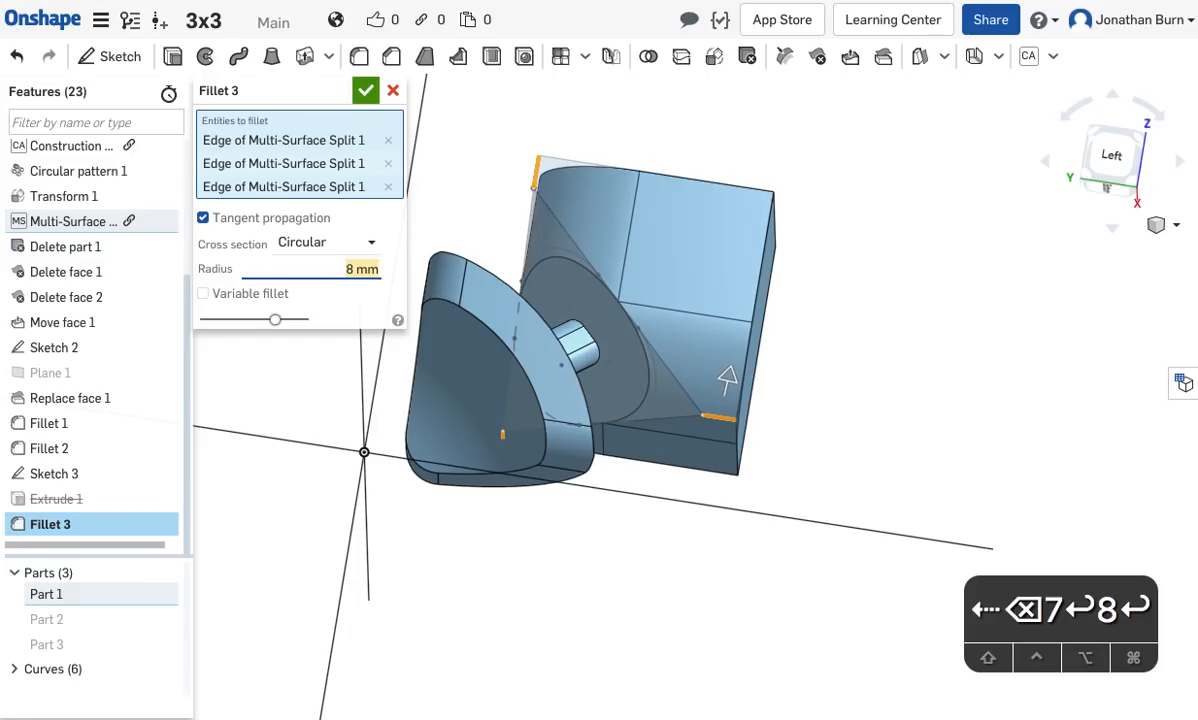
right_drag(880, 353, 820, 365)
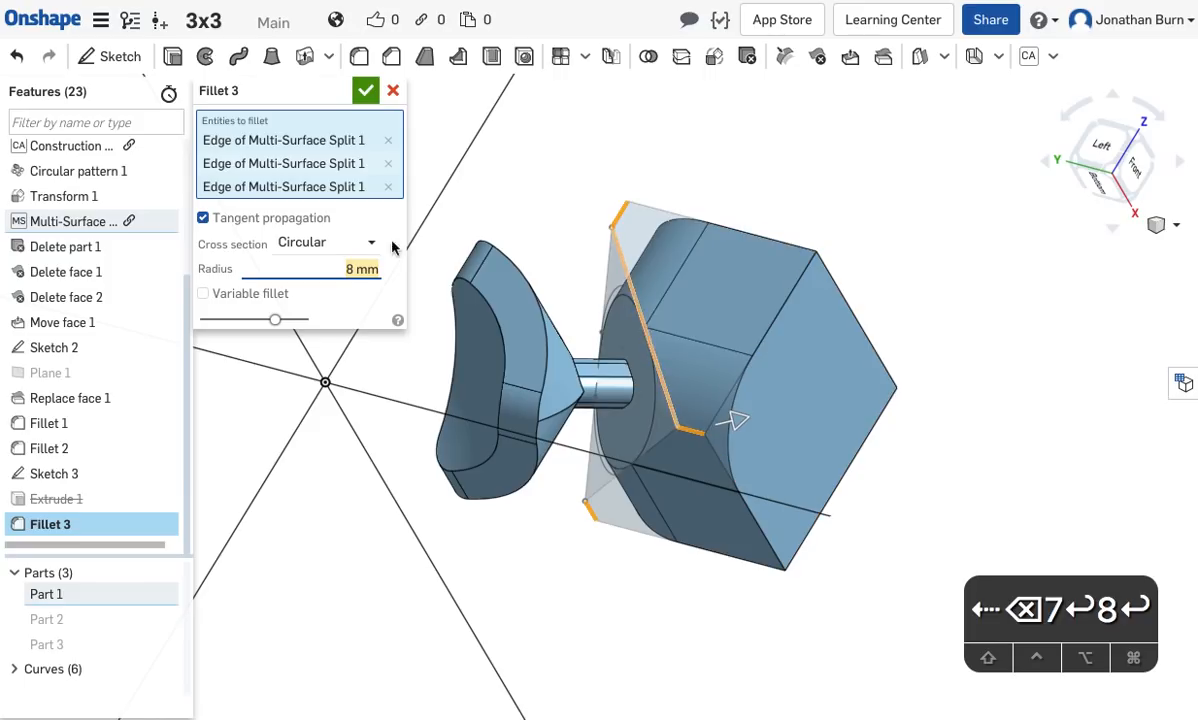
Turn on the variable fillet option and add the outer vertex of one corner edge at 5 mm radius.
click(203, 294)
right_drag(930, 377, 1000, 438)
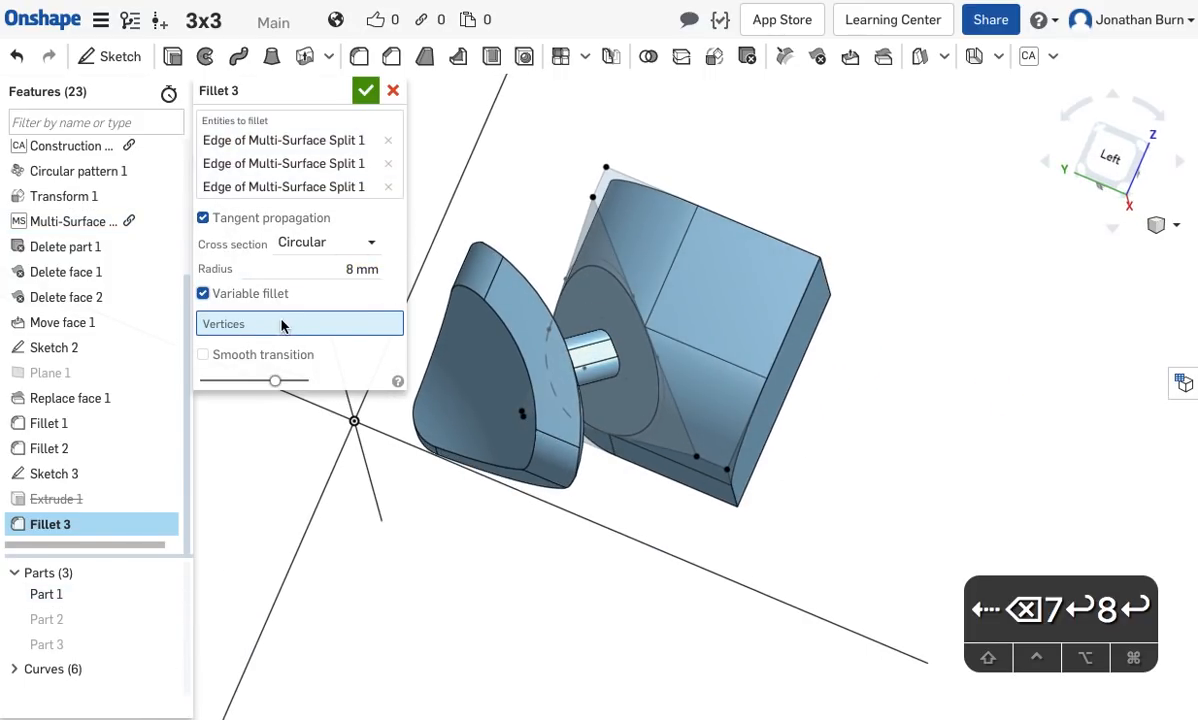
click(727, 472)
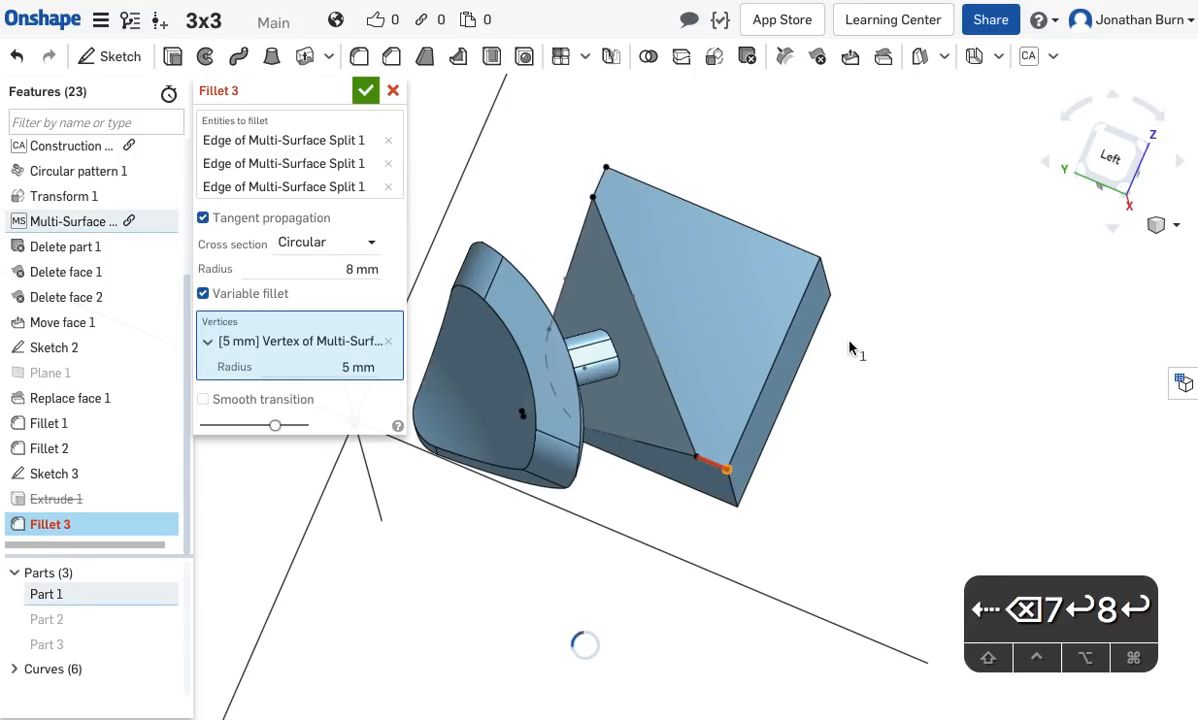
click(204, 344)
click(205, 343)
click(288, 342)
click(301, 344)
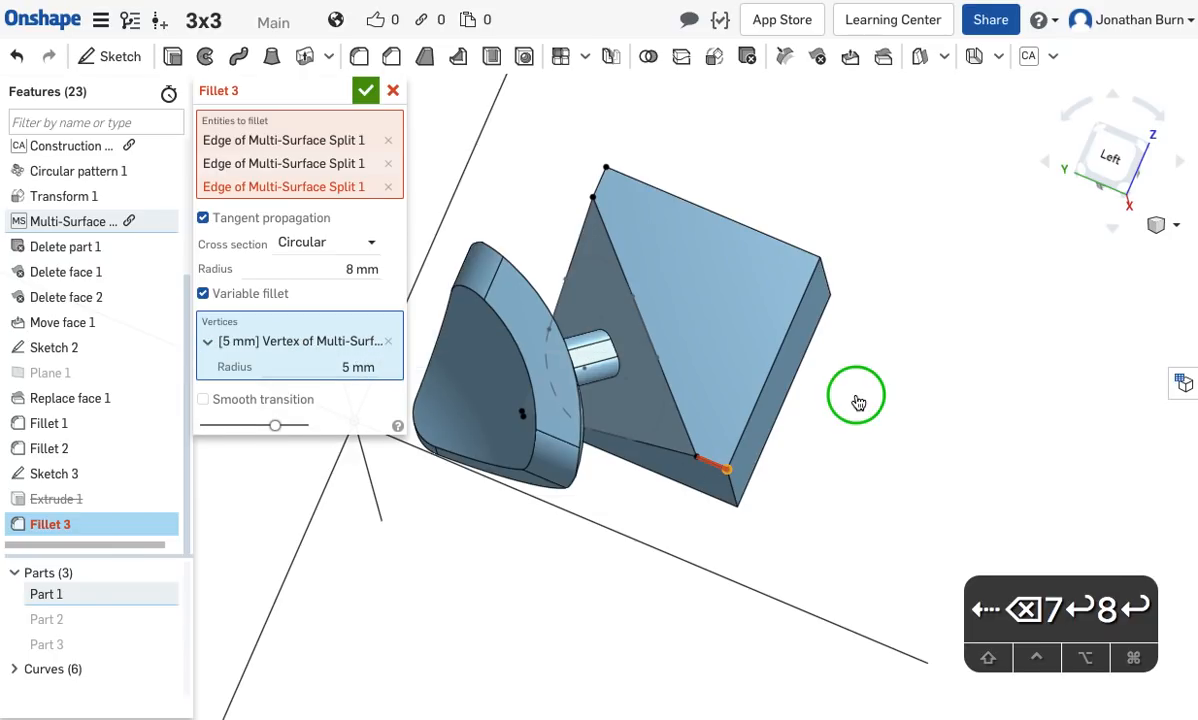
Add the outer vertices of the other two corner edges and set the first vertex's radius to 7 mm.
right_drag(853, 326, 857, 445)
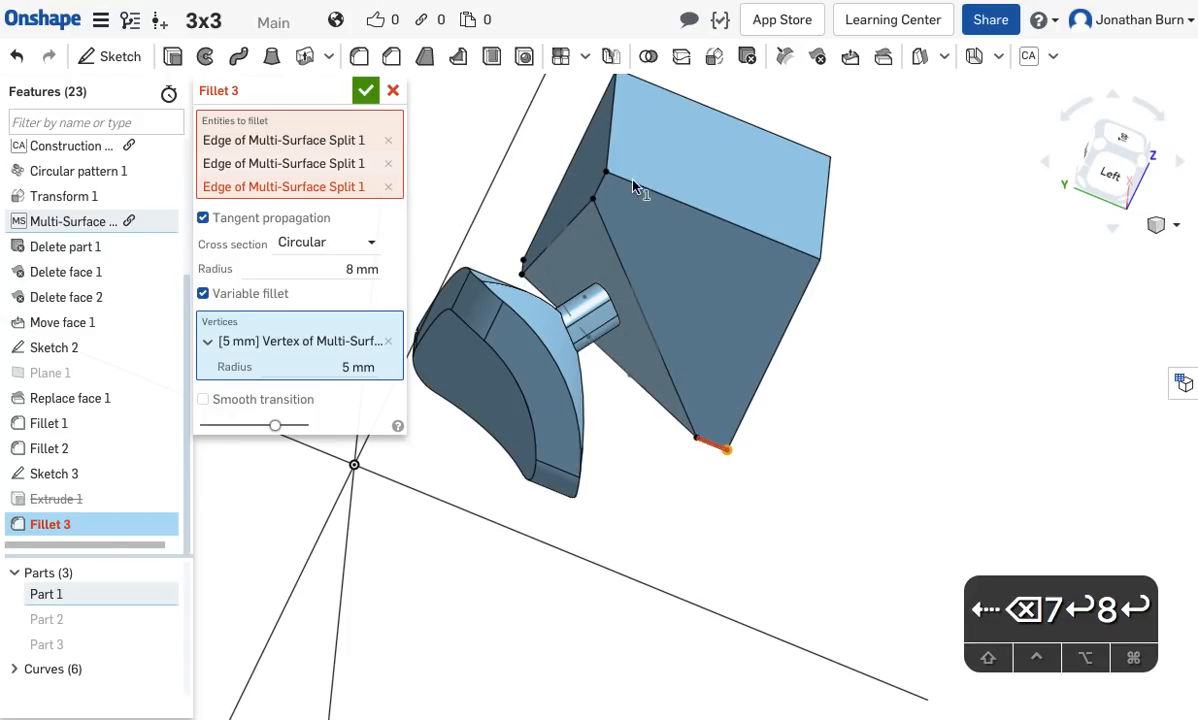
click(608, 170)
right_drag(806, 265, 955, 225)
click(621, 290)
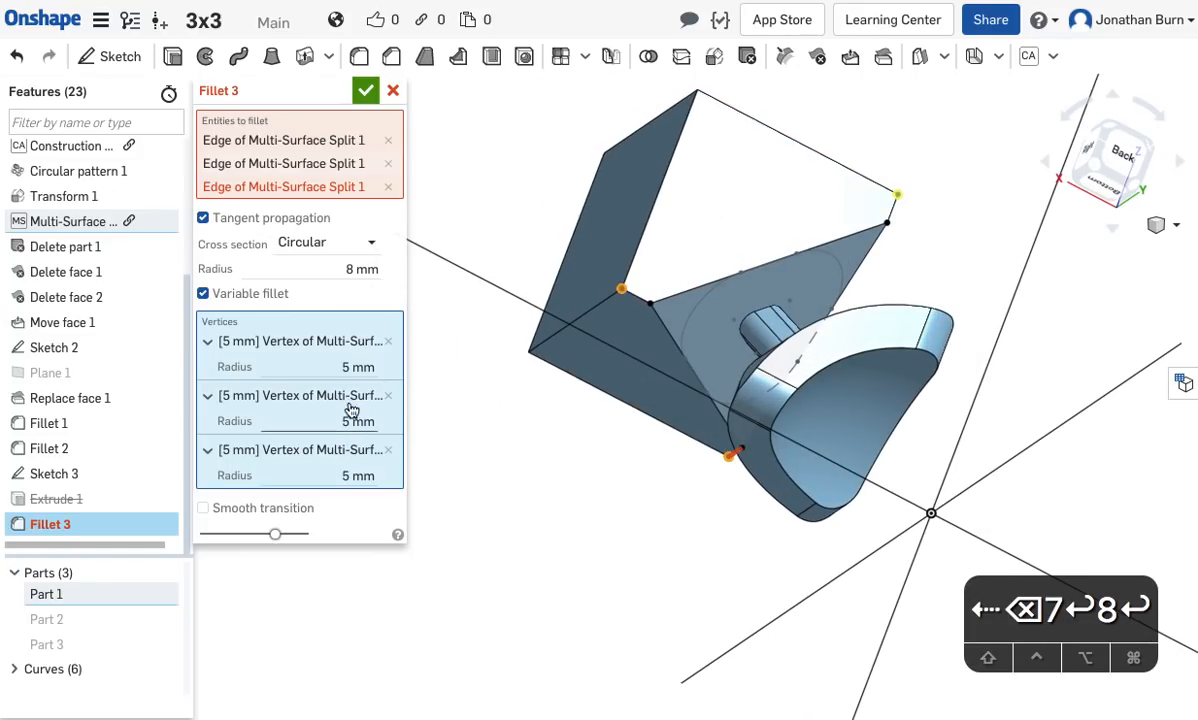
text(7)
key(Return)
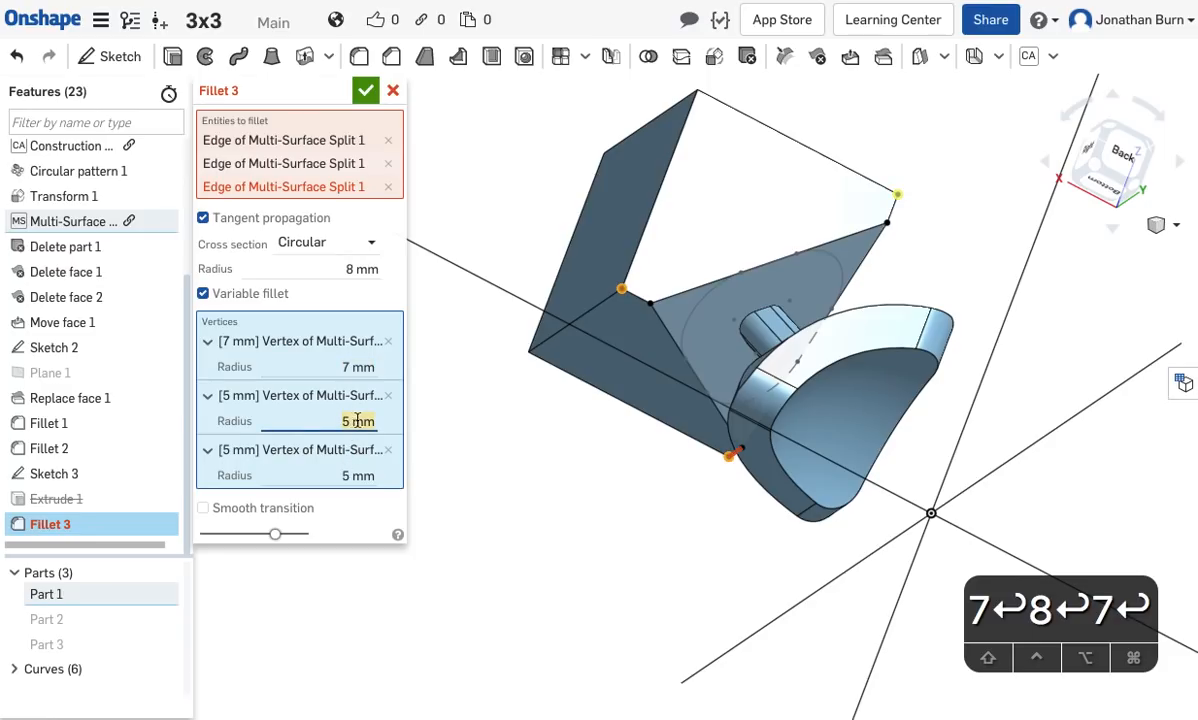
Remove all three vertices from the variable fillet.
click(384, 404)
click(384, 404)
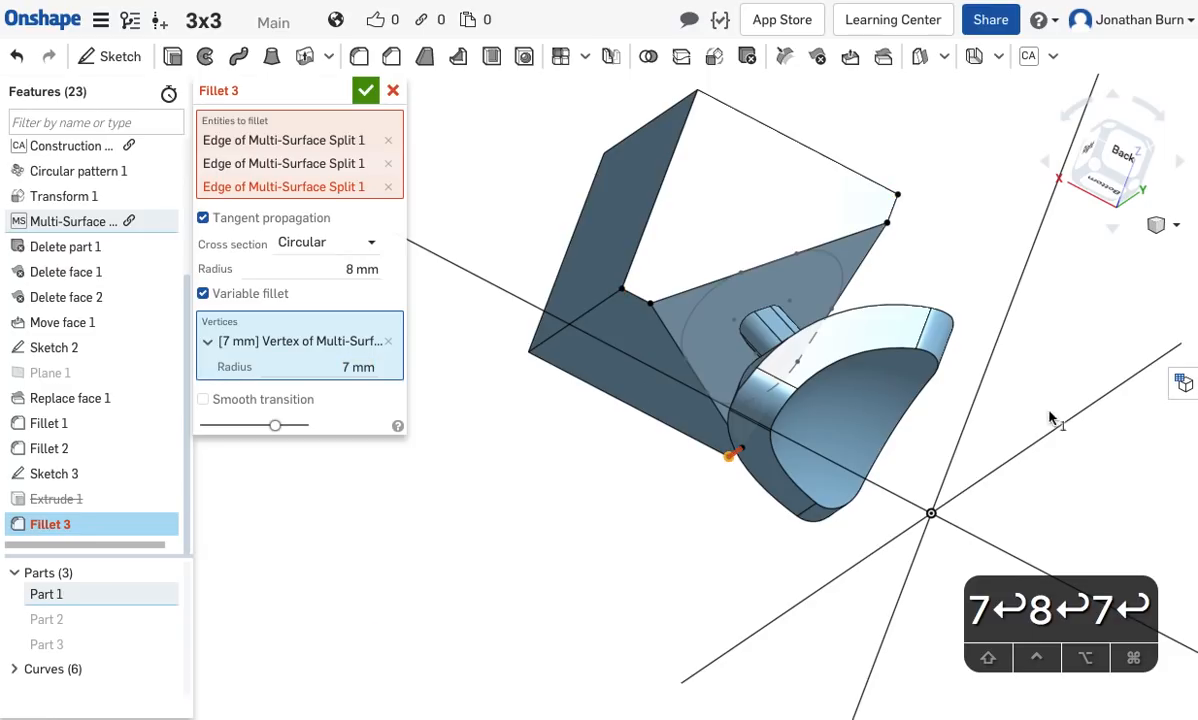
right_drag(1052, 415, 840, 338)
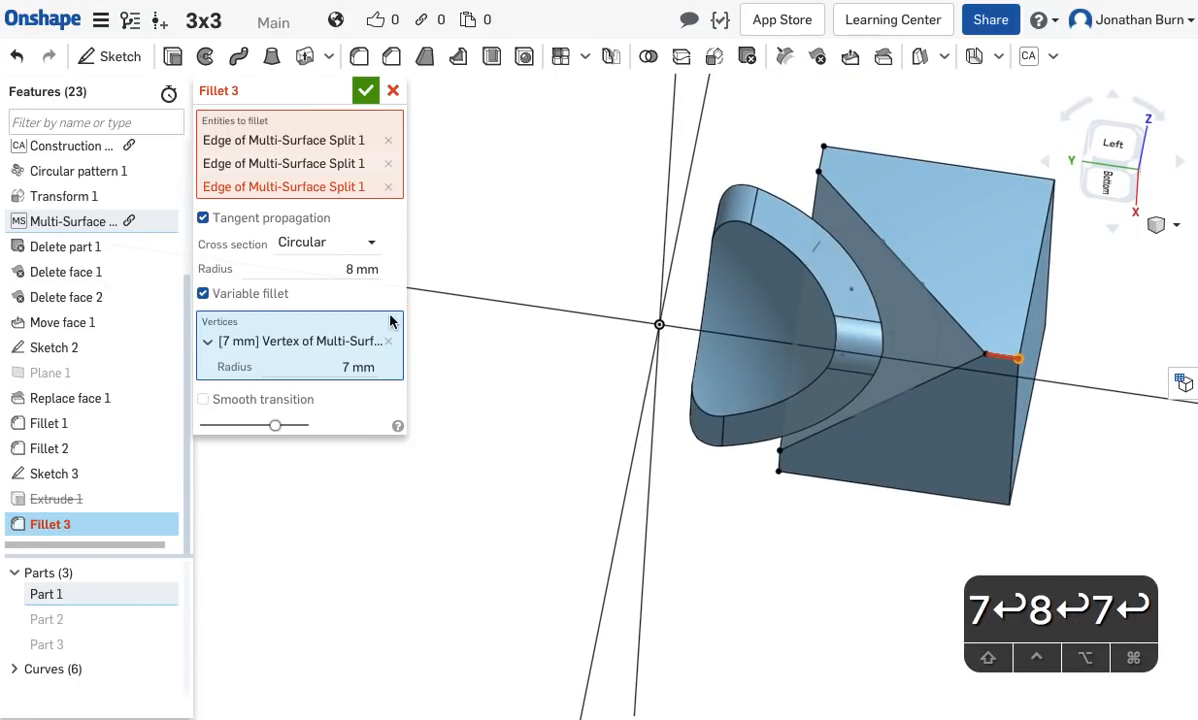
click(388, 345)
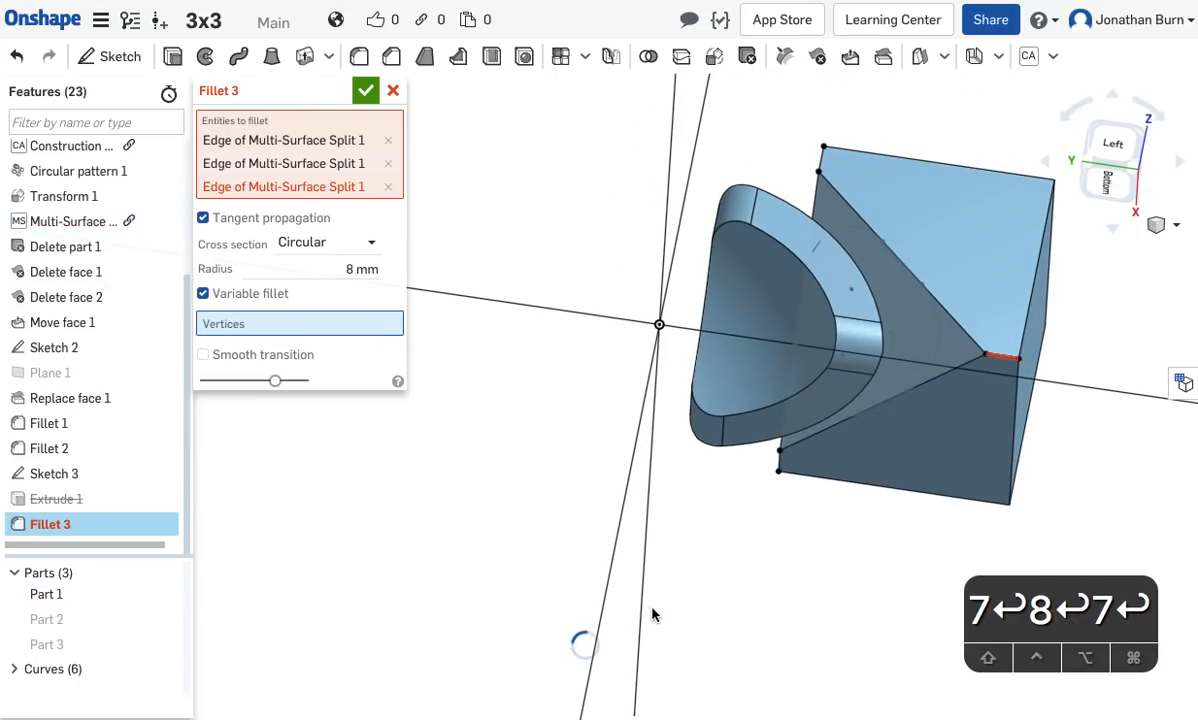
Add one corner edge's outer vertex to the variable fillet again and set its radius to 8 mm.
click(1017, 362)
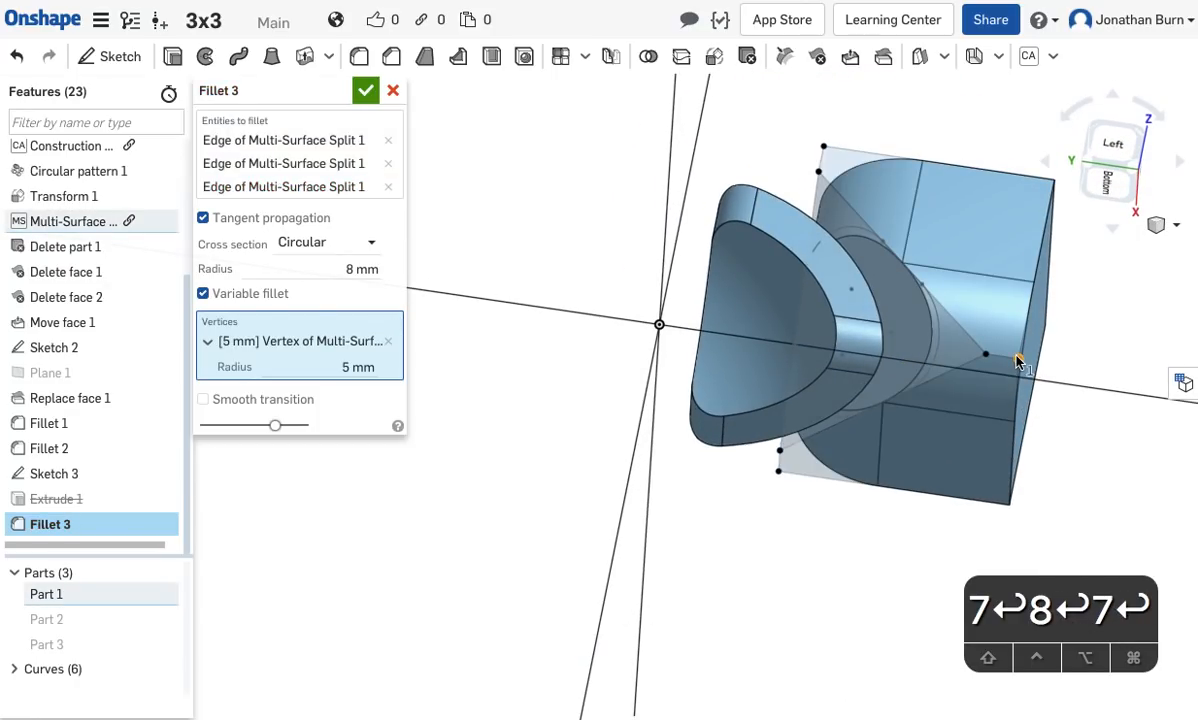
click(346, 367)
text(8)
key(Return)
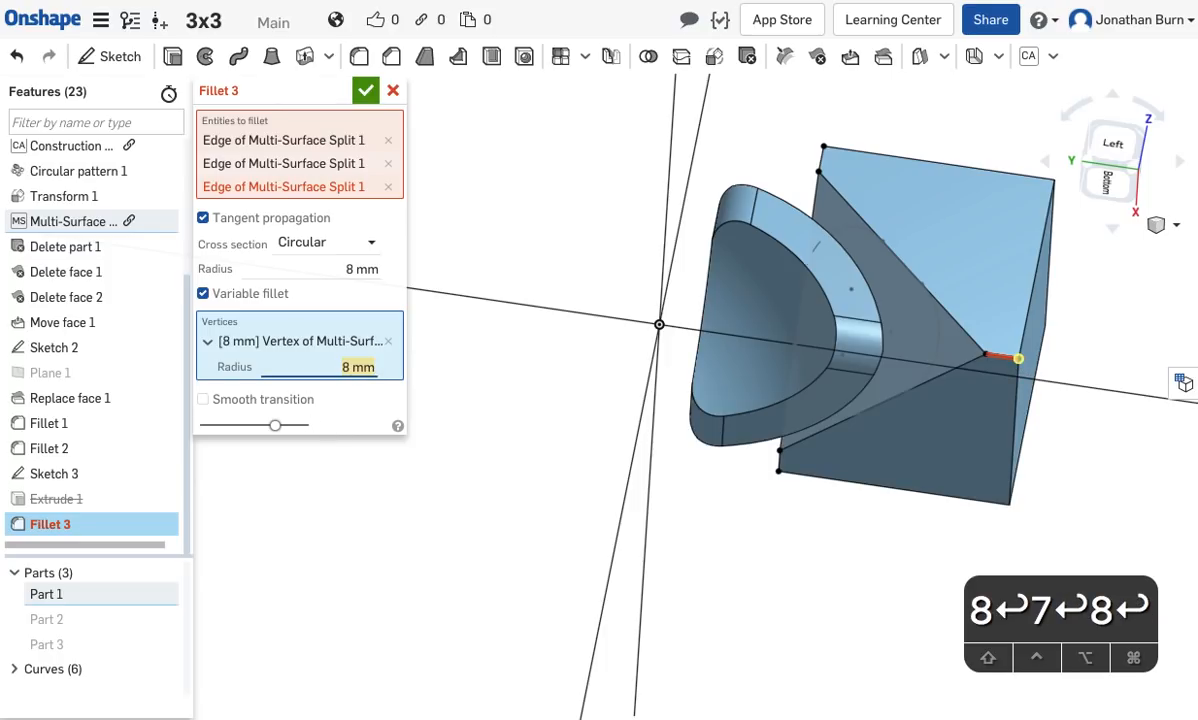
right_drag(955, 508, 917, 524)
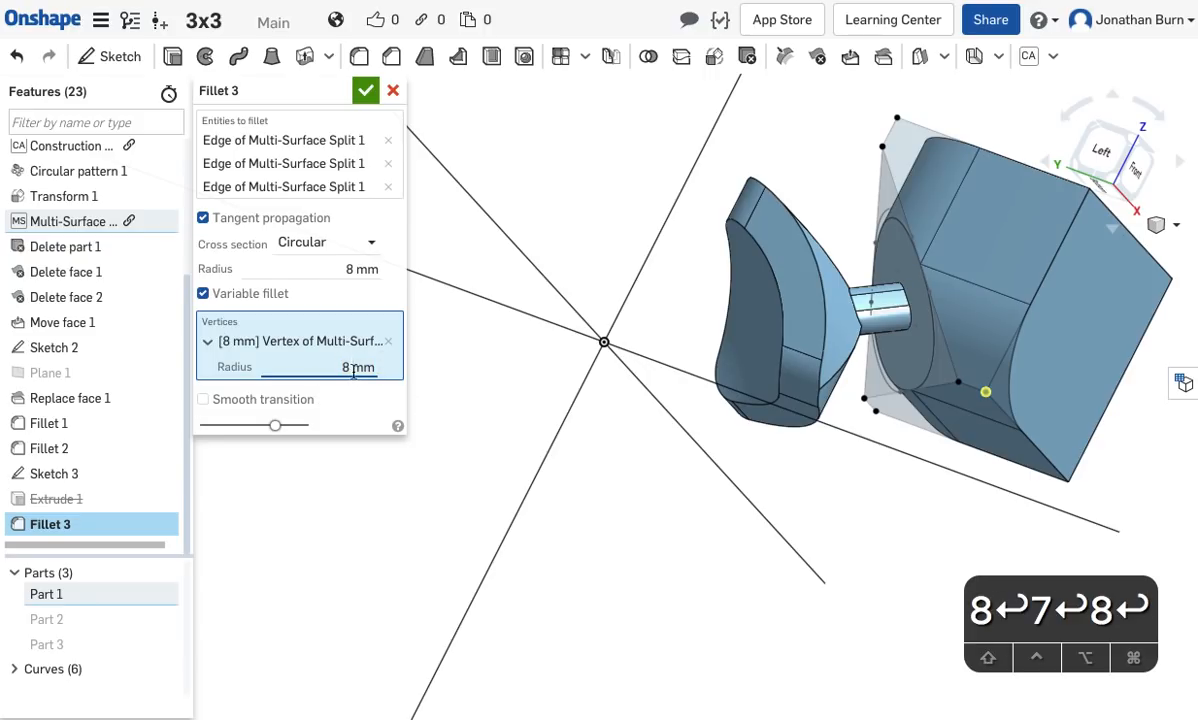
Try a 7 mm radius at the variable fillet's vertex.
key(Left)
key(BackSpace)
text(7)
key(Return)
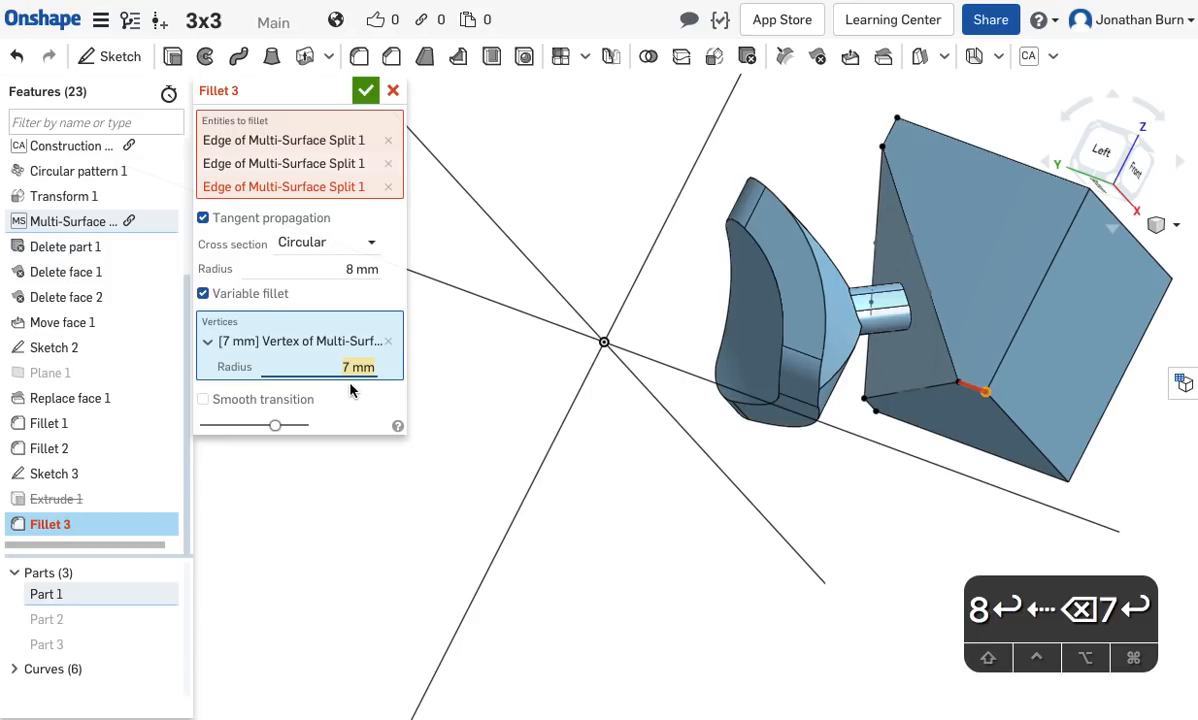
Set the variable fillet's vertex radius to 9 mm and inspect the block's corner.
key(Left)
key(BackSpace)
text(9)
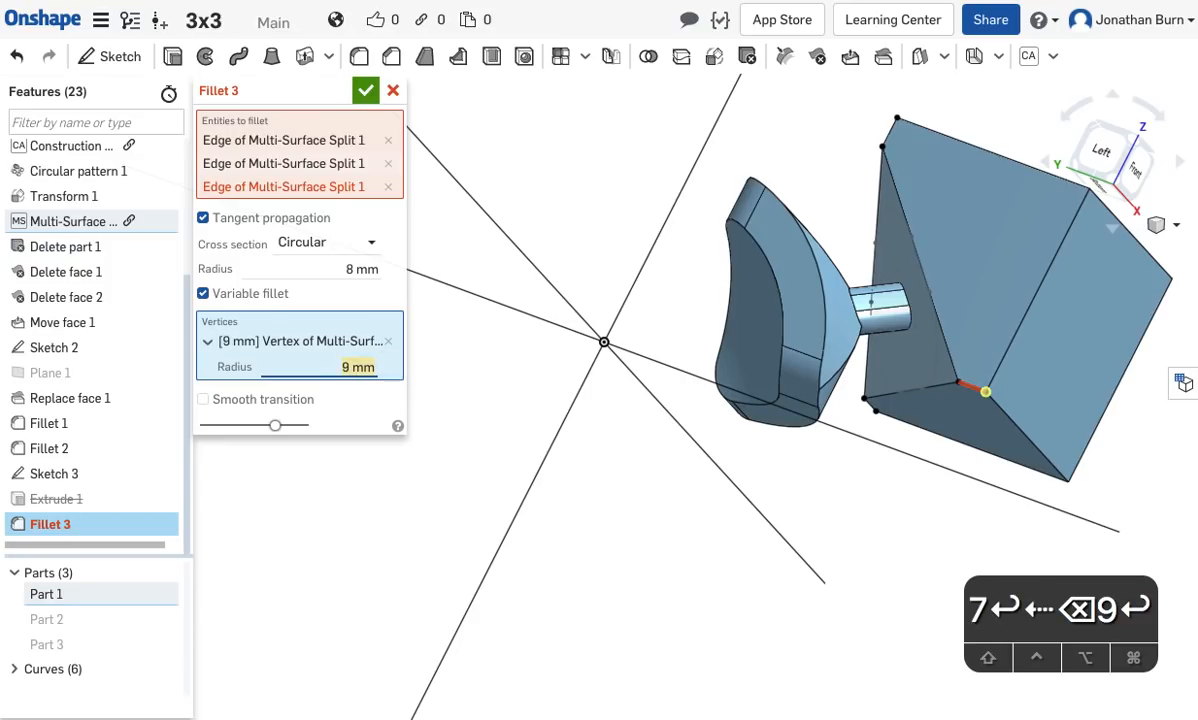
key(Return)
right_drag(847, 449, 590, 298)
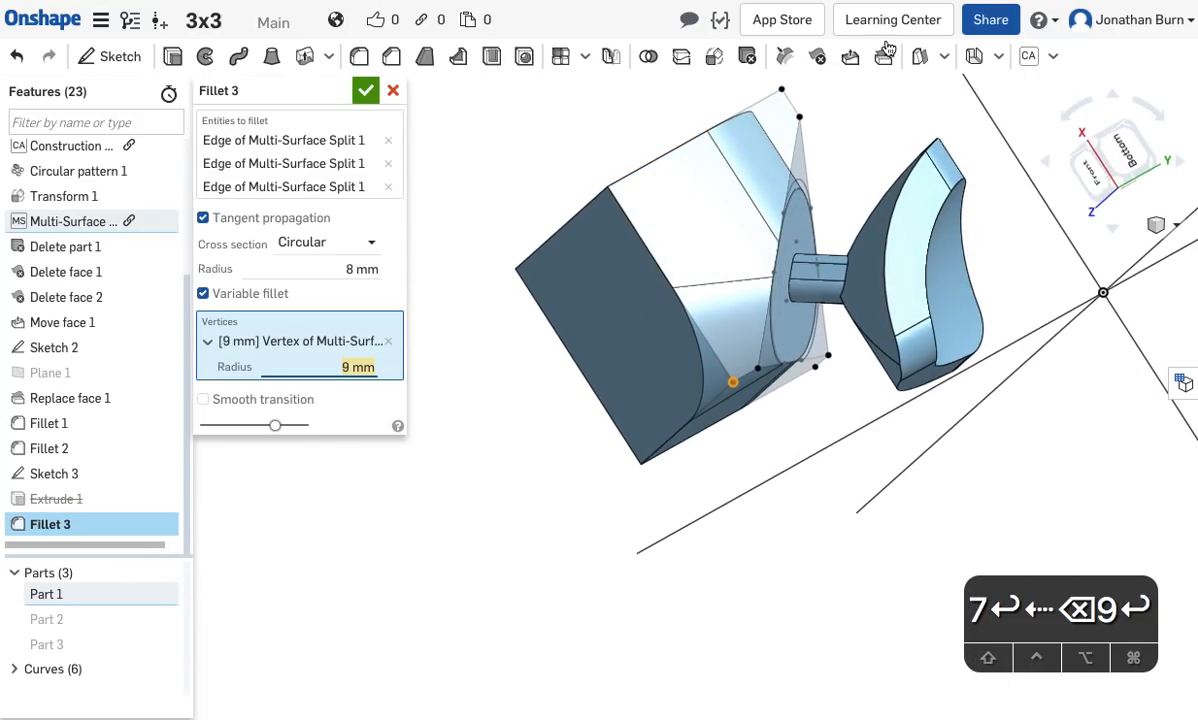
Add the other two corner edges' outer vertices to the variable fillet at 9 mm and inspect the block from several sides.
click(780, 90)
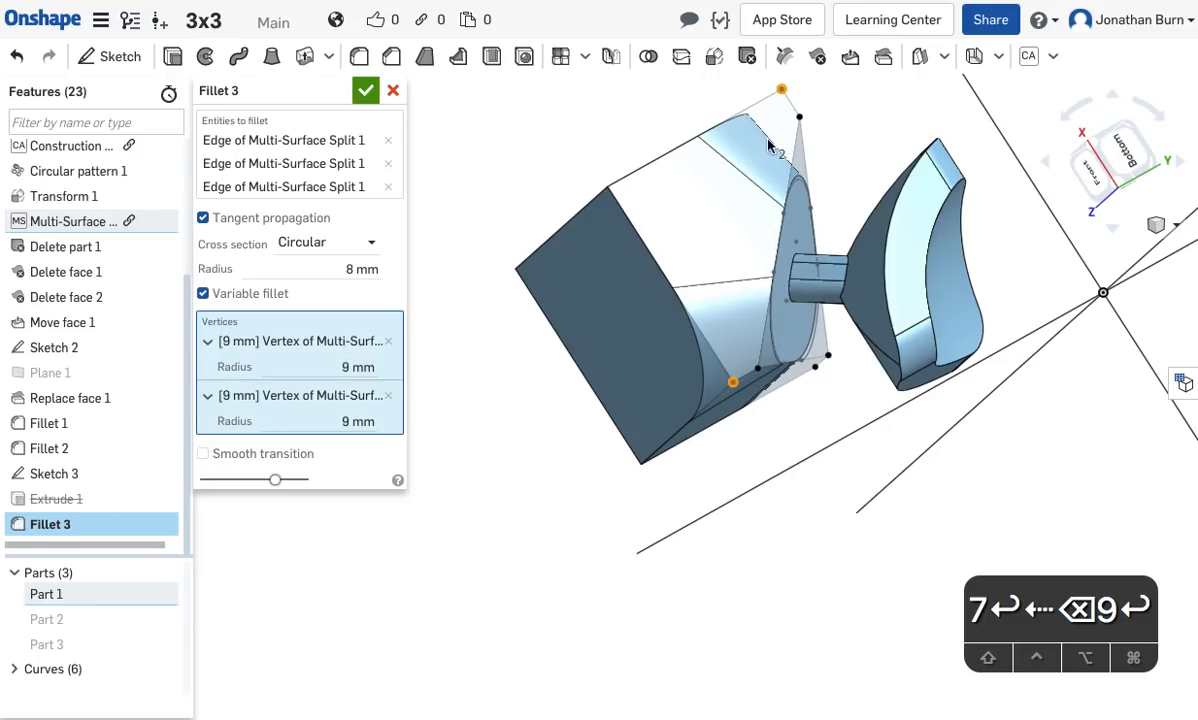
right_drag(811, 330, 815, 387)
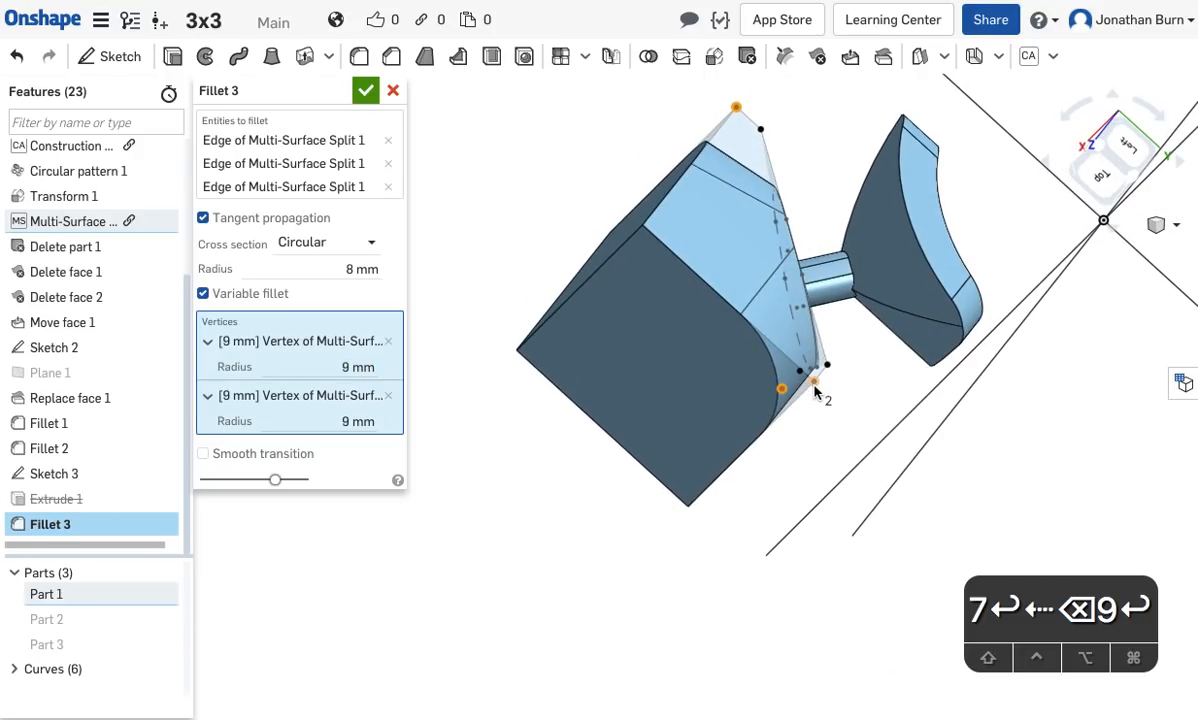
click(815, 390)
right_drag(957, 441, 905, 508)
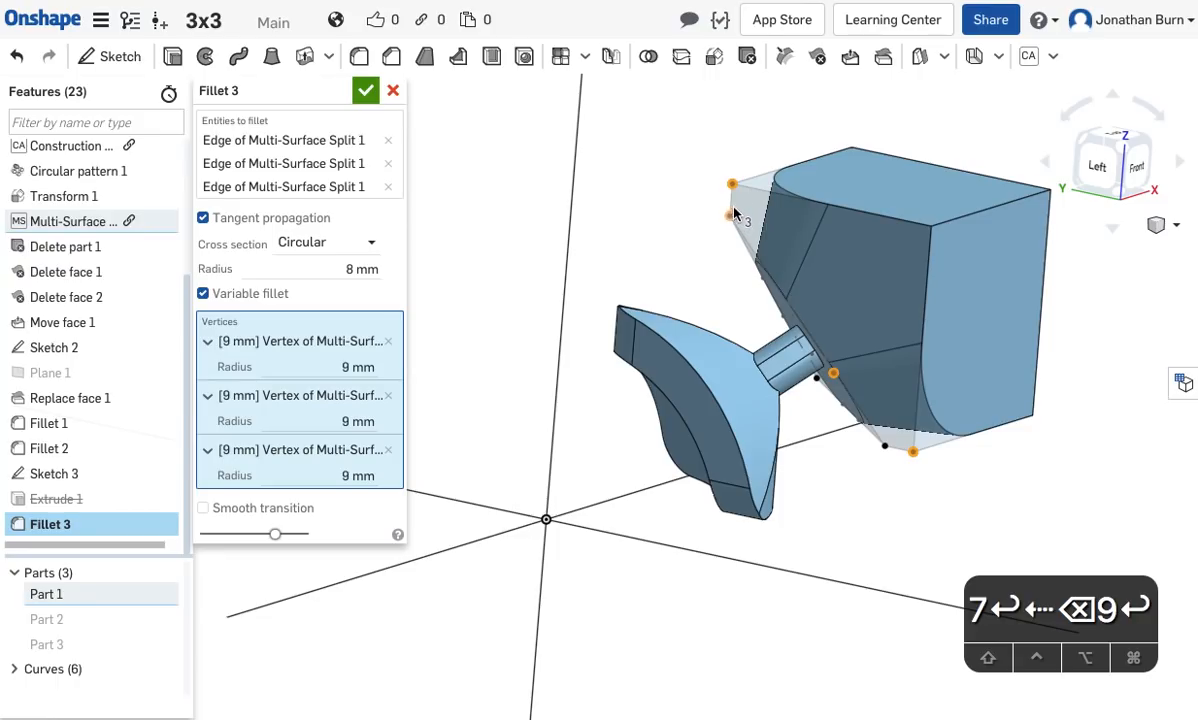
right_drag(1044, 375, 1044, 436)
right_drag(1131, 484, 1032, 490)
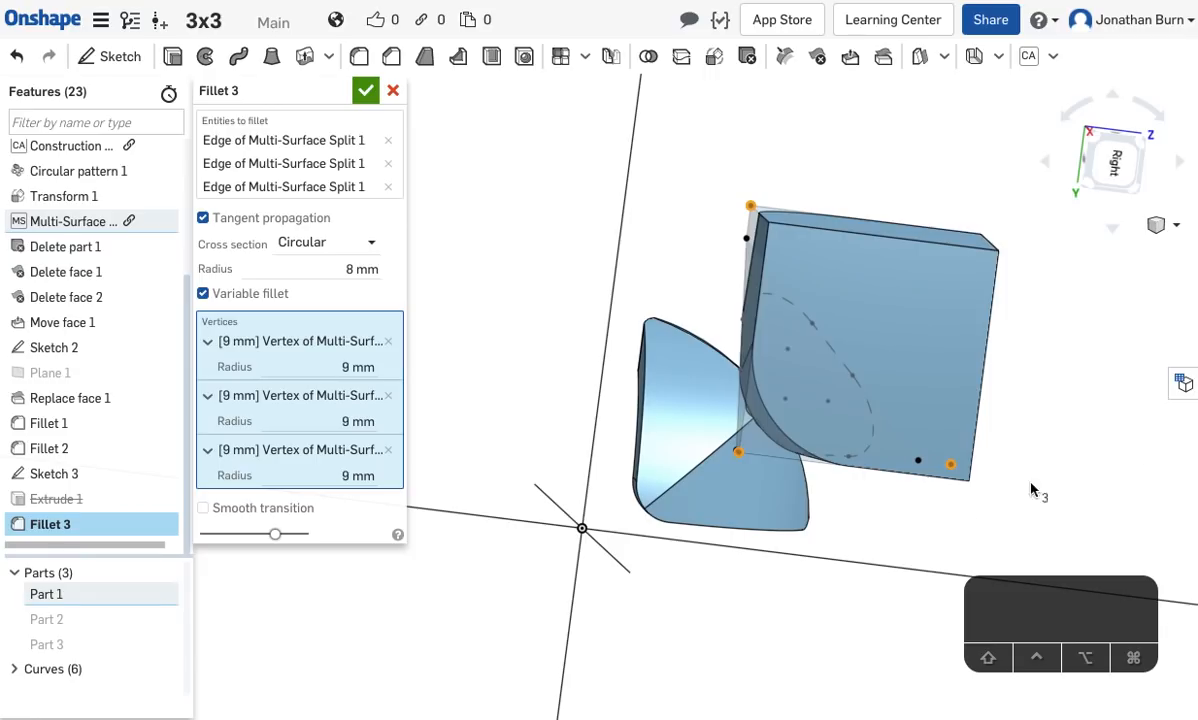
right_drag(863, 565, 855, 402)
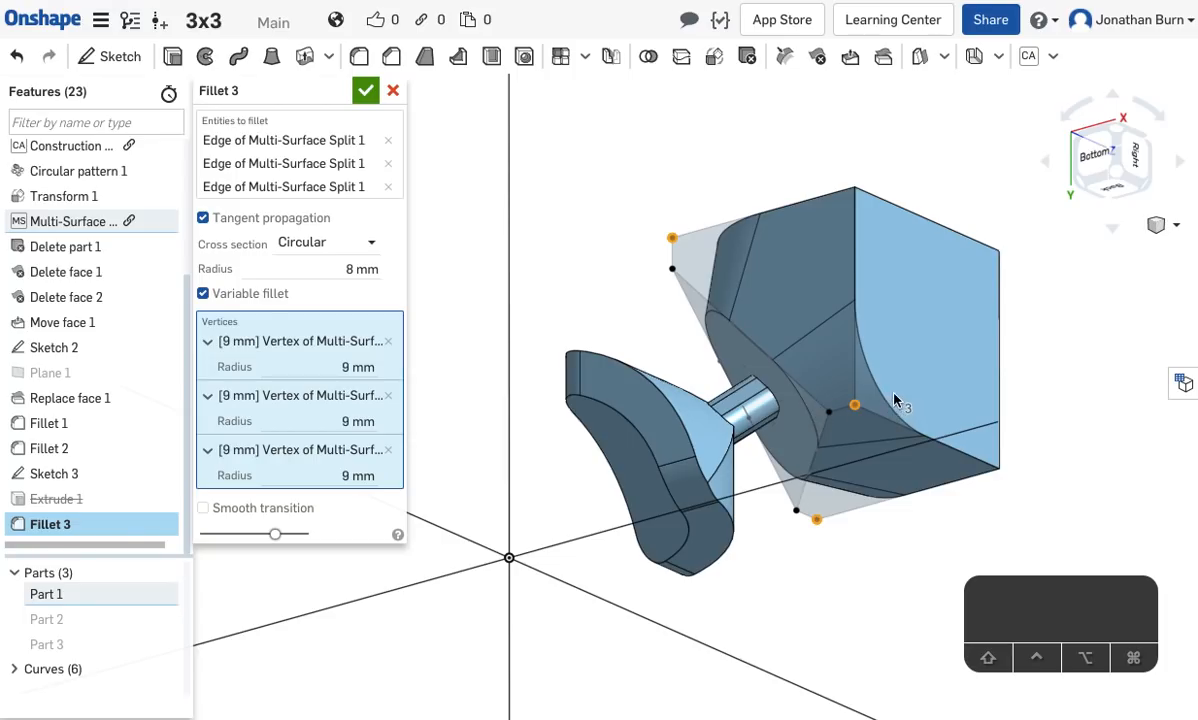
right_drag(1073, 424, 987, 346)
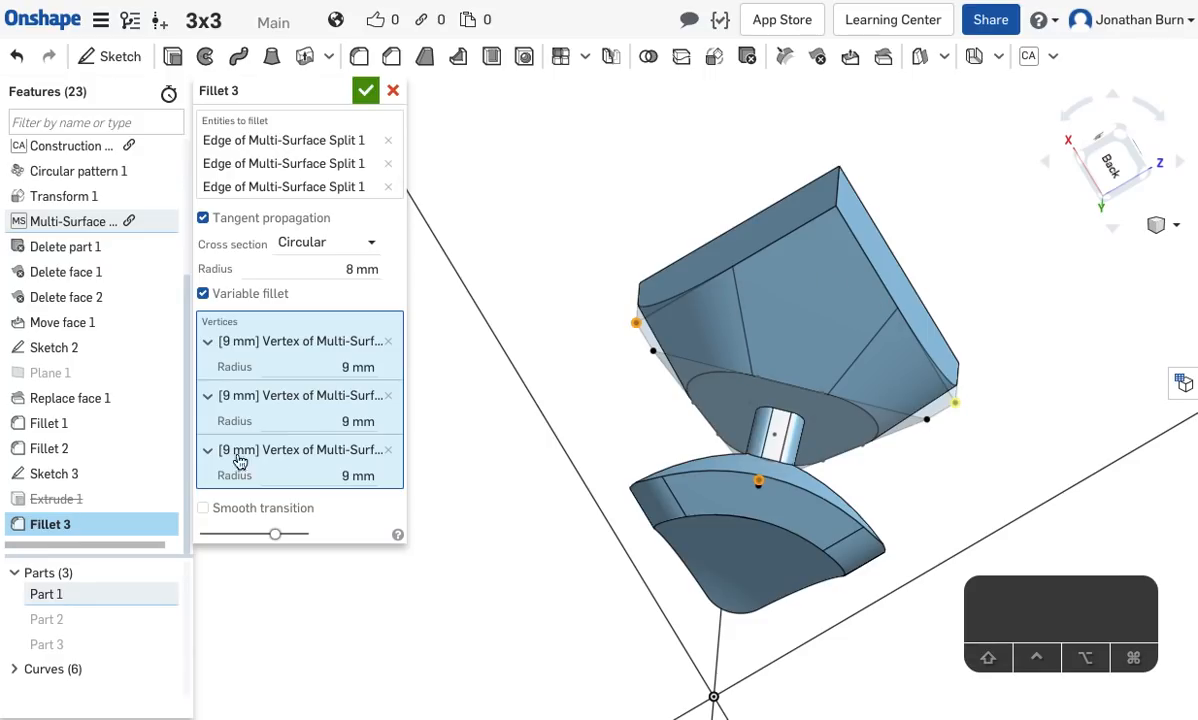
Remove all three vertices from the variable fillet for comparison, undo the removals and accept the fillet.
click(389, 342)
click(389, 342)
click(389, 342)
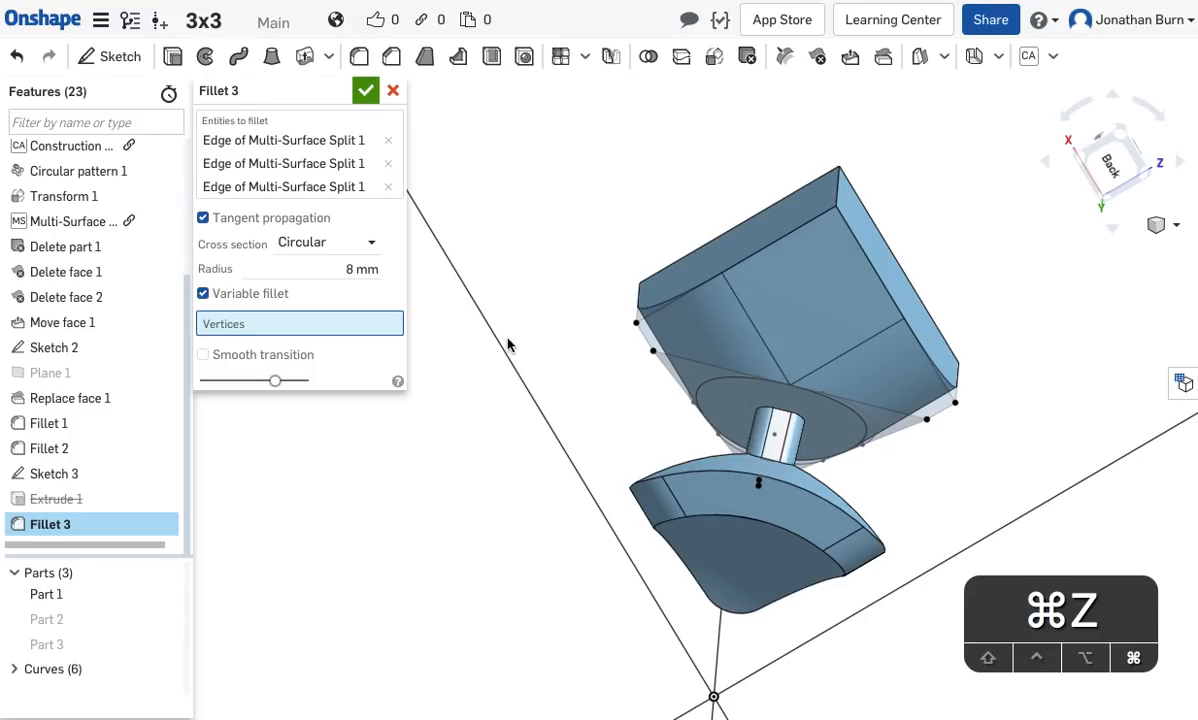
key(super+z)
key(super+z)
key(super+z)
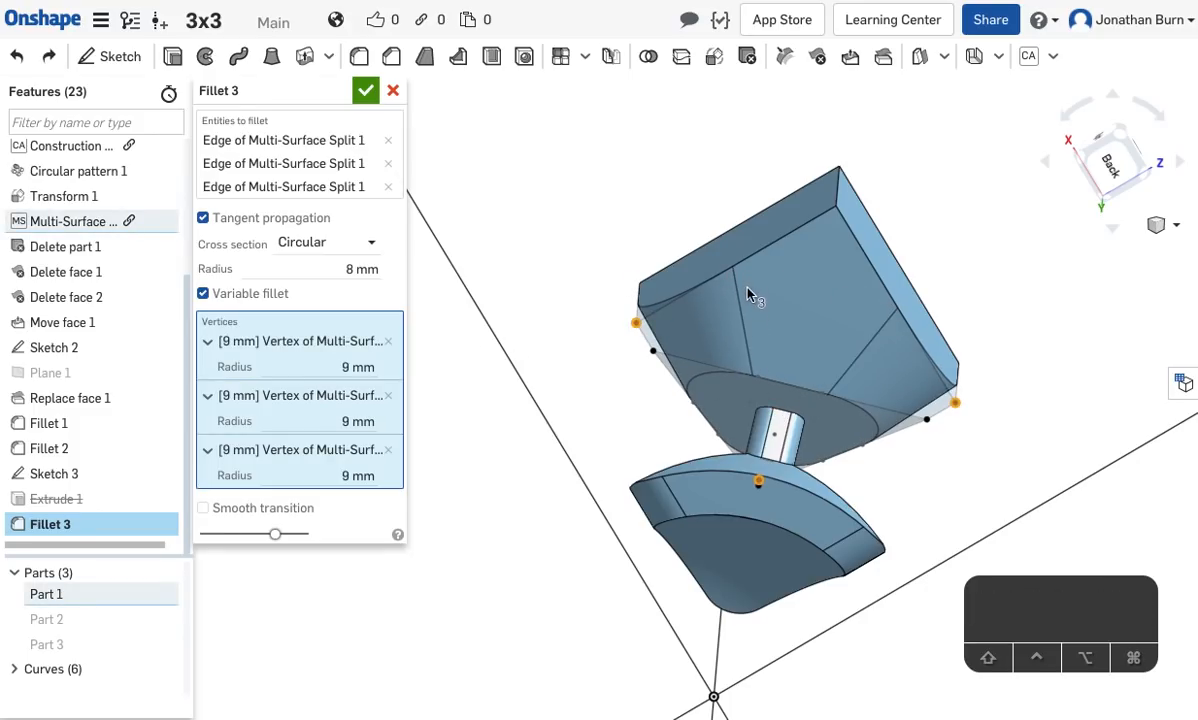
mouse_move(987, 294)
right_down()
mouse_move(995, 275)
mouse_move(995, 318)
mouse_move(990, 305)
right_up()
click(360, 91)
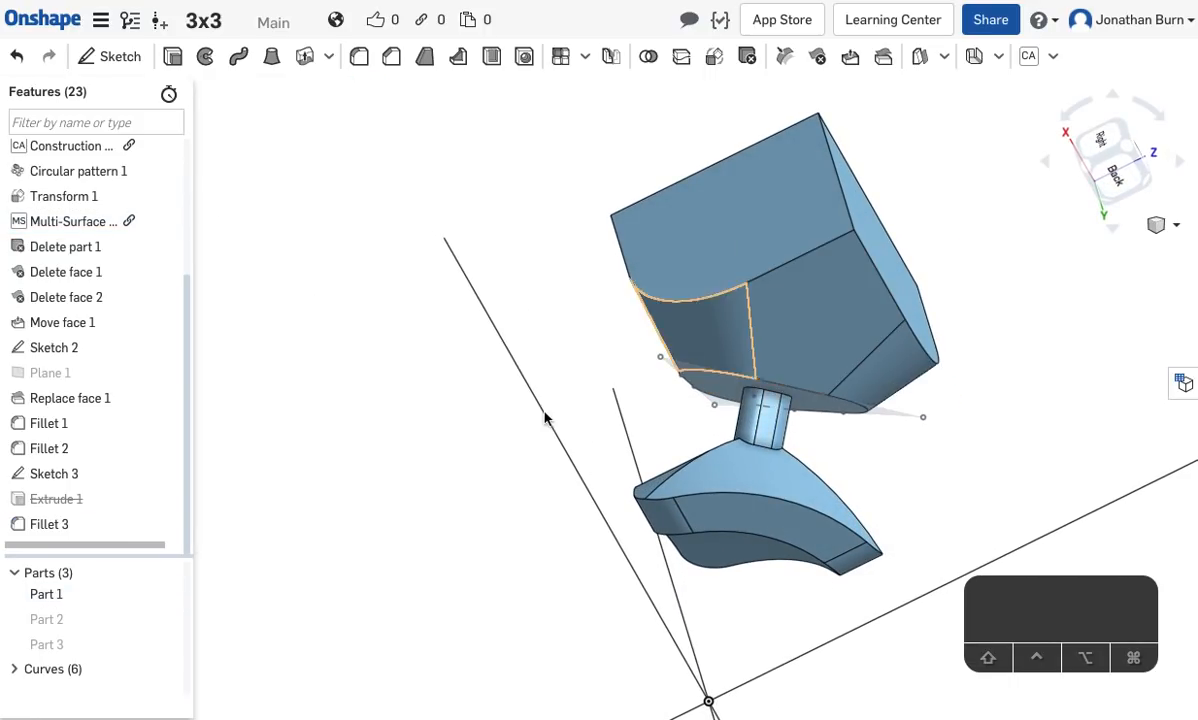
Replace the variable fillet with the drafted intersect extrude by unsuppressing Extrude 1 and deleting Fillet 3.
right_click(55, 525)
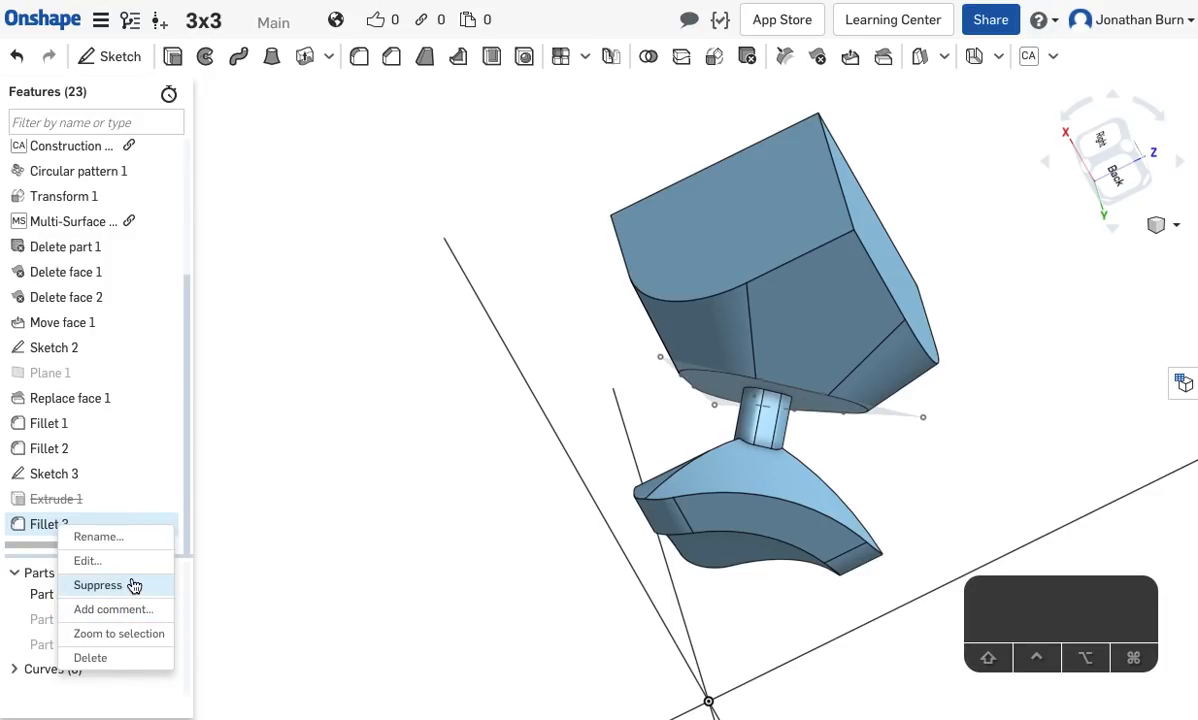
click(128, 585)
right_click(90, 500)
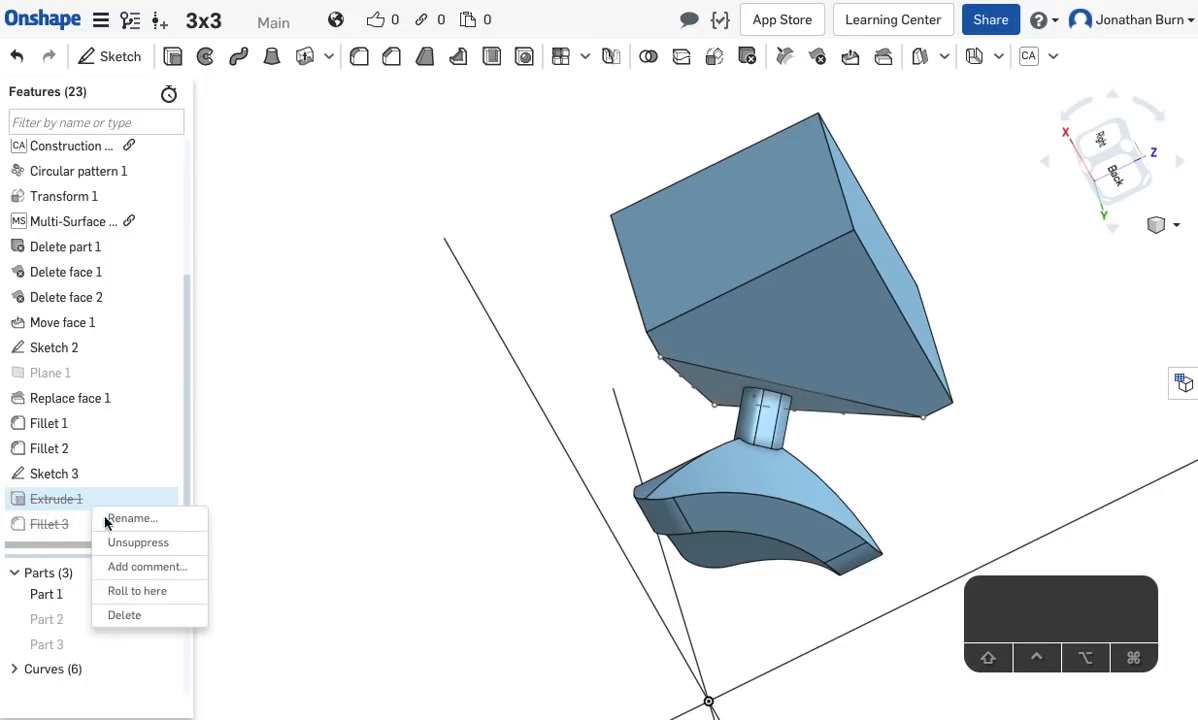
click(122, 540)
right_drag(1062, 374, 1049, 347)
click(83, 532)
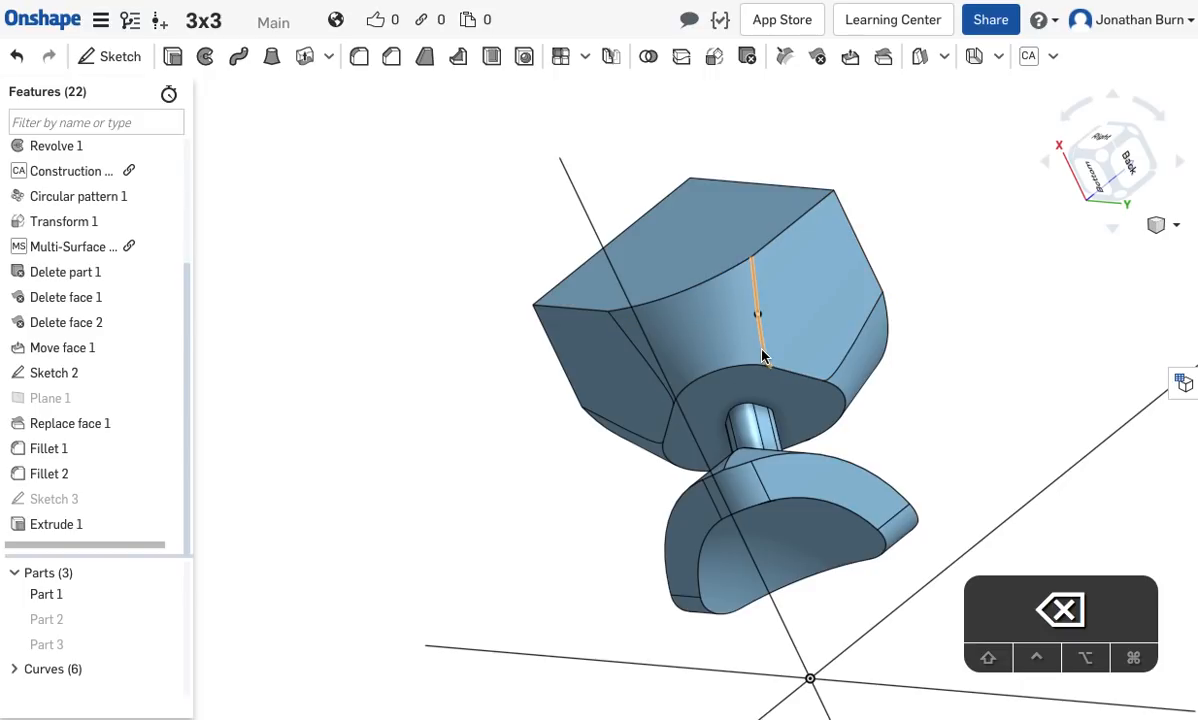
Start a sketch on the block's flat front face and view it head-on.
scroll(765, 357, up, 5)
scroll(760, 398, down, 10)
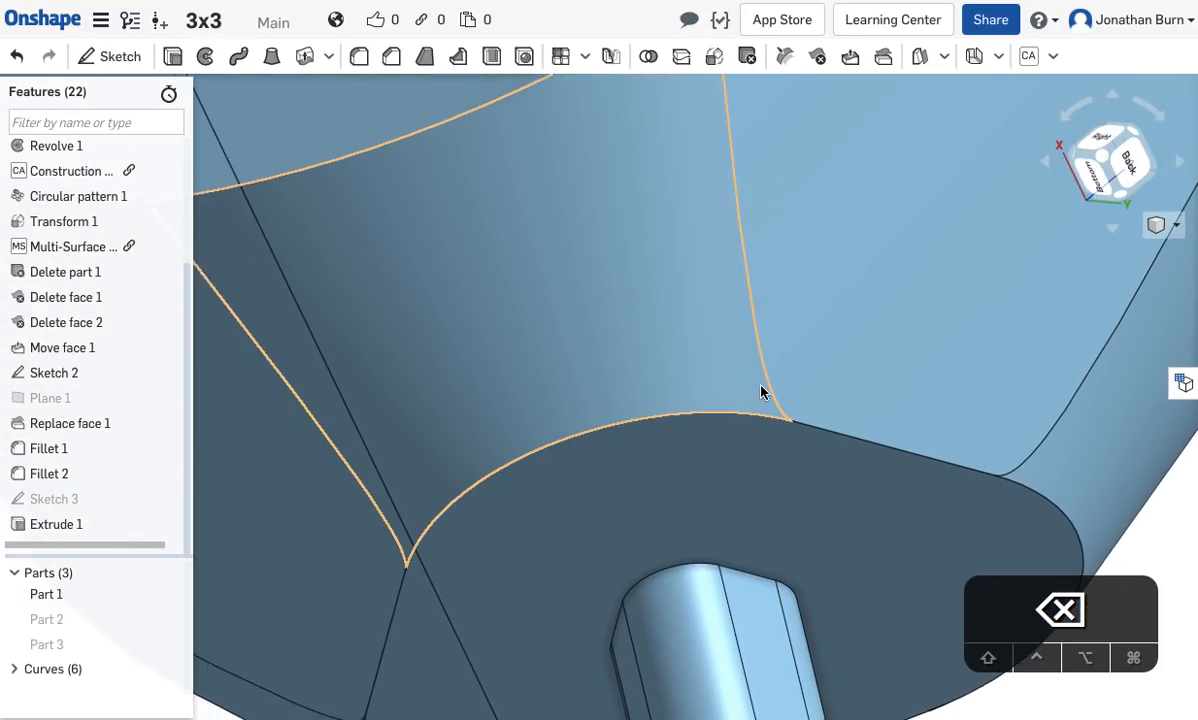
right_drag(918, 428, 850, 500)
mouse_move(955, 376)
right_down()
mouse_move(985, 296)
mouse_move(1016, 313)
mouse_move(997, 337)
mouse_move(1010, 370)
mouse_move(896, 209)
mouse_move(937, 431)
mouse_move(960, 383)
mouse_move(1003, 436)
mouse_move(928, 444)
mouse_move(1024, 405)
mouse_move(1013, 337)
mouse_move(968, 259)
mouse_move(981, 337)
mouse_move(933, 324)
mouse_move(936, 350)
mouse_move(928, 329)
mouse_move(952, 345)
mouse_move(946, 362)
right_up()
click(785, 287)
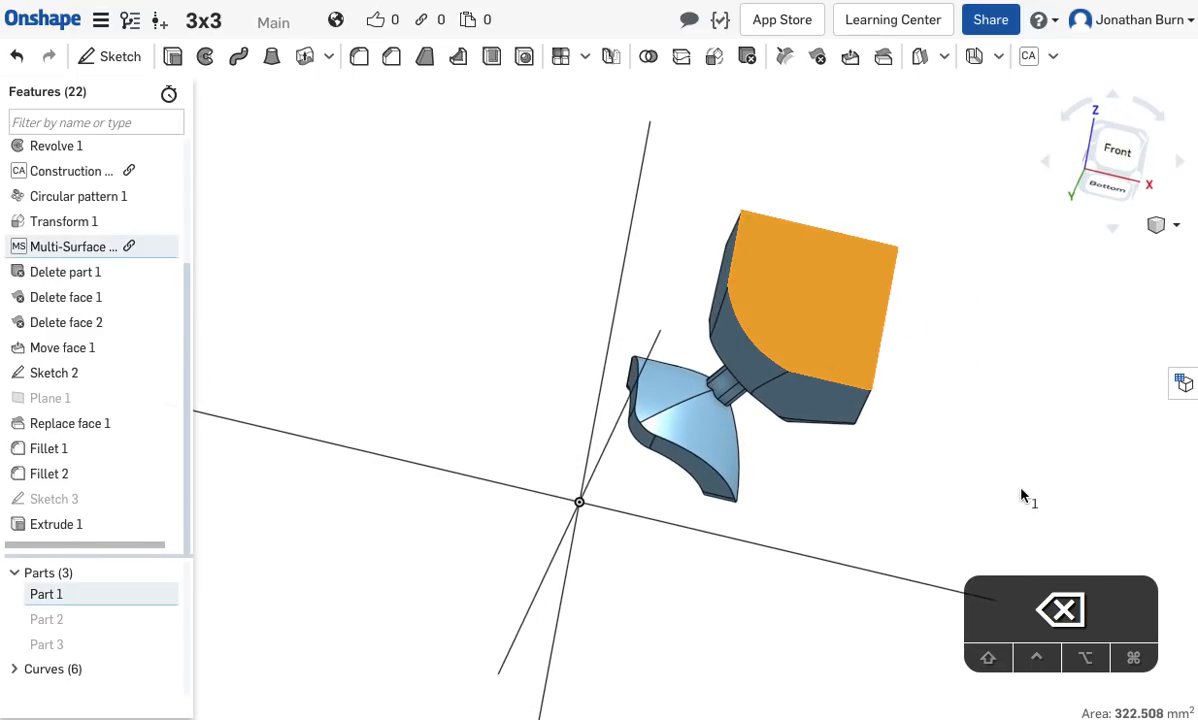
scroll(1021, 489, up, 2)
mouse_move(933, 388)
right_down()
mouse_move(928, 422)
mouse_move(920, 404)
mouse_move(976, 403)
mouse_move(960, 442)
mouse_move(939, 385)
mouse_move(940, 414)
right_up()
right_drag(846, 224, 838, 254)
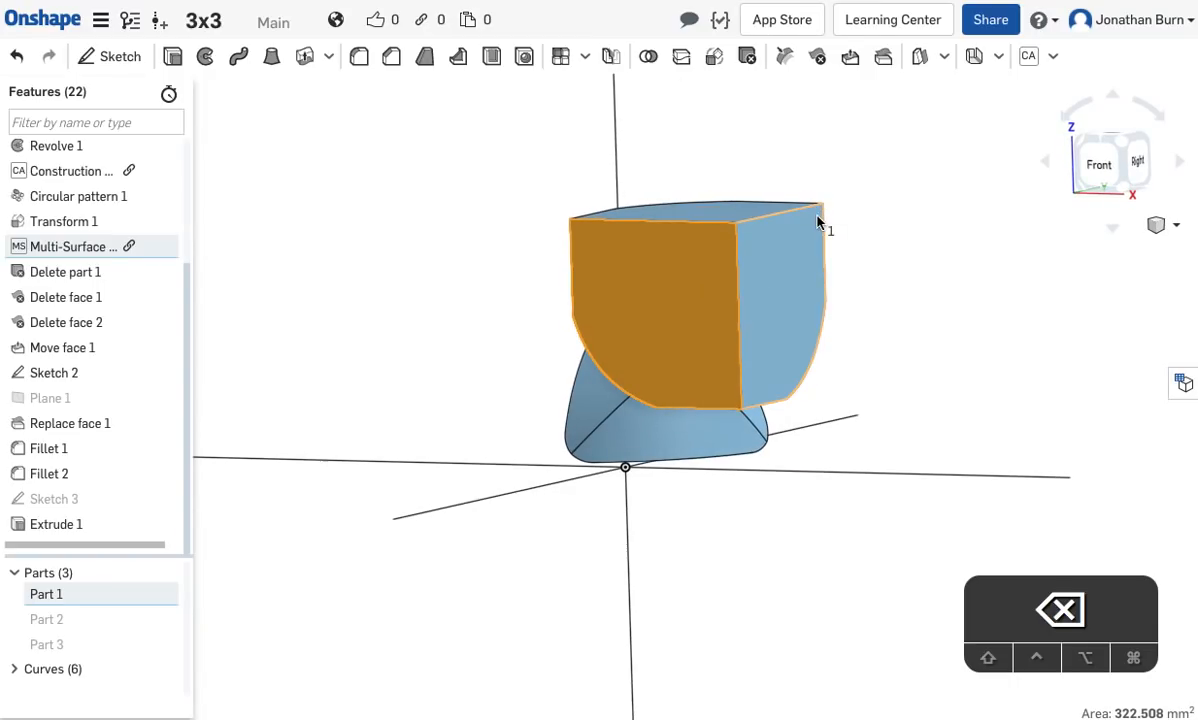
key(shift+s)
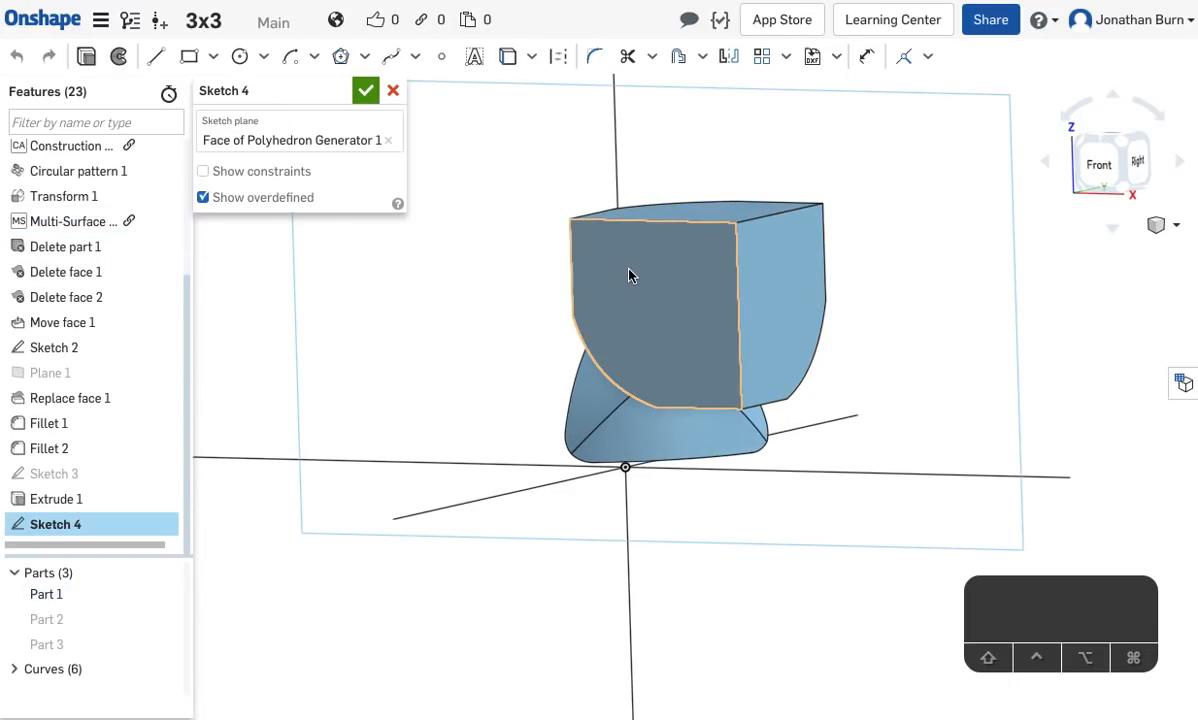
key(n)
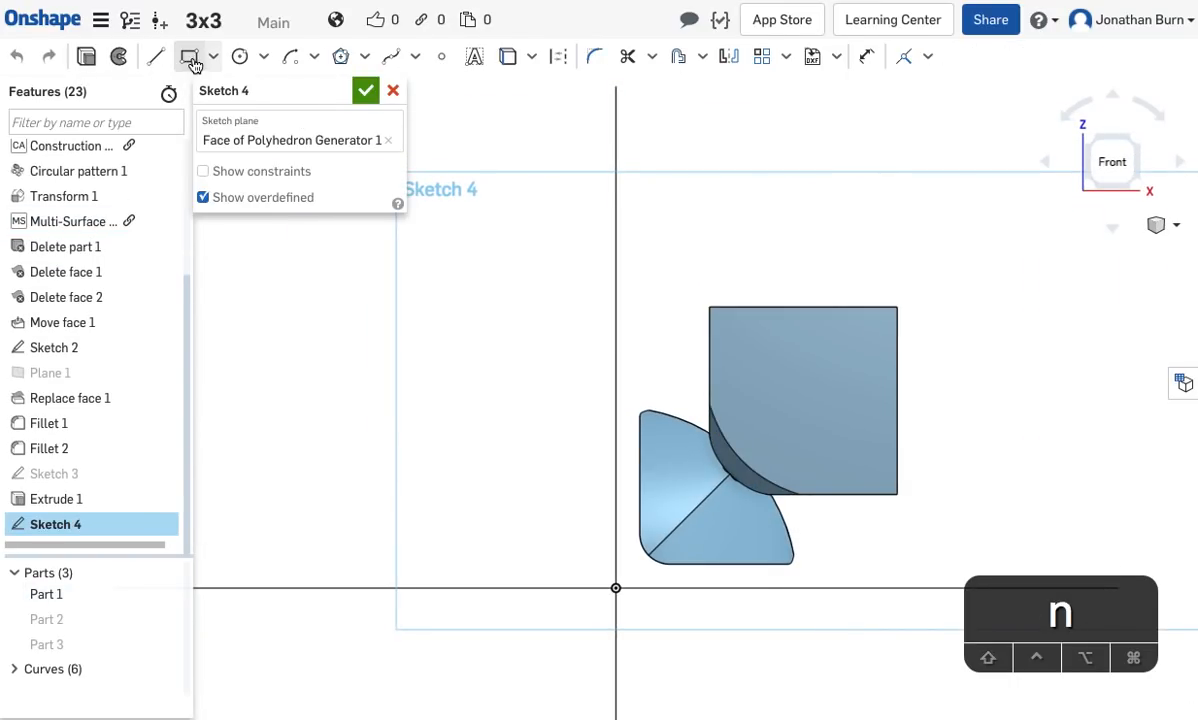
Draw a corner rectangle about 20.6 by 19.7 mm from the front face's outer square corner, extending past the rounded corner.
click(897, 307)
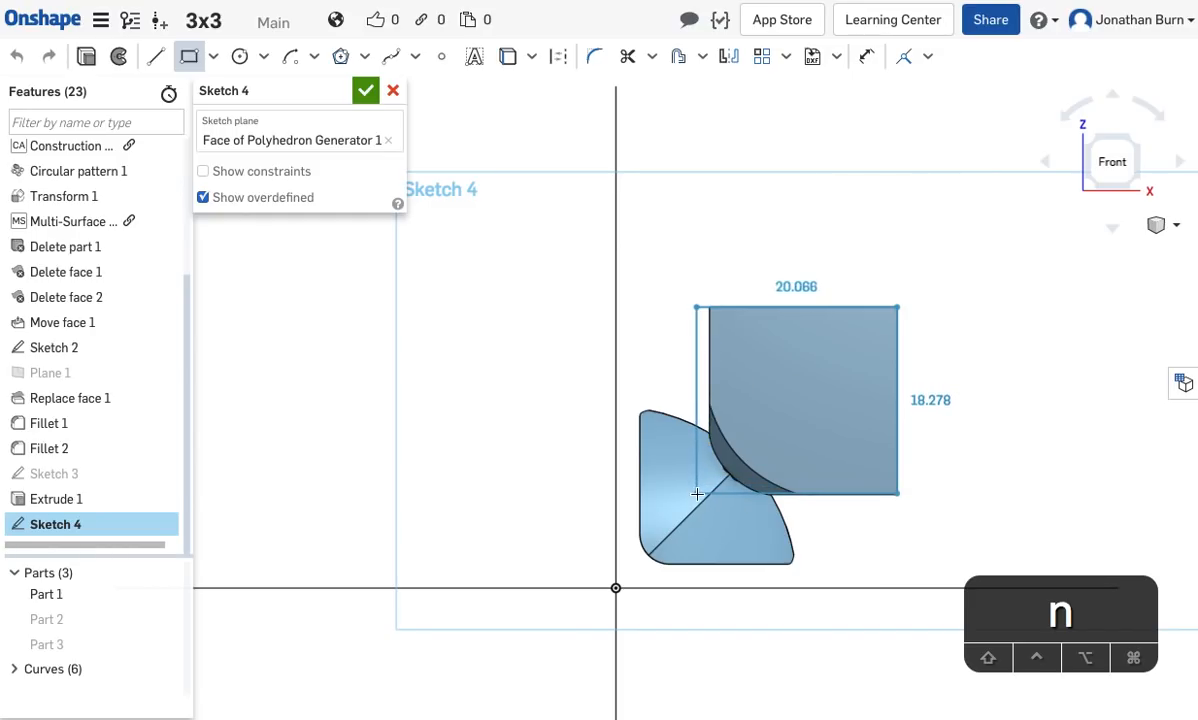
click(690, 506)
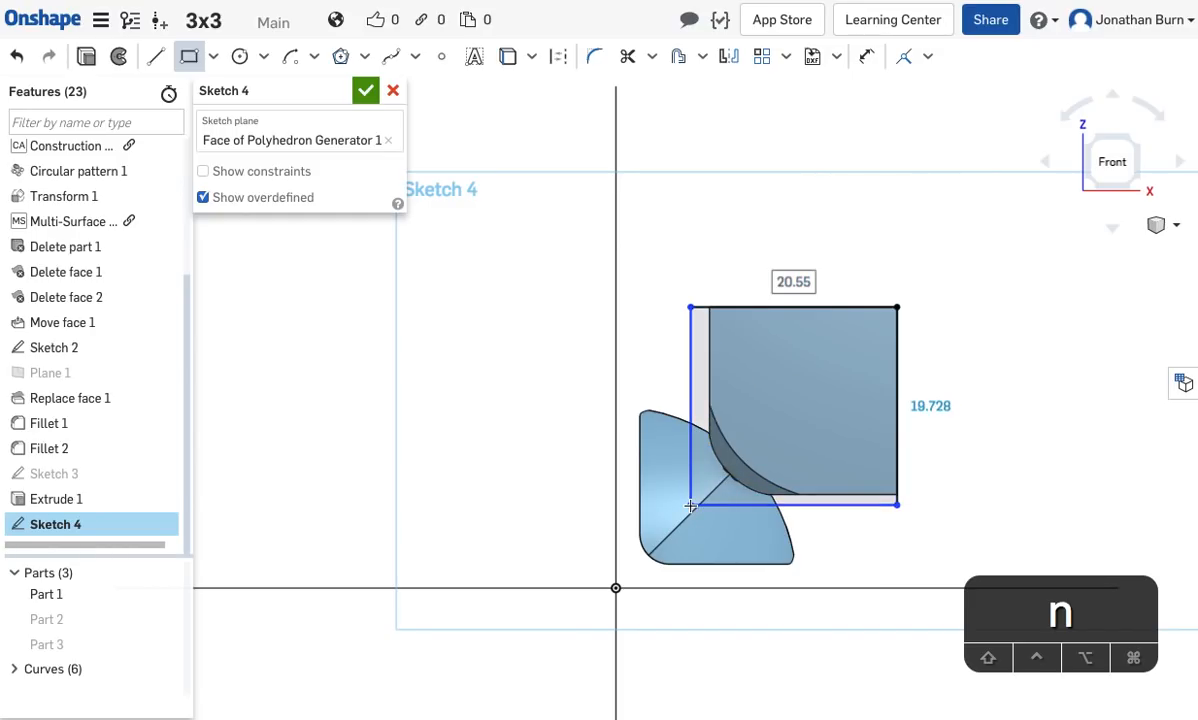
key(Escape)
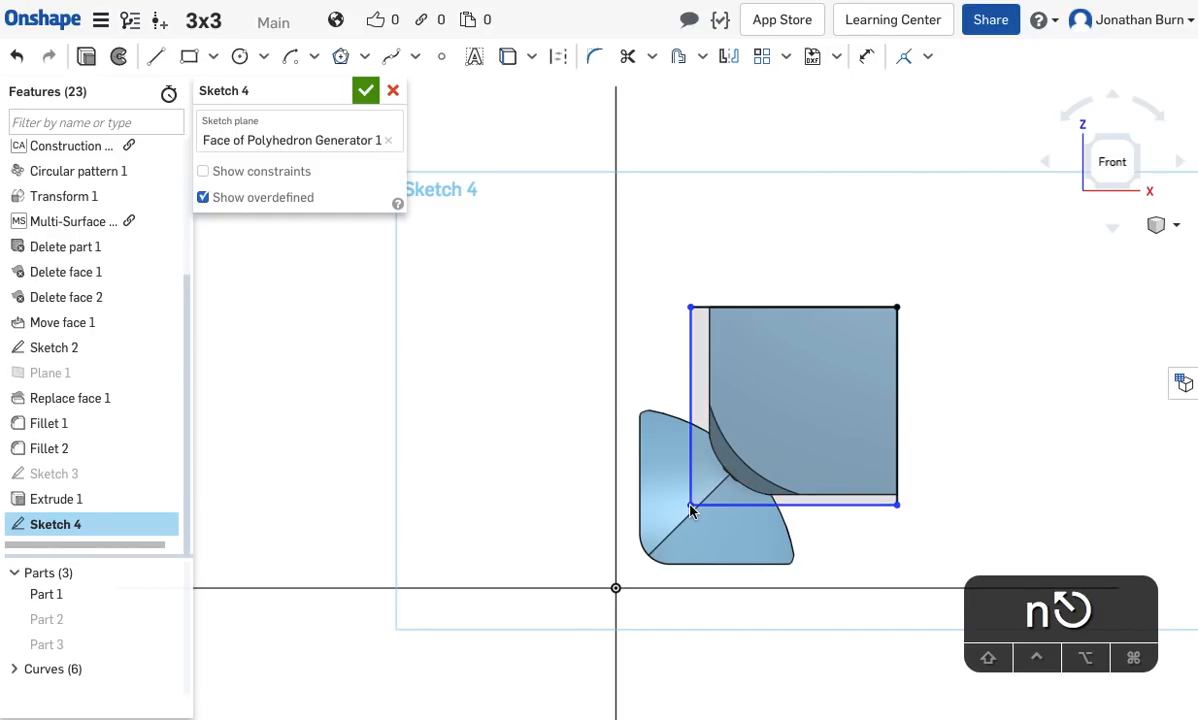
Make the rectangle's two overhanging sides coincident with the block's matching straight edges.
click(690, 400)
click(710, 380)
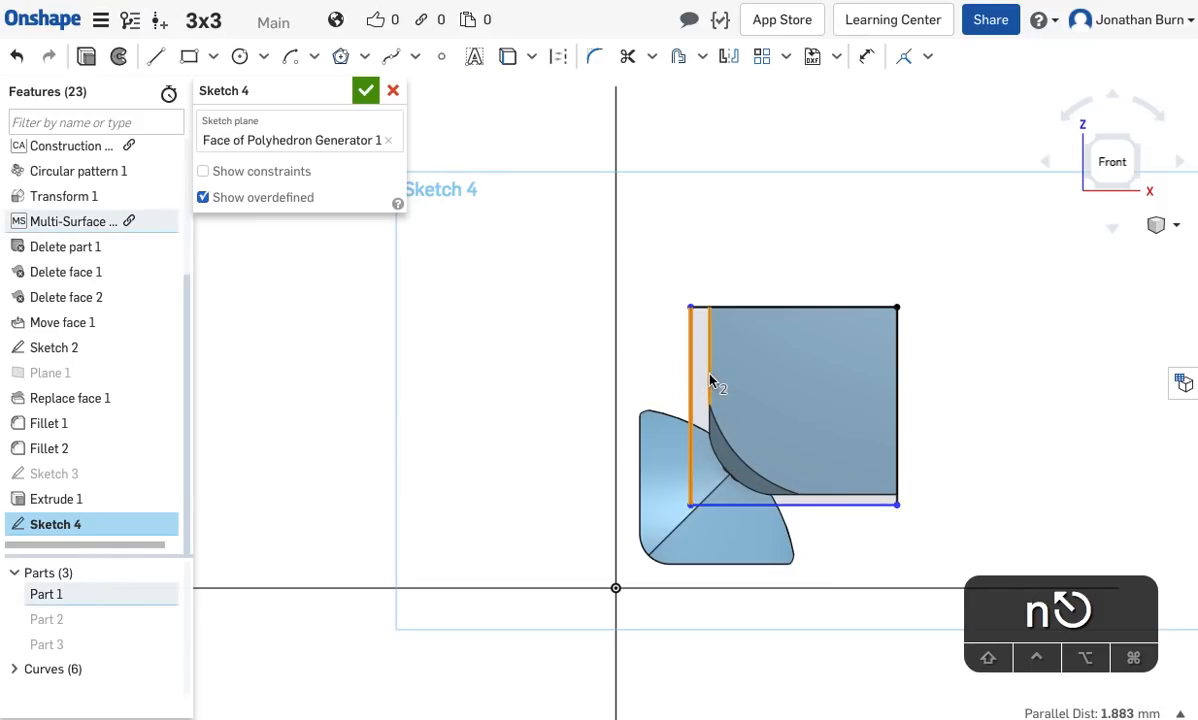
key(i)
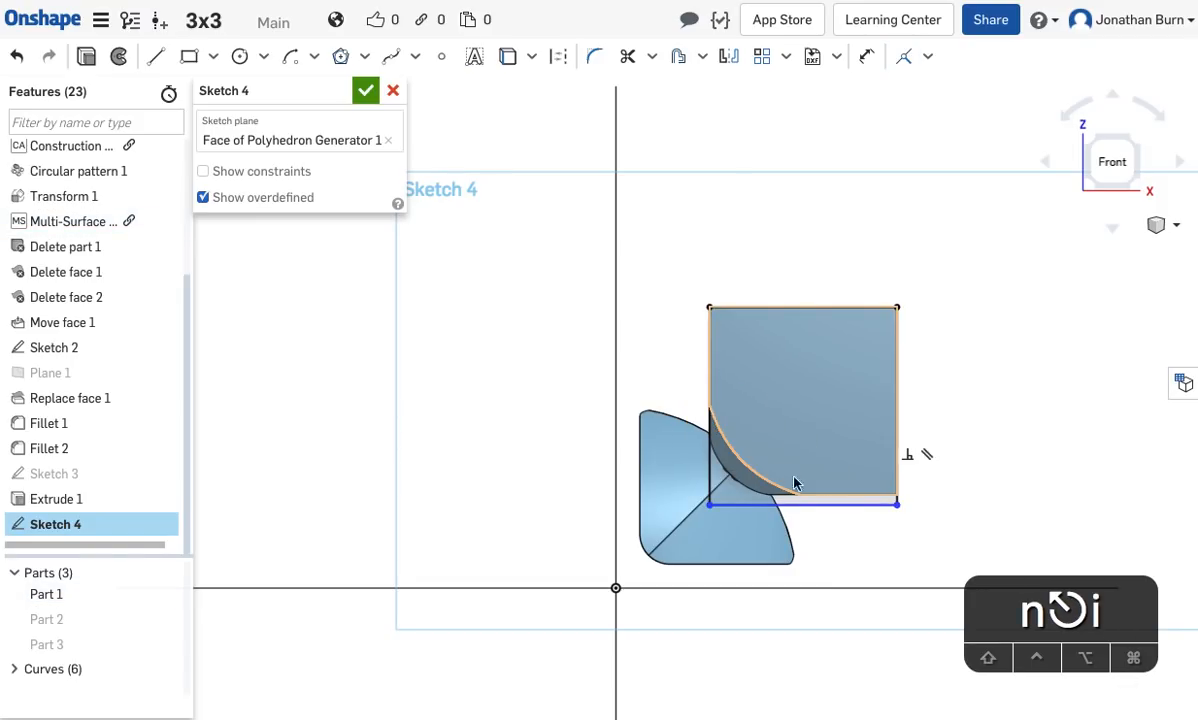
click(843, 505)
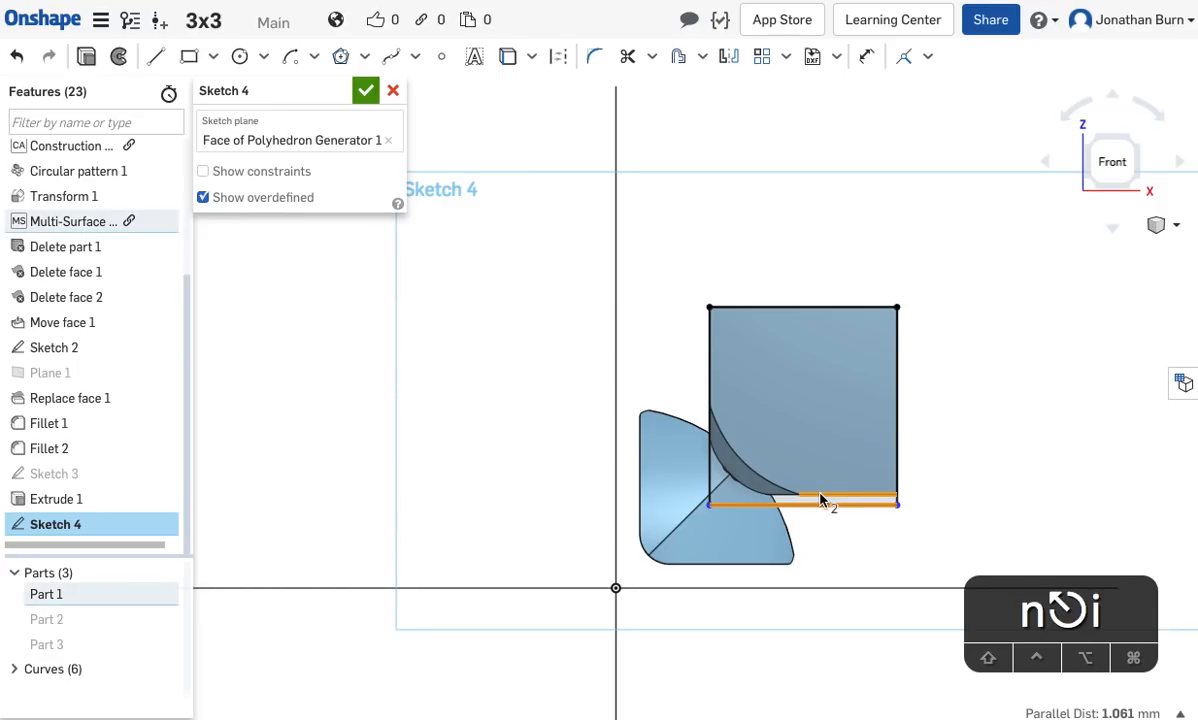
key(i)
click(798, 494)
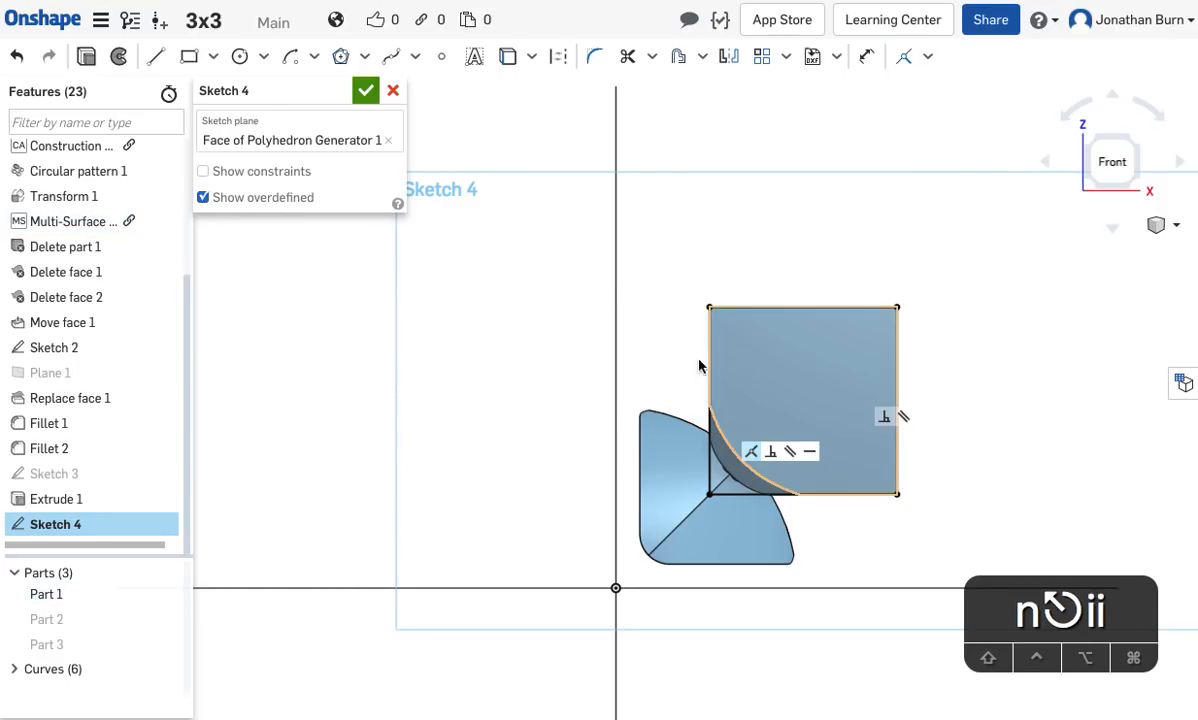
Extrude the square sketch 1 mm back into the block as an Add merged with Part 1.
scroll(709, 316, up, 5)
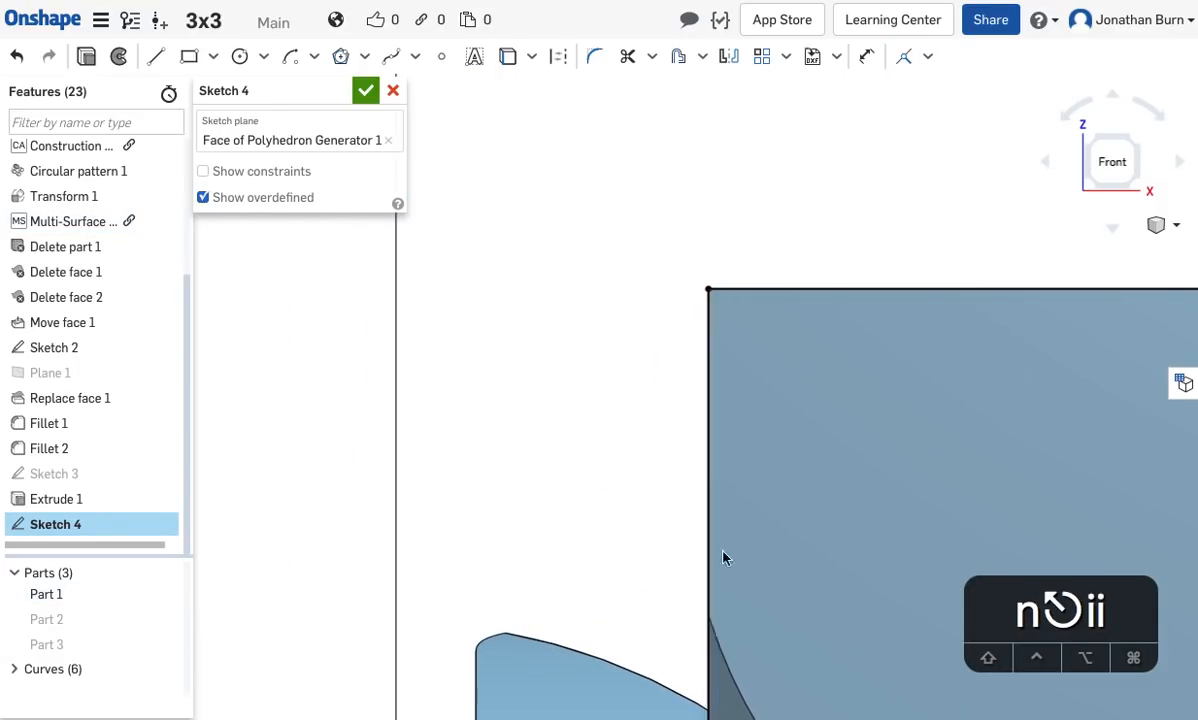
scroll(818, 519, down, 5)
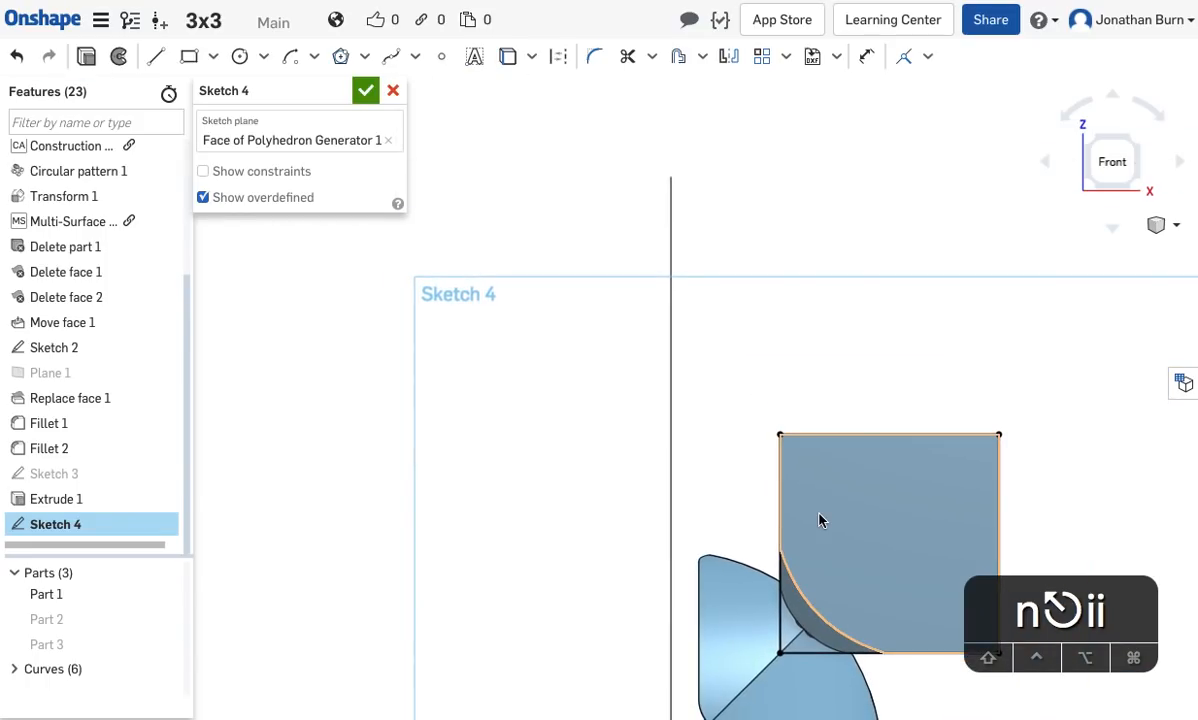
middle_drag(836, 521, 626, 318)
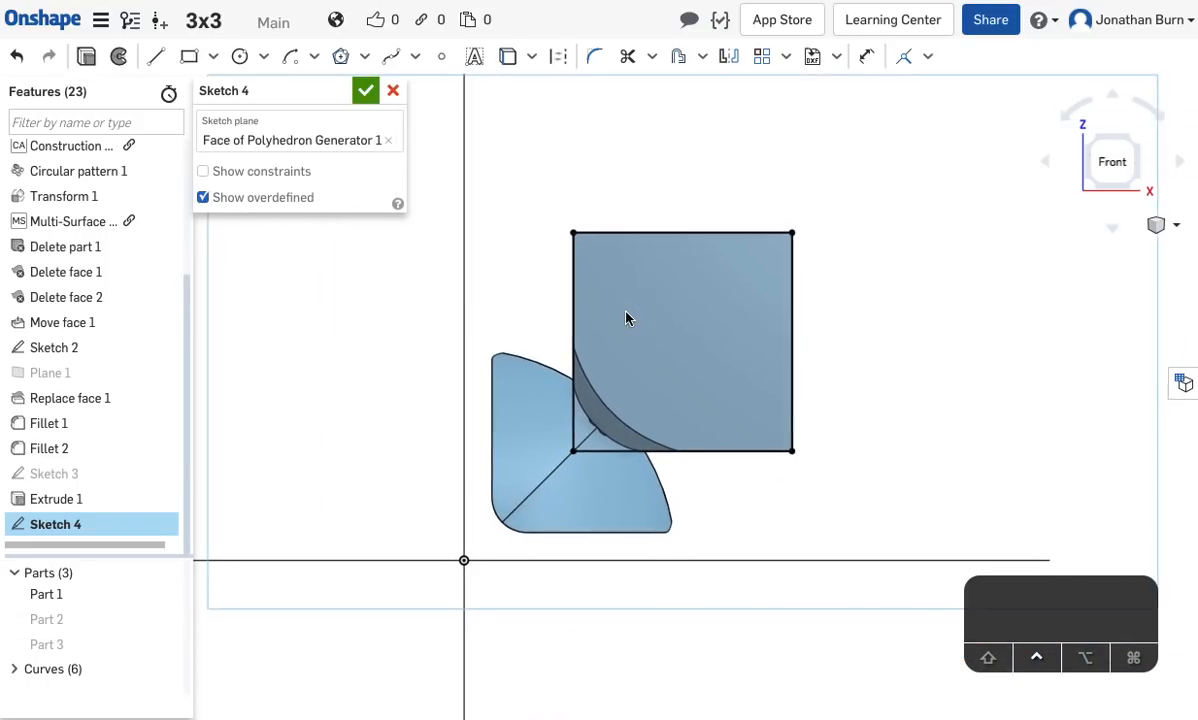
mouse_move(978, 373)
right_down()
mouse_move(931, 377)
mouse_move(981, 406)
mouse_move(1062, 374)
mouse_move(1063, 421)
right_up()
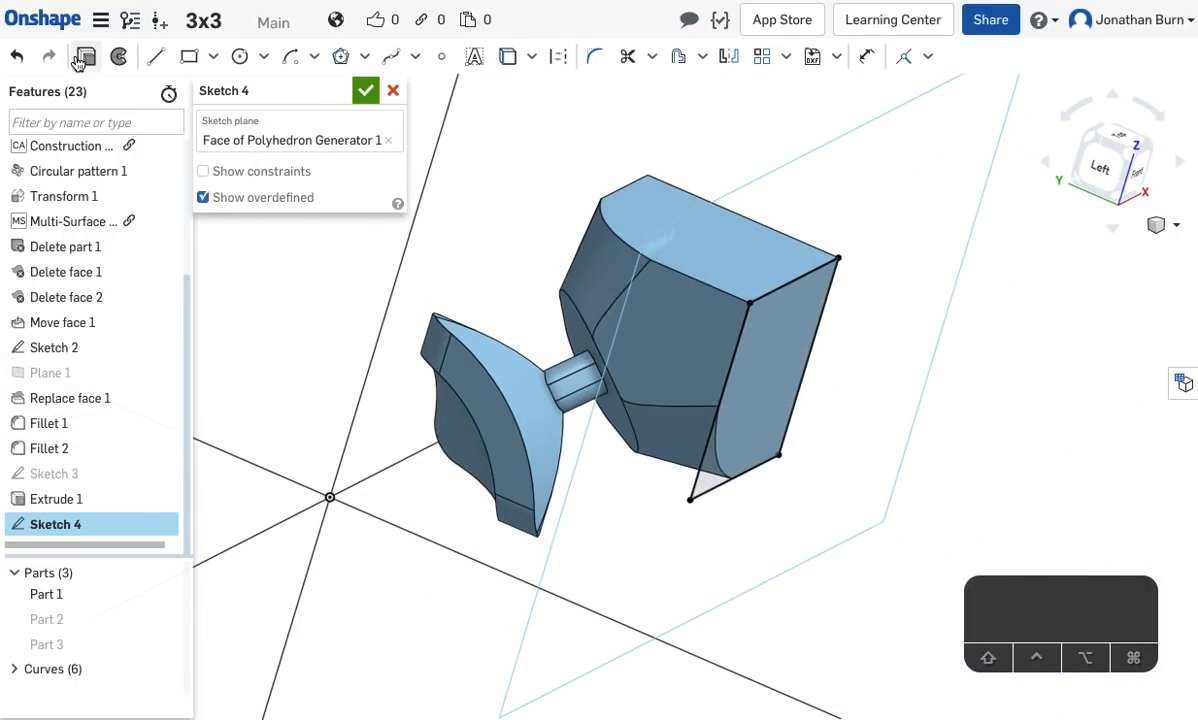
click(82, 58)
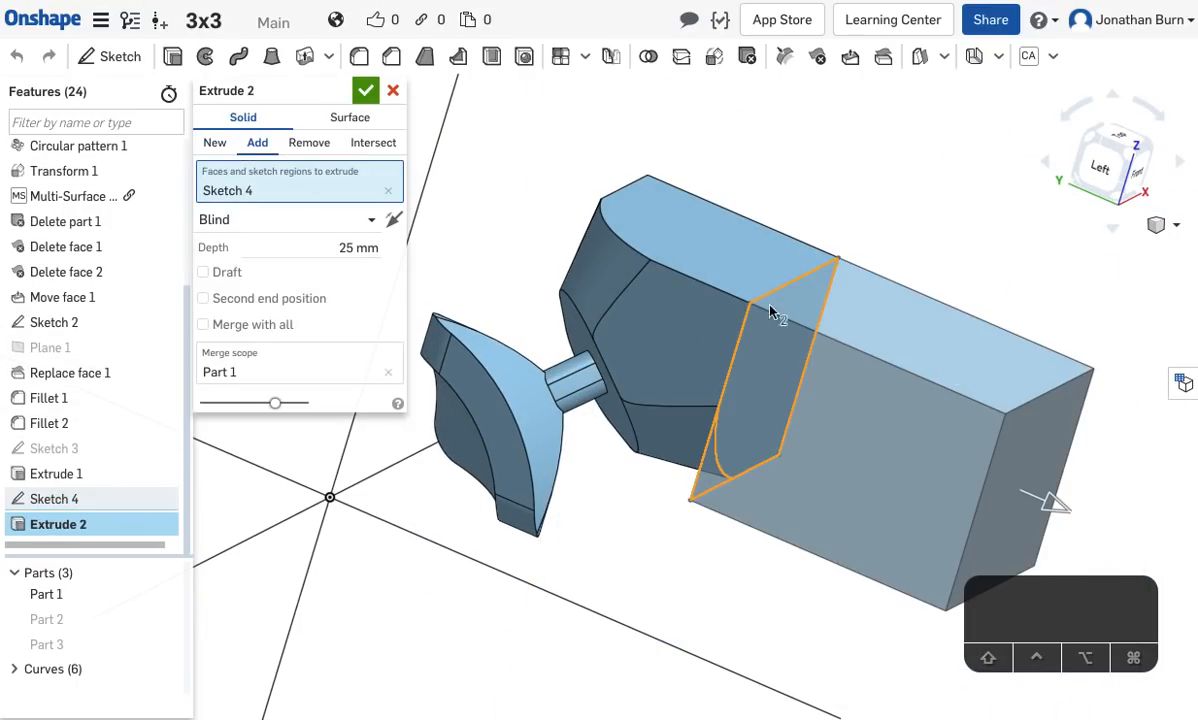
click(392, 222)
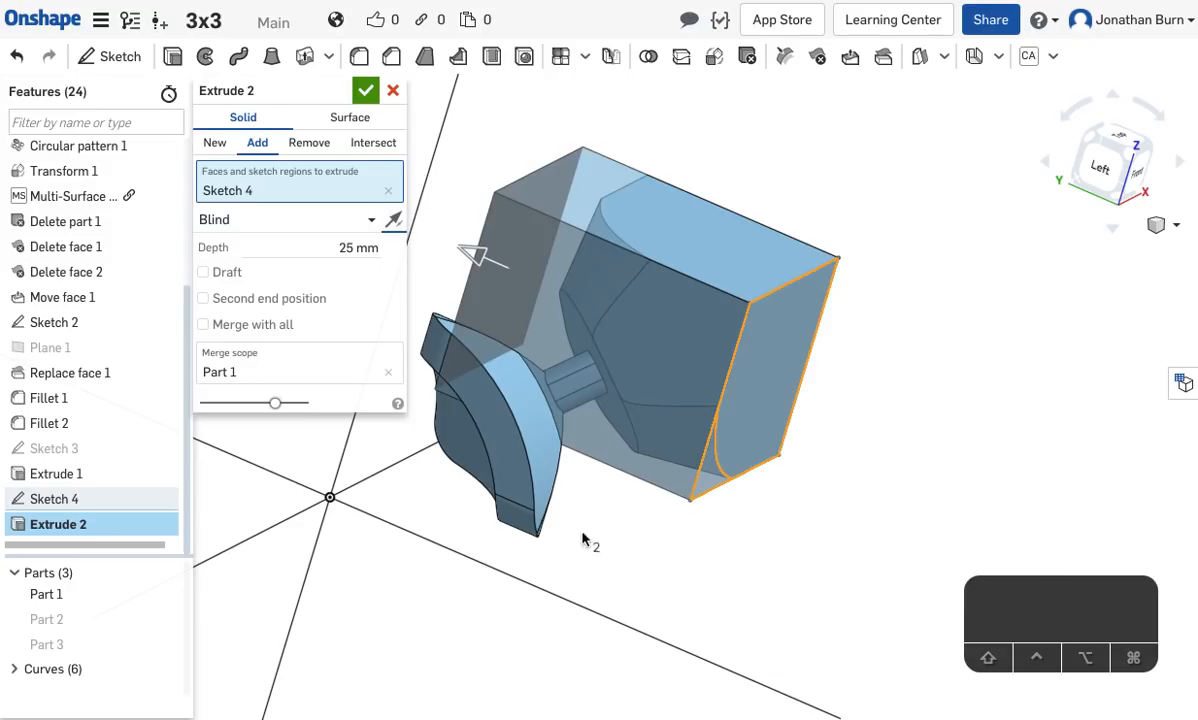
click(344, 250)
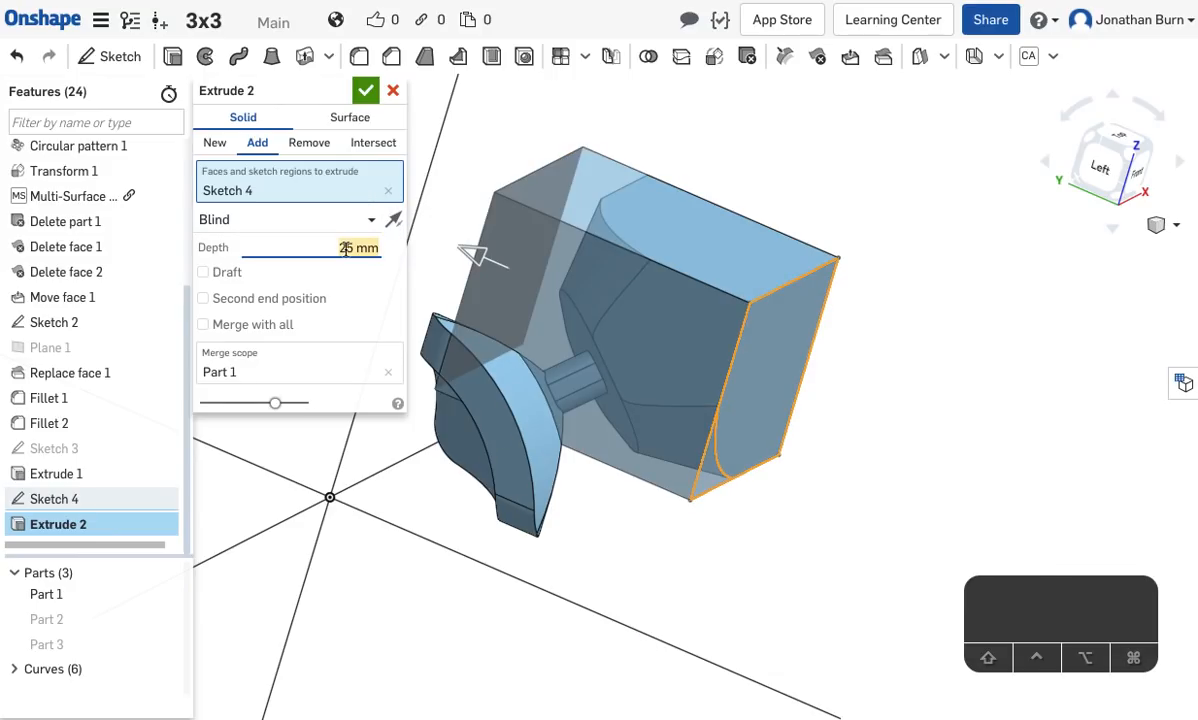
key(BackSpace)
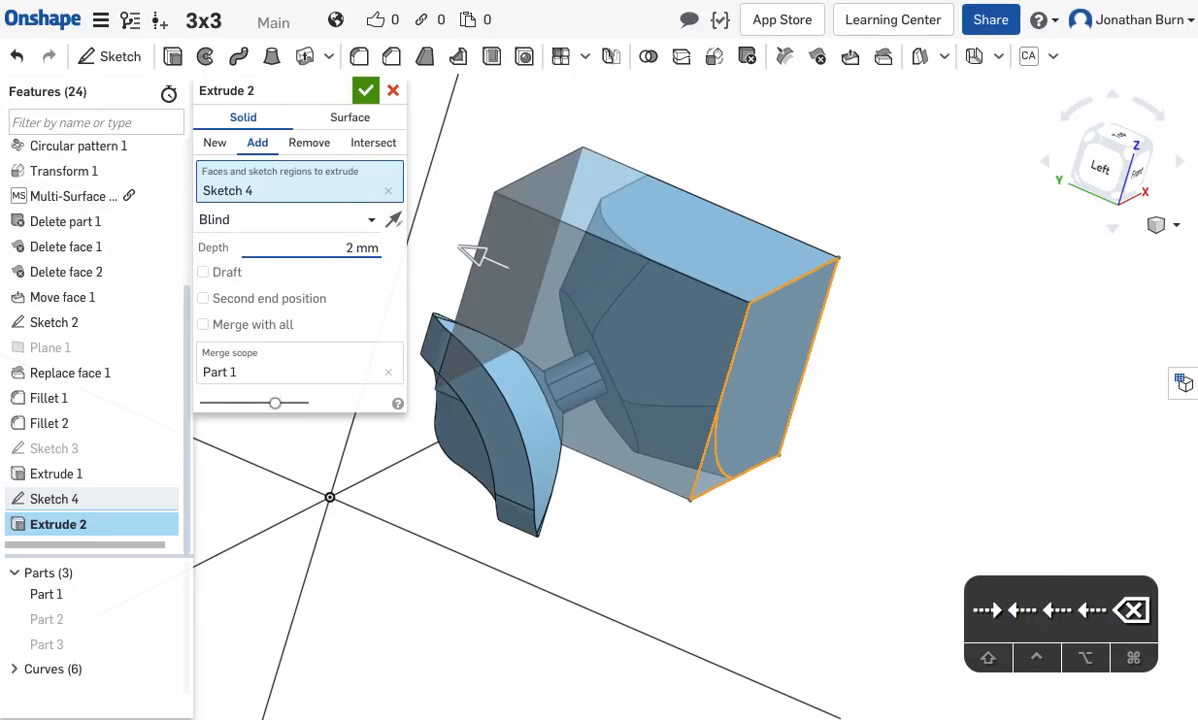
key(BackSpace)
text(1)
key(Return)
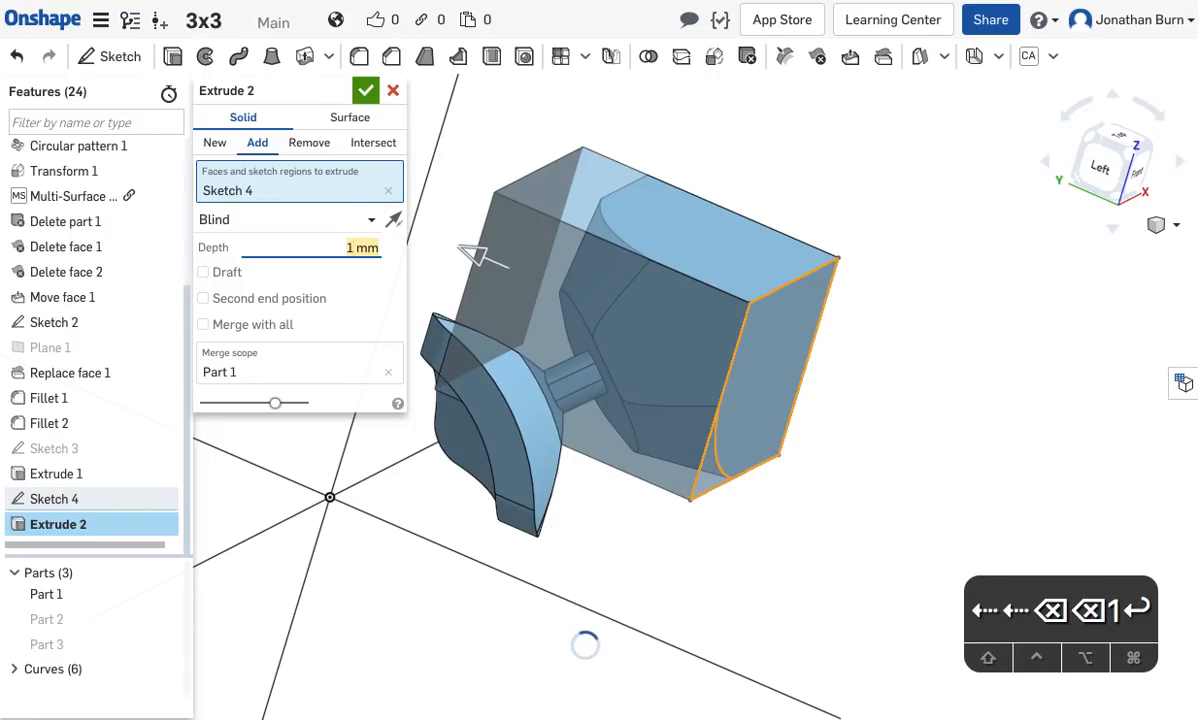
Set the square plate's extrude depth to 1.5 mm and finish the extrusion.
scroll(816, 457, up, 4)
right_drag(816, 457, 817, 346)
right_drag(769, 322, 743, 279)
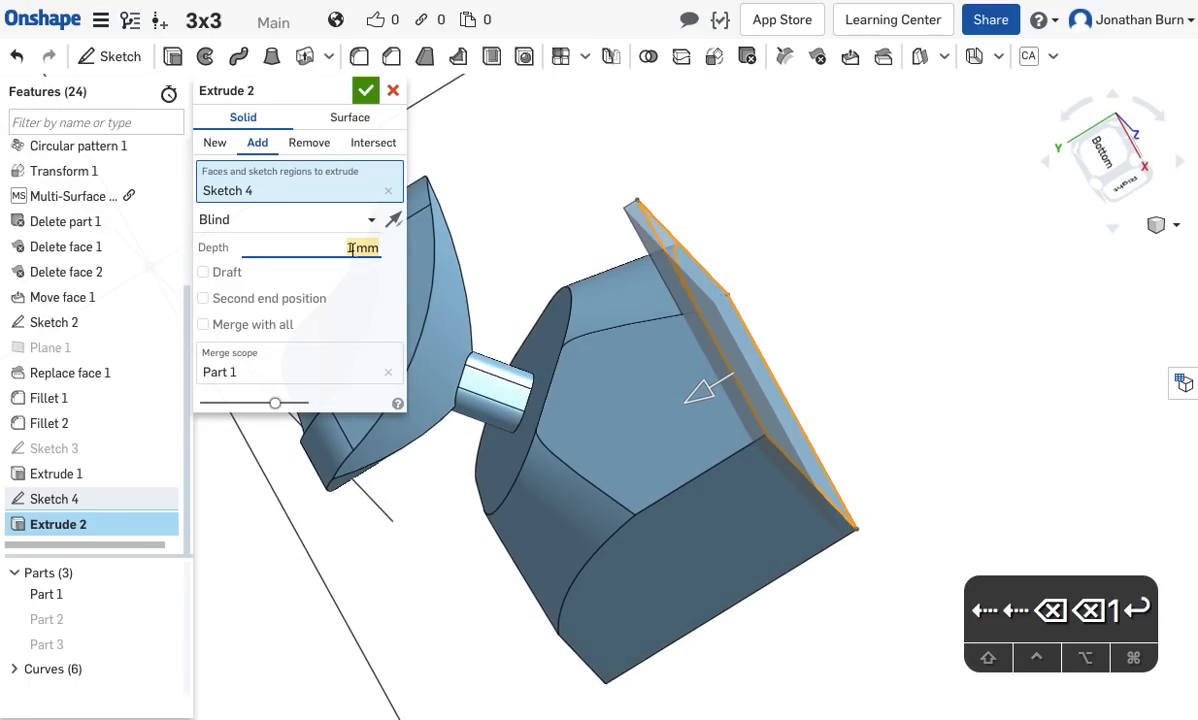
key(Right)
text(.5)
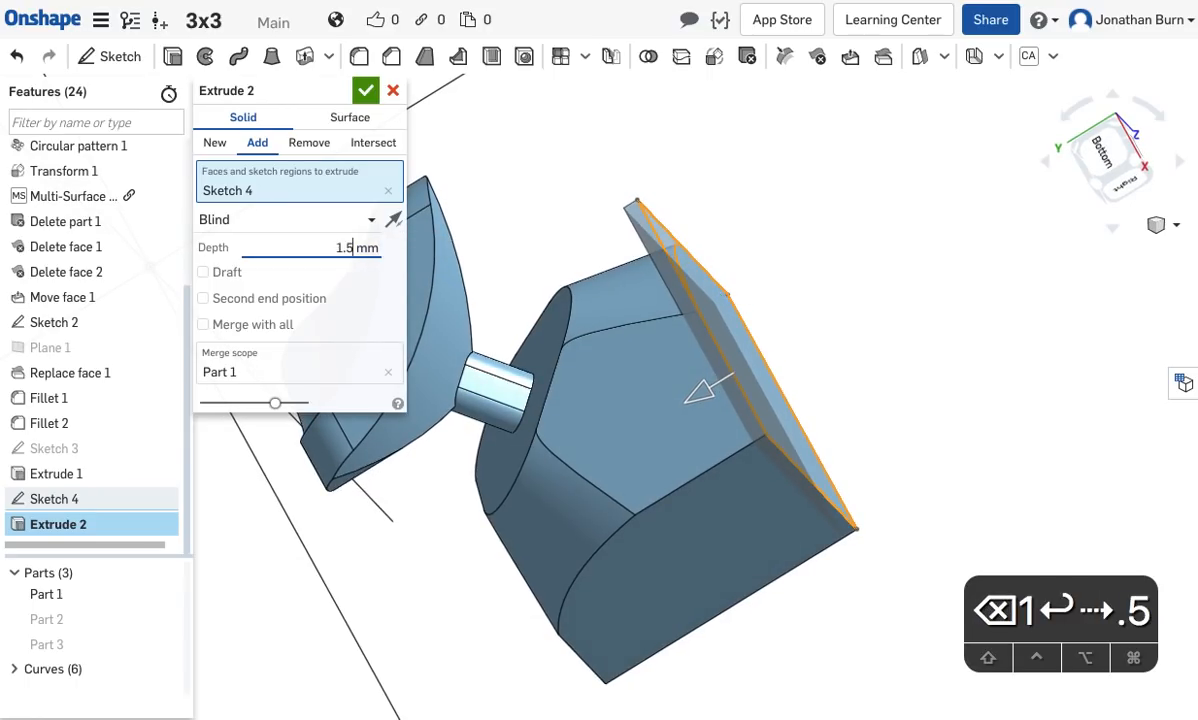
key(Return)
right_drag(989, 366, 638, 336)
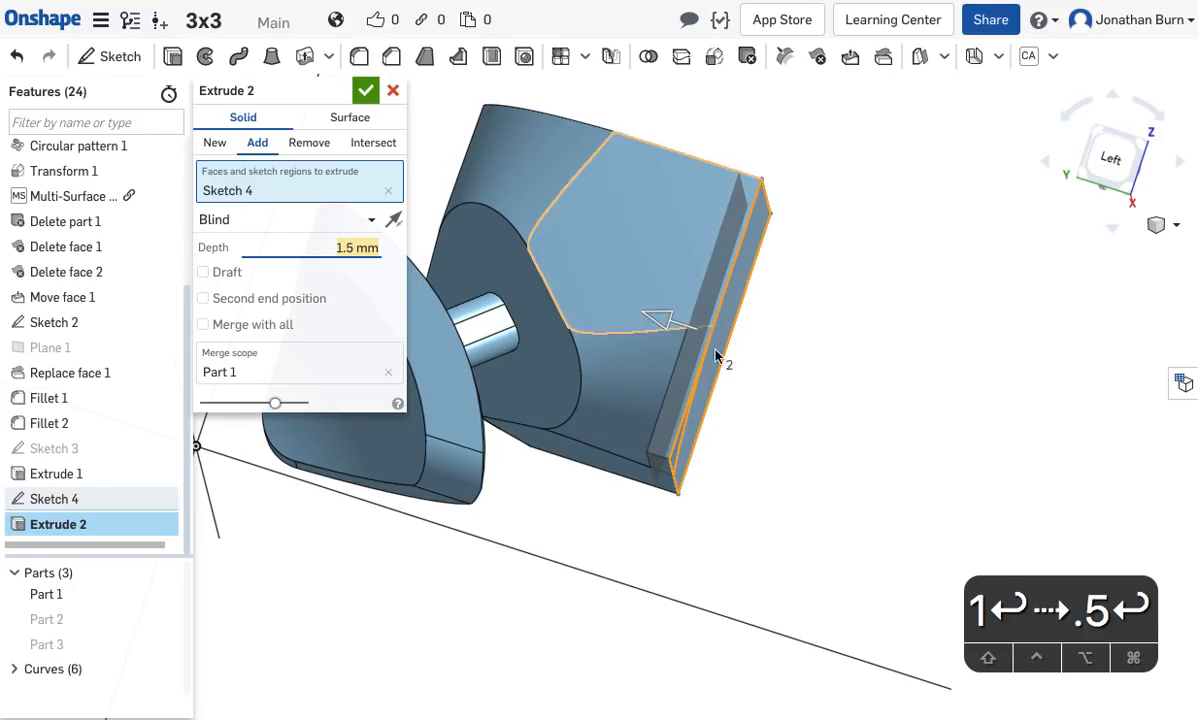
right_drag(845, 340, 797, 585)
middle_drag(795, 578, 928, 565)
middle_drag(709, 514, 812, 520)
mouse_move(860, 527)
right_down()
mouse_move(845, 521)
mouse_move(879, 515)
right_up()
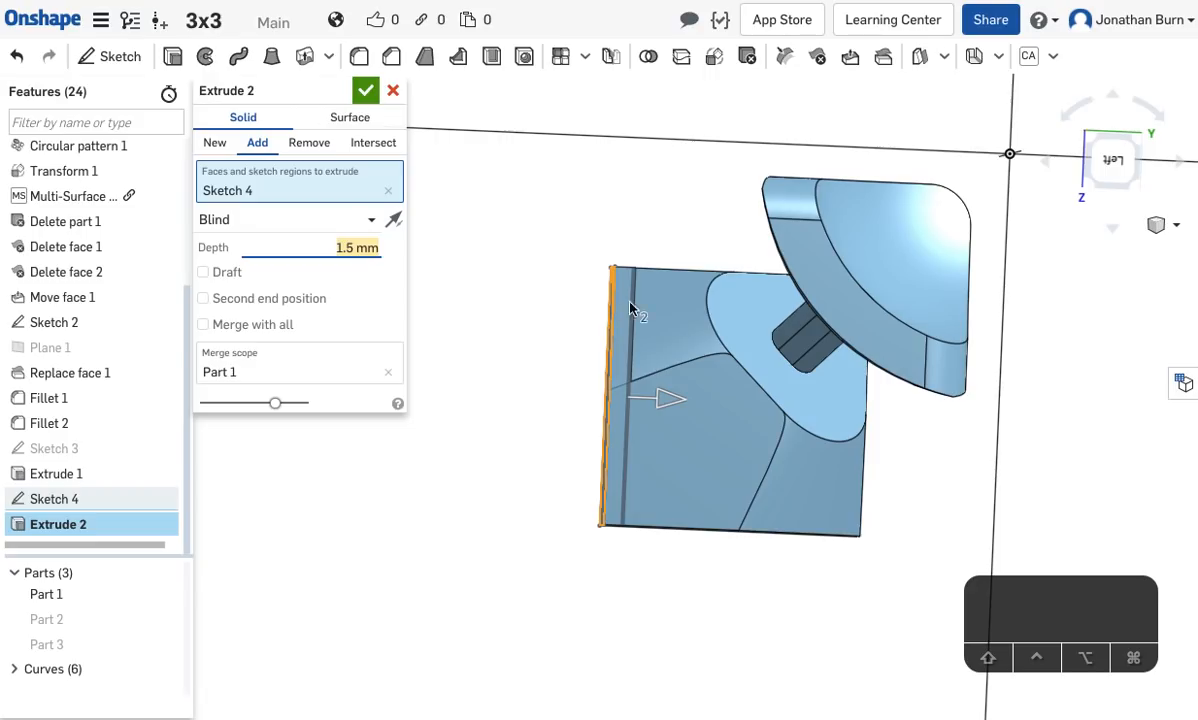
right_drag(560, 255, 430, 120)
click(366, 91)
Start a Construction Axis feature and try to pick the origin point as its origin.
right_drag(631, 321, 841, 455)
click(122, 250)
scroll(120, 252, up, 1)
click(70, 194)
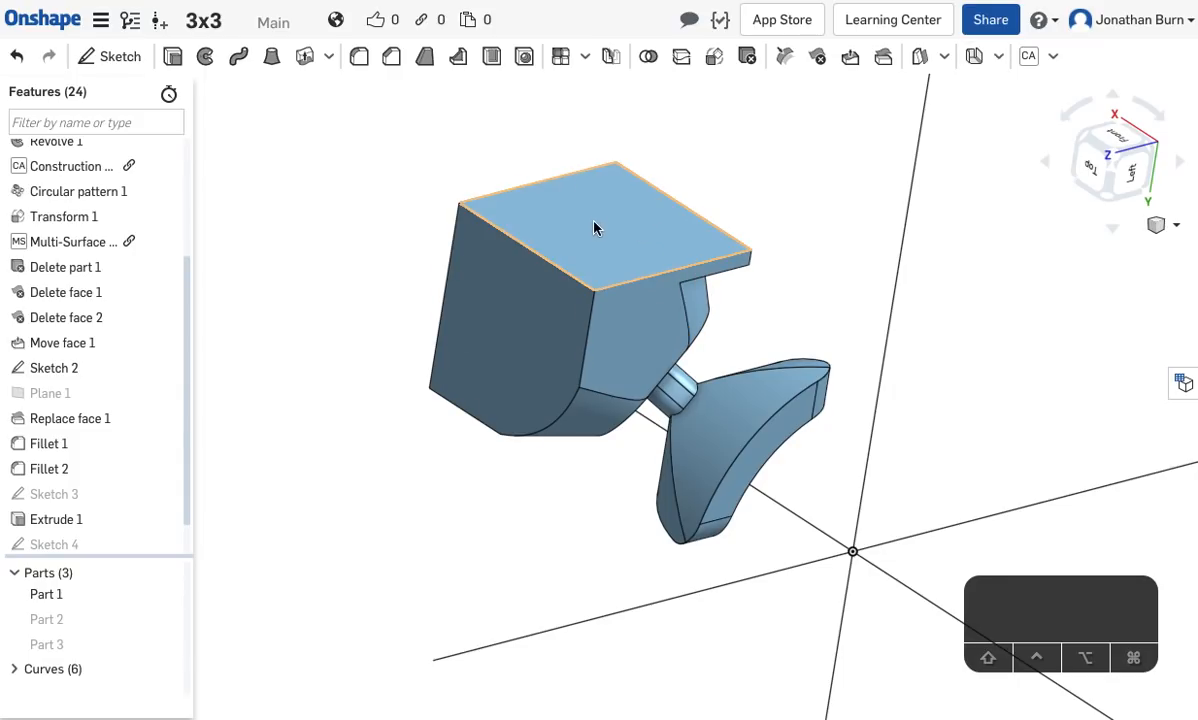
right_drag(668, 340, 666, 240)
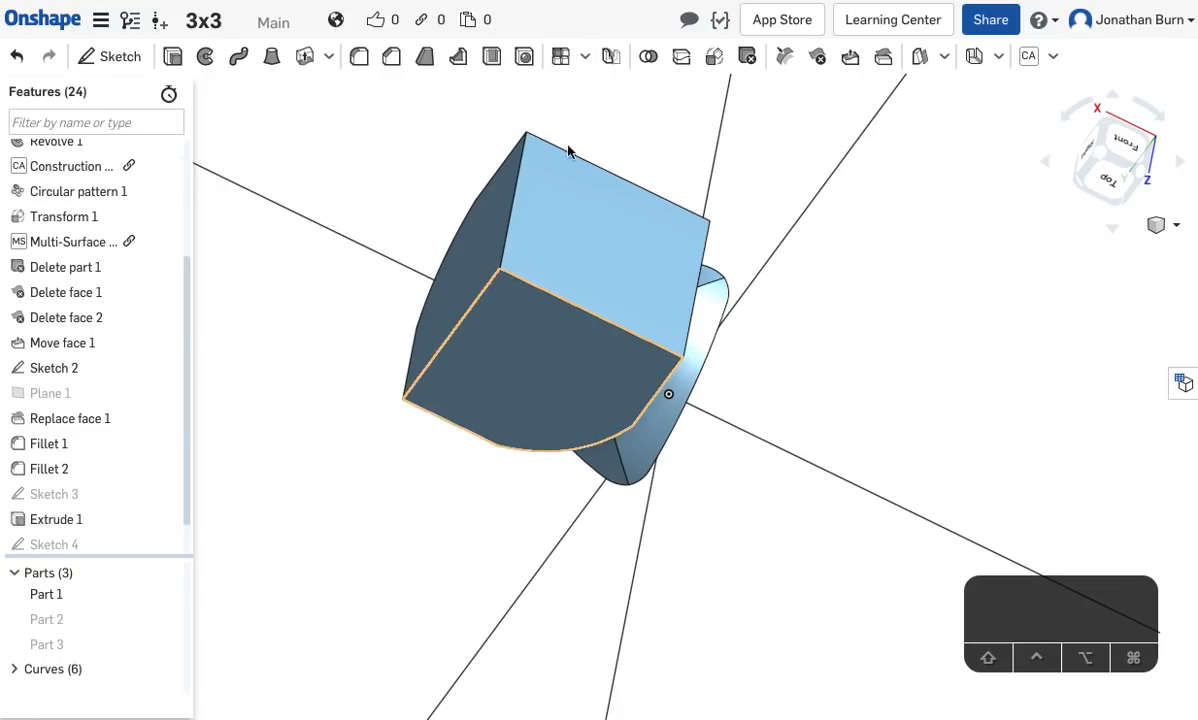
right_drag(869, 340, 816, 323)
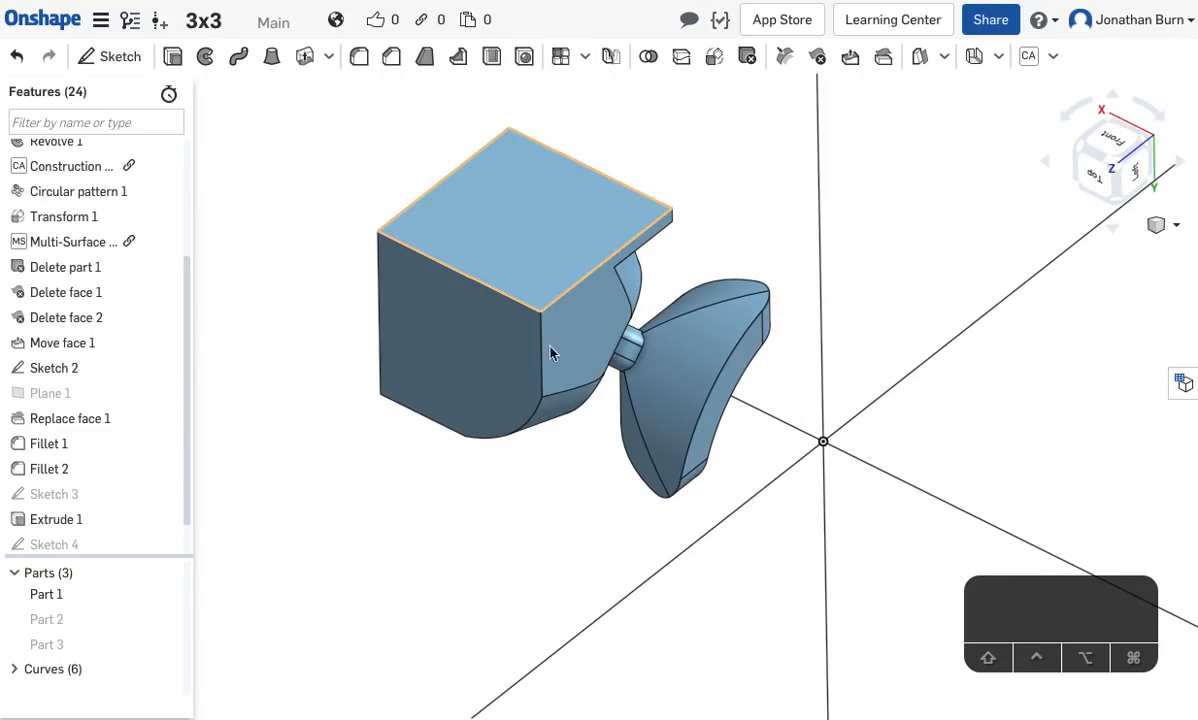
click(1056, 58)
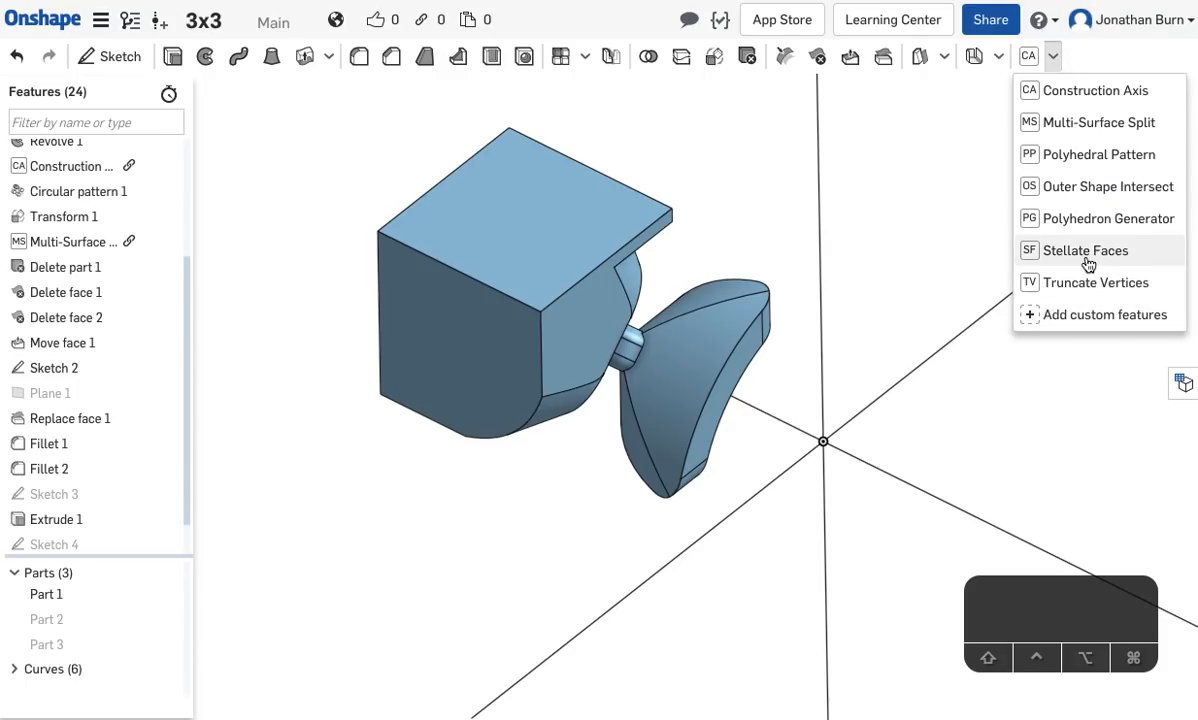
click(1095, 91)
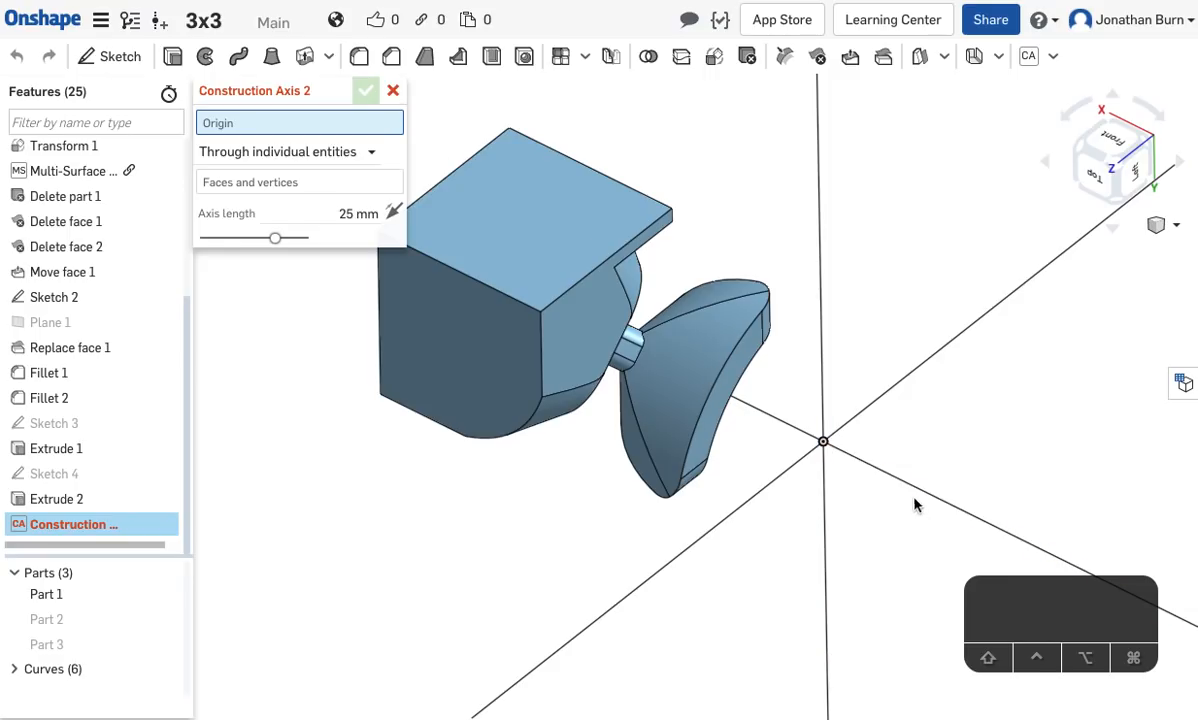
click(822, 448)
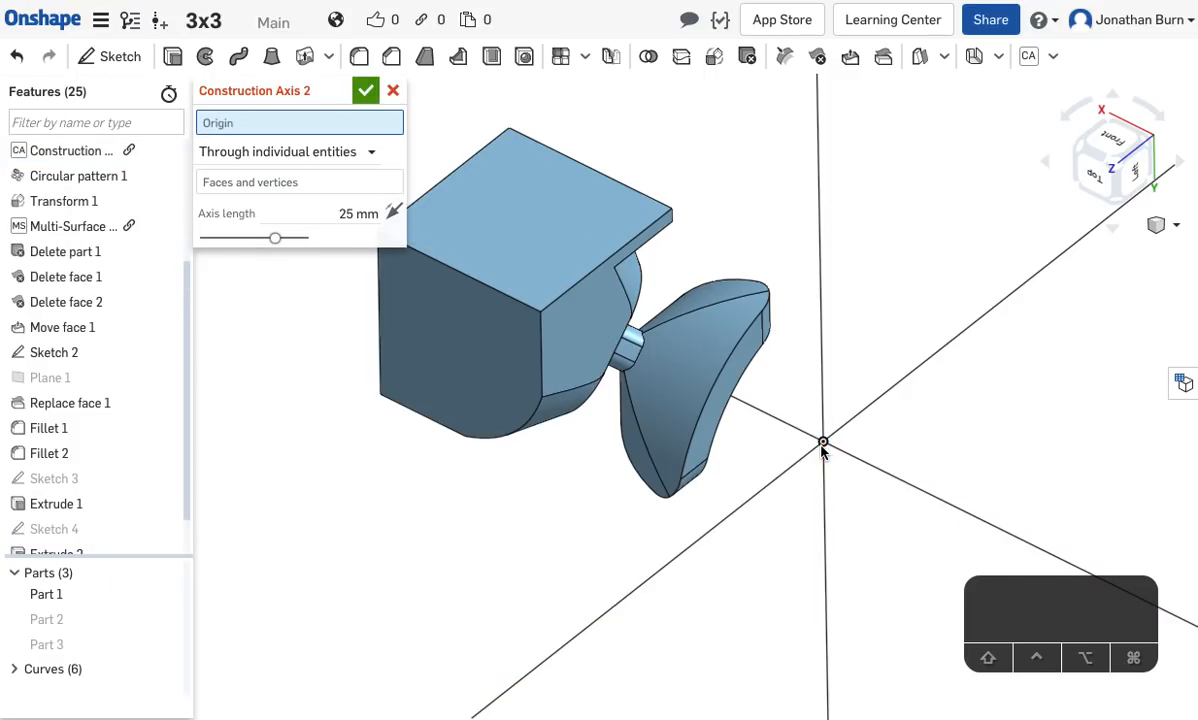
Hide all the axis curves around the origin and pick the origin vertex as the construction axis's origin.
scroll(823, 450, up, 5)
scroll(826, 466, down, 5)
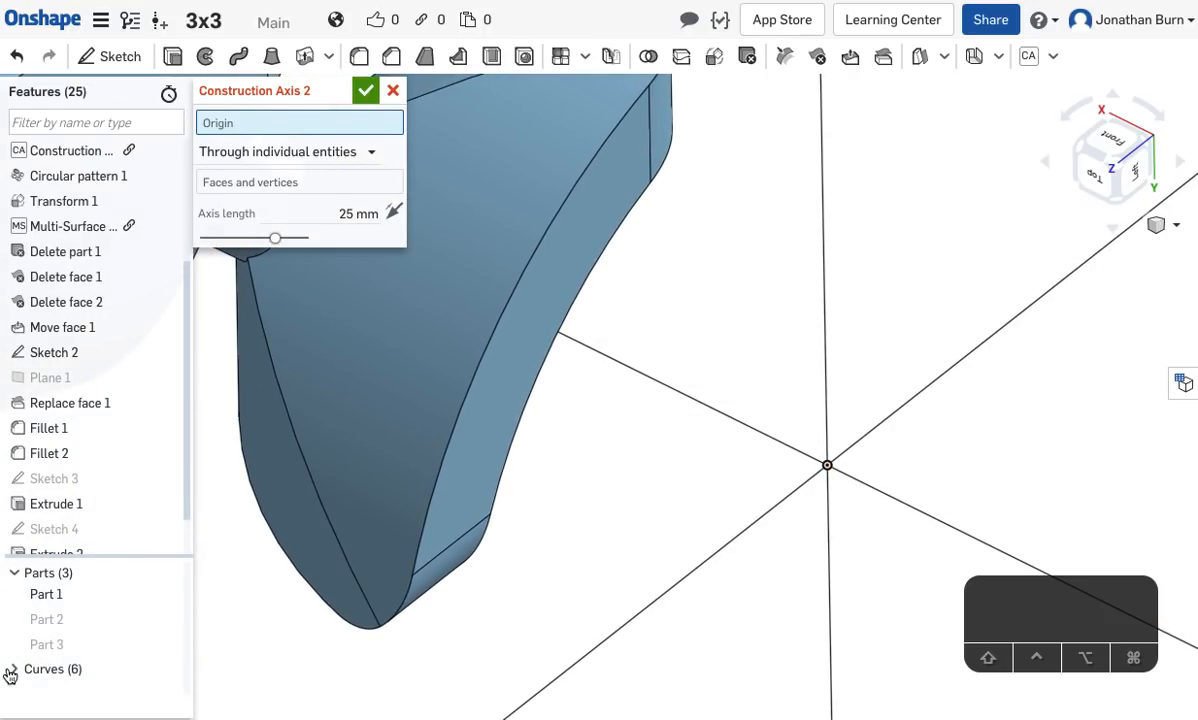
scroll(140, 660, down, 3)
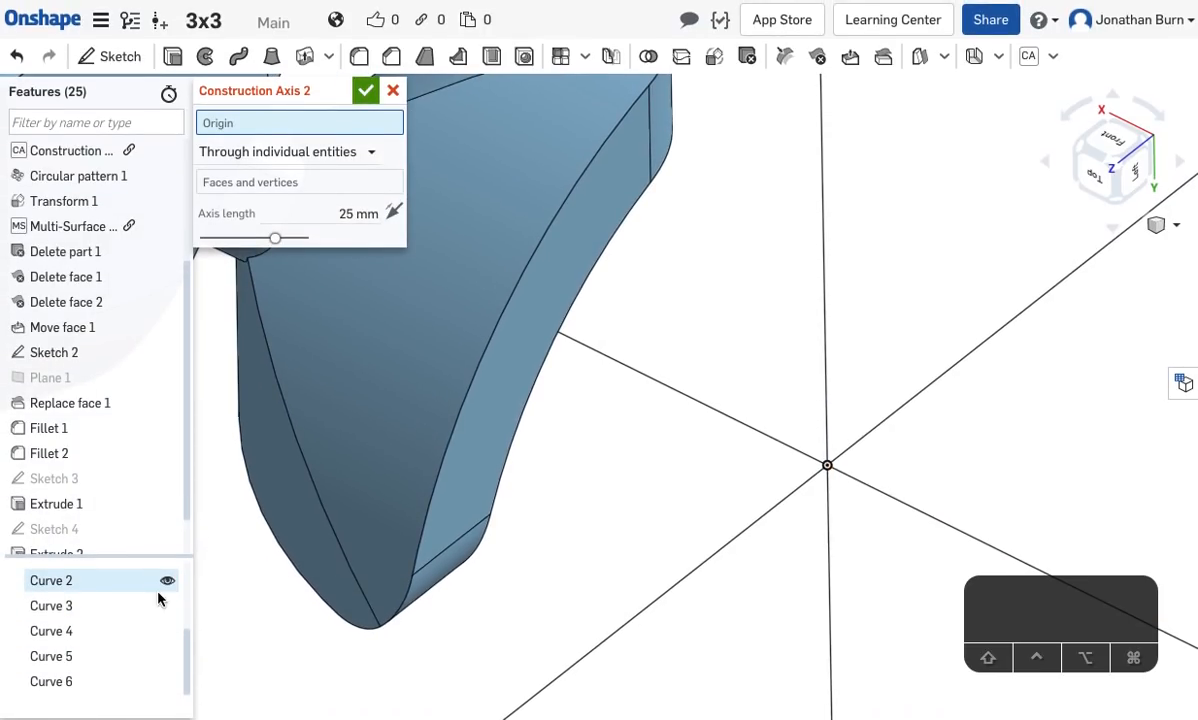
click(166, 683)
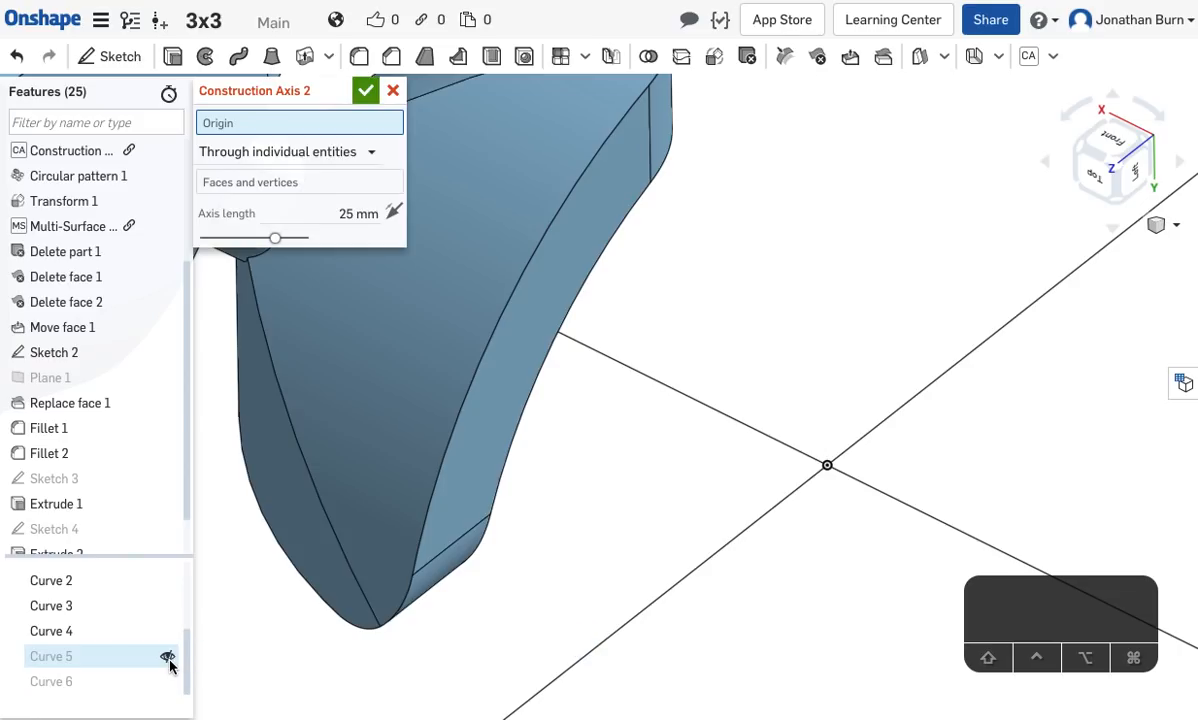
click(166, 657)
click(166, 632)
click(166, 608)
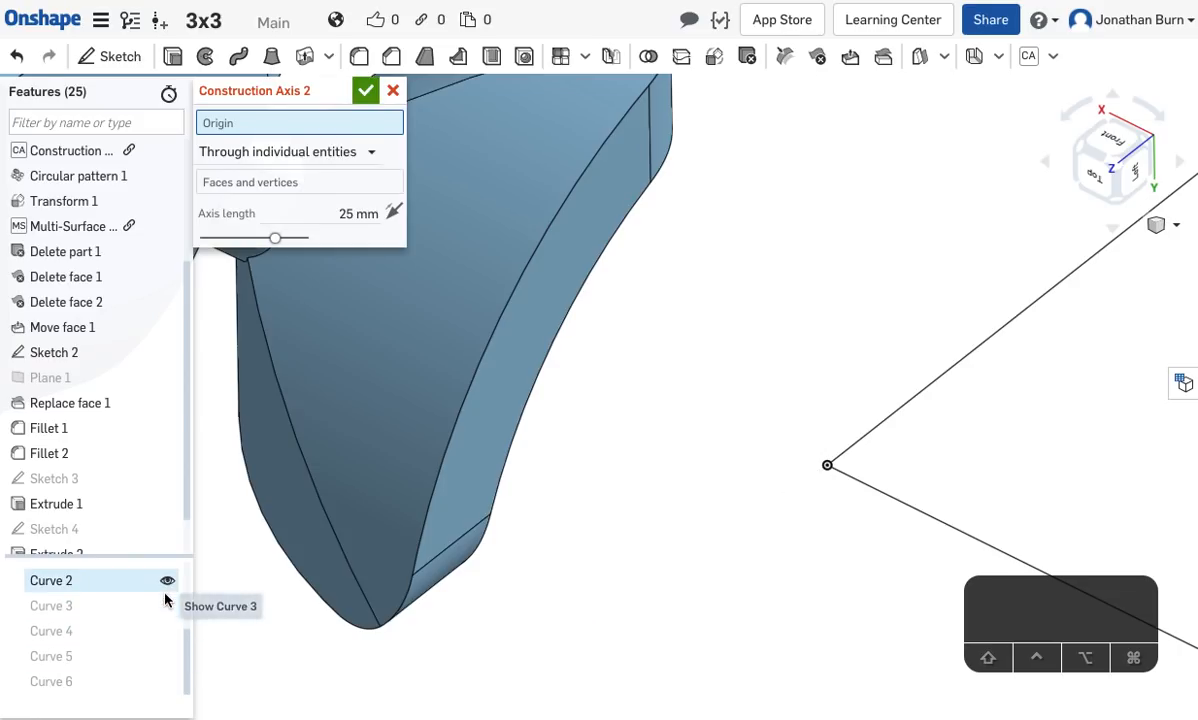
right_click(934, 382)
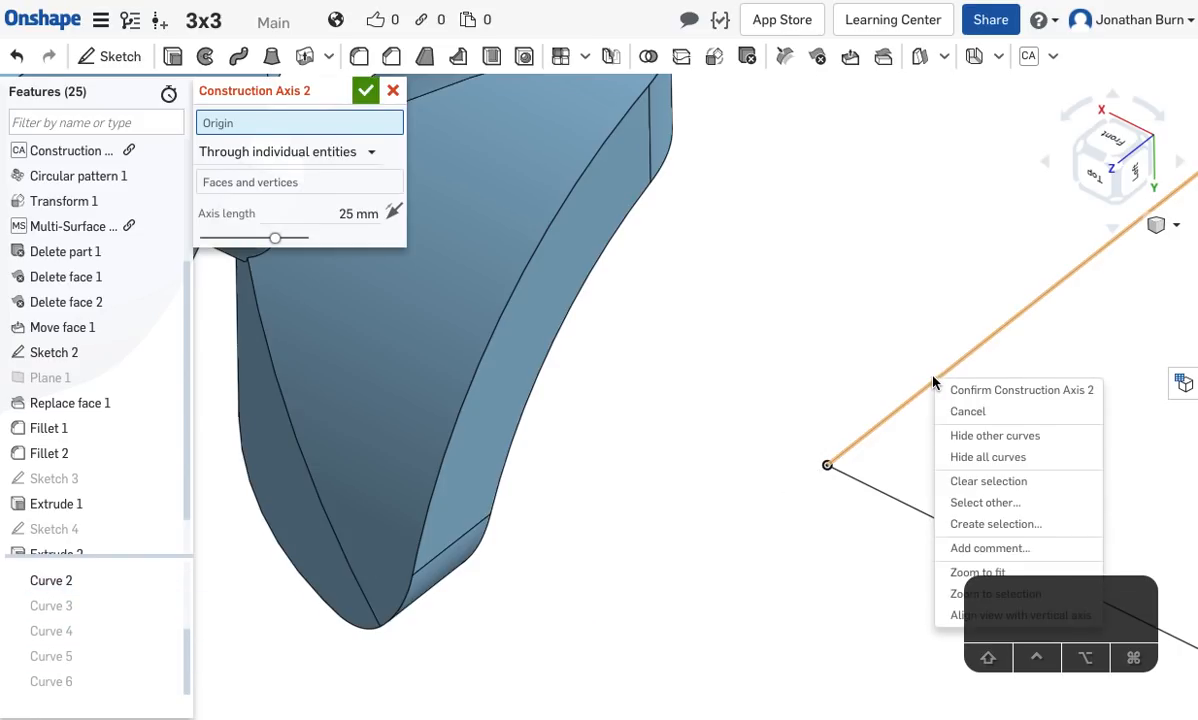
click(1036, 458)
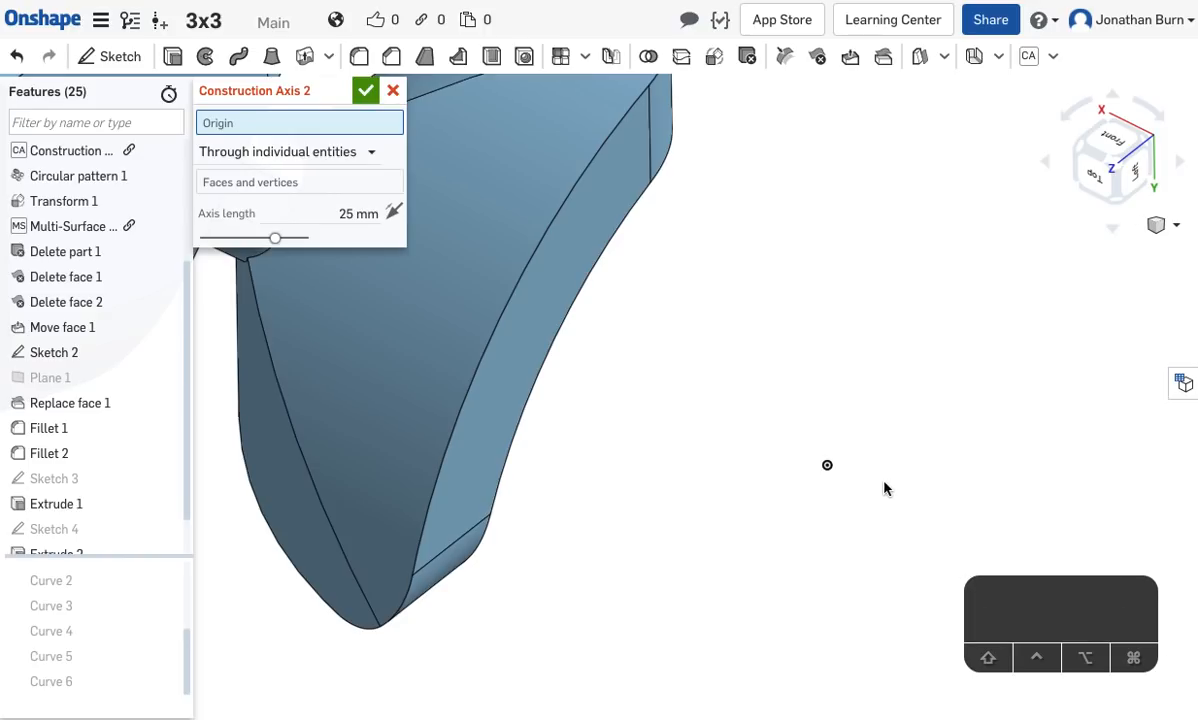
click(828, 470)
scroll(925, 415, down, 5)
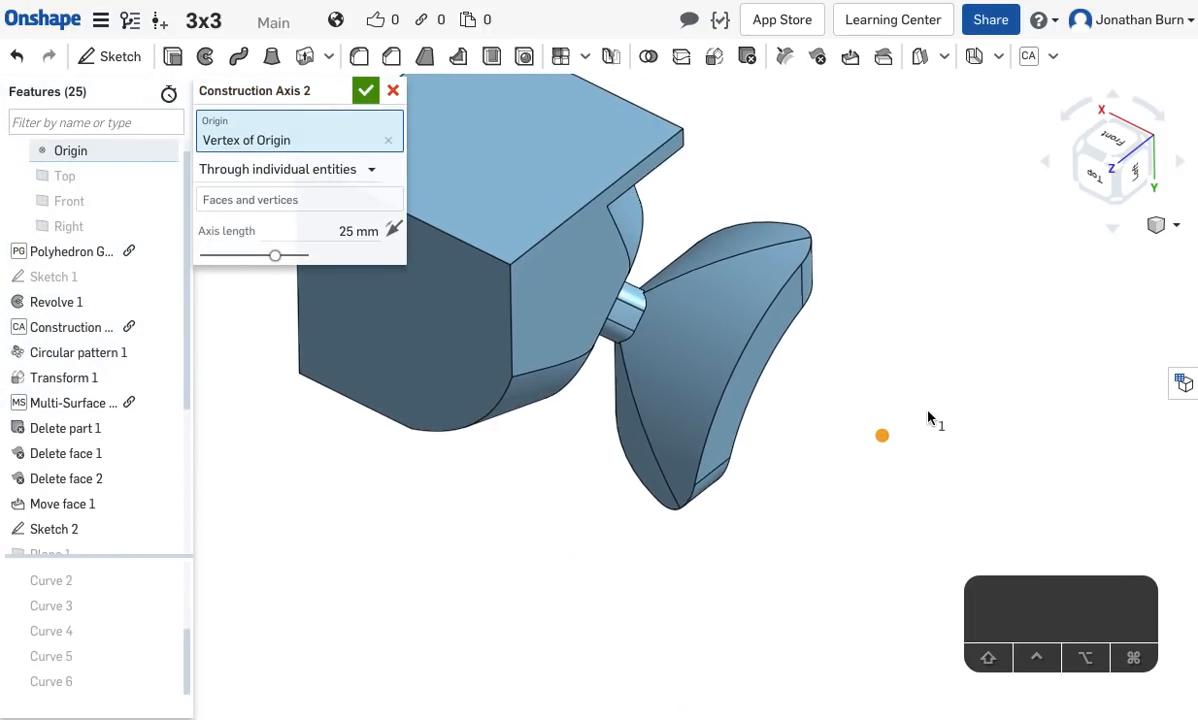
scroll(929, 418, up, 2)
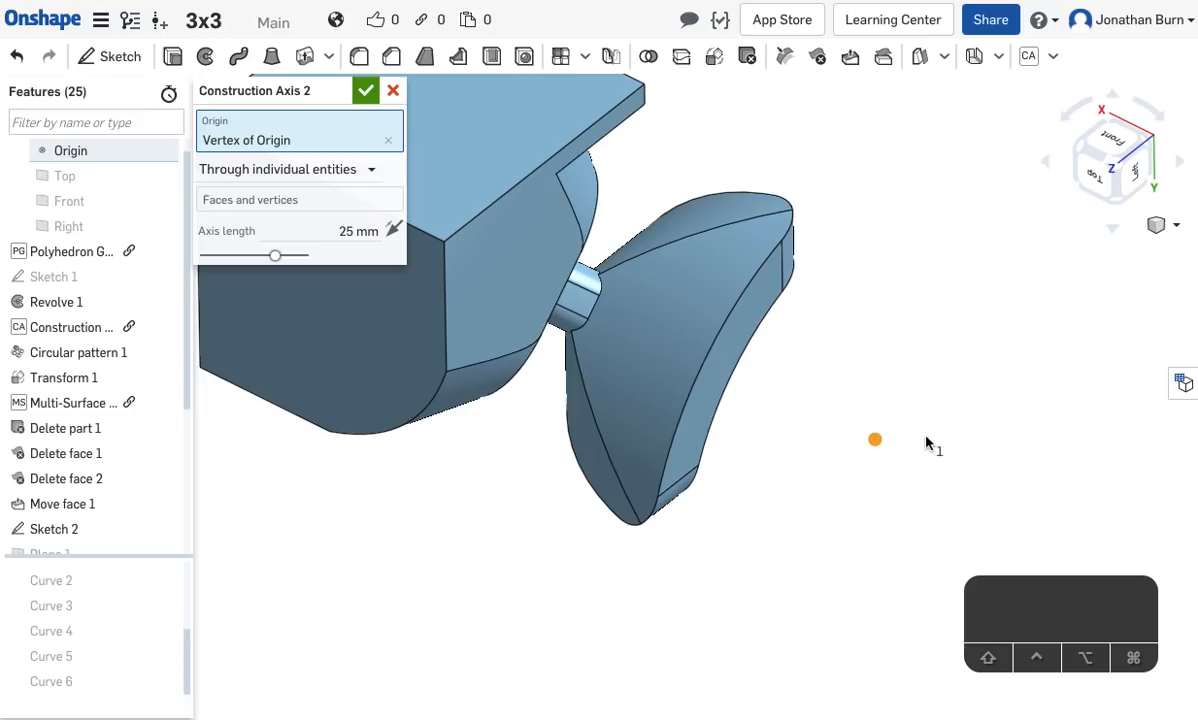
Undo the origin selection and the hiding of the curves.
key(super+z)
key(super+z)
key(super+z)
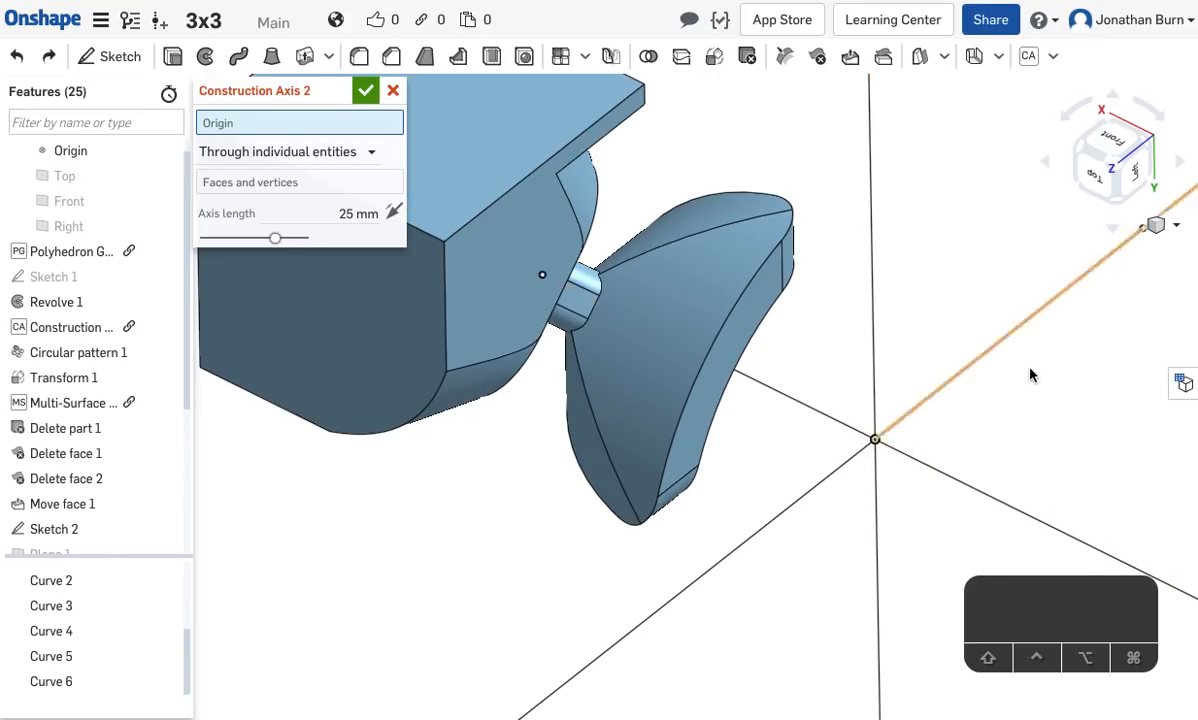
Use Select other at the curves' intersection to set Vertex of Origin as the construction axis's origin.
click(914, 441)
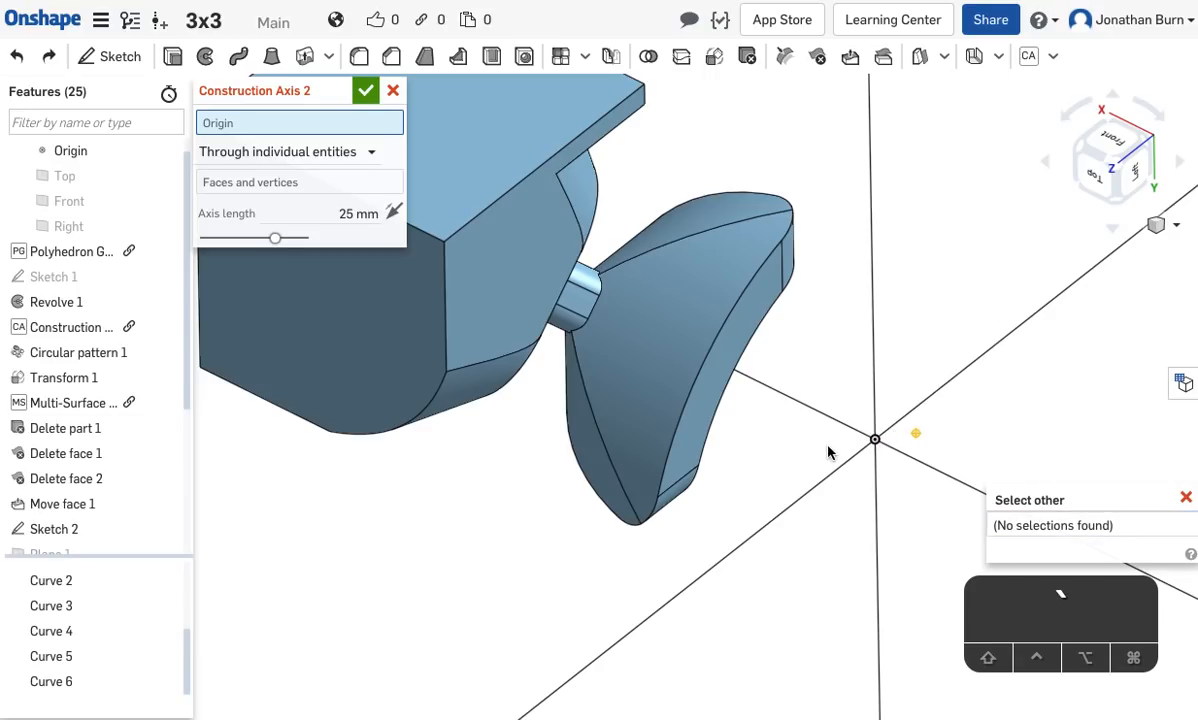
click(875, 442)
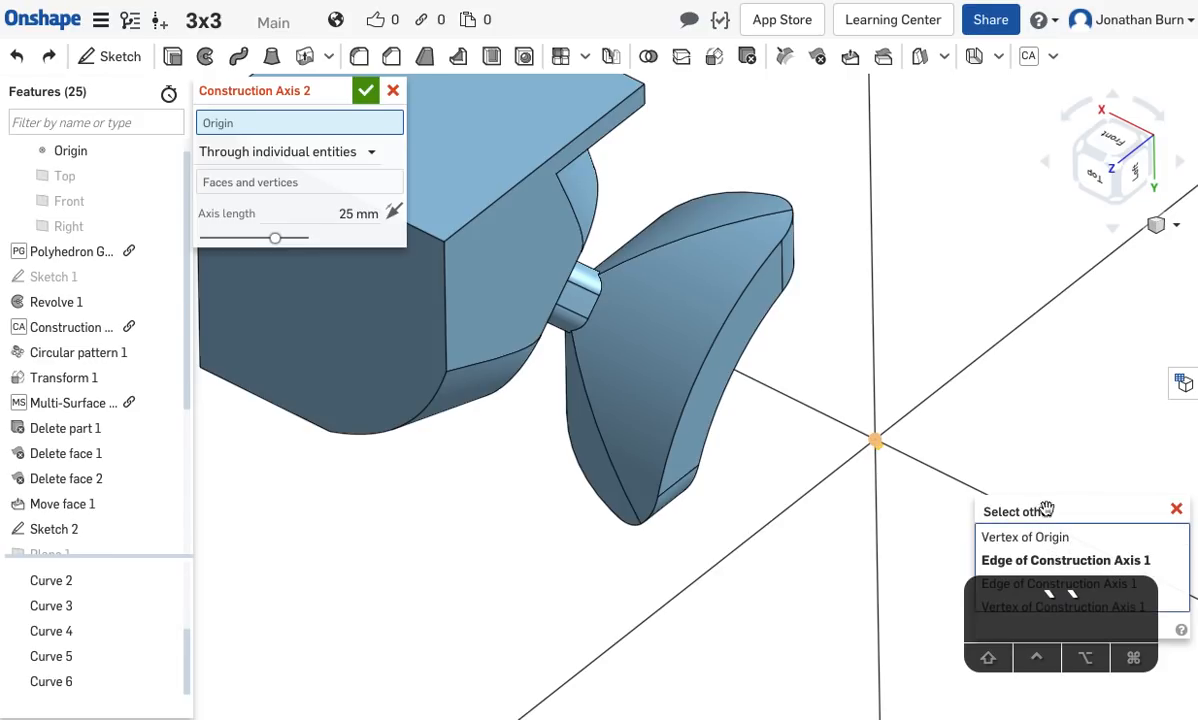
drag(1029, 511, 1010, 334)
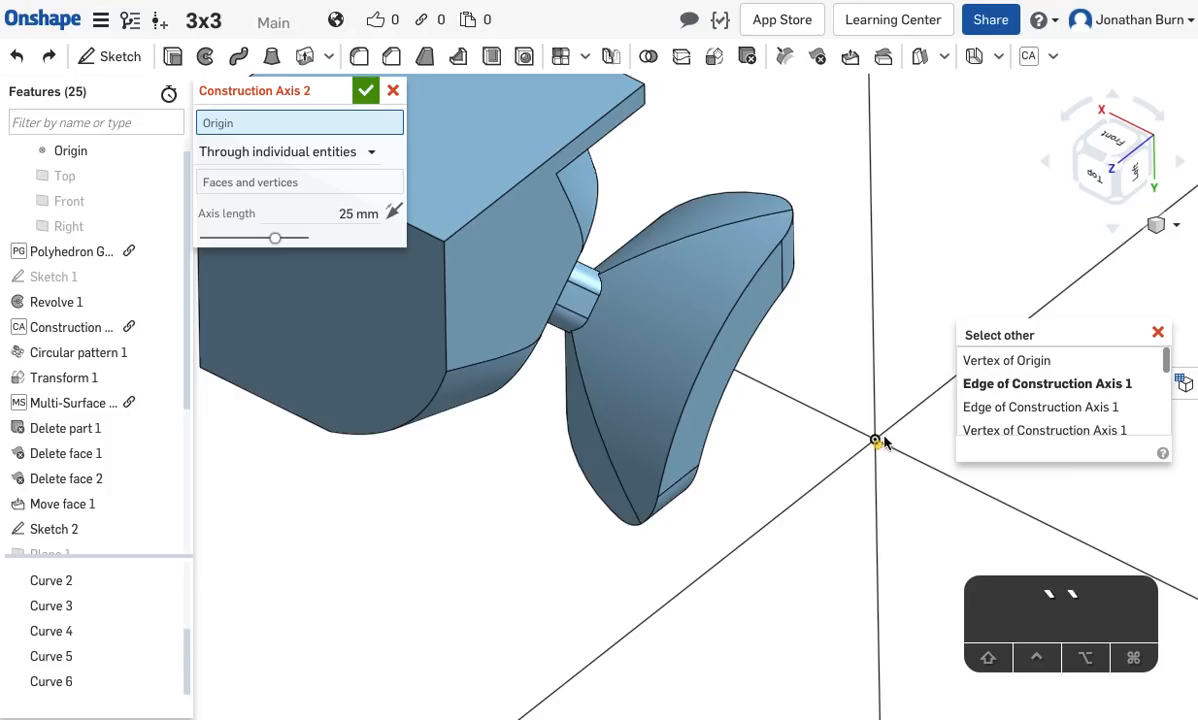
scroll(874, 445, up, 5)
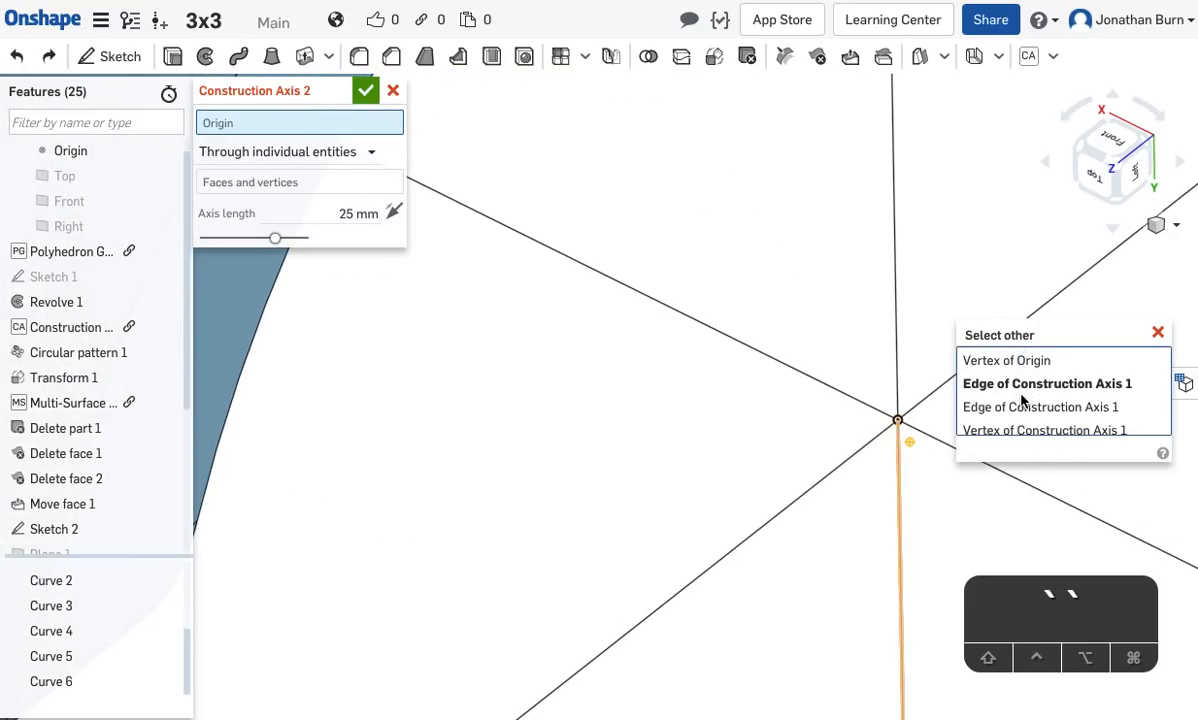
scroll(1016, 406, down, 4)
scroll(1018, 408, up, 4)
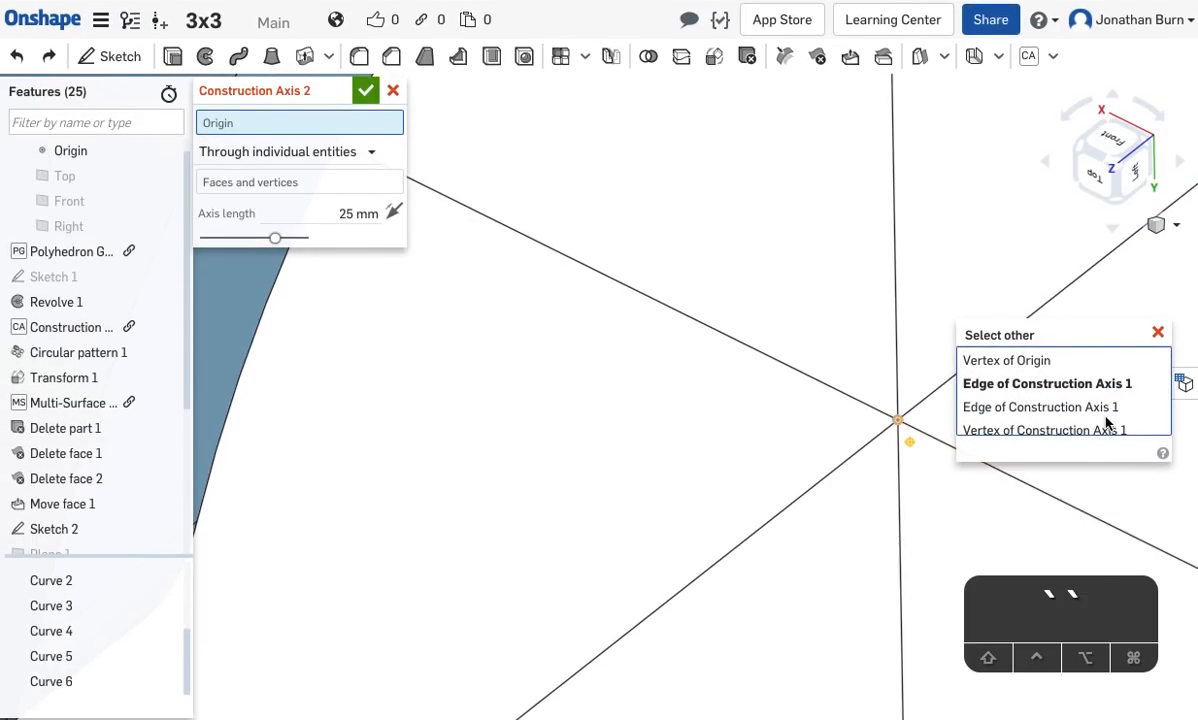
click(1016, 363)
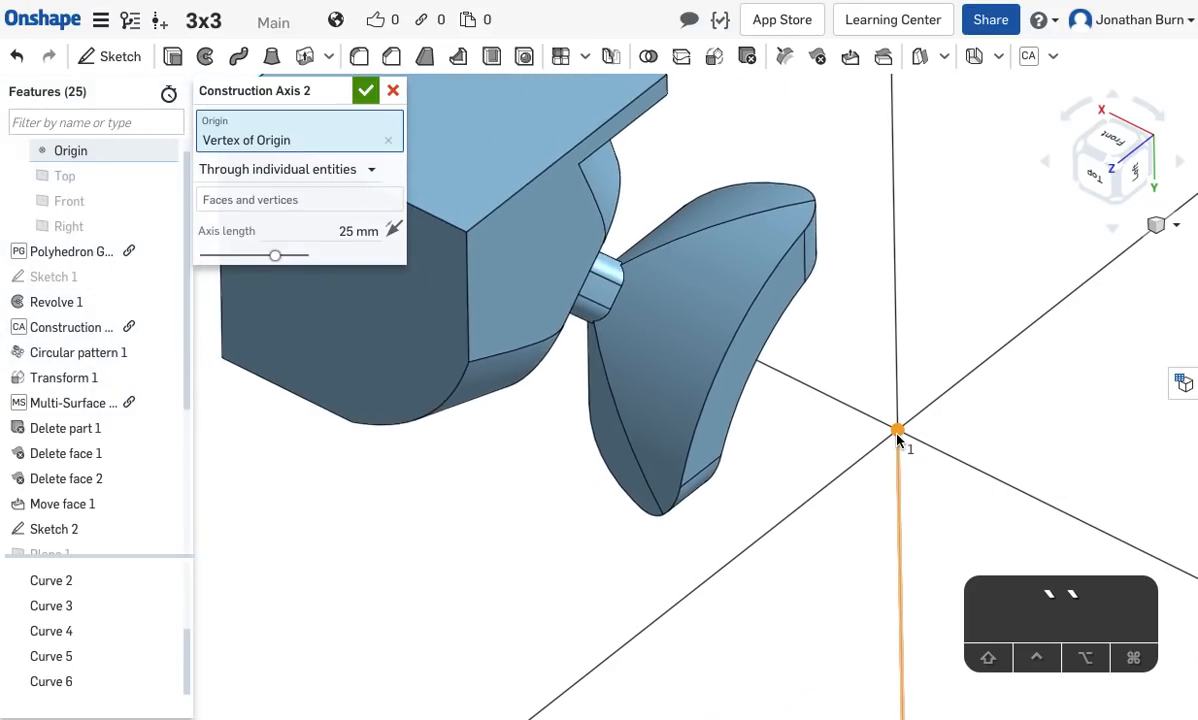
scroll(897, 438, down, 3)
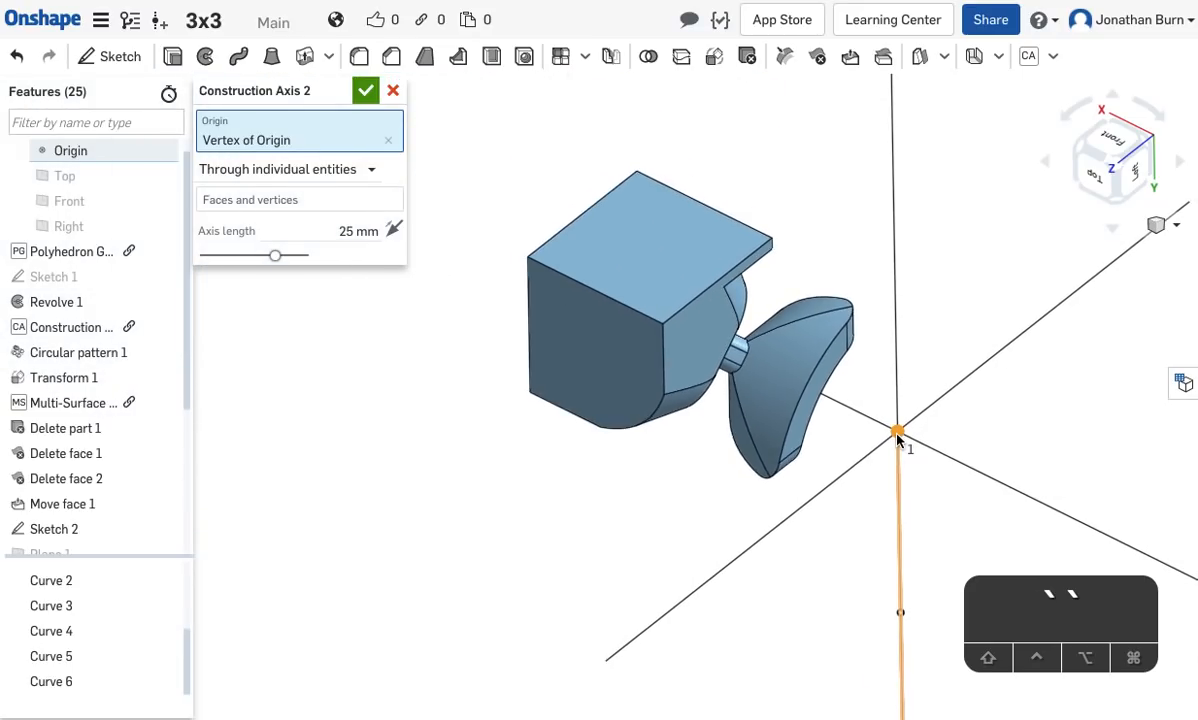
Run the construction axis through the block's outer square corner vertex, keeping Through individual entities, and accept the feature.
click(288, 172)
click(340, 201)
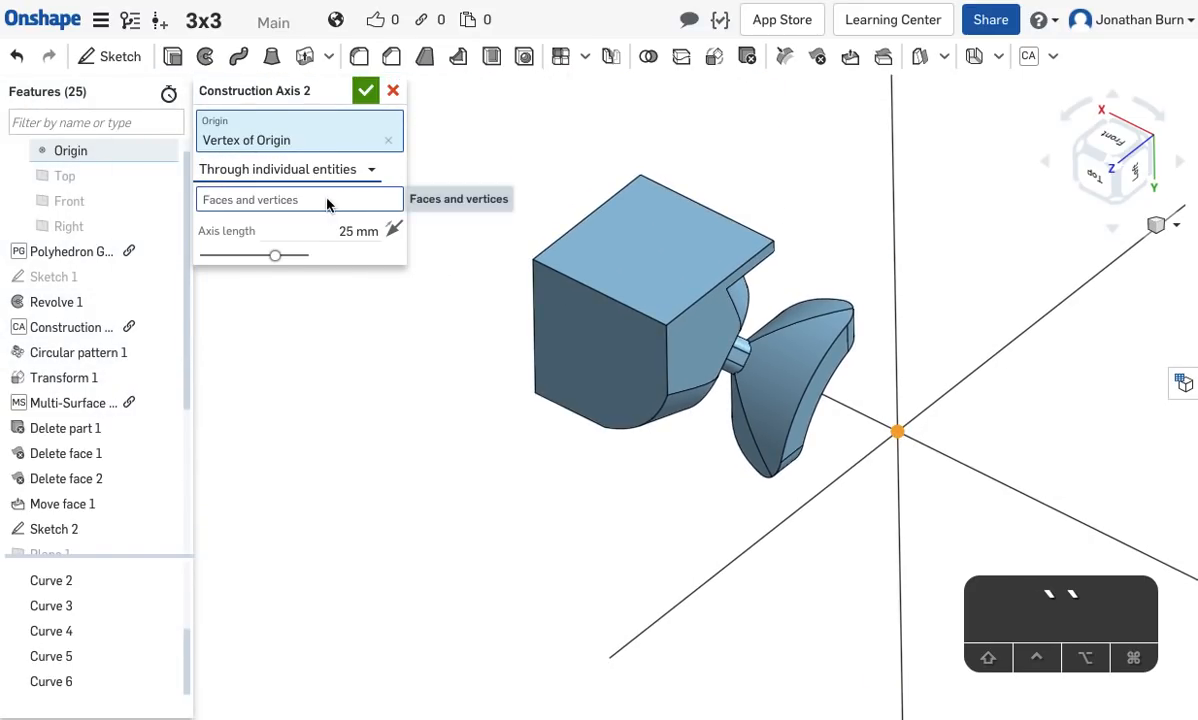
click(322, 198)
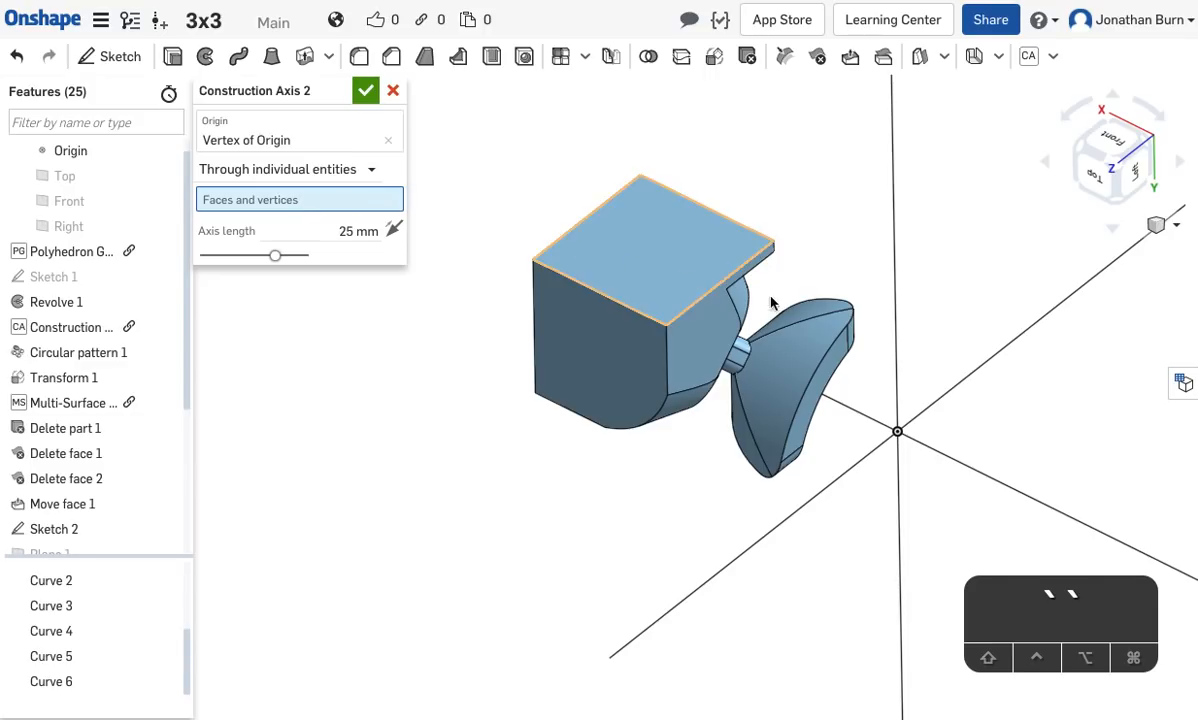
click(532, 261)
right_drag(583, 463, 757, 447)
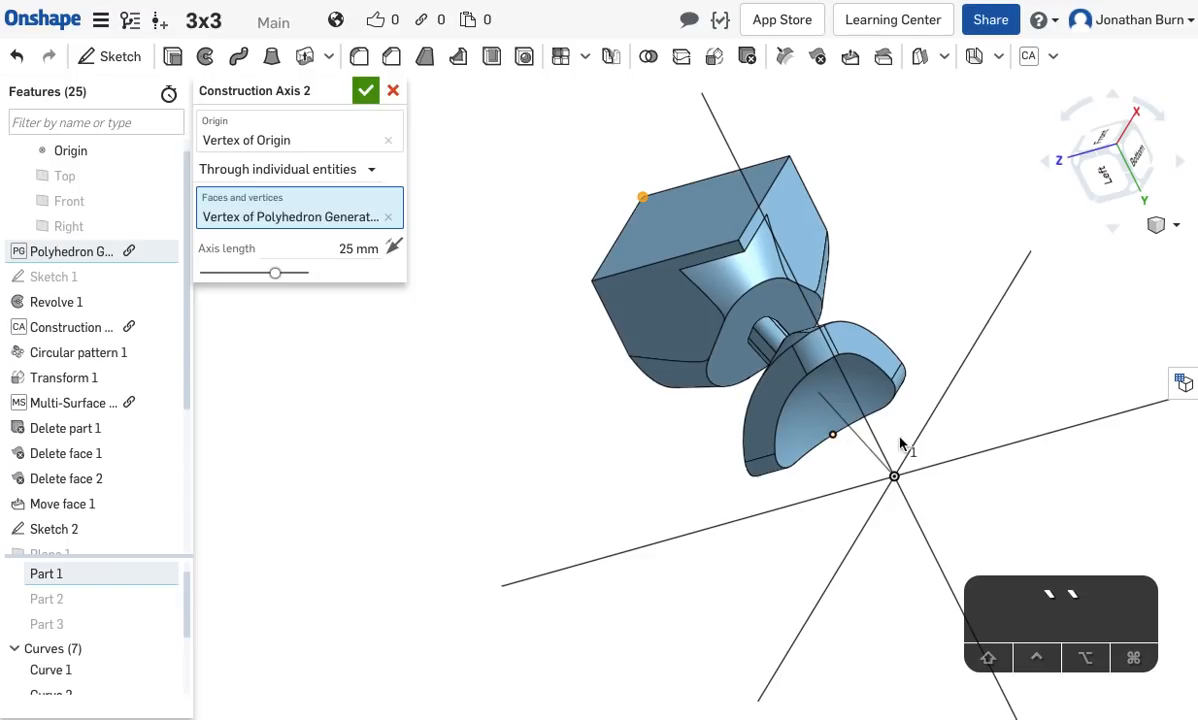
click(362, 91)
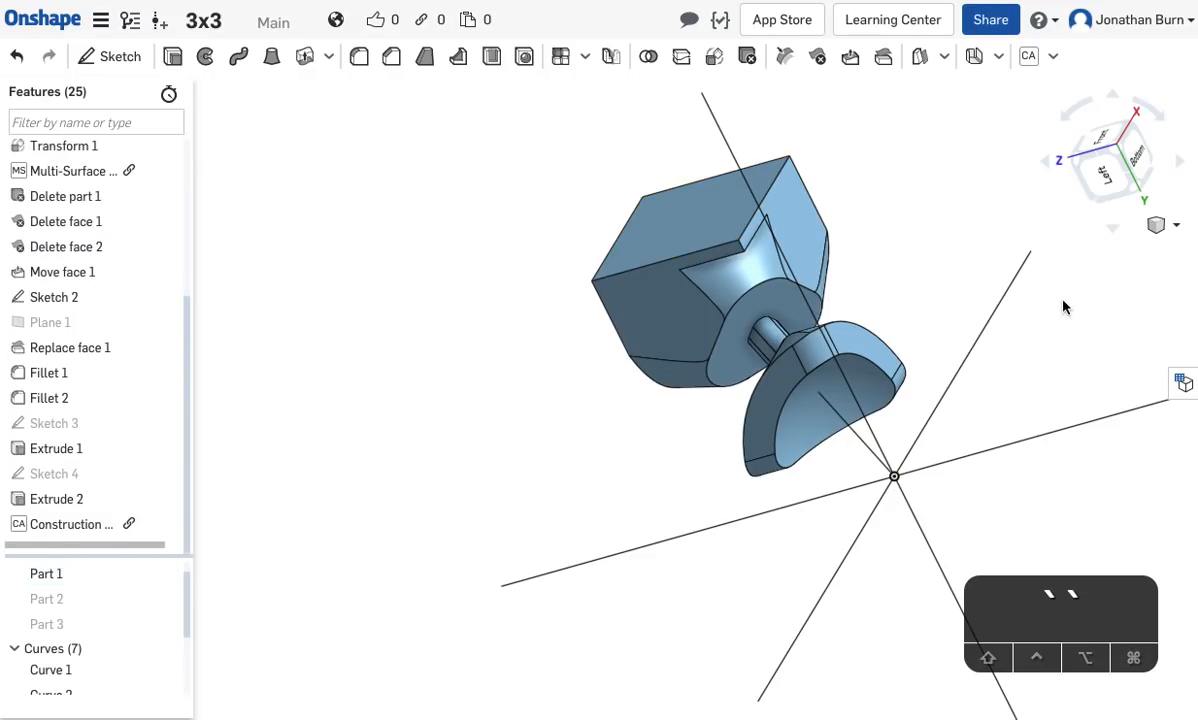
Start a circular pattern set to Feature pattern and choose Extrude 2 as the feature to repeat.
right_drag(854, 262, 891, 289)
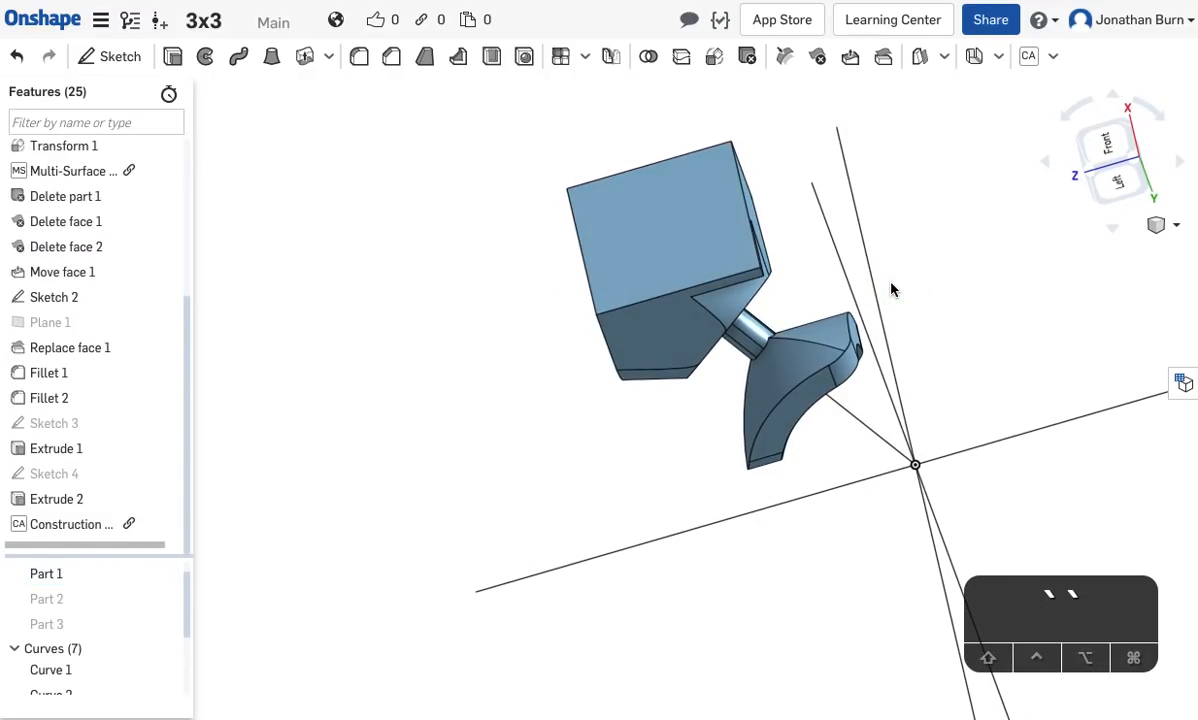
click(585, 57)
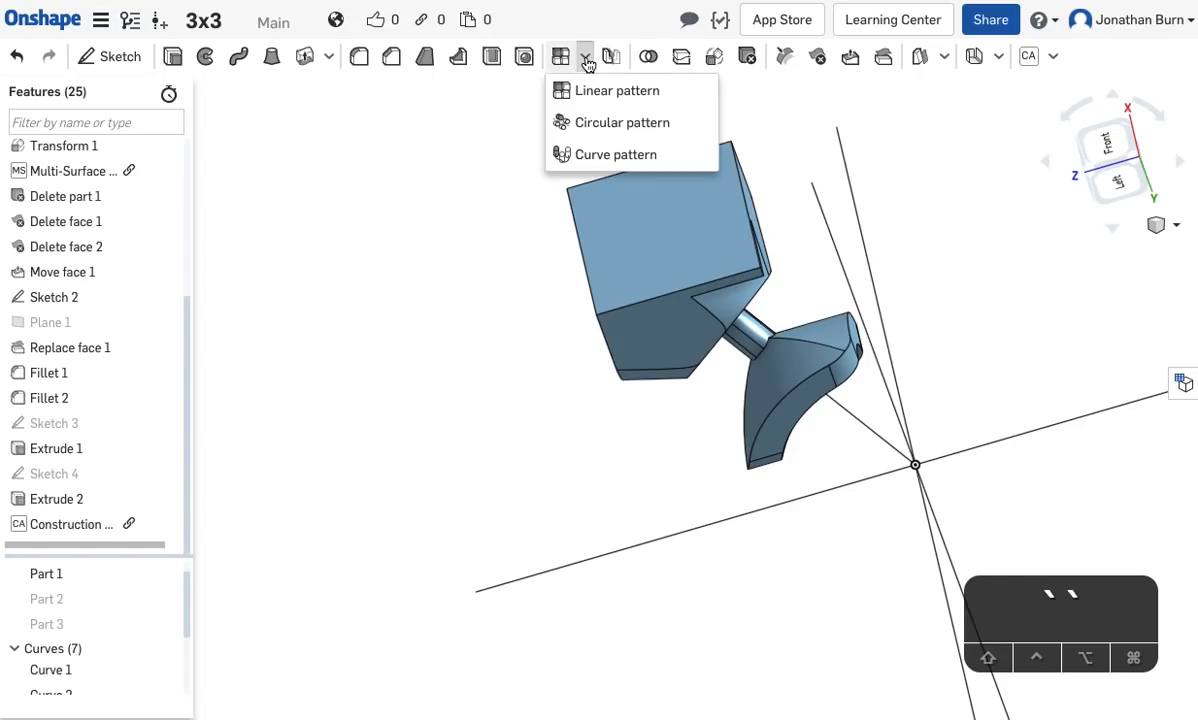
click(635, 123)
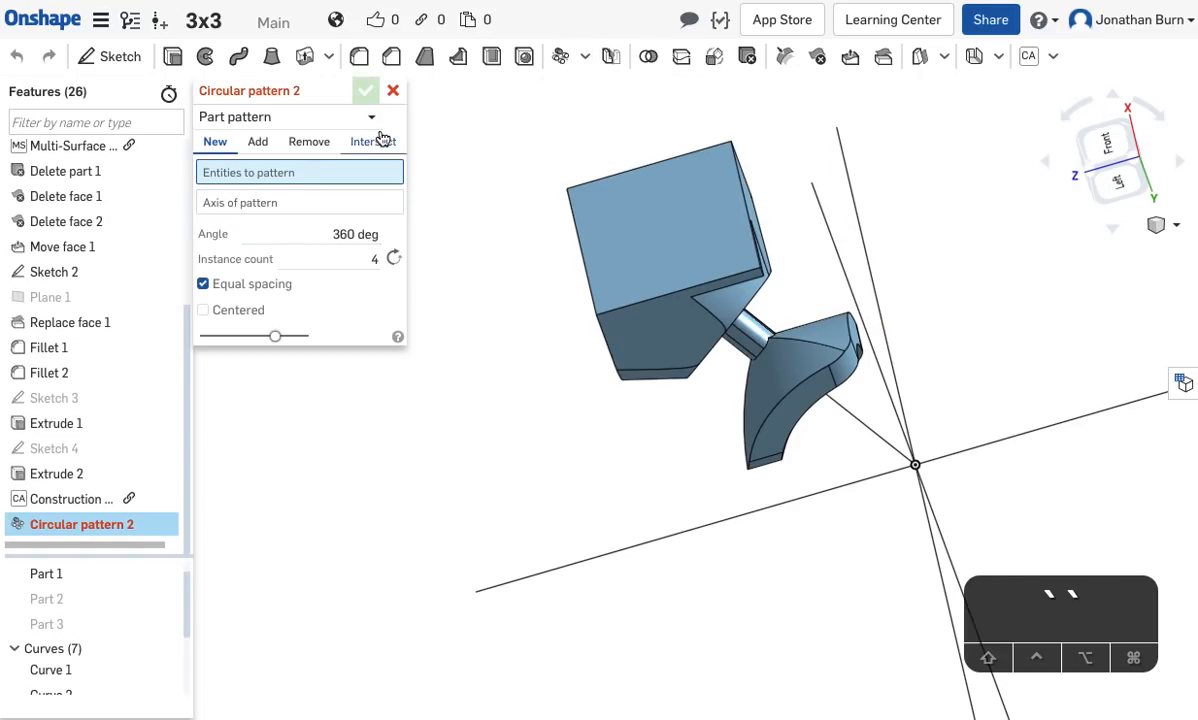
click(282, 118)
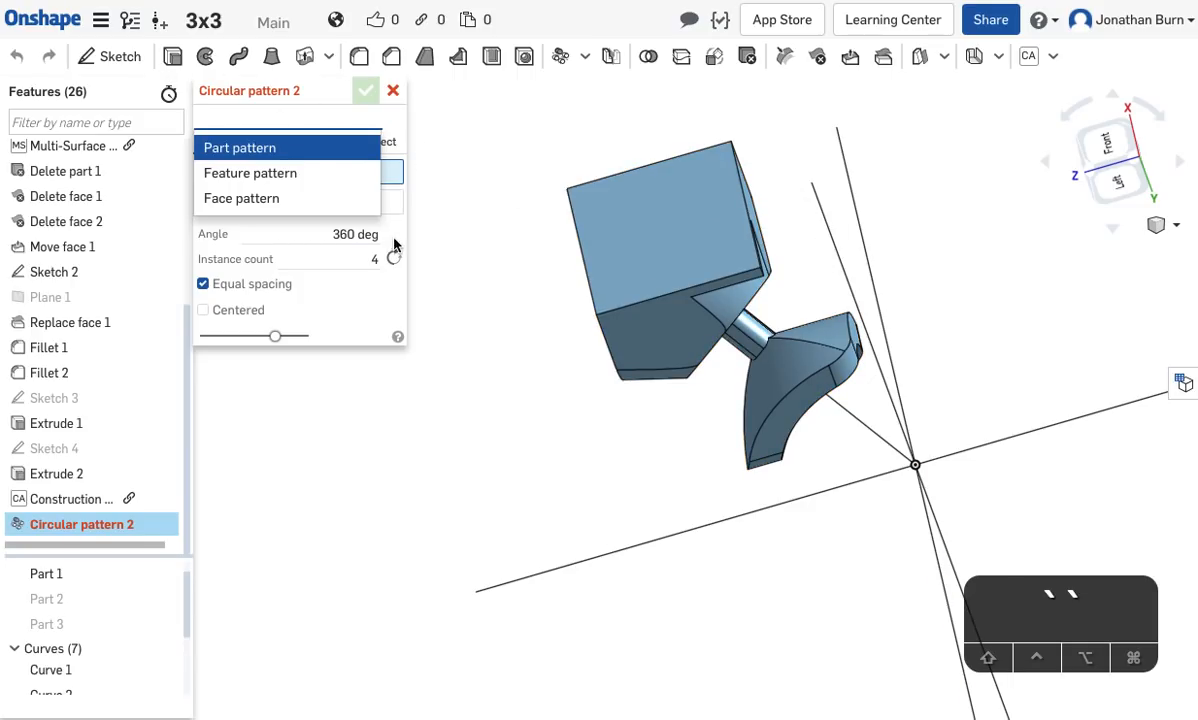
click(293, 176)
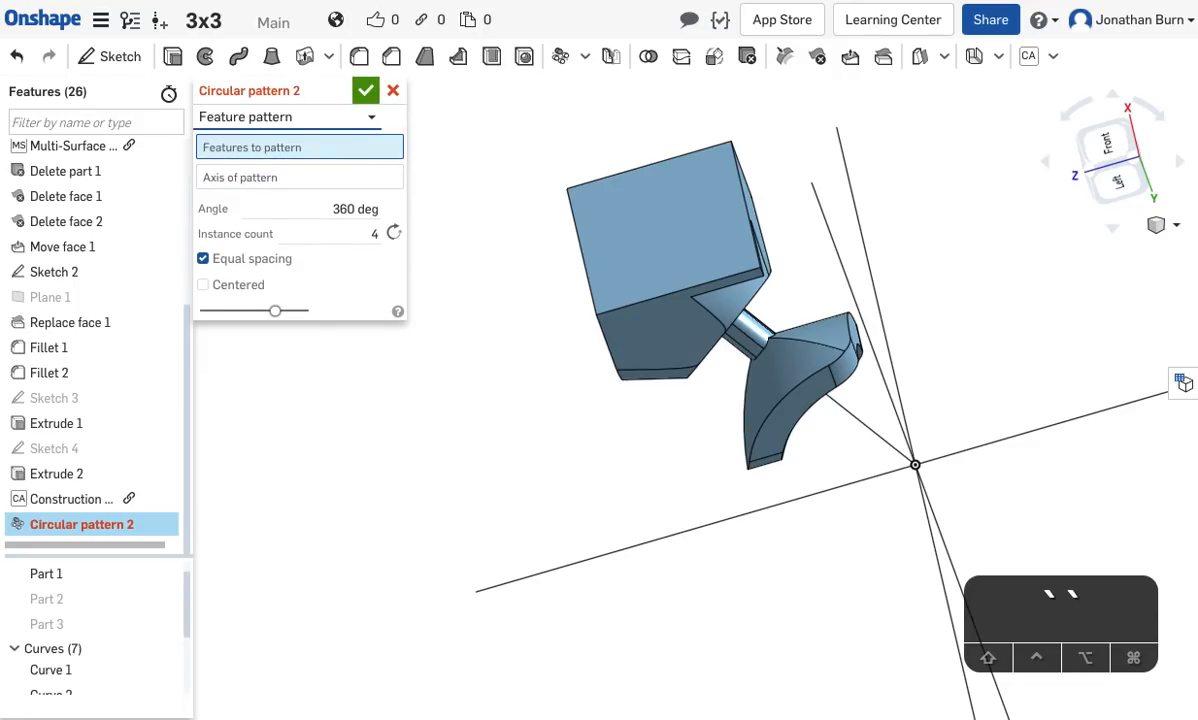
scroll(660, 365, down, 3)
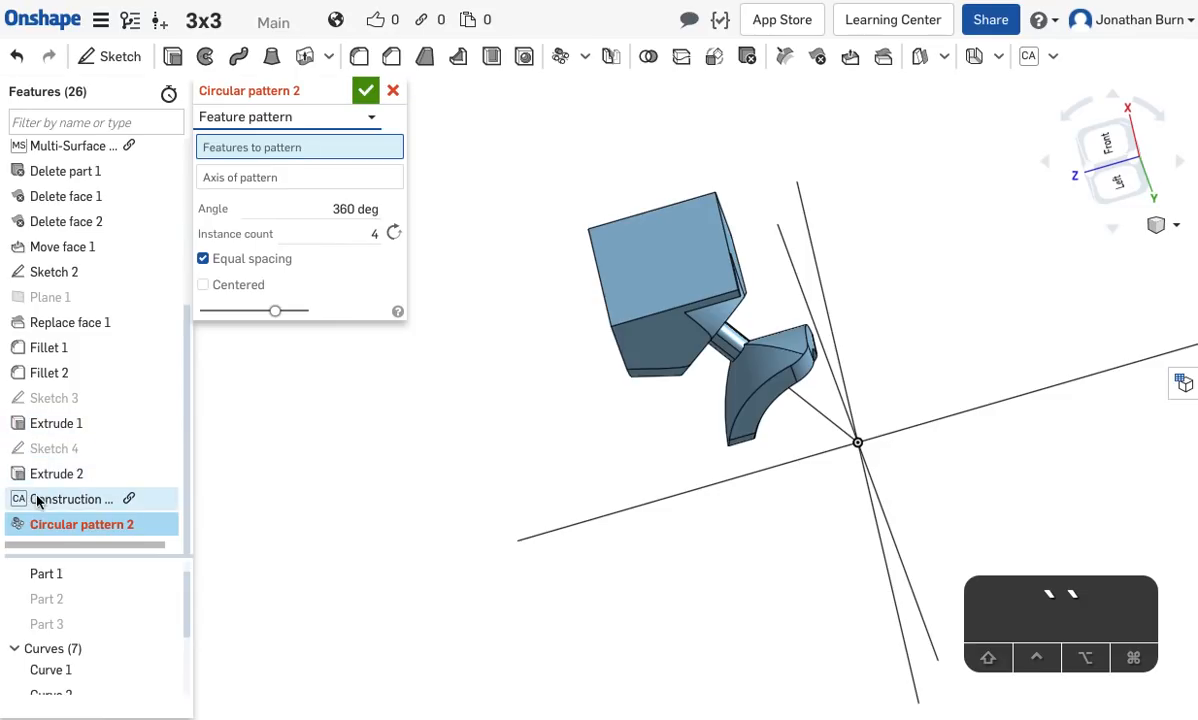
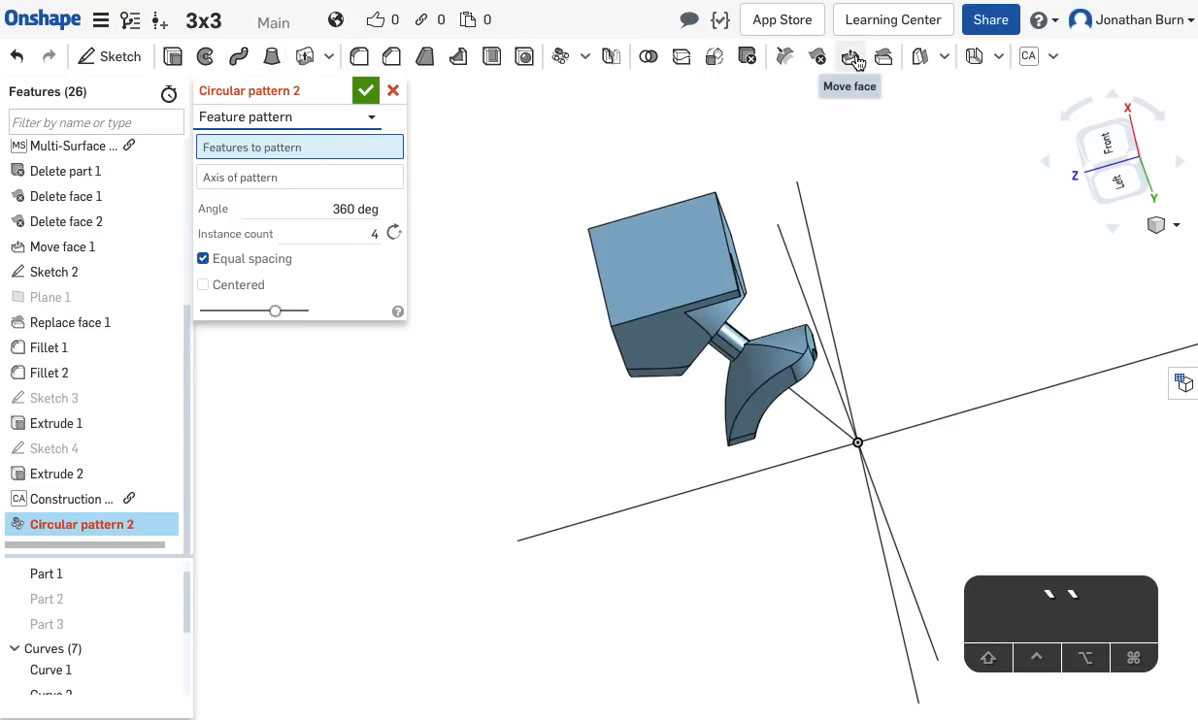
scroll(950, 285, up, 3)
right_drag(950, 285, 970, 242)
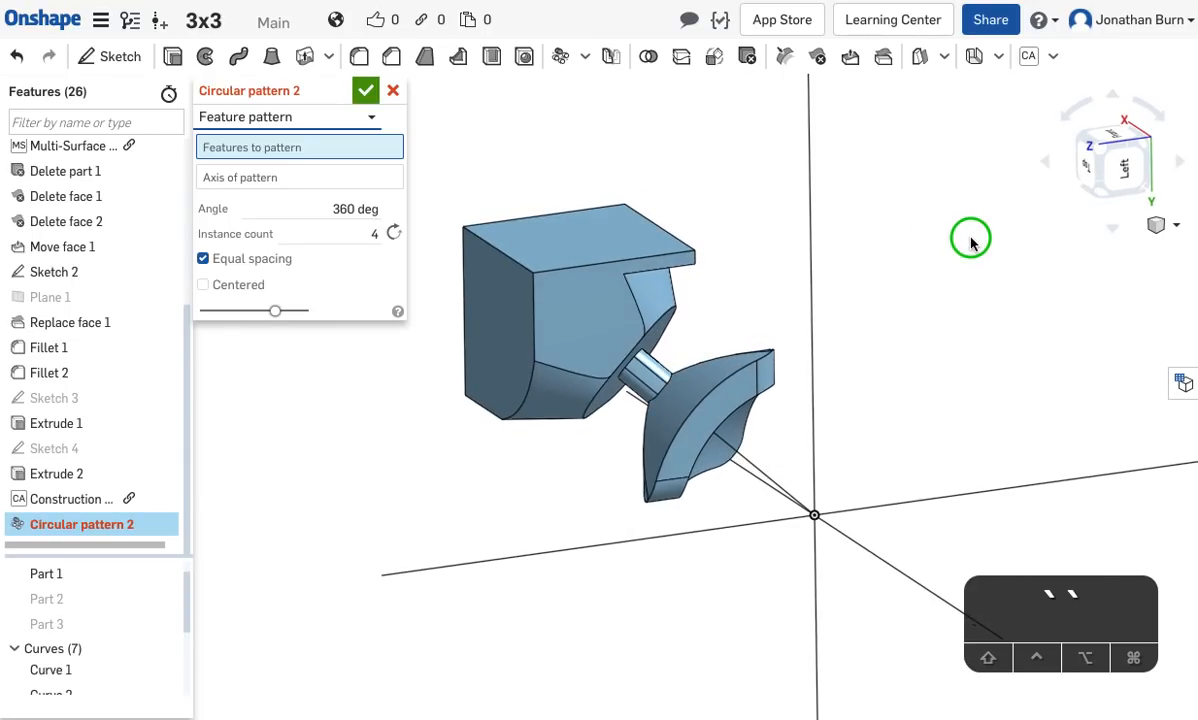
click(289, 118)
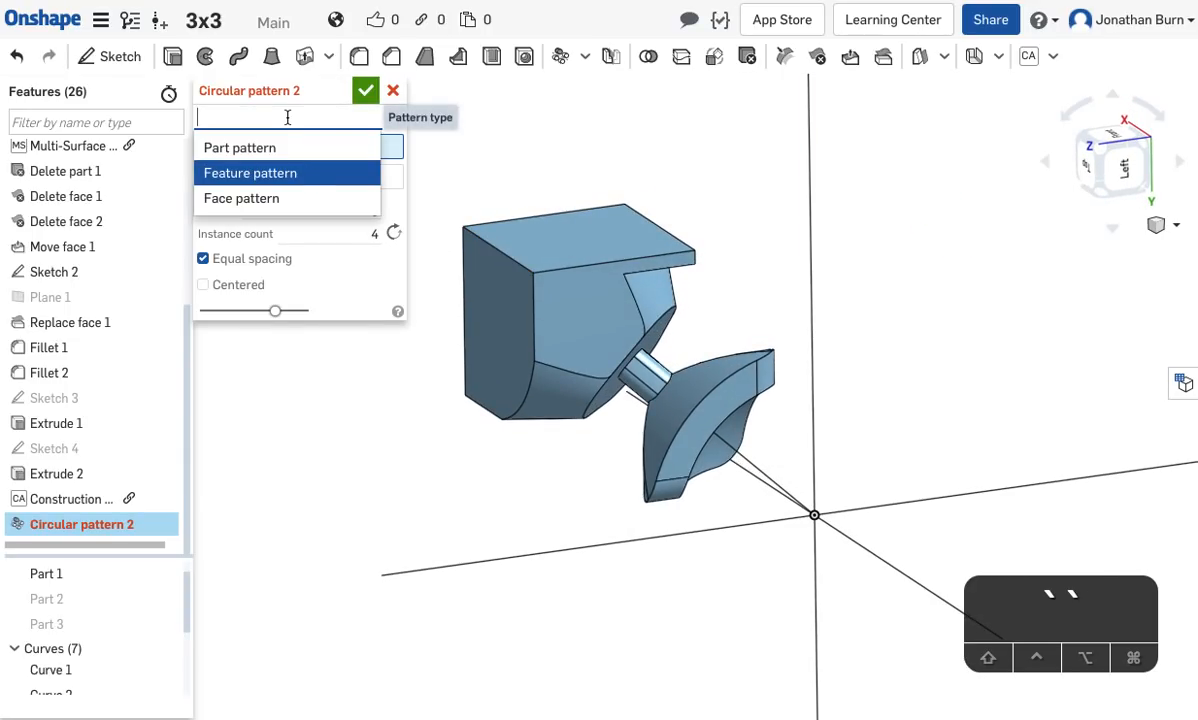
click(303, 174)
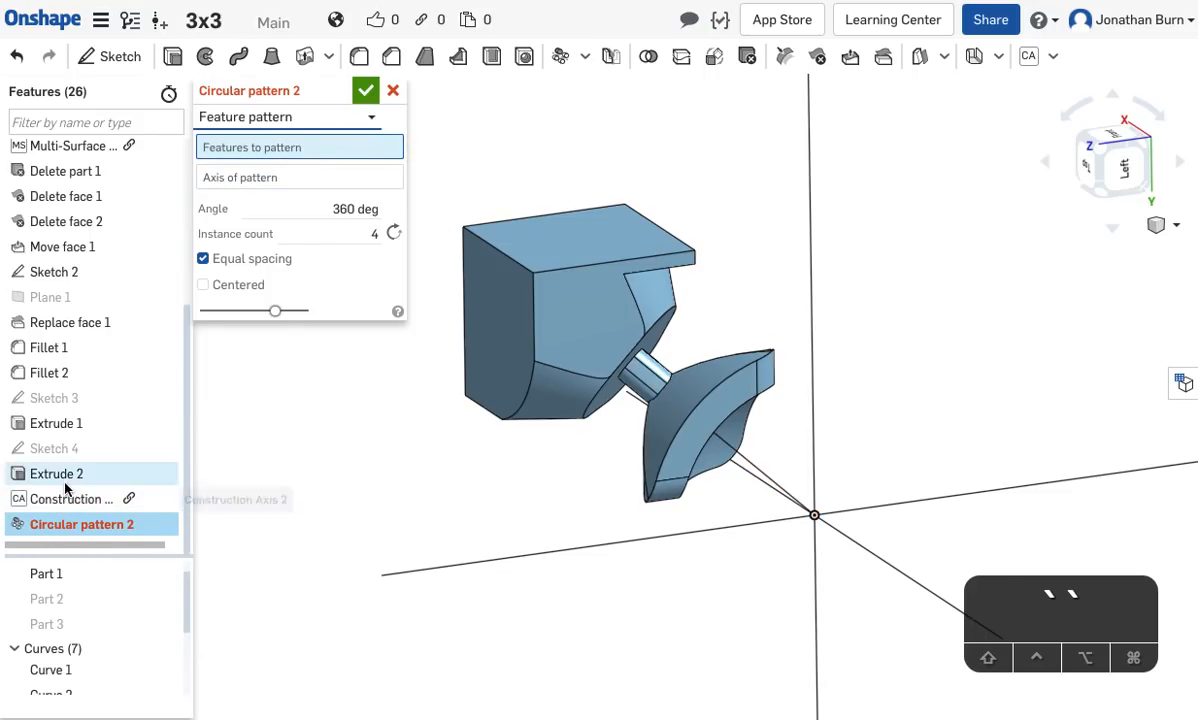
Use the edge of Construction Axis 2 as the pattern axis, set 3 instances over 360 deg, and accept the circular pattern.
click(292, 194)
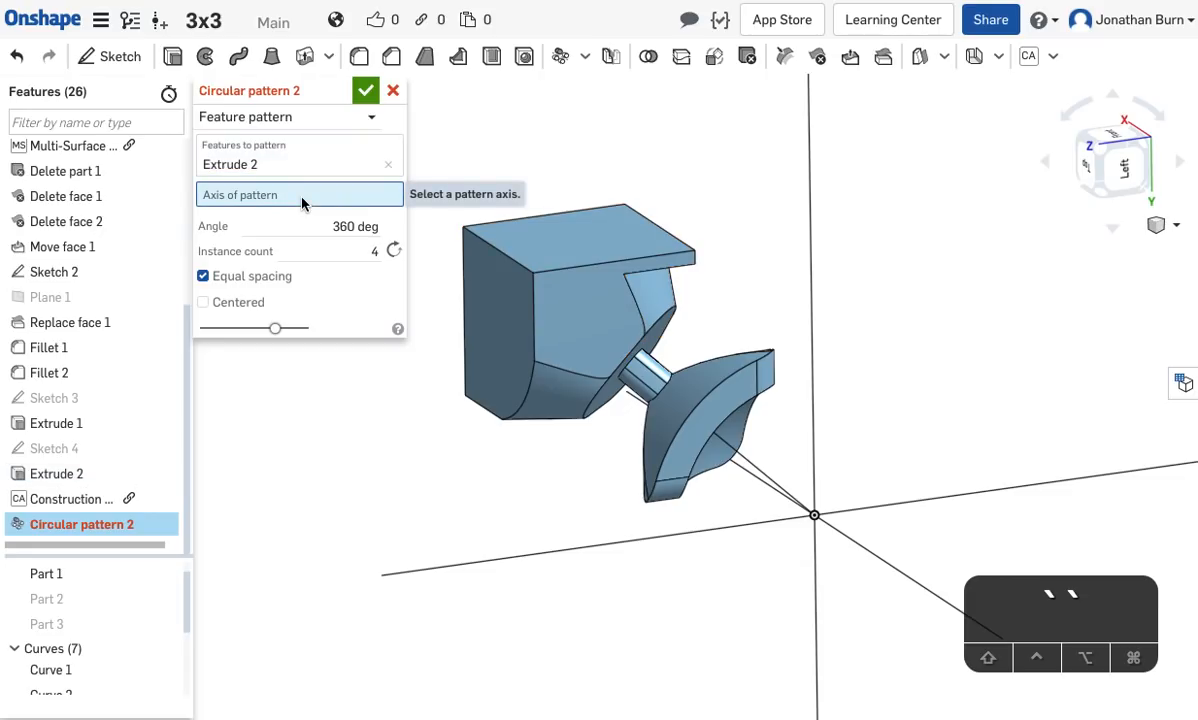
click(764, 478)
right_drag(1027, 348, 1094, 398)
click(360, 270)
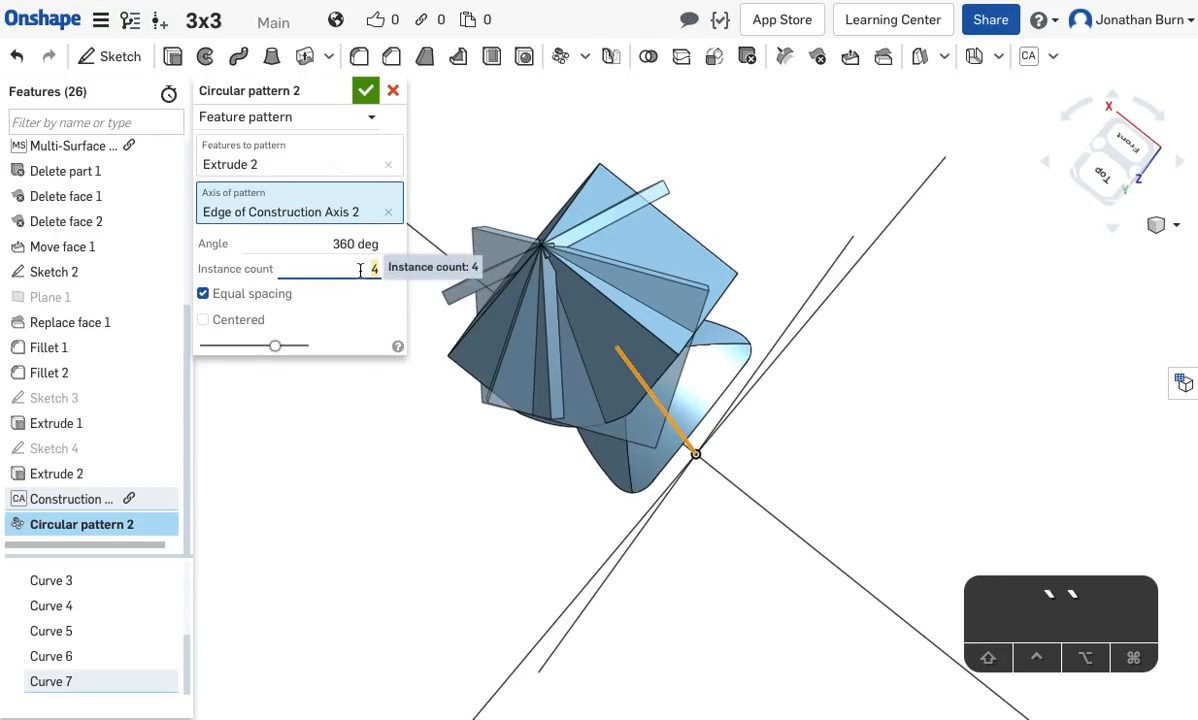
right_drag(904, 455, 865, 379)
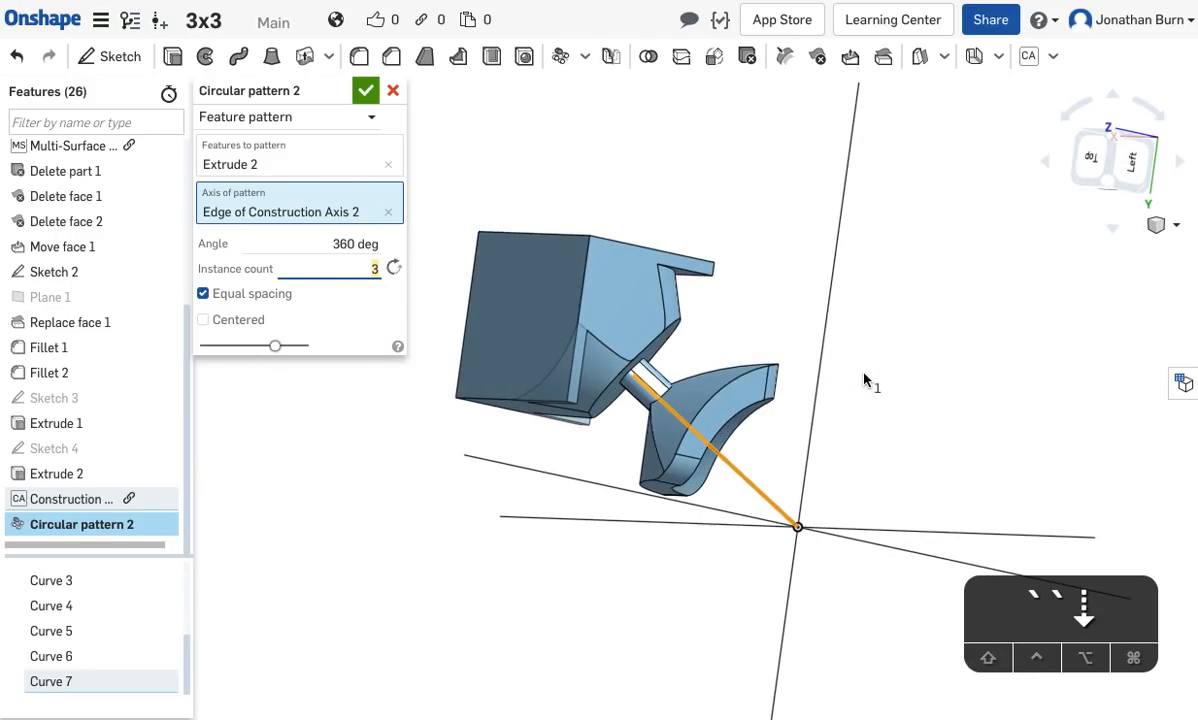
click(366, 92)
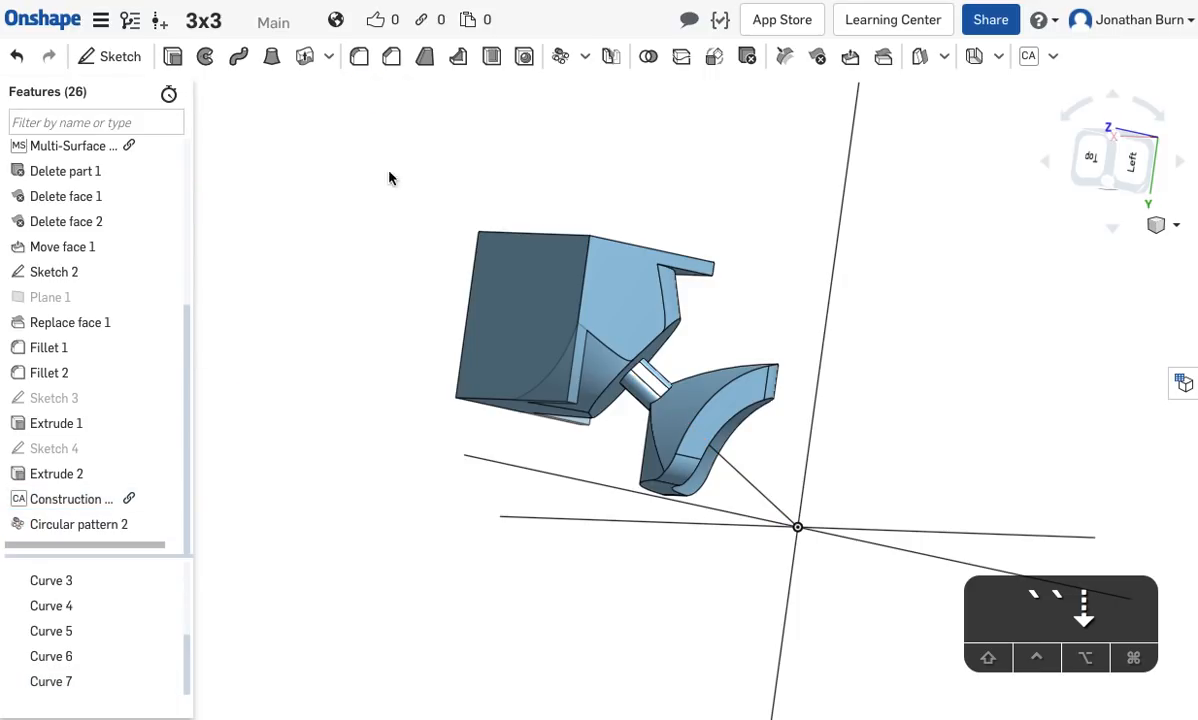
Hide all the construction axis curves around the origin.
right_click(810, 410)
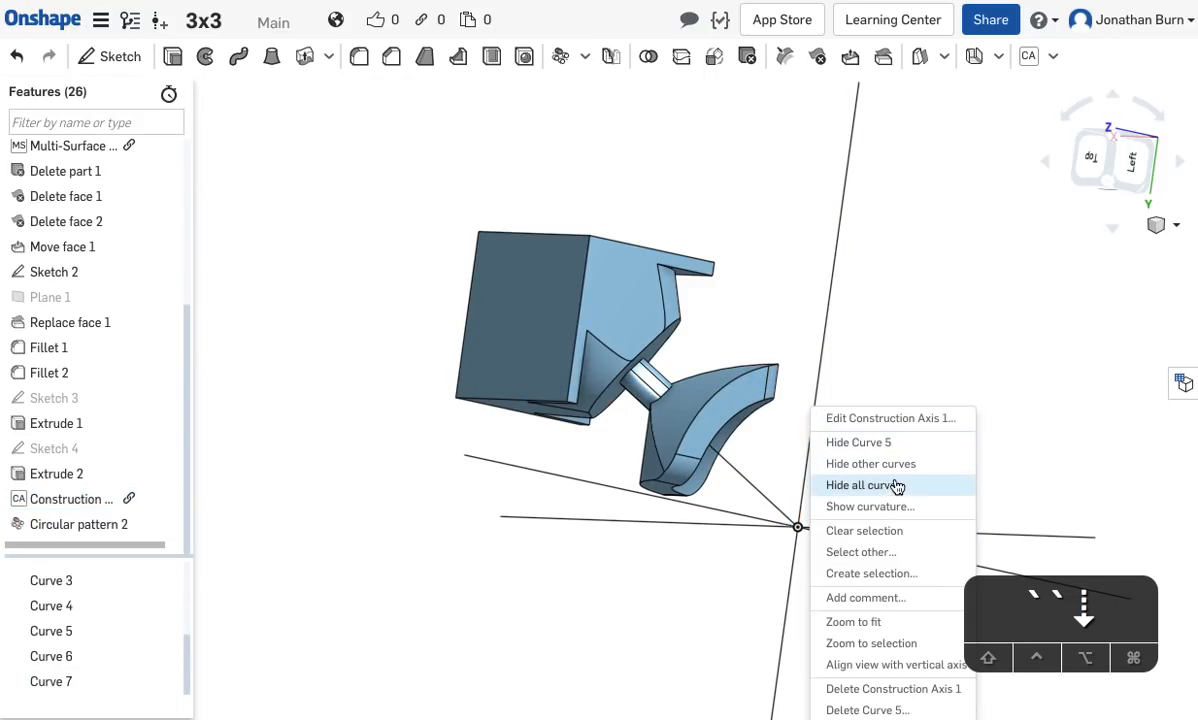
click(933, 486)
right_drag(918, 389, 893, 397)
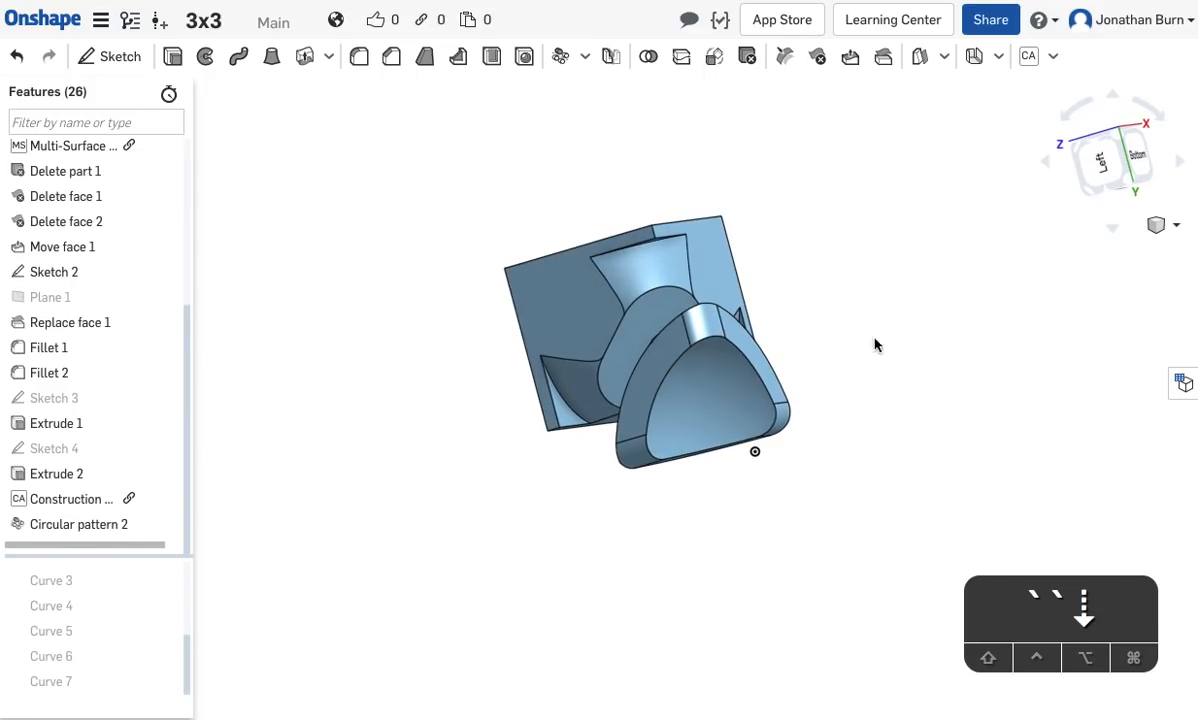
Start a fillet on the three curved edges where the block's inner surfaces meet the thin square plates.
right_drag(800, 237, 705, 280)
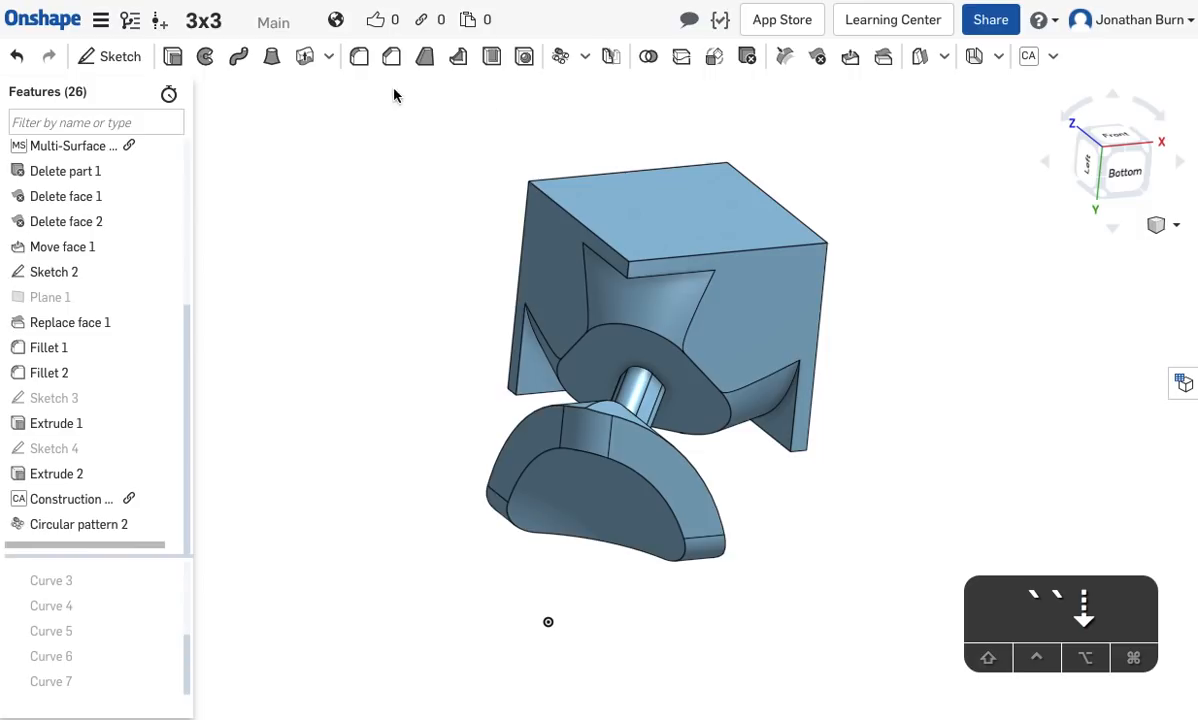
click(359, 57)
right_drag(858, 324, 868, 290)
click(555, 236)
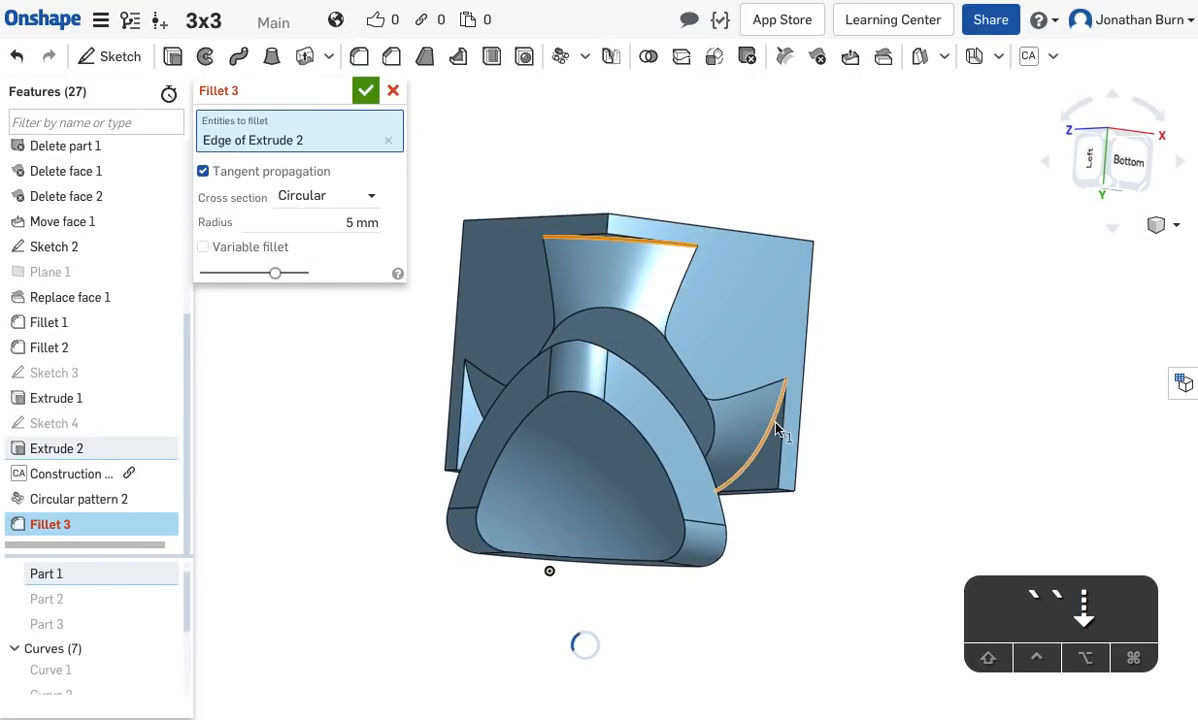
click(773, 432)
right_drag(489, 390, 470, 415)
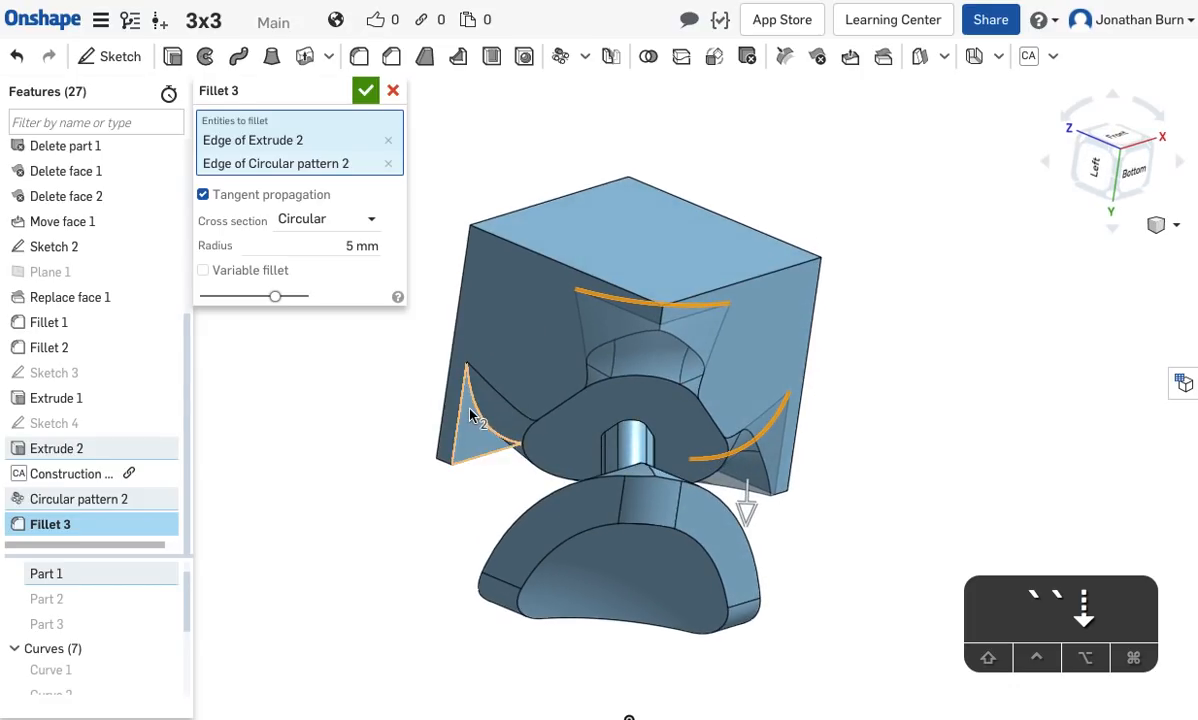
click(476, 402)
Set the fillet's radius to 1 mm.
click(362, 268)
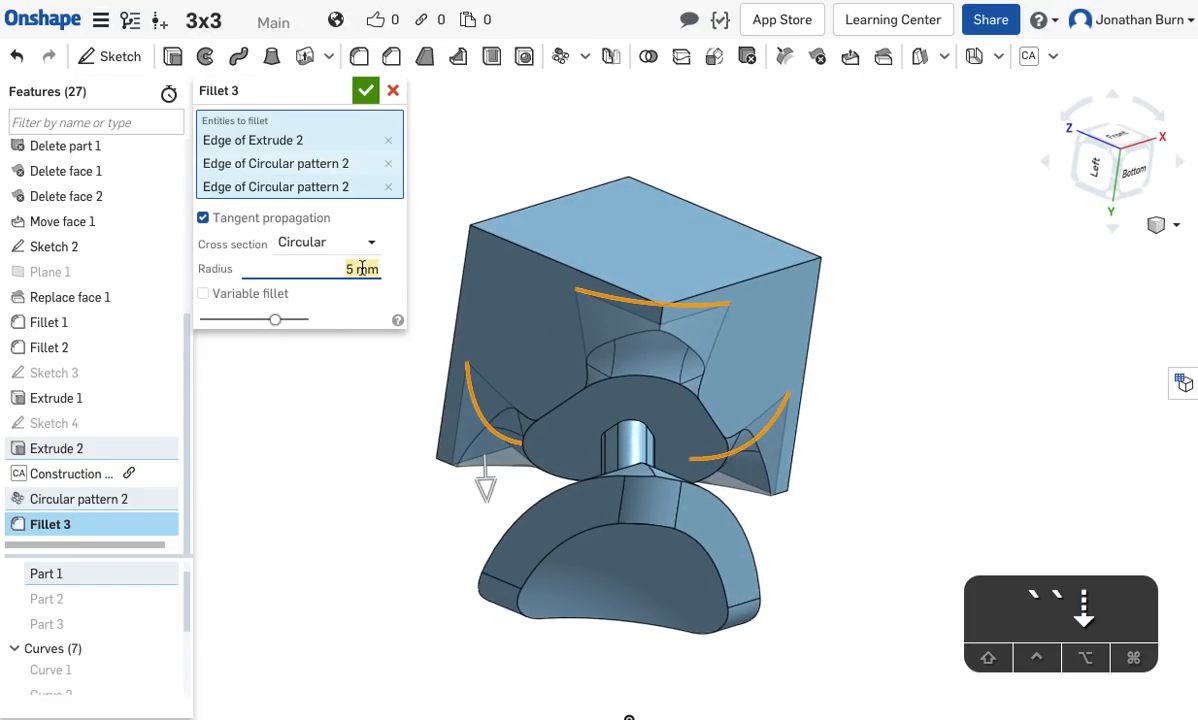
key(BackSpace)
text(1)
key(Return)
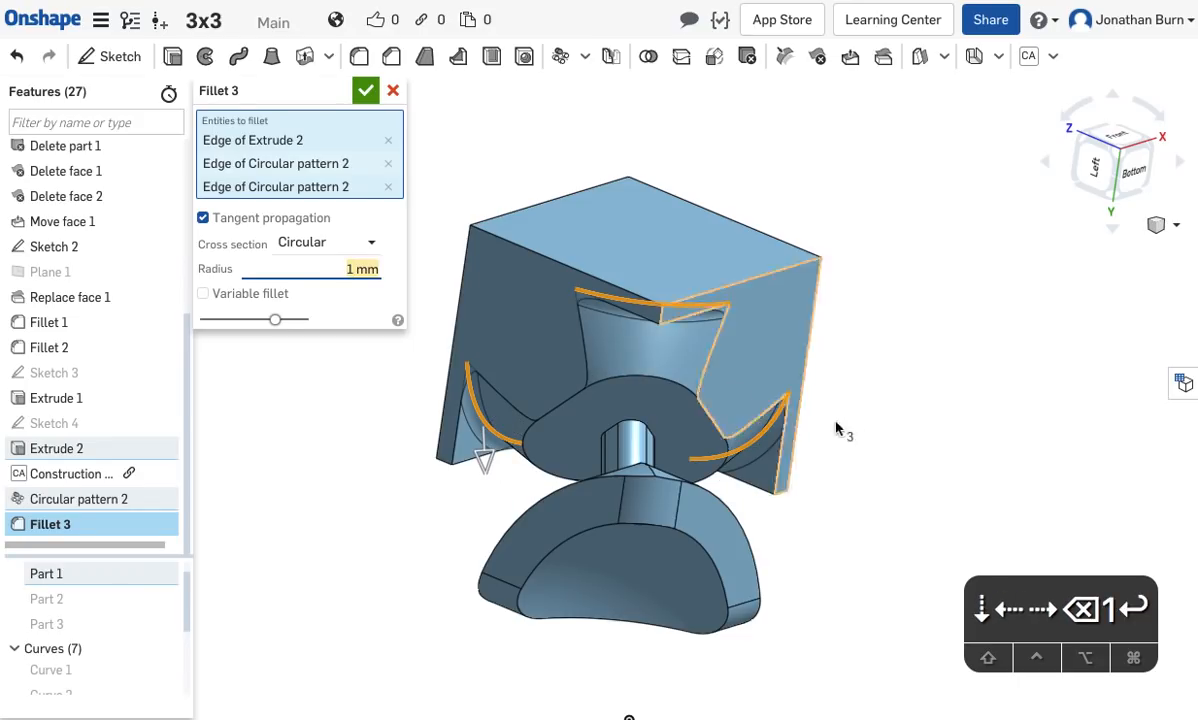
scroll(856, 400, down, 1)
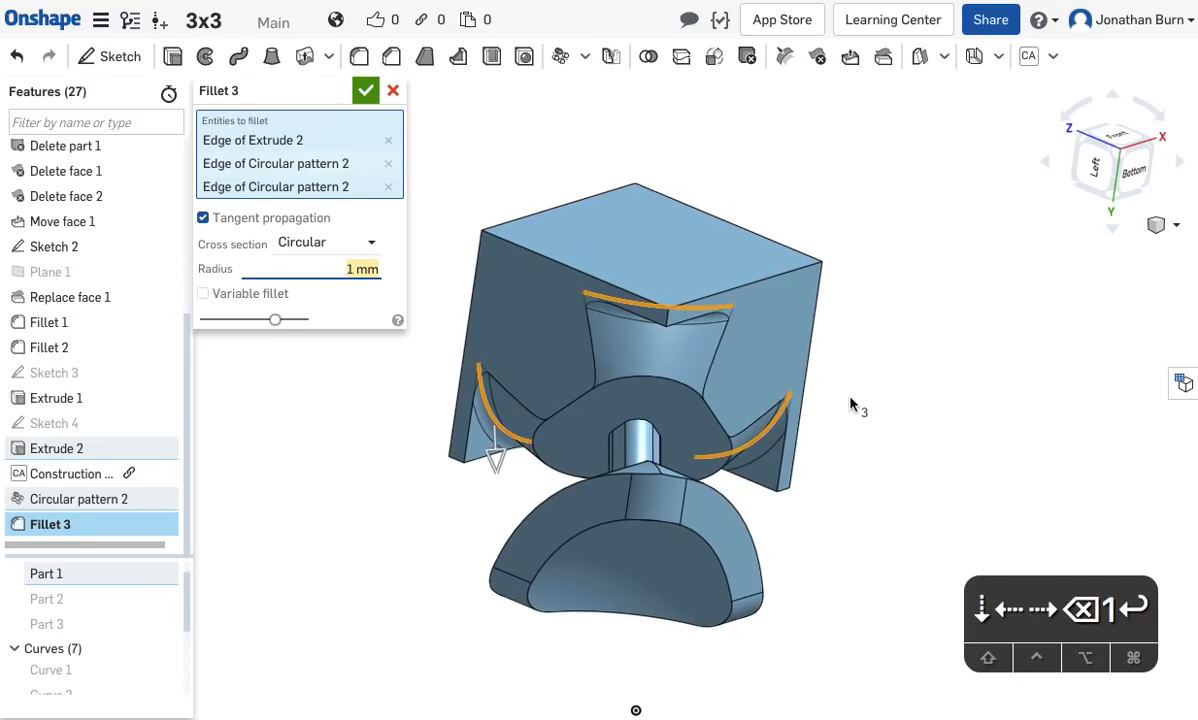
Add the whole rounded-triangle outline of the block's flat inner face to the 1 mm fillet.
click(640, 382)
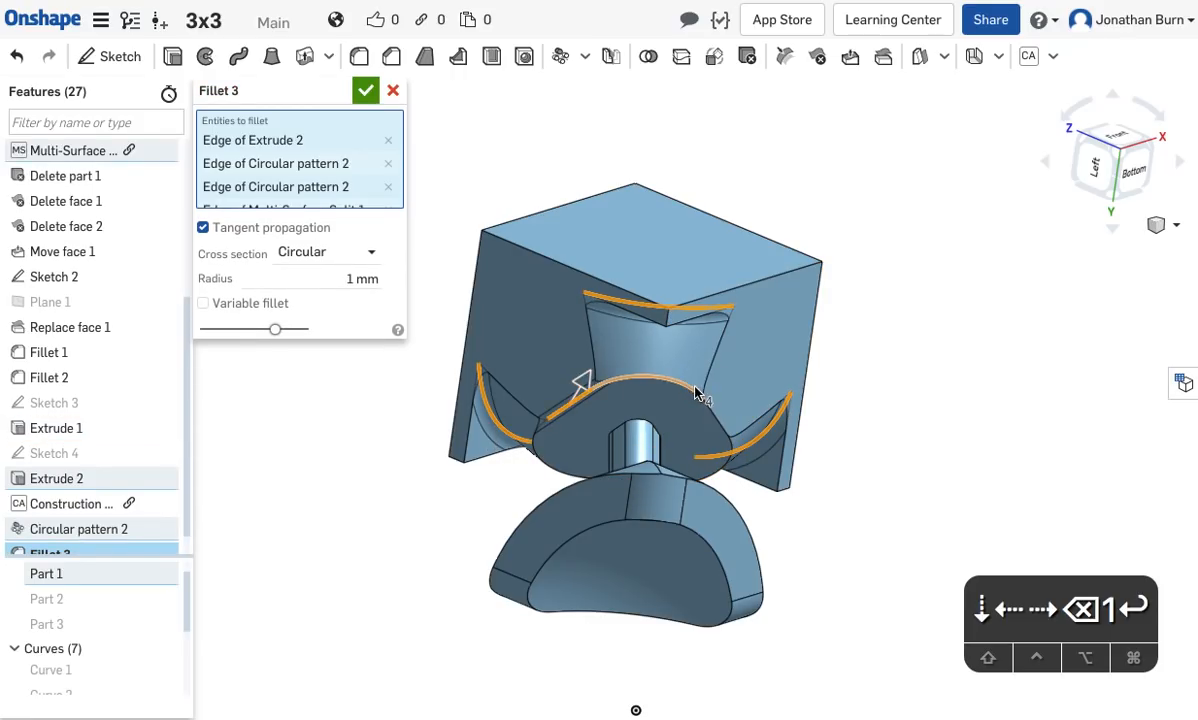
mouse_move(690, 432)
right_down()
mouse_move(700, 436)
mouse_move(733, 297)
mouse_move(632, 405)
right_up()
click(619, 440)
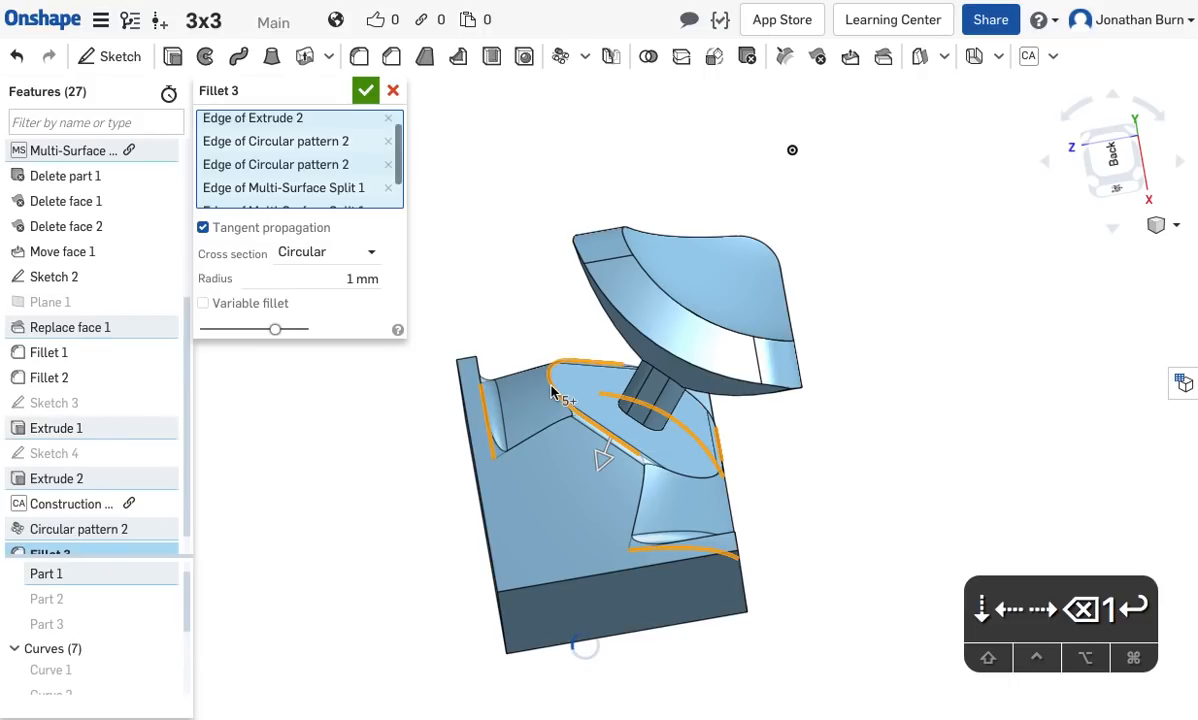
right_drag(903, 503, 787, 402)
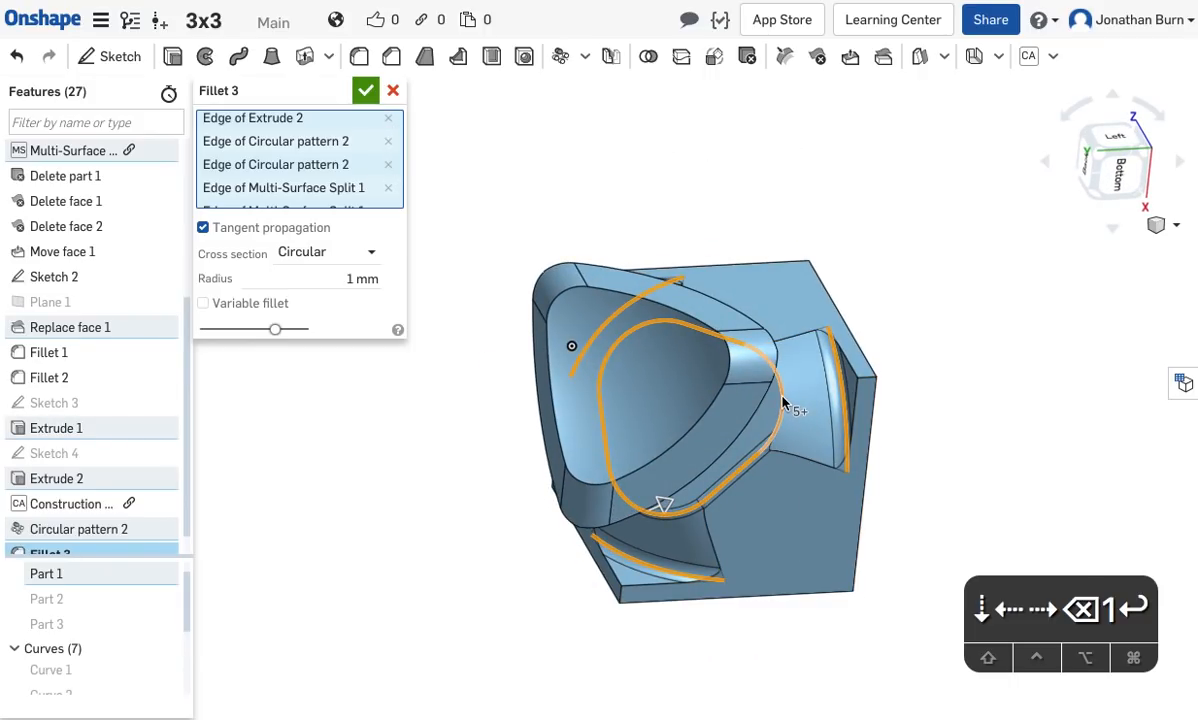
right_drag(1011, 350, 901, 396)
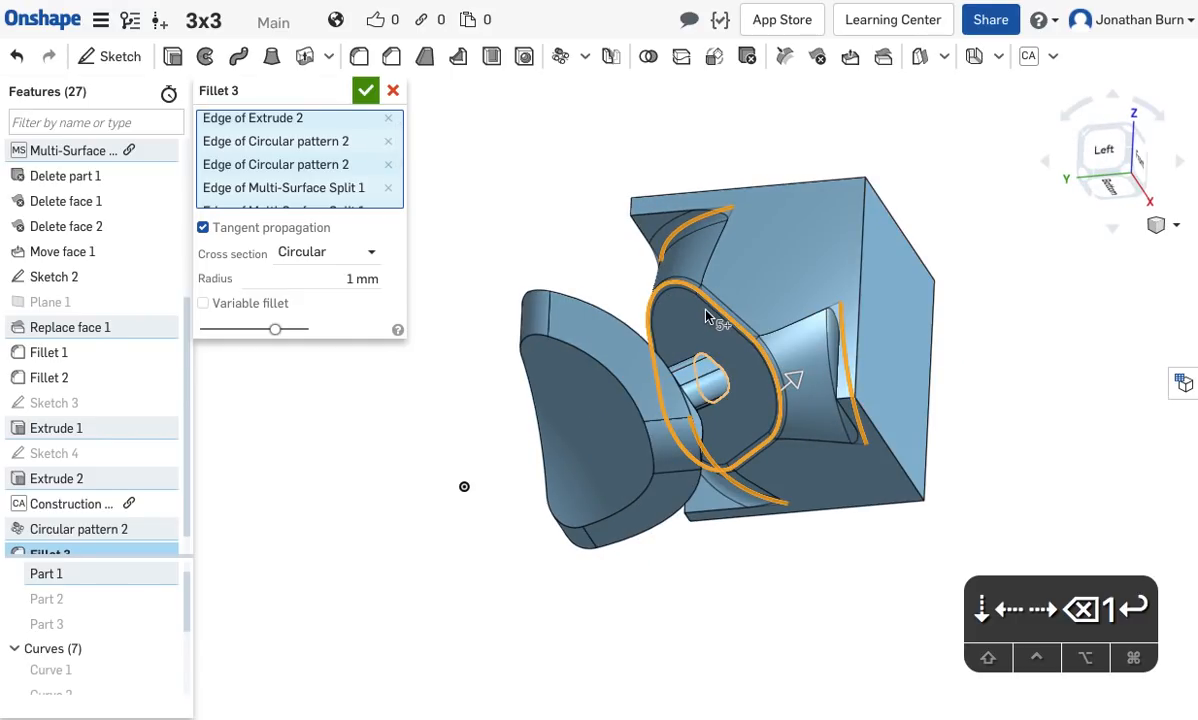
scroll(707, 317, up, 10)
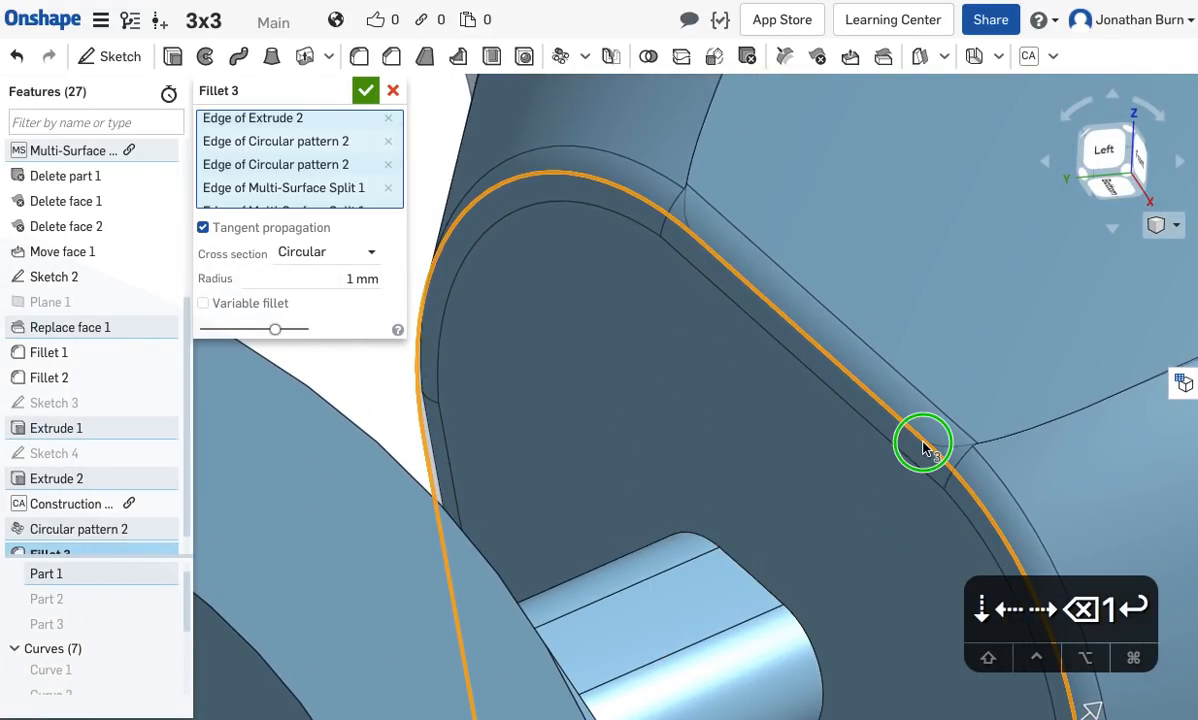
right_drag(923, 443, 904, 466)
scroll(950, 461, down, 2)
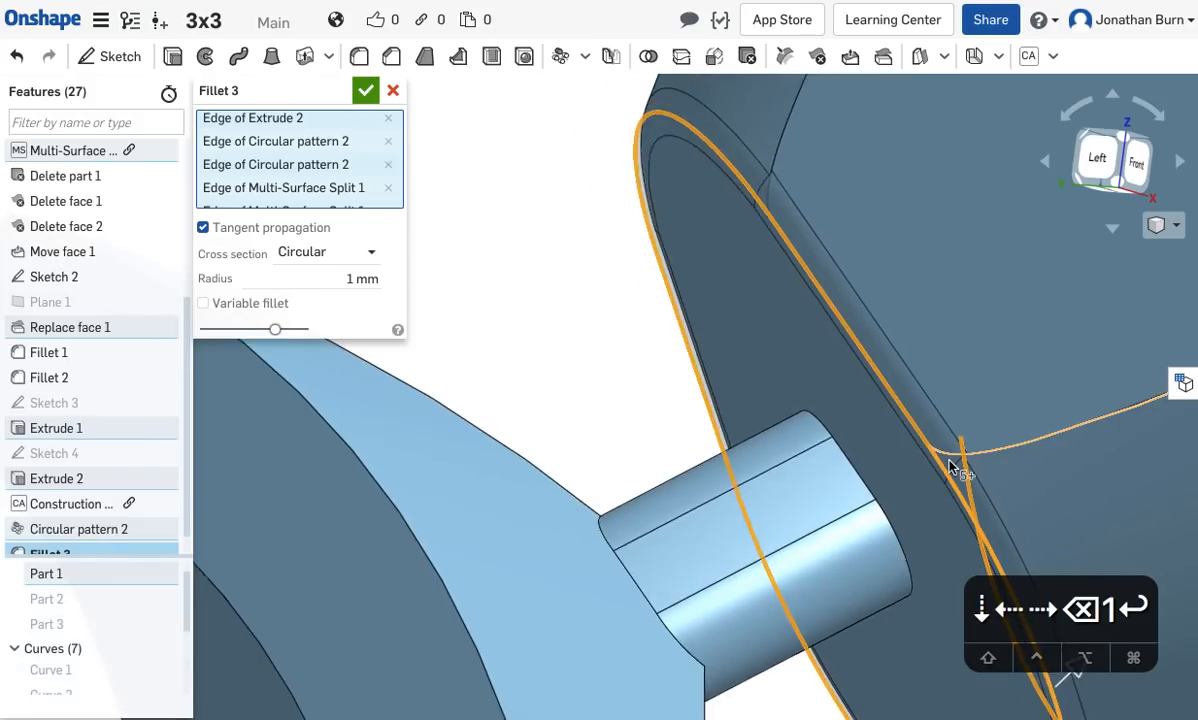
scroll(950, 465, down, 3)
right_drag(826, 384, 935, 318)
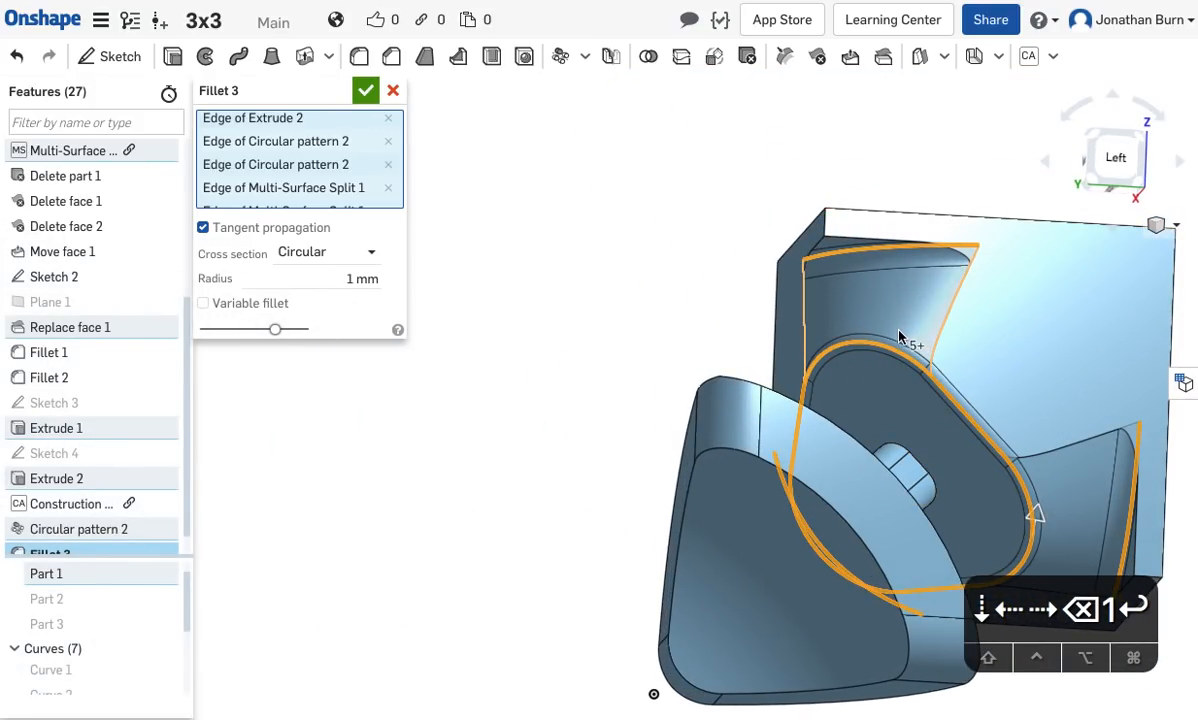
Add the edges where the stem meets the block's flat face and the curved foot to the fillet.
right_drag(827, 343, 818, 508)
click(985, 449)
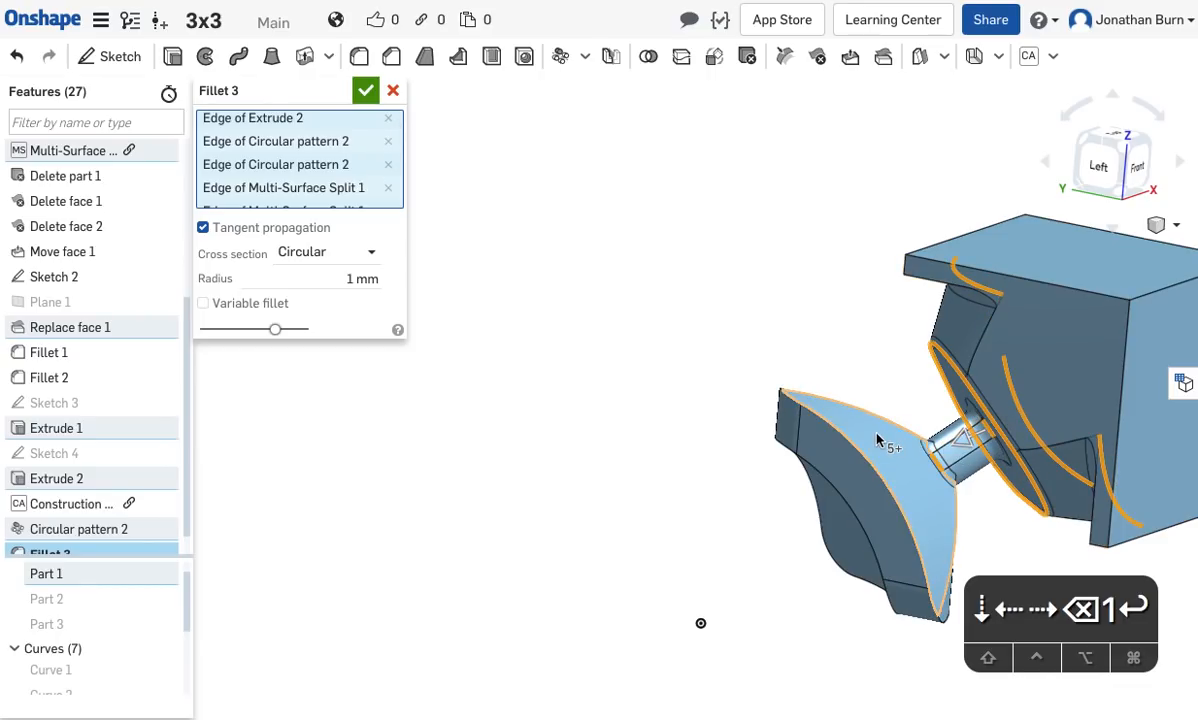
scroll(876, 433, up, 4)
right_drag(876, 433, 756, 232)
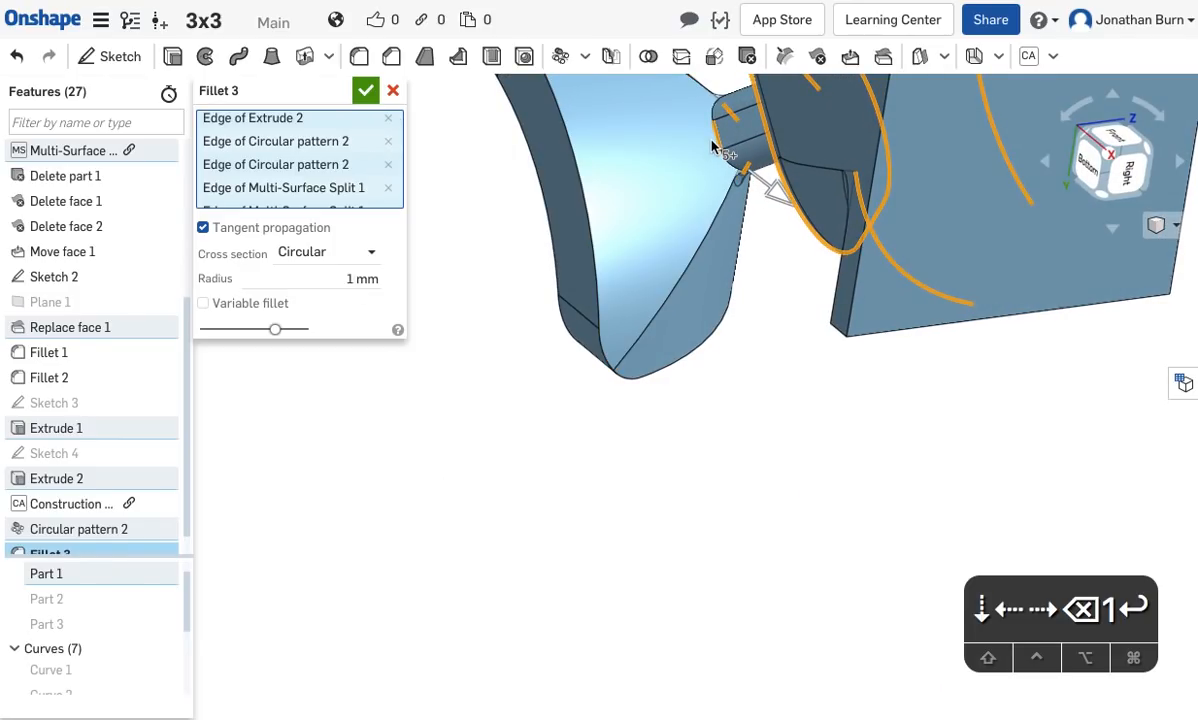
scroll(776, 482, down, 2)
click(672, 161)
Add the ridge edges running from the stem to the foot's corners and accept the 1 mm fillet.
right_drag(786, 490, 687, 382)
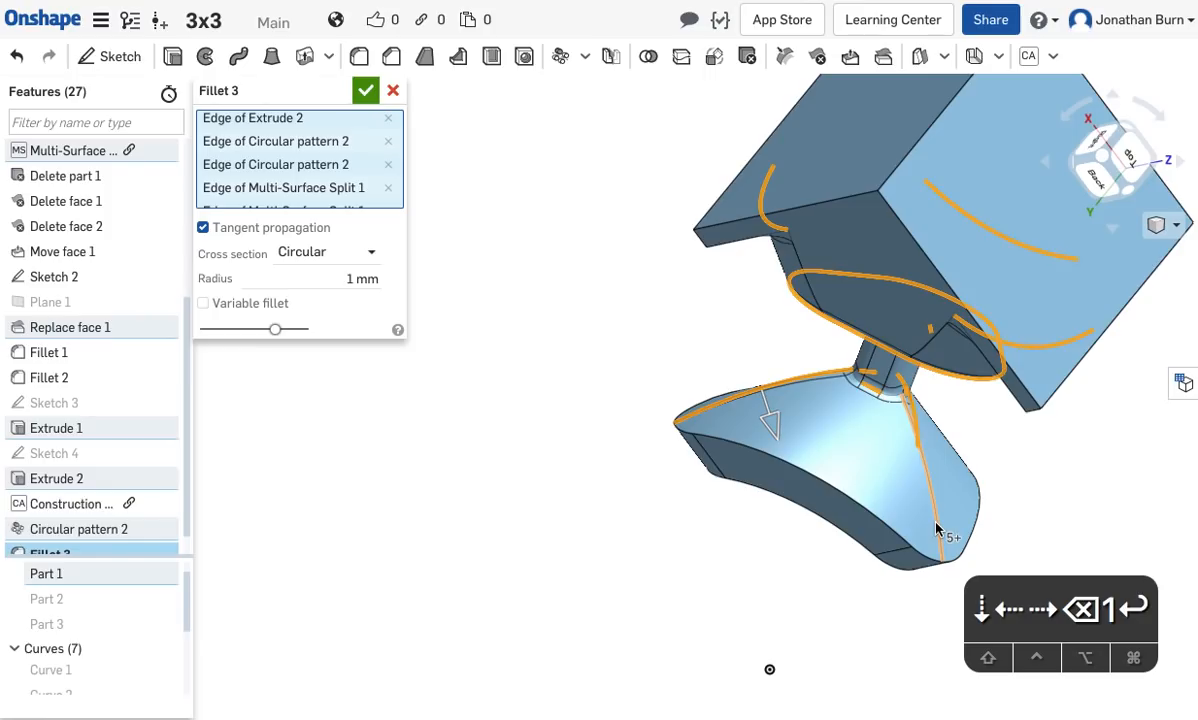
right_drag(612, 466, 647, 523)
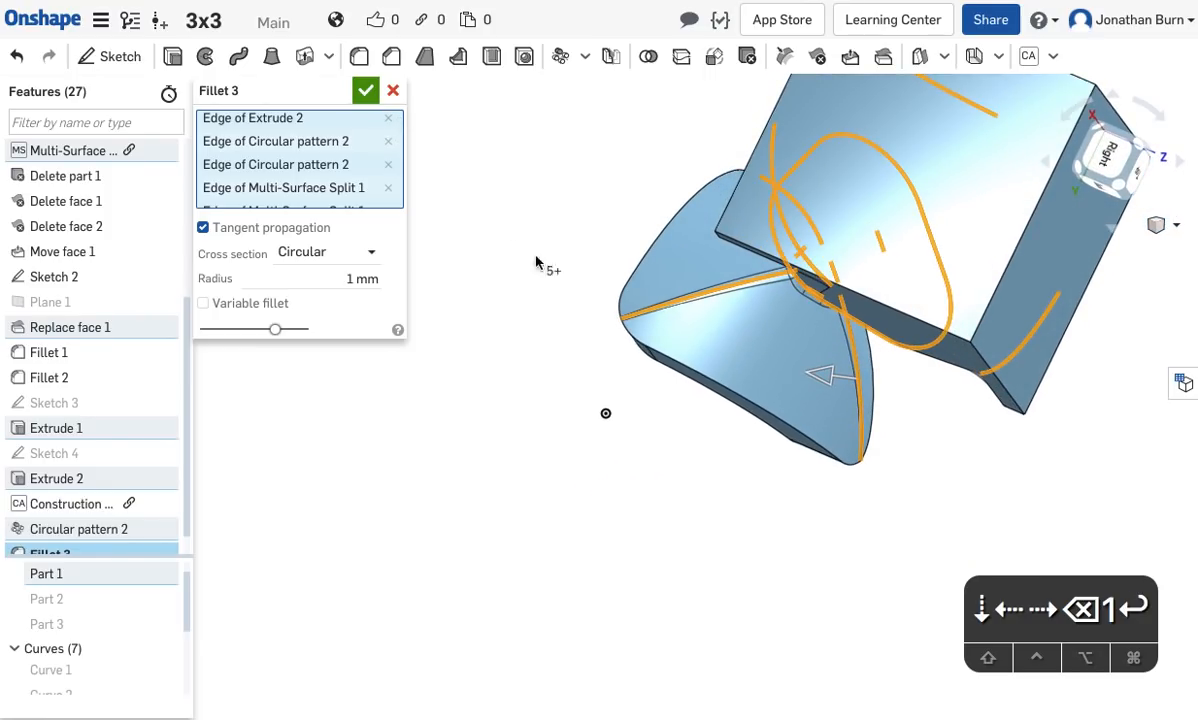
click(367, 91)
Start another fillet with its radius set to 0.5 mm.
click(359, 56)
right_drag(432, 535, 476, 429)
click(352, 205)
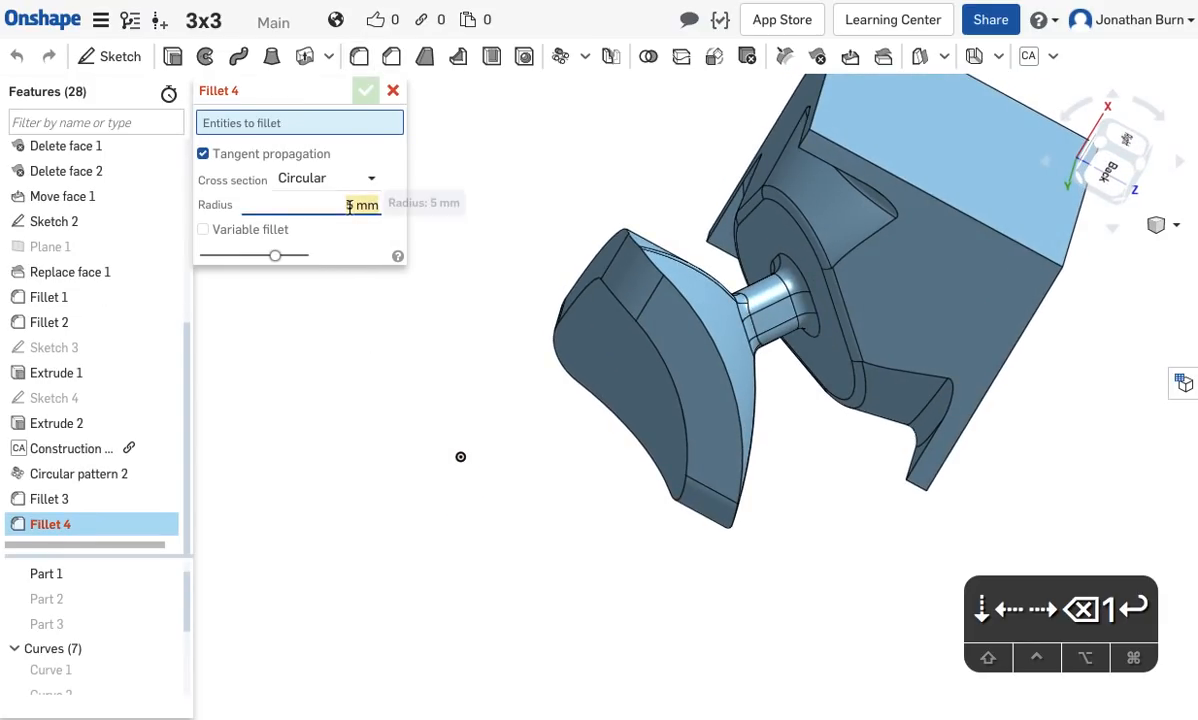
key(Left)
text(.)
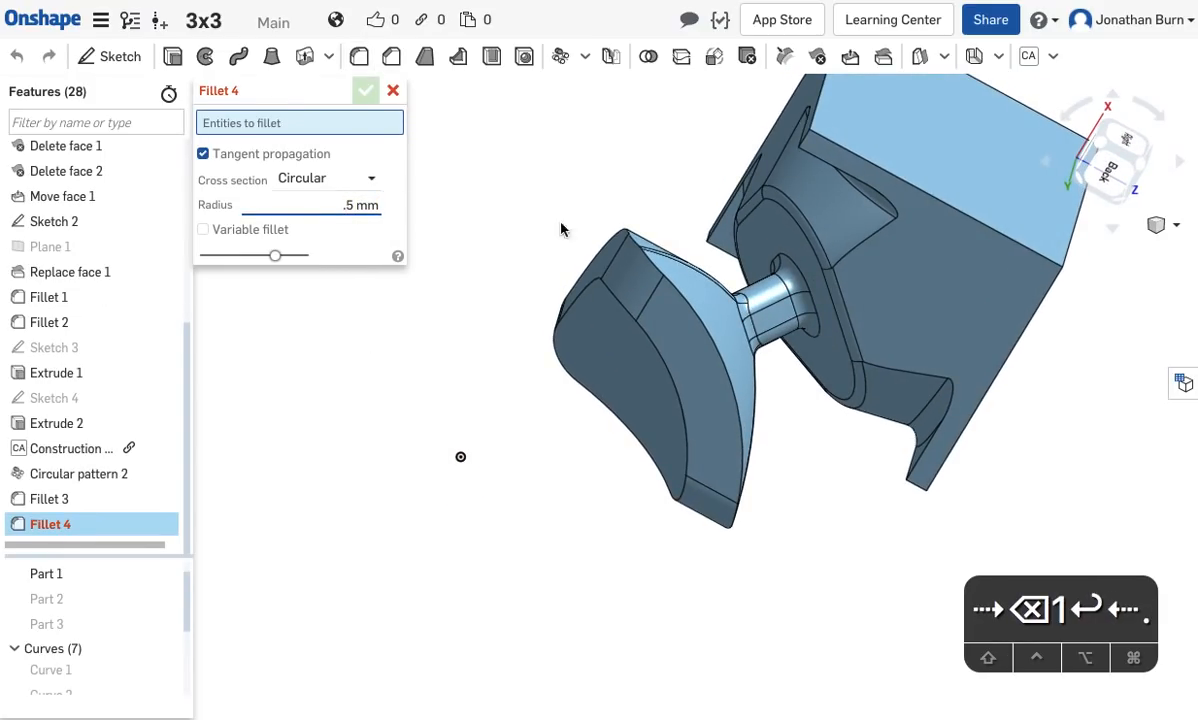
Select the outer and inner rim edges of the curved foot's side face for the 0.5 mm fillet.
click(672, 340)
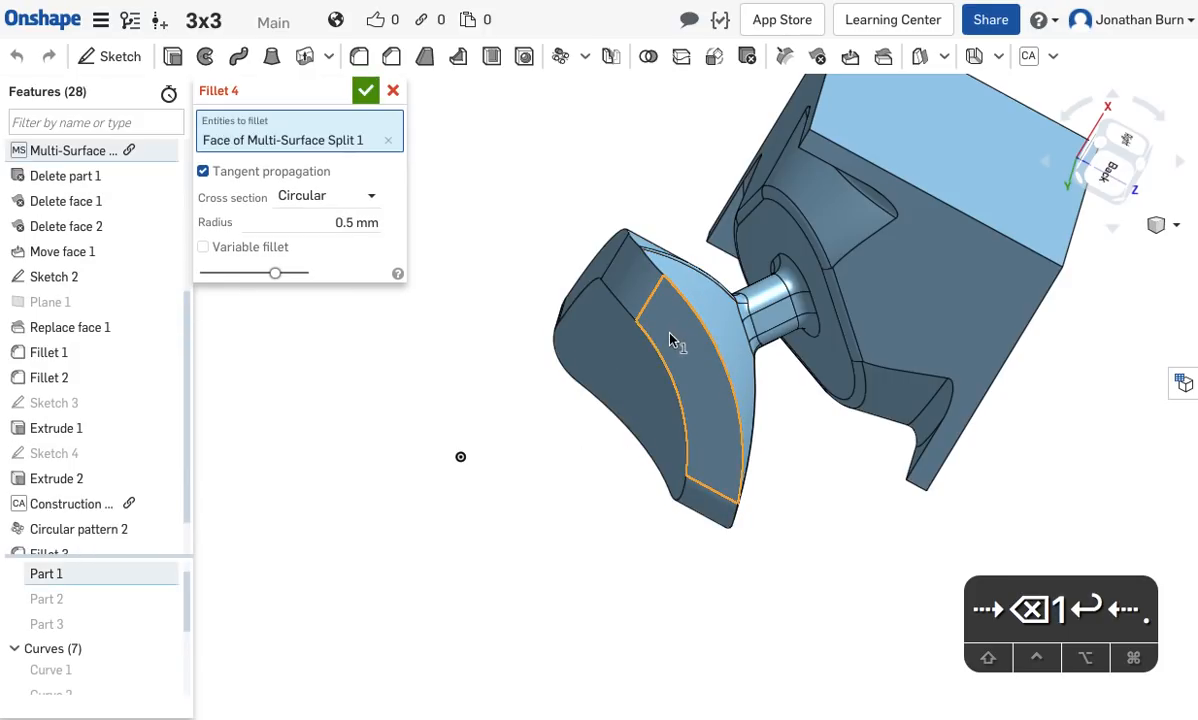
click(692, 343)
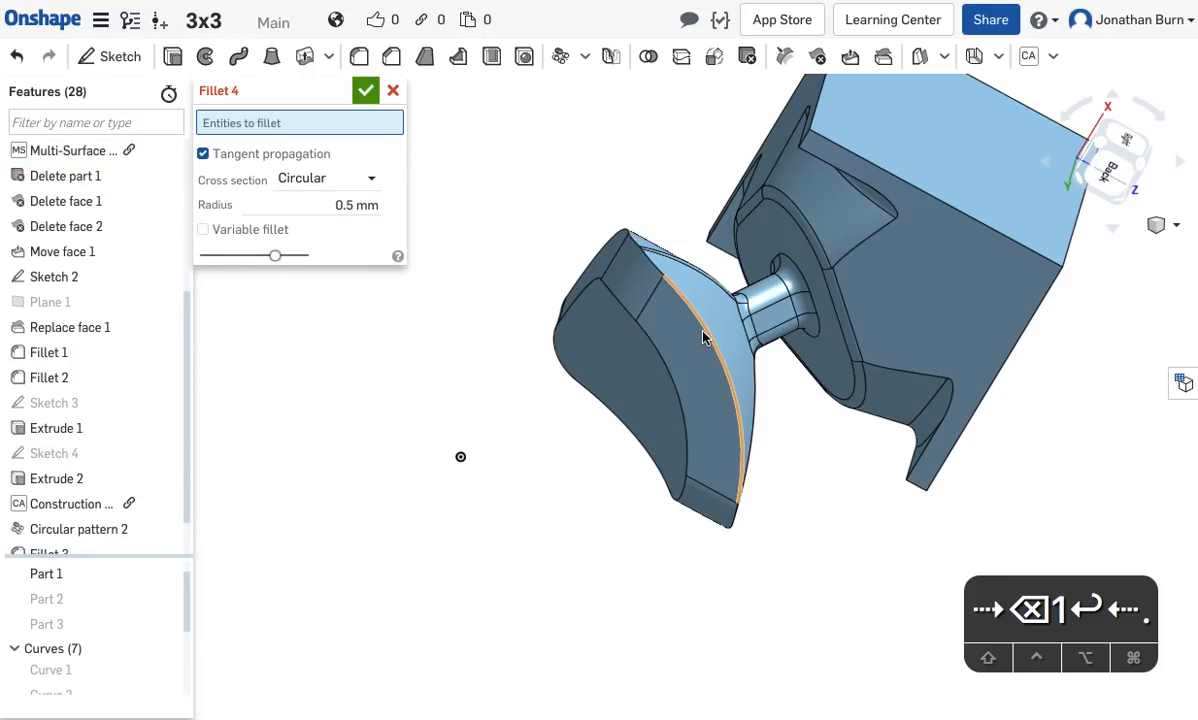
click(705, 335)
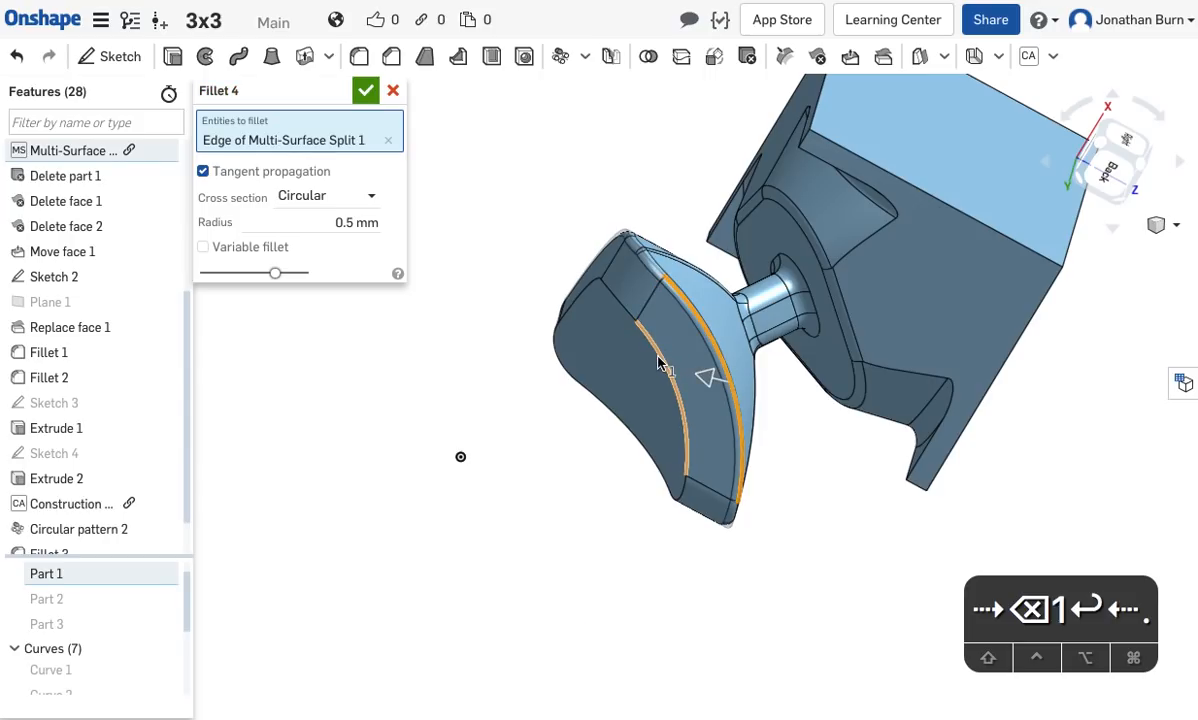
click(660, 362)
Add the V-shaped inner corner edges of the block's three thin plates to the 0.5 mm fillet and accept it.
right_drag(554, 568, 632, 467)
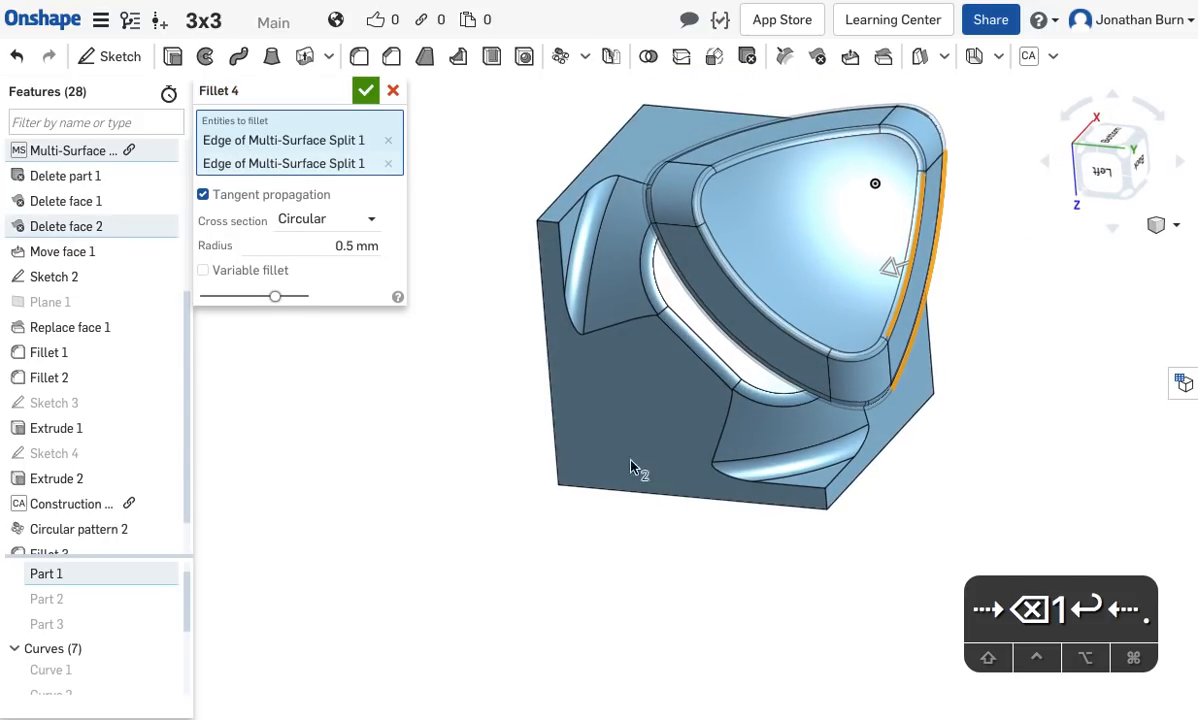
click(558, 251)
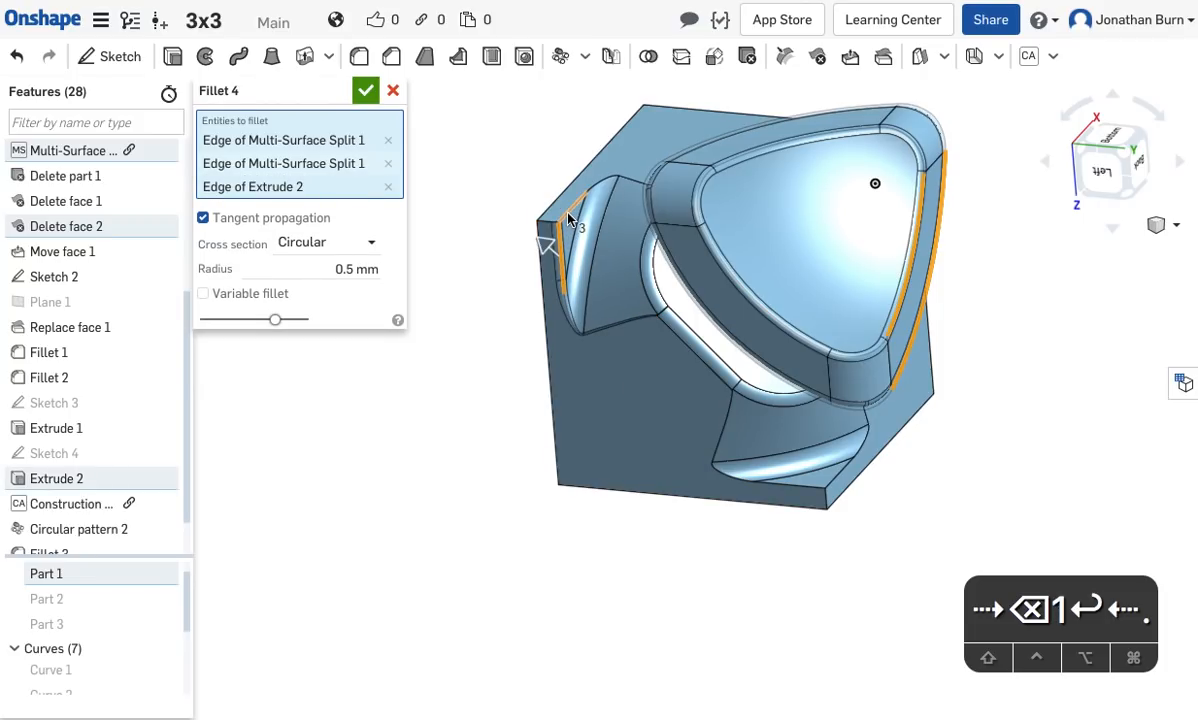
click(552, 232)
right_drag(996, 431, 984, 425)
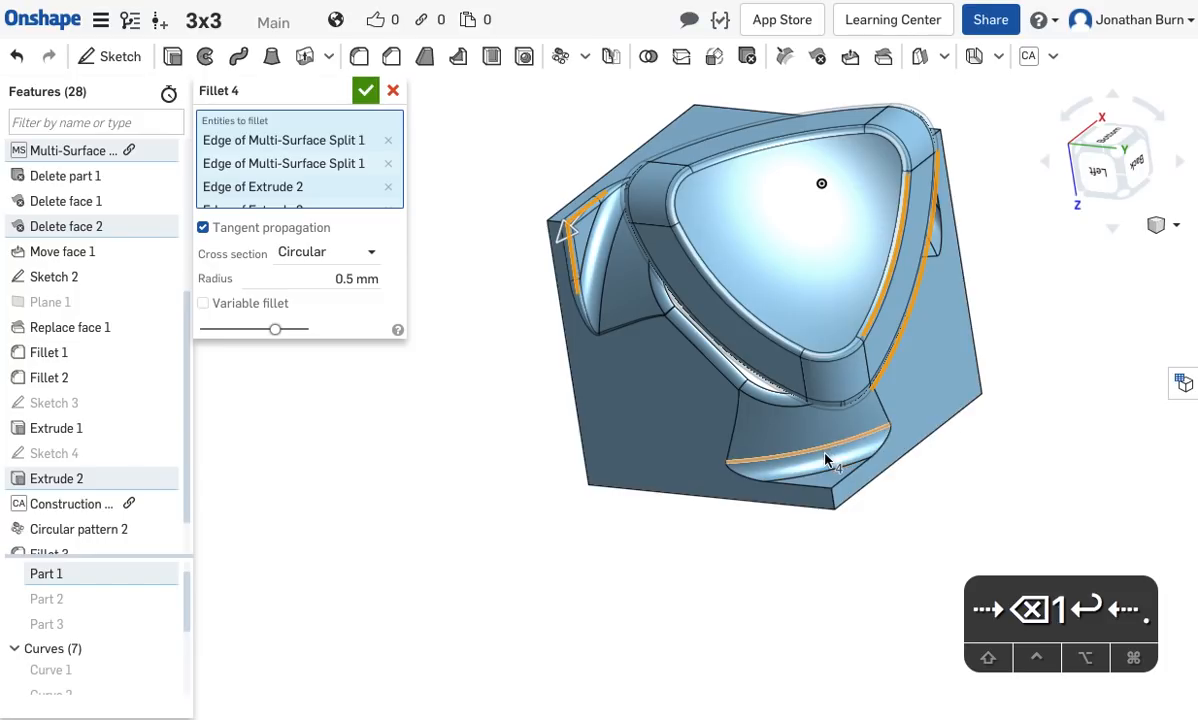
click(853, 481)
right_drag(1059, 500, 545, 350)
click(975, 152)
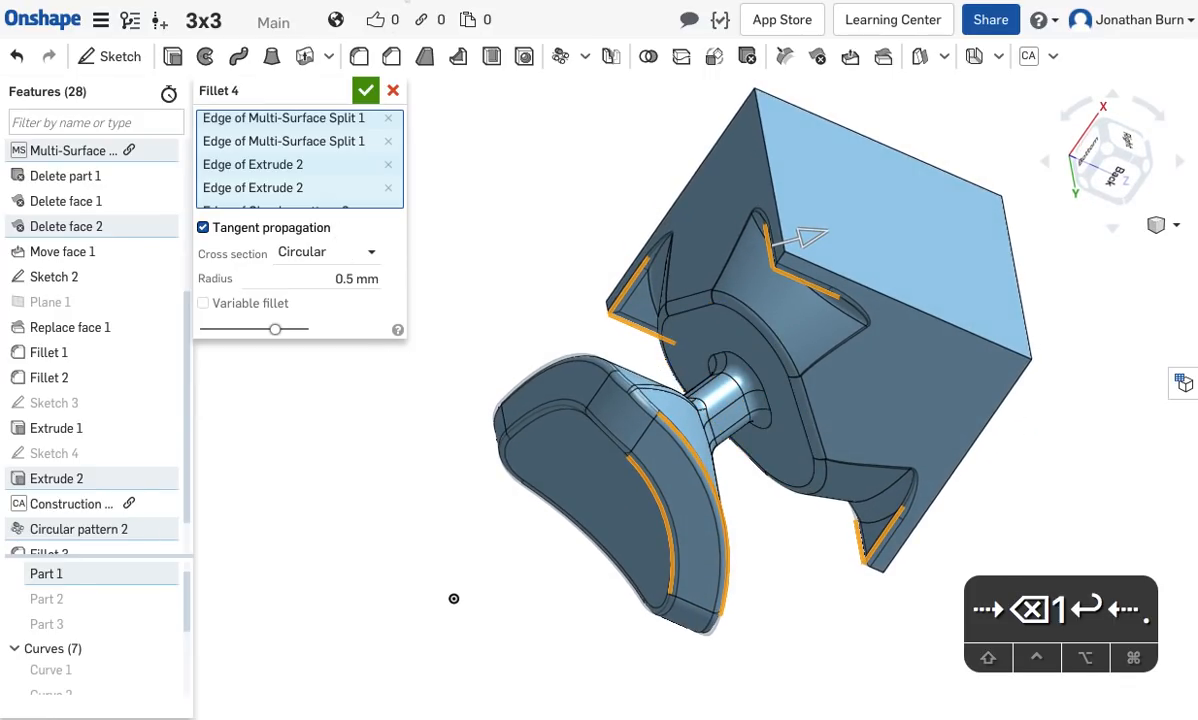
click(366, 91)
click(359, 57)
right_drag(586, 276, 595, 295)
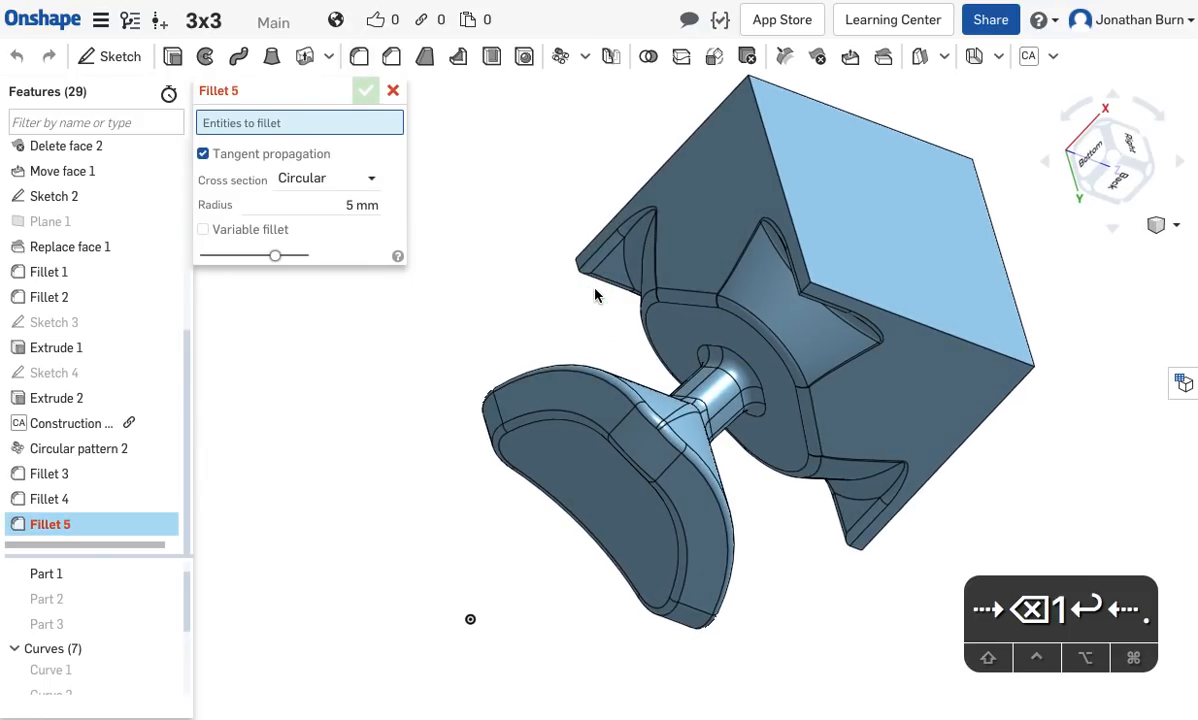
click(810, 292)
right_drag(580, 350, 605, 355)
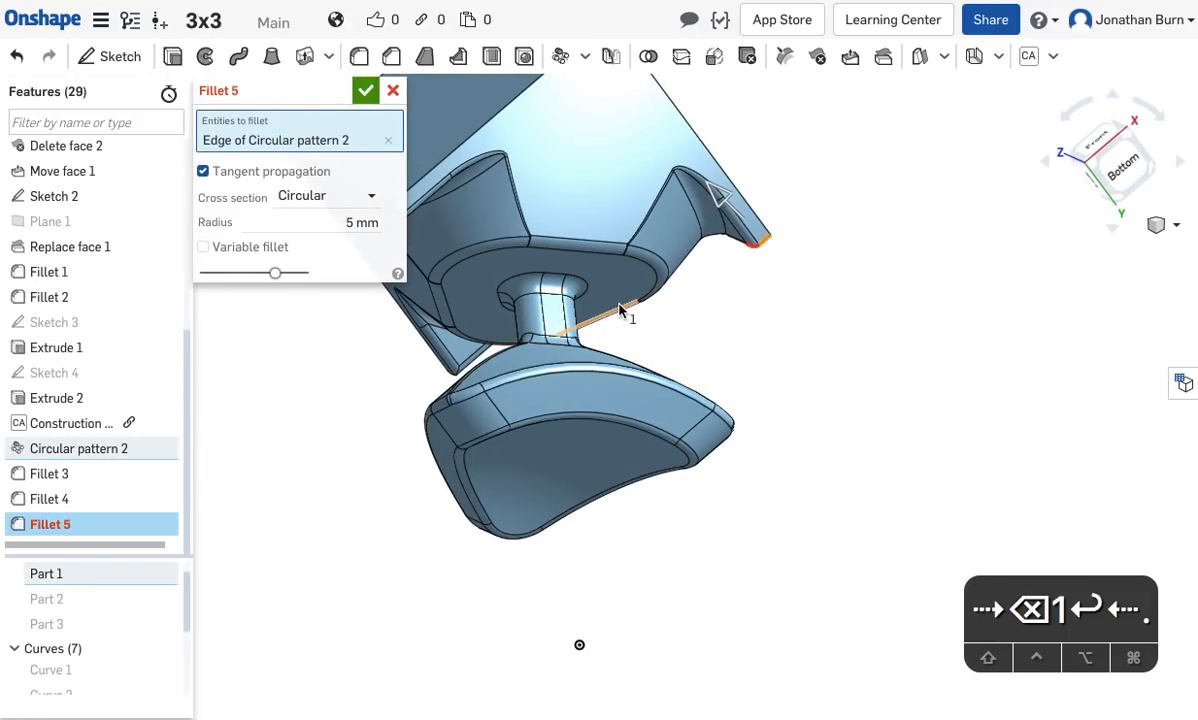
middle_drag(743, 308, 968, 460)
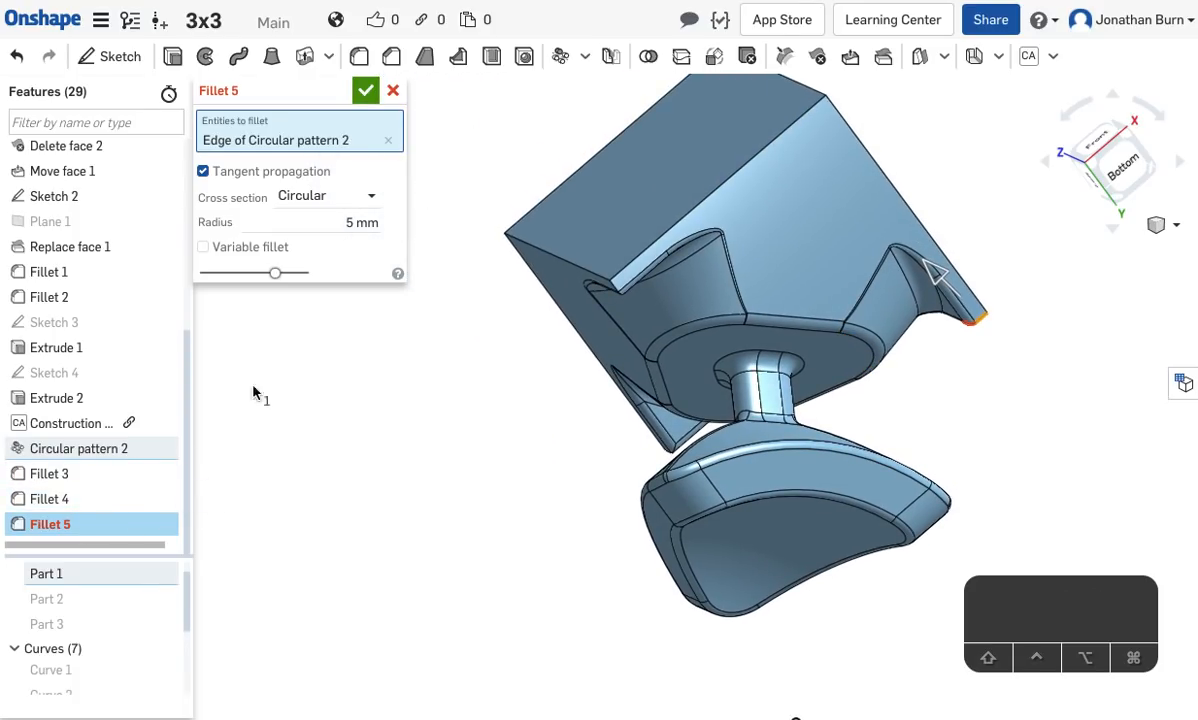
click(395, 95)
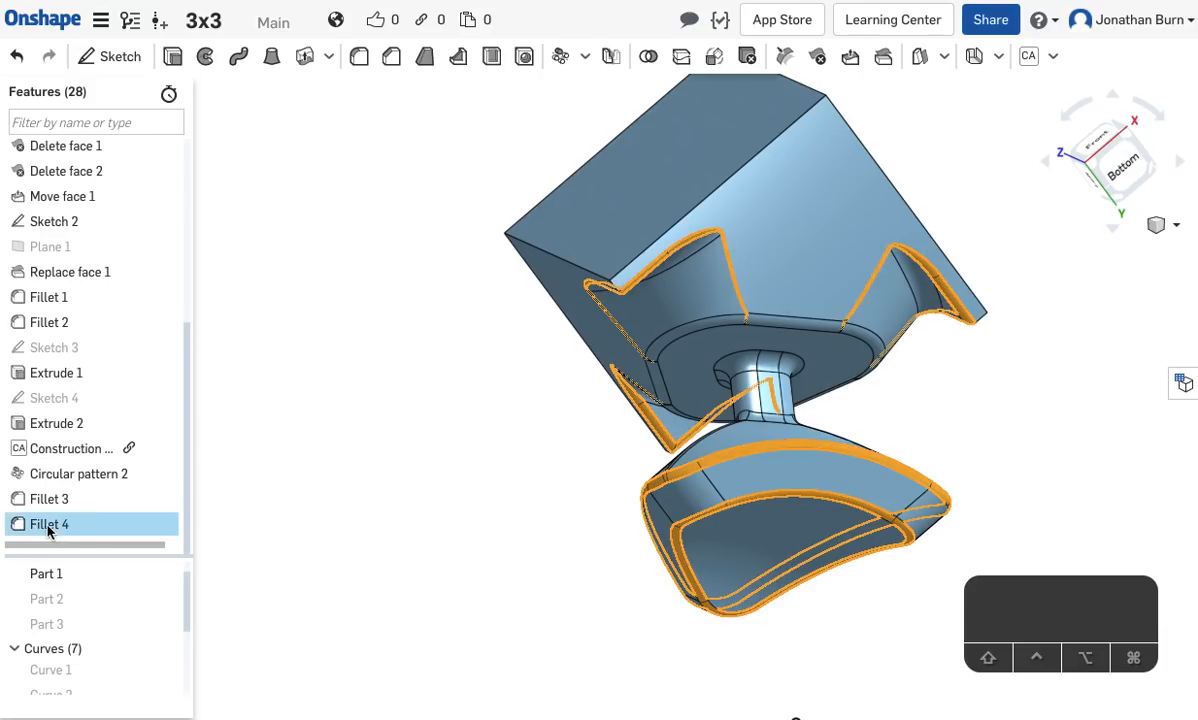
Edit Fillet 4 to remove all the thin plates' corner edges, keeping only the two foot rim edges, and accept it.
double_click(40, 524)
right_drag(1018, 303, 989, 281)
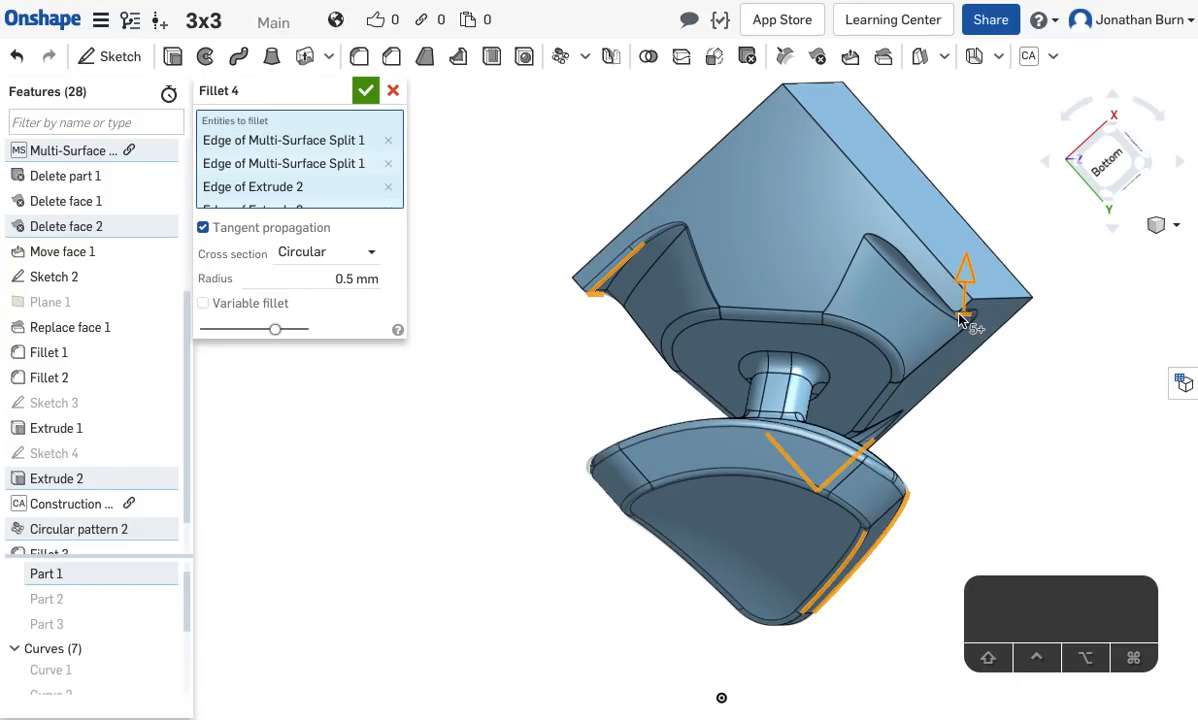
click(388, 141)
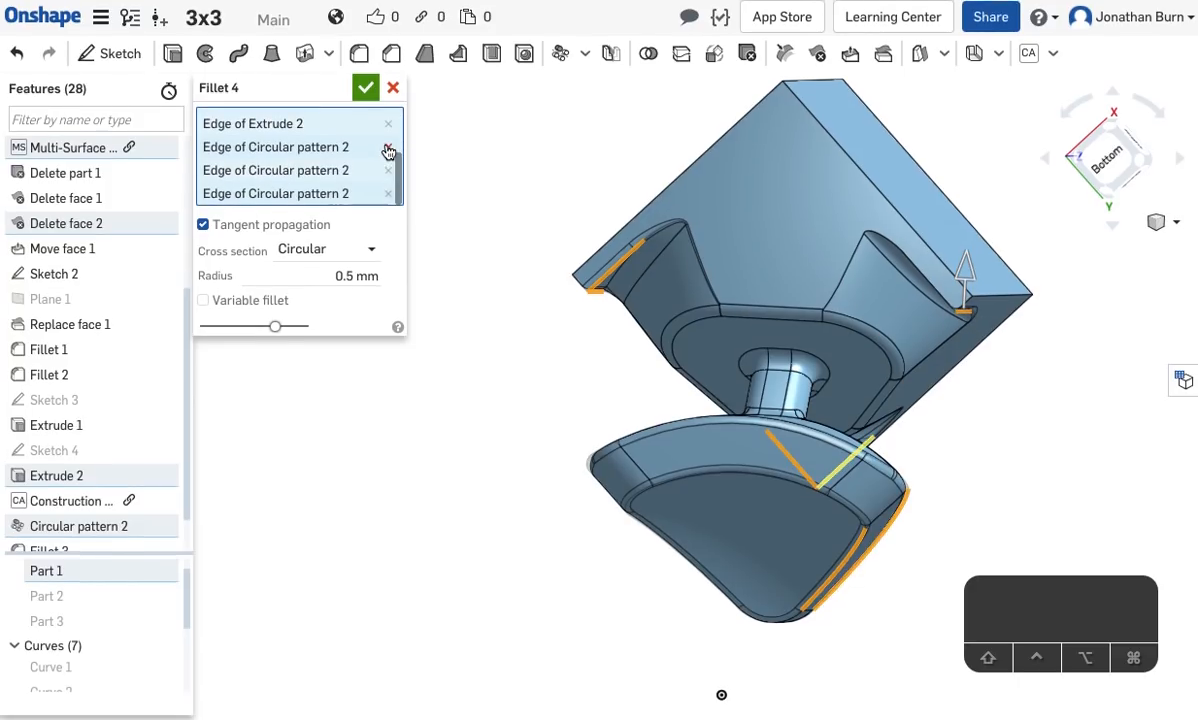
click(390, 196)
click(390, 196)
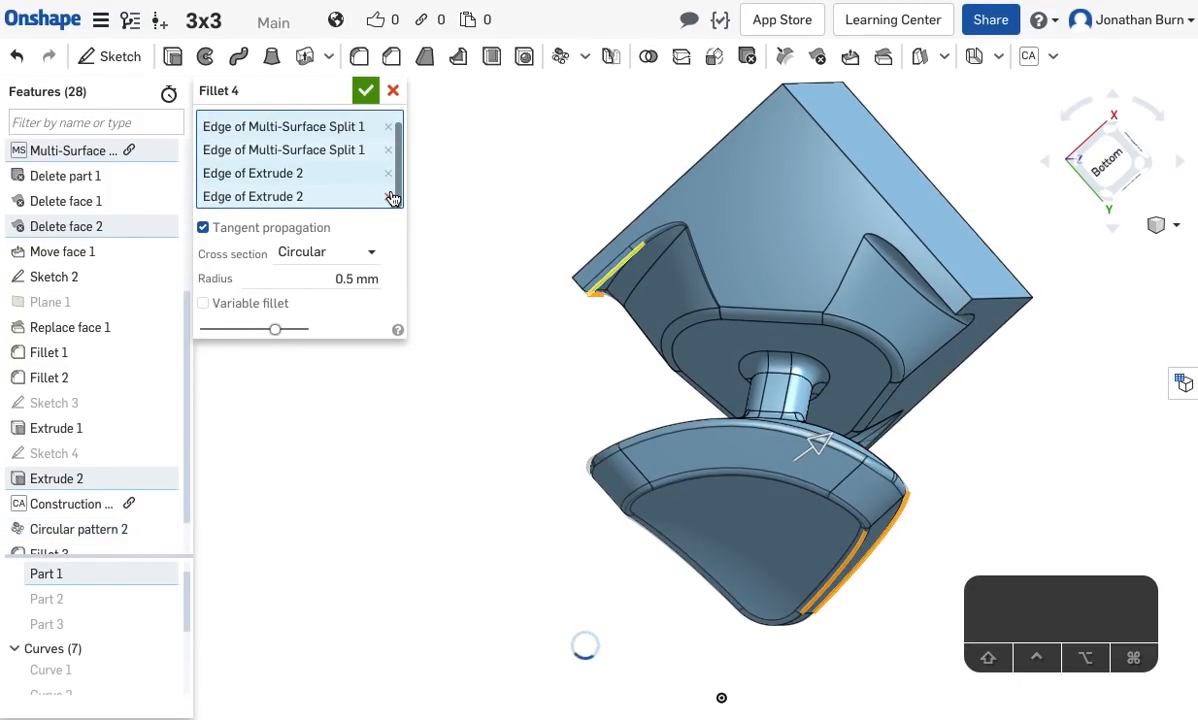
click(390, 196)
click(389, 187)
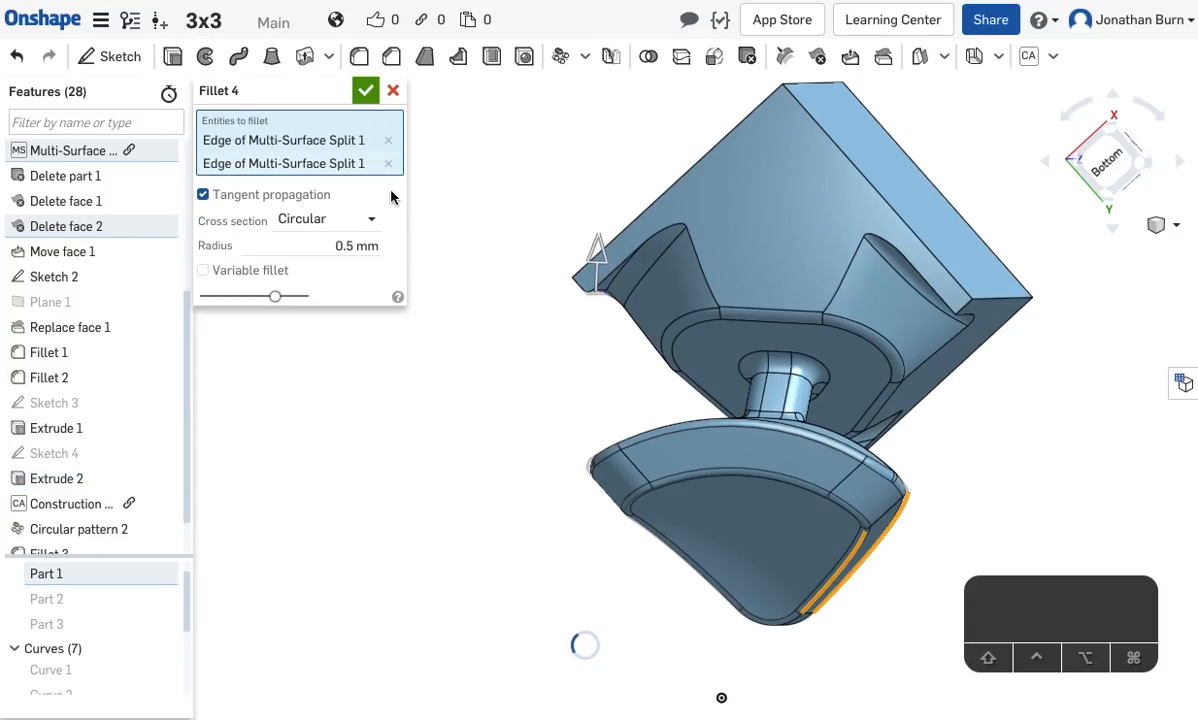
click(365, 91)
Start a new fillet on the short thickness edges at the sharp corners of the three thin plates.
click(362, 56)
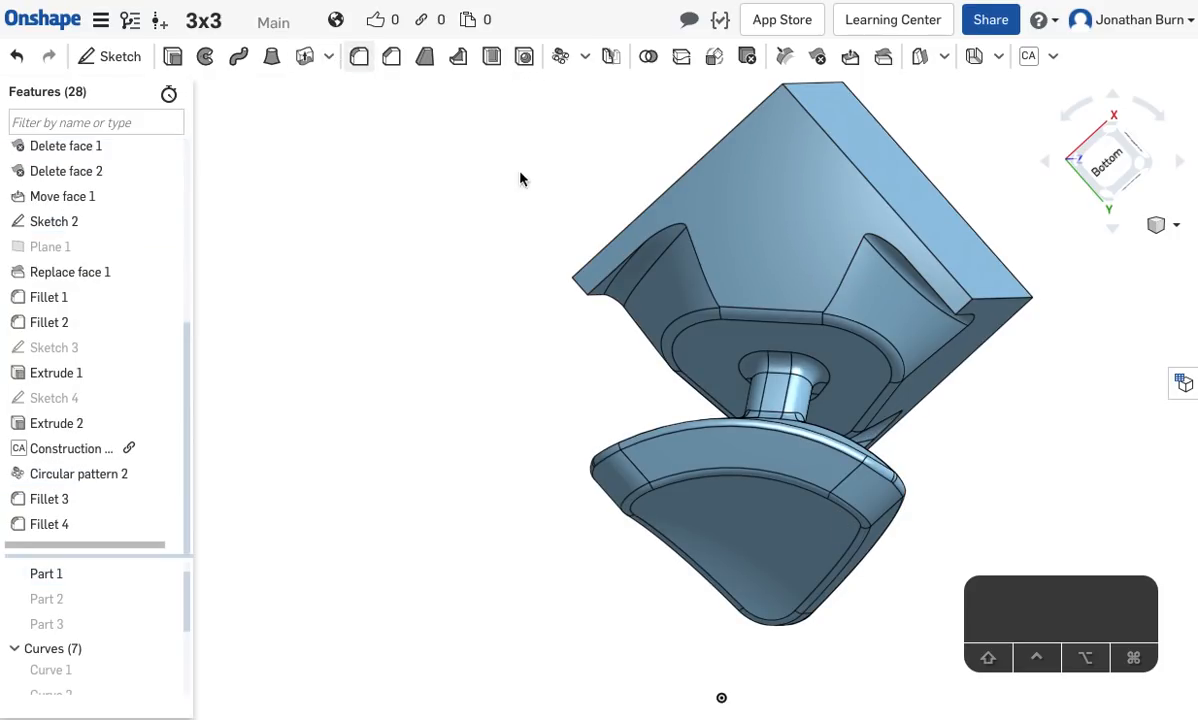
click(963, 307)
right_drag(580, 395, 636, 367)
click(625, 271)
right_drag(516, 527, 566, 518)
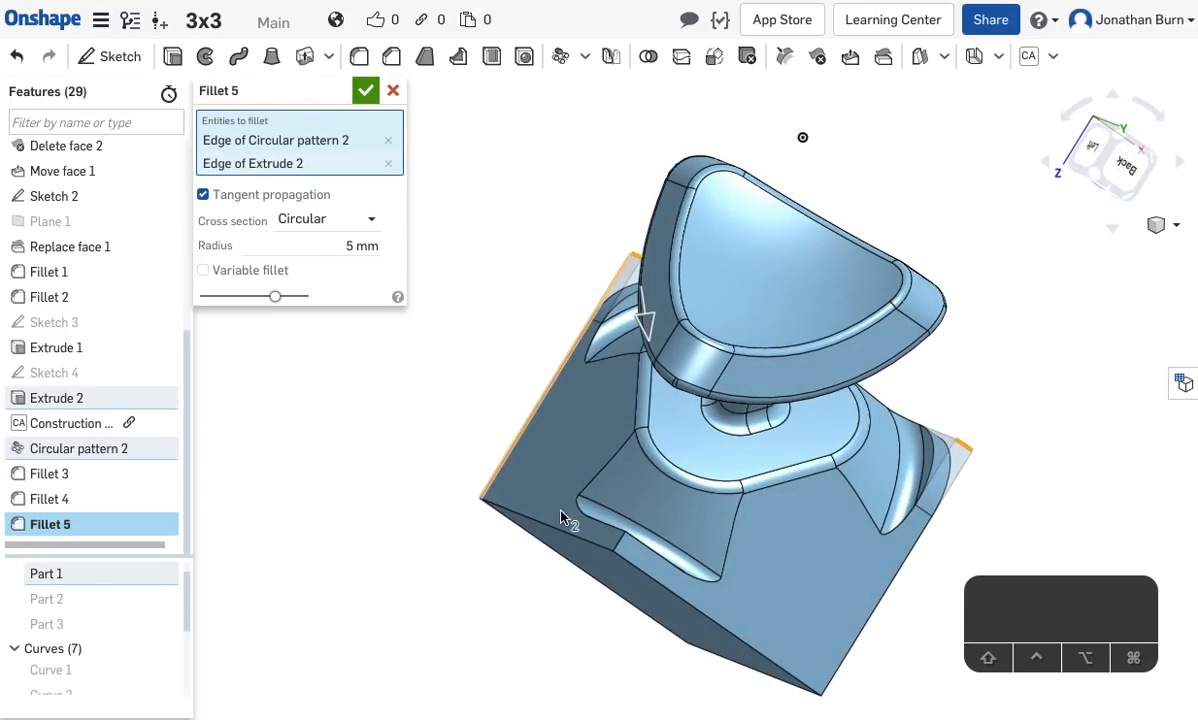
click(620, 544)
right_drag(971, 409, 1080, 508)
right_drag(480, 150, 559, 198)
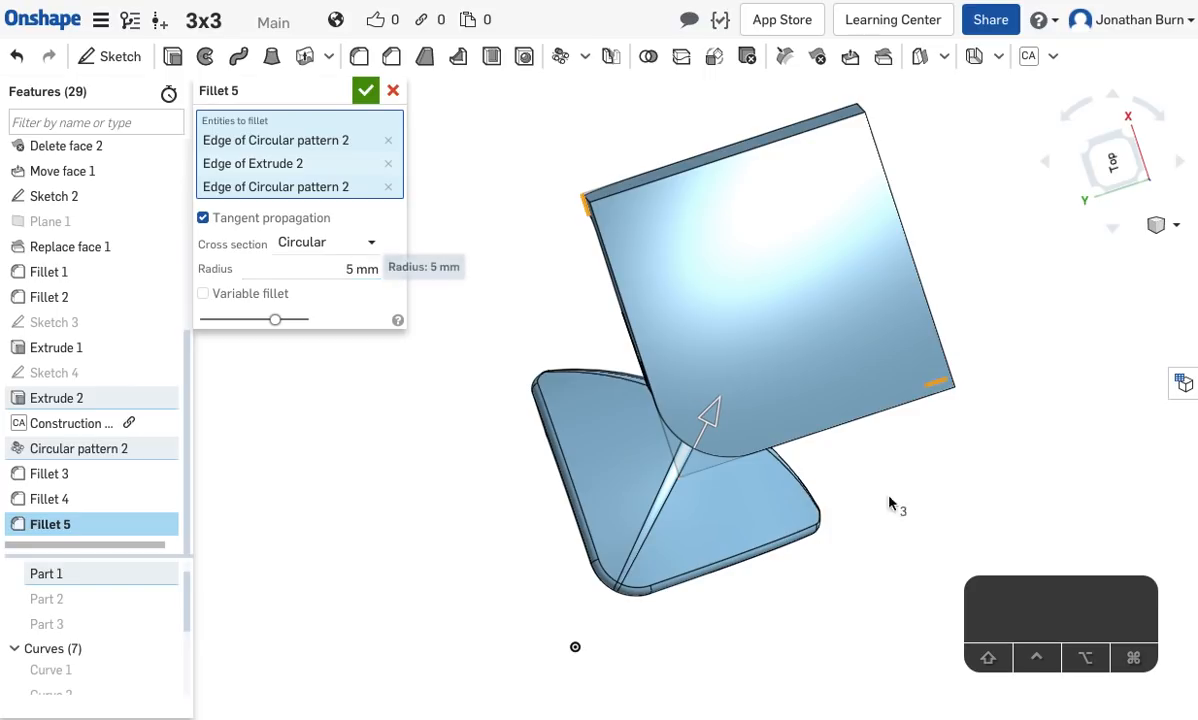
Try radii between about 2.4 mm and 3.9 mm for the plate-corner fillet.
drag(711, 412, 709, 428)
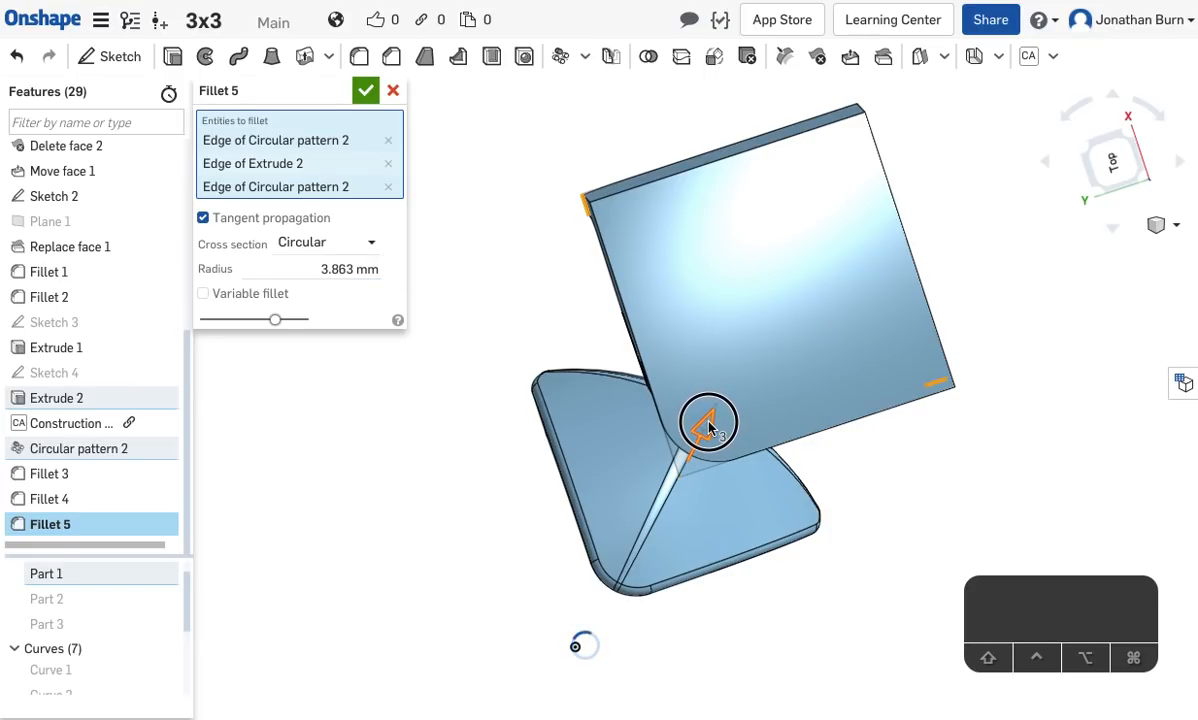
drag(710, 422, 709, 430)
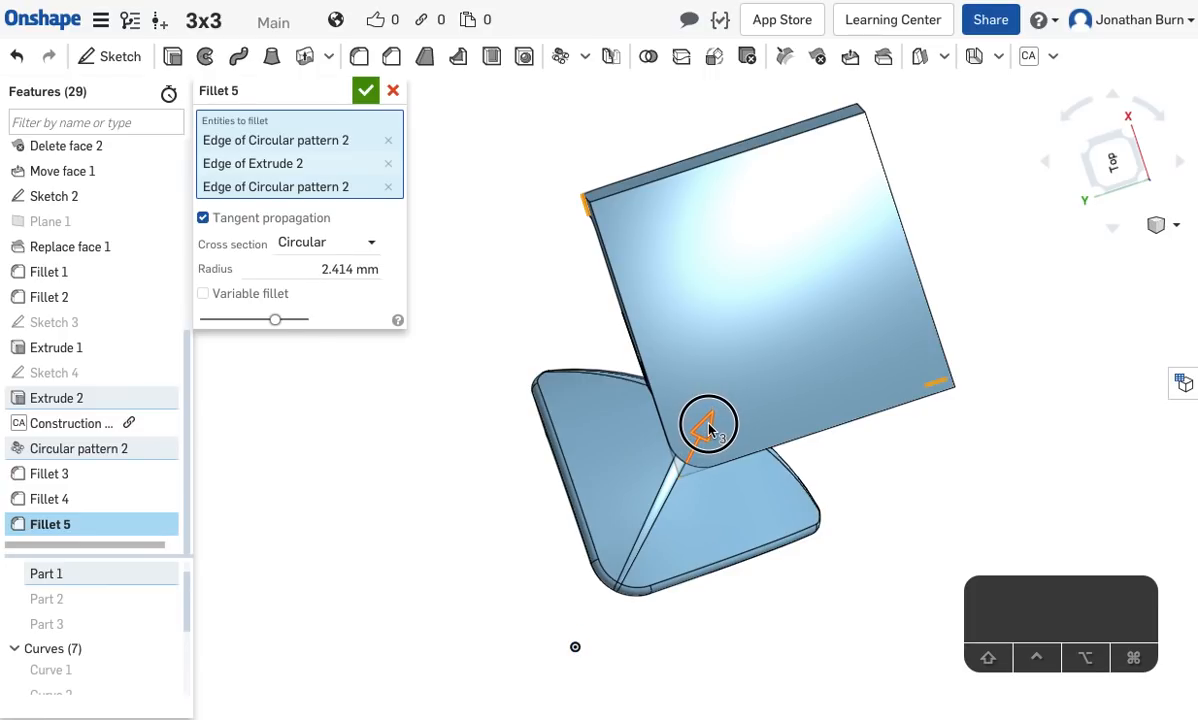
drag(709, 430, 709, 421)
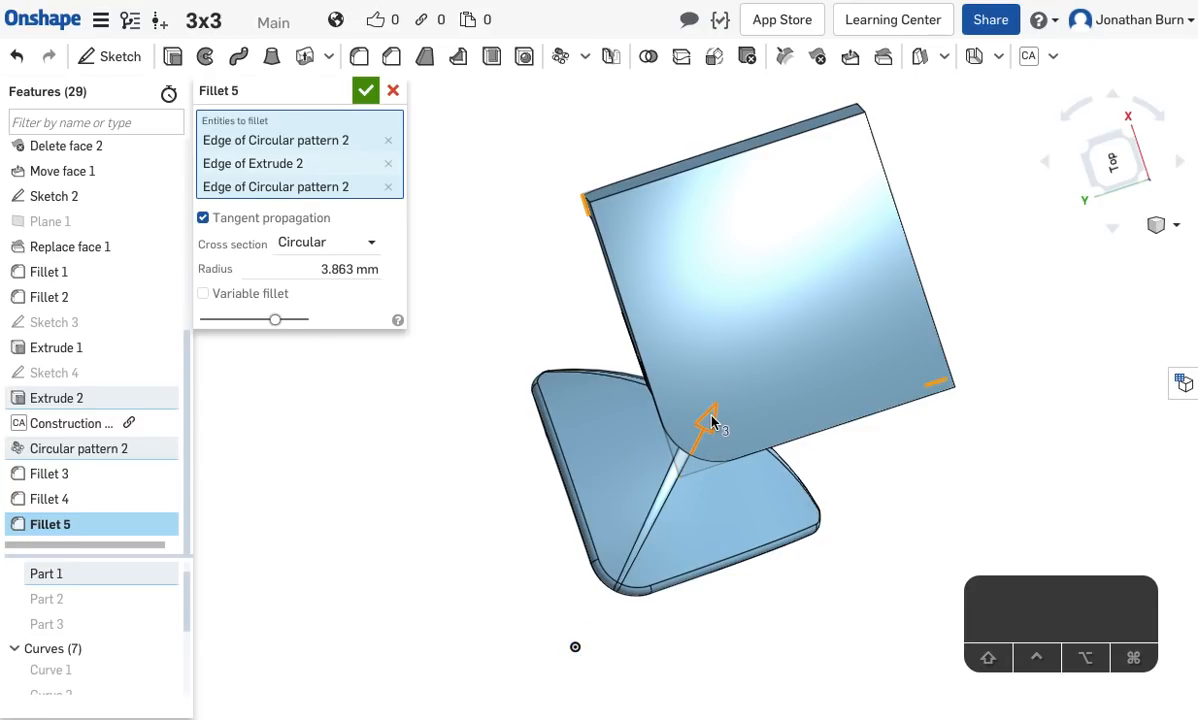
drag(708, 424, 709, 425)
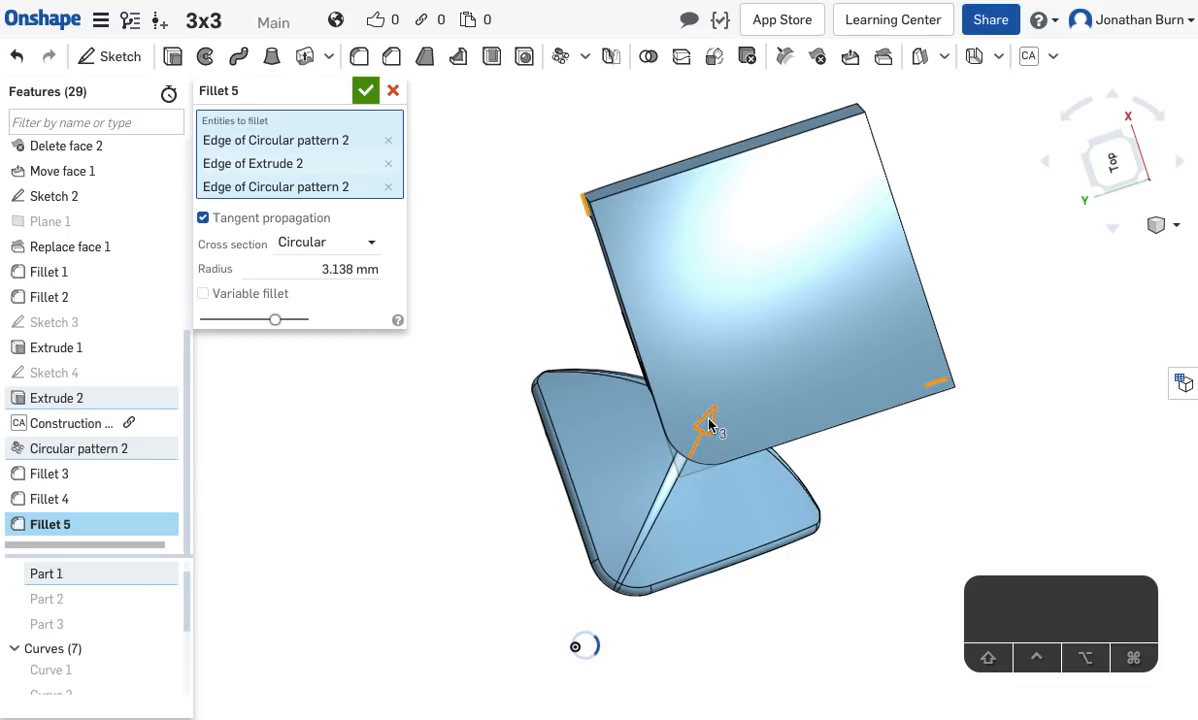
Set the plate-corner fillet's radius to 3 mm and accept it.
click(349, 272)
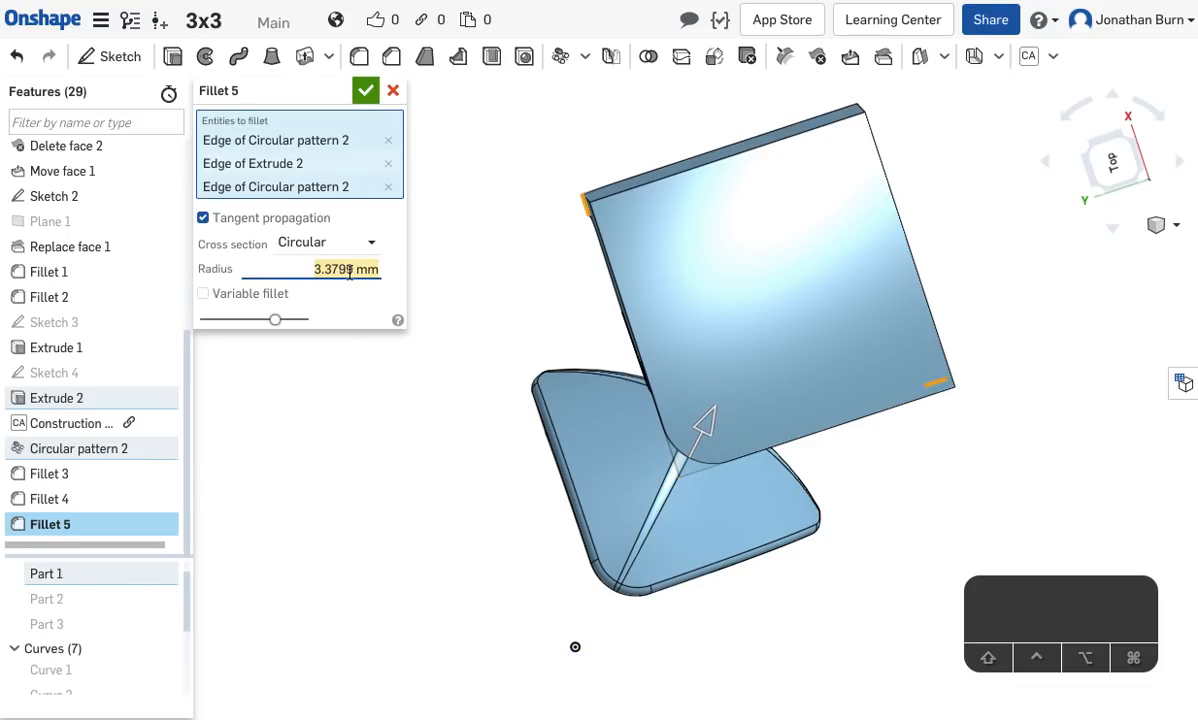
text(3)
key(Return)
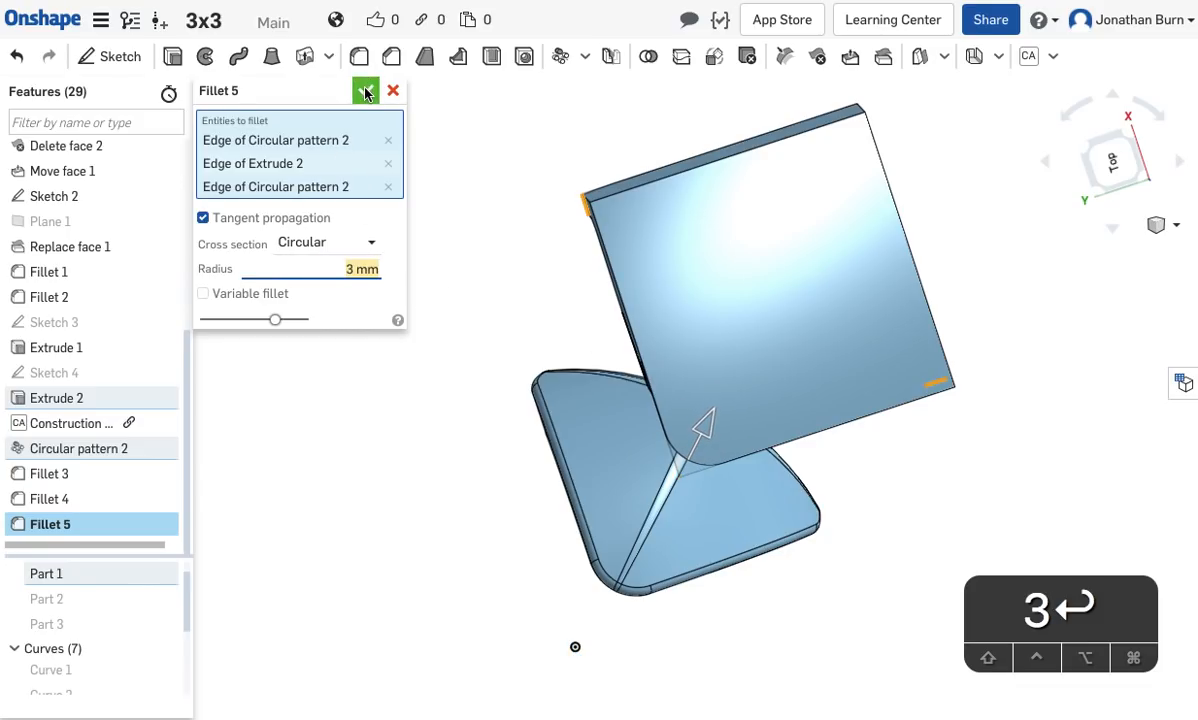
click(366, 93)
Fillet the curved inner edges of the three rounded plate corners with a 0.5 mm radius.
right_drag(972, 450, 483, 289)
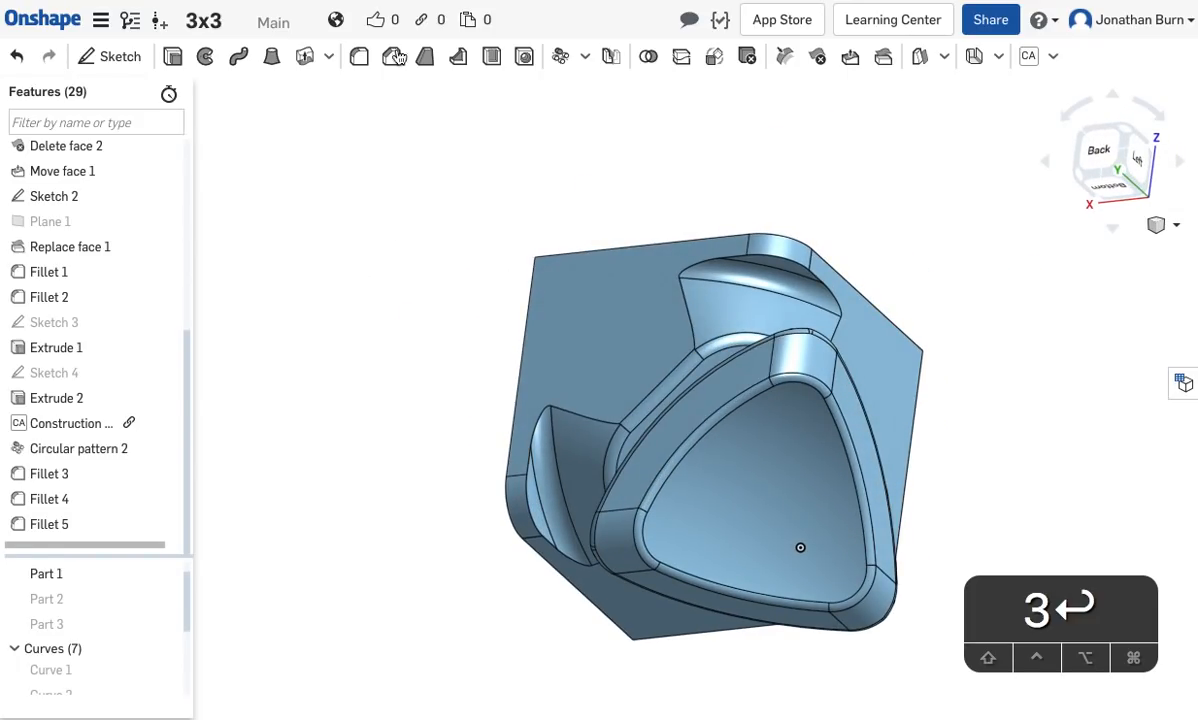
click(359, 57)
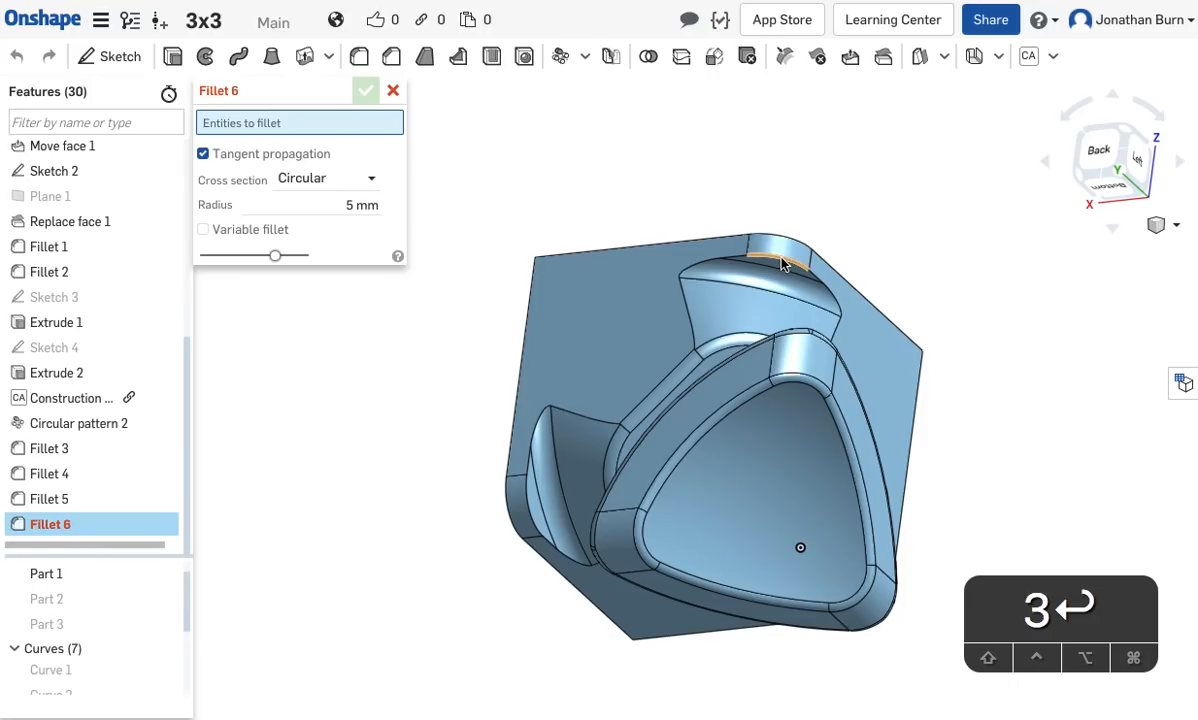
click(538, 495)
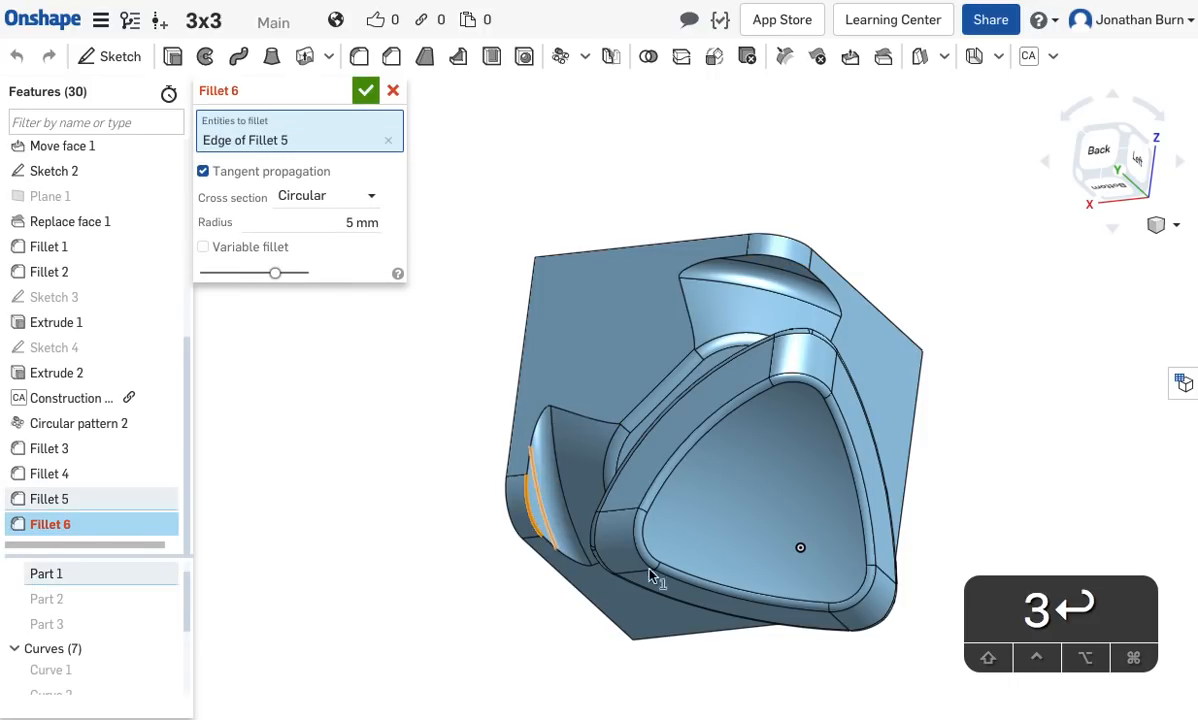
right_drag(941, 612, 928, 557)
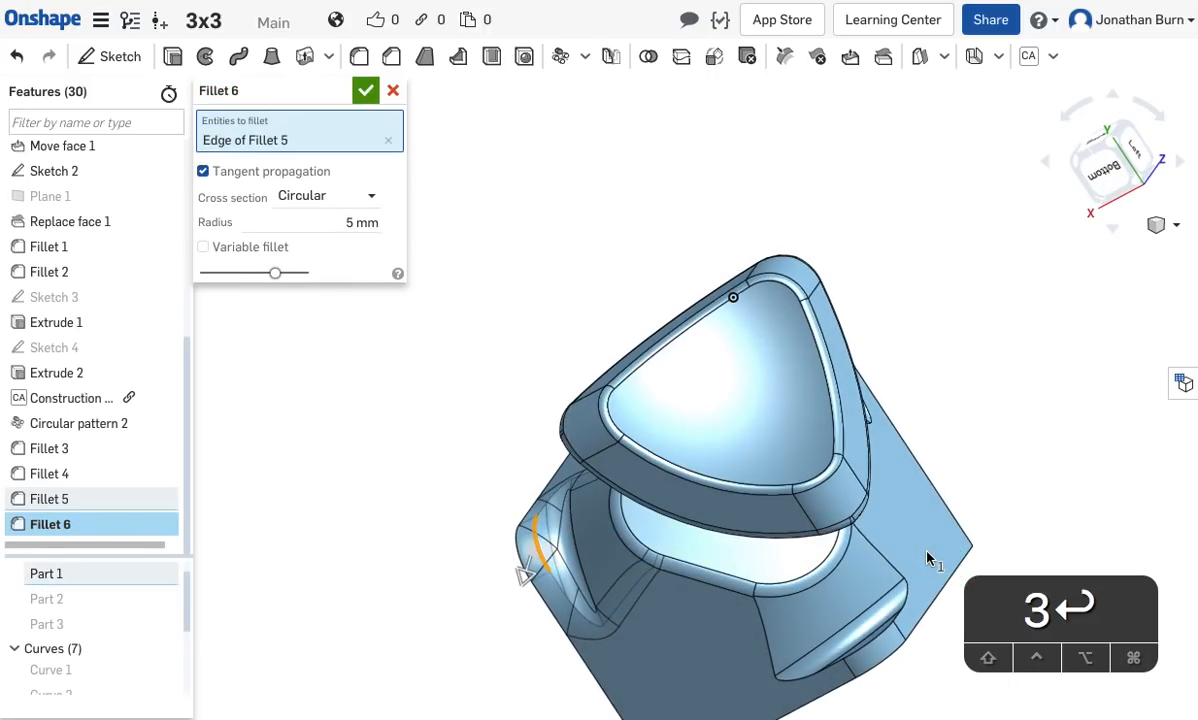
click(882, 644)
right_drag(1034, 497, 968, 514)
click(715, 265)
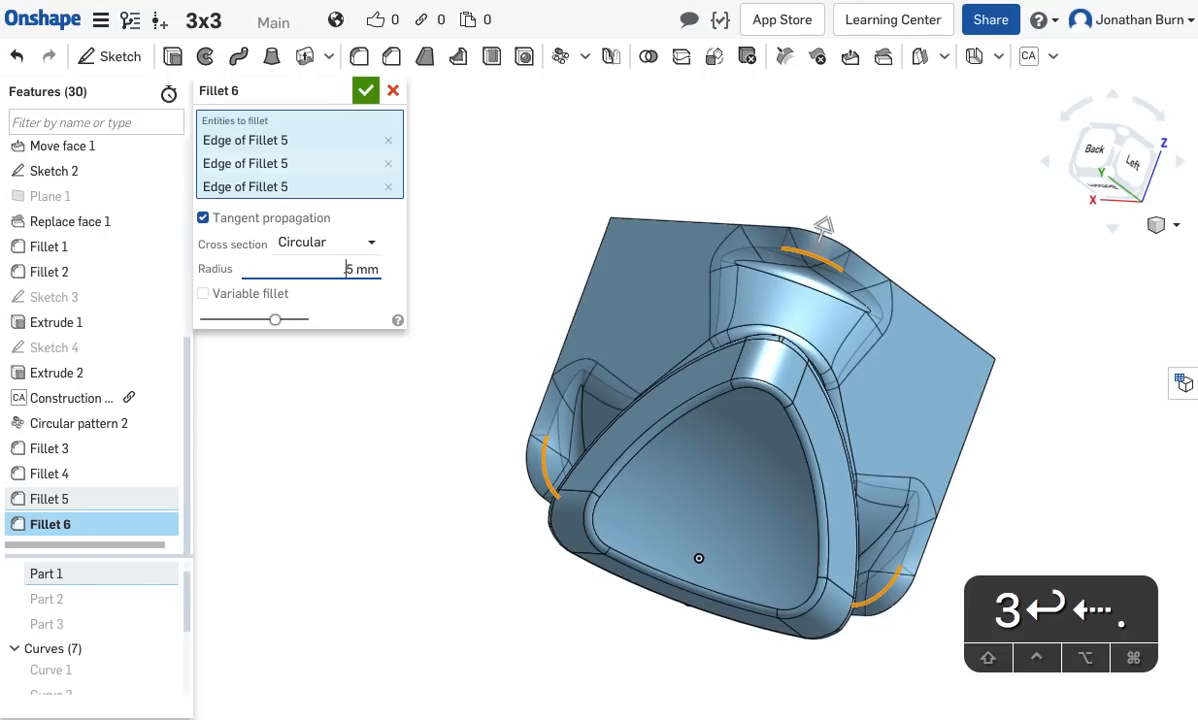
key(Return)
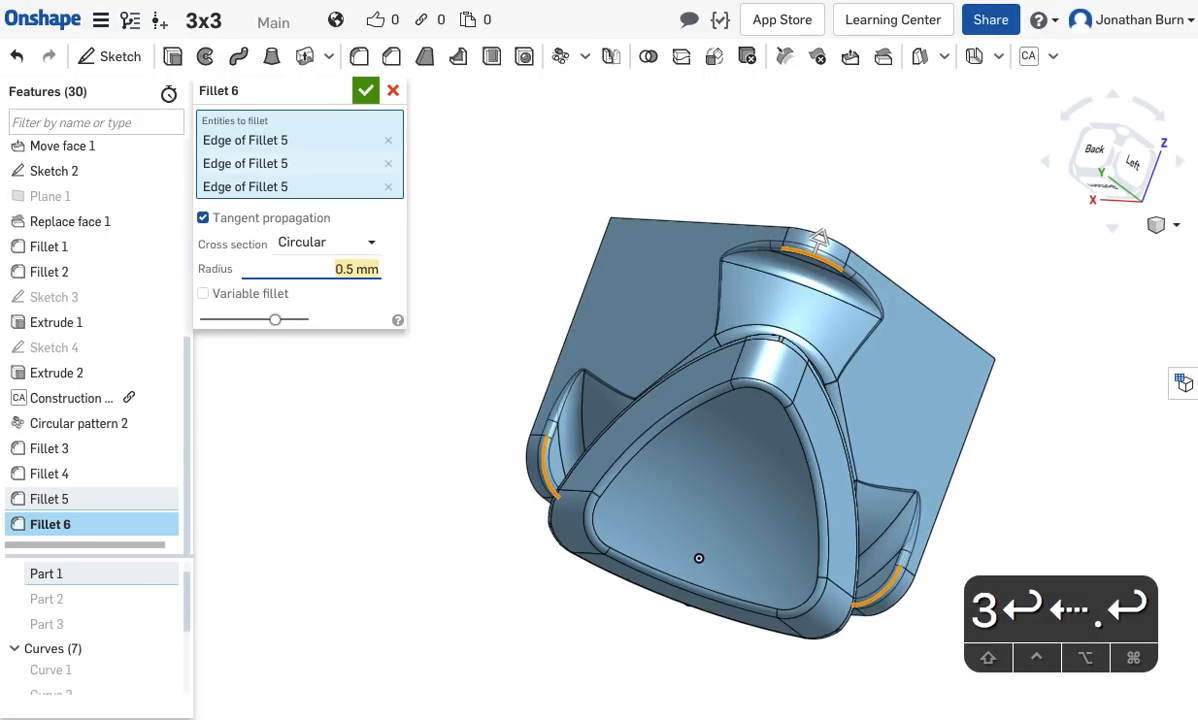
click(366, 90)
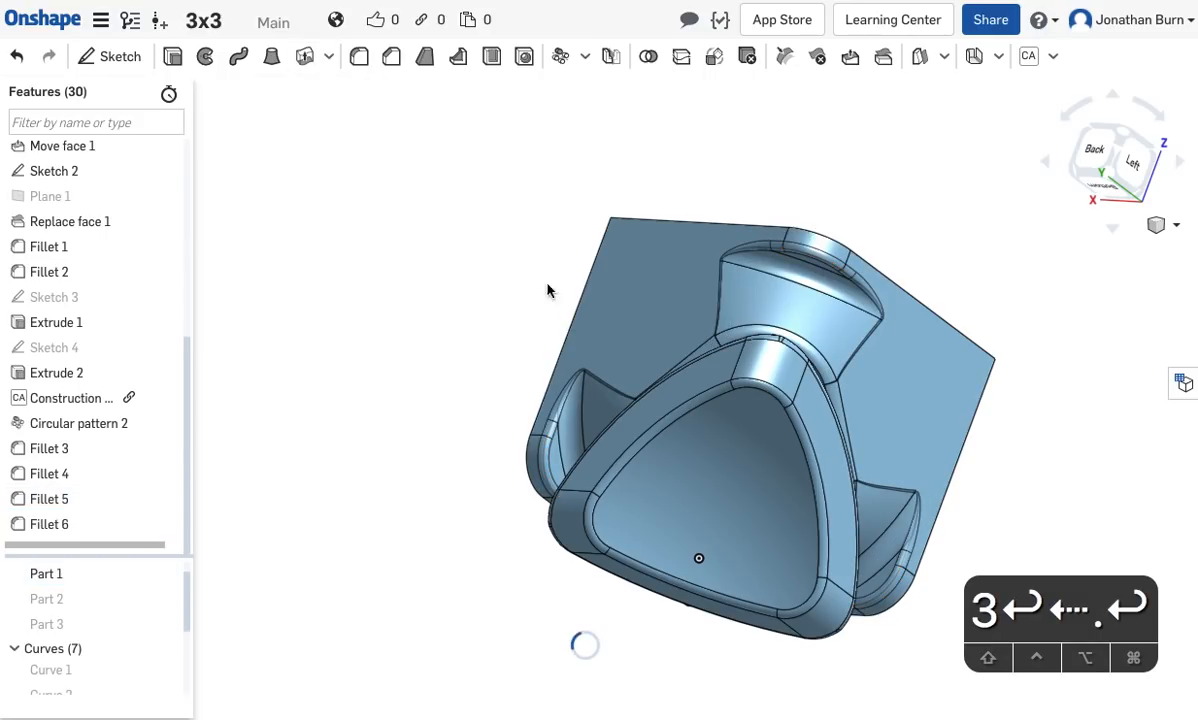
Offset the flat base face around the stem 1 mm inward into the block with a blind Move face.
right_drag(890, 302, 820, 279)
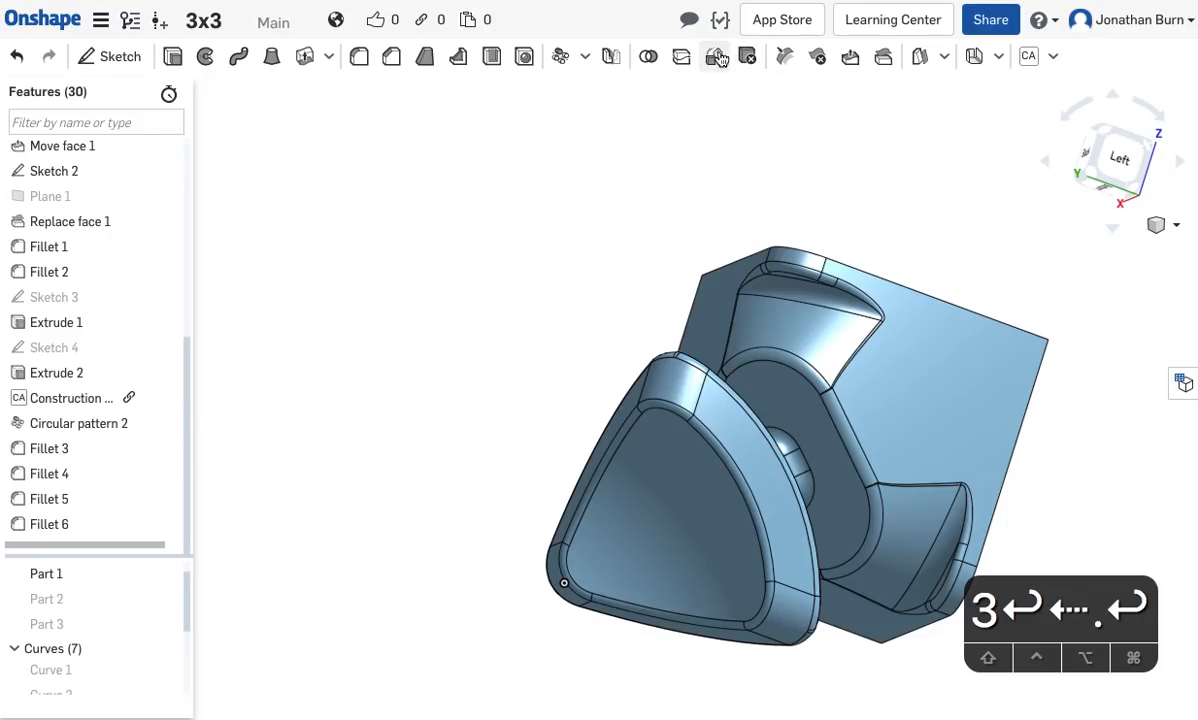
click(844, 62)
right_drag(928, 346, 903, 348)
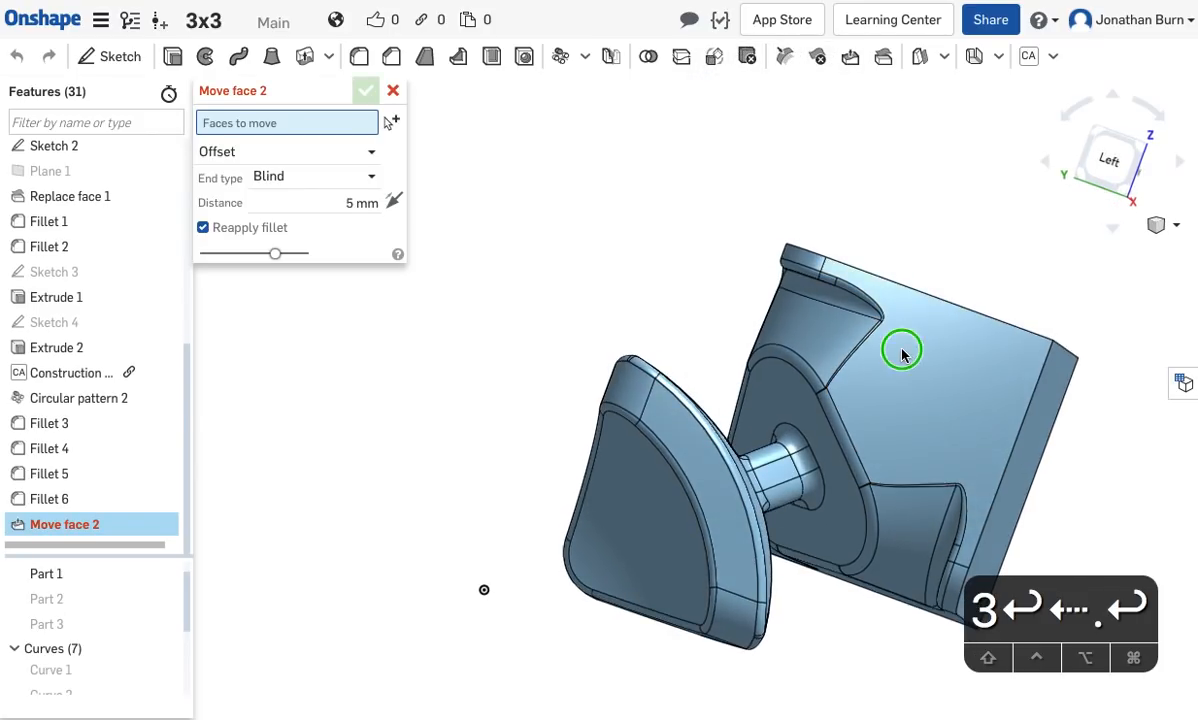
click(766, 400)
mouse_move(533, 325)
right_down()
mouse_move(500, 326)
mouse_move(537, 332)
mouse_move(524, 348)
right_up()
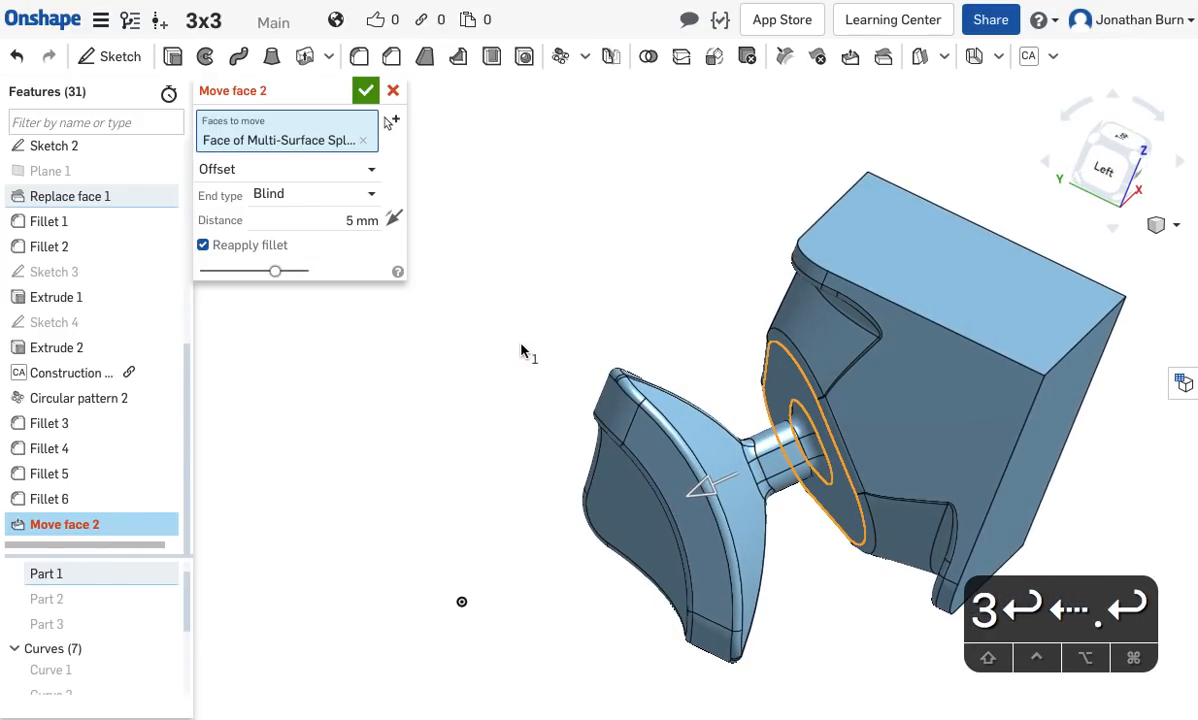
click(393, 220)
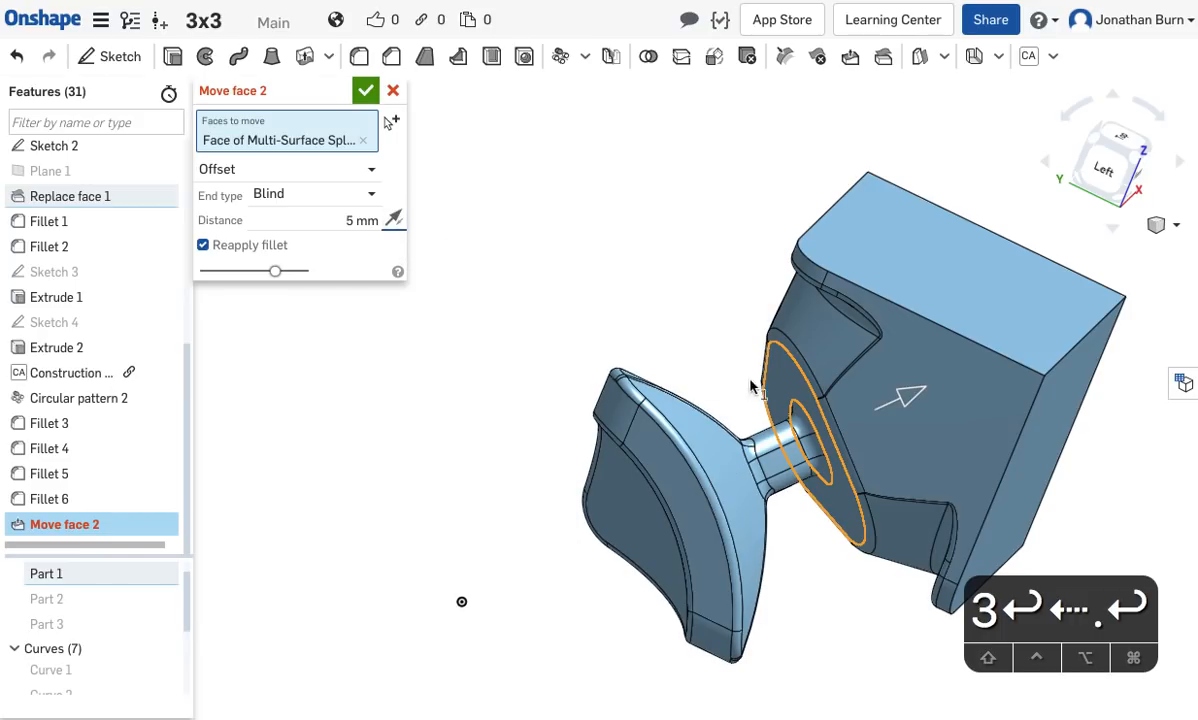
key(Tab)
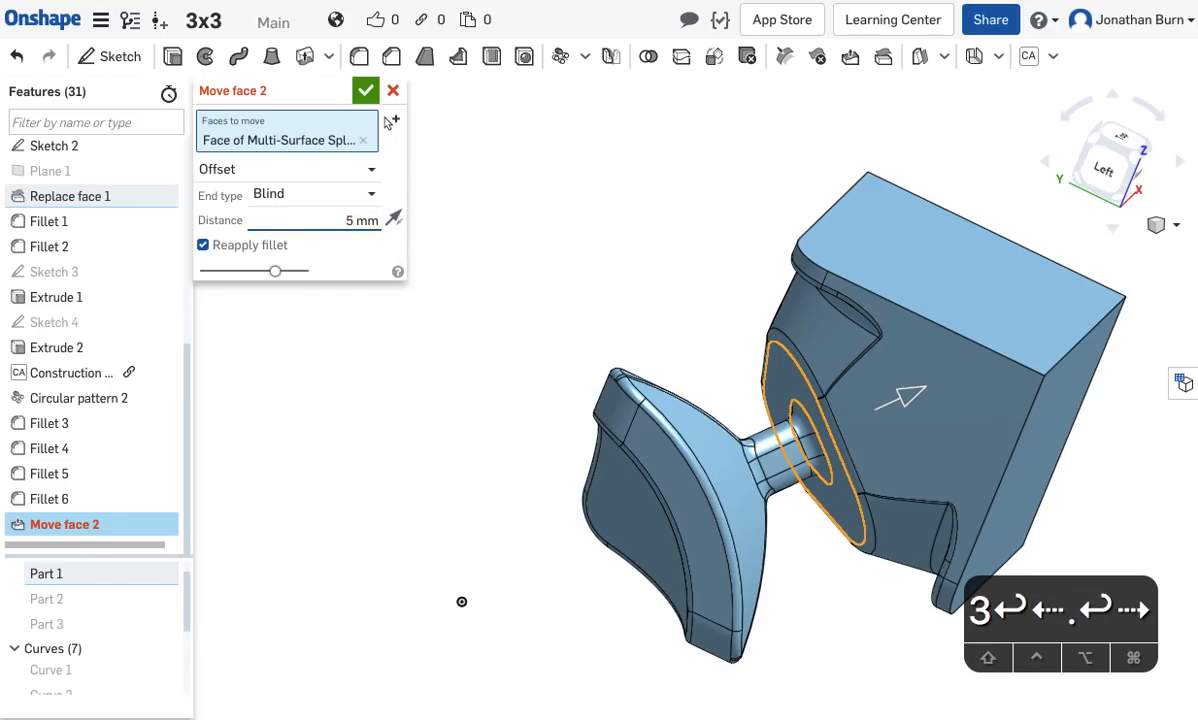
text(1)
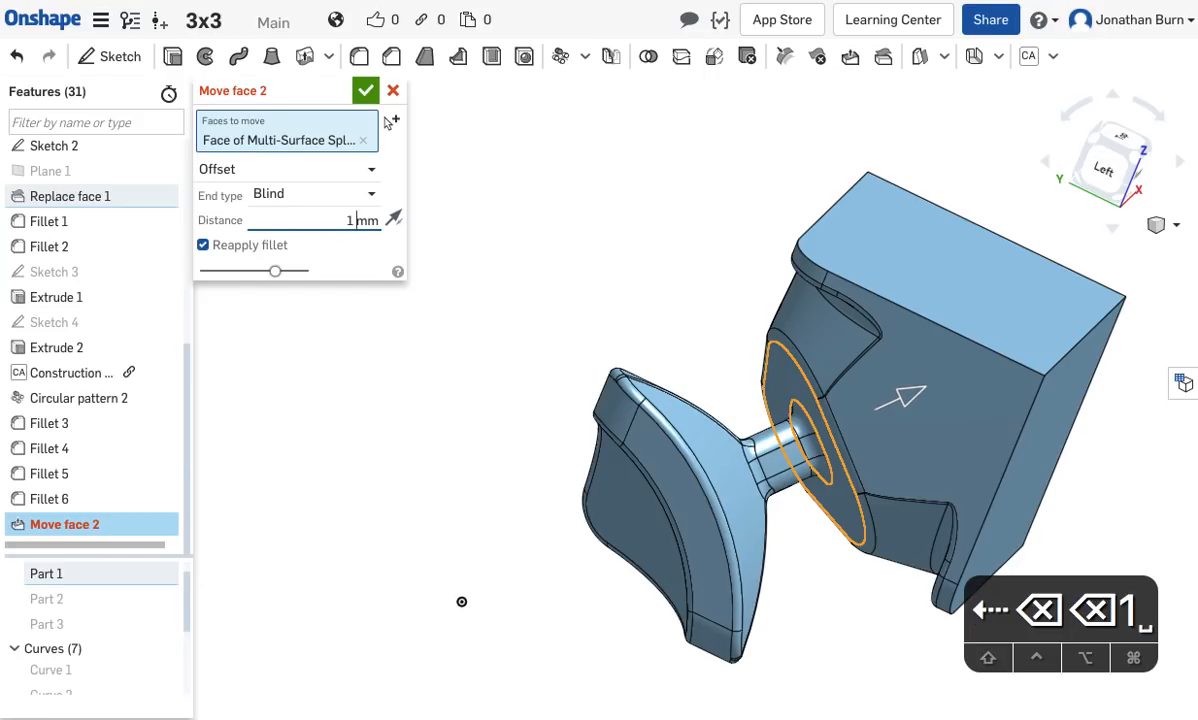
key(Return)
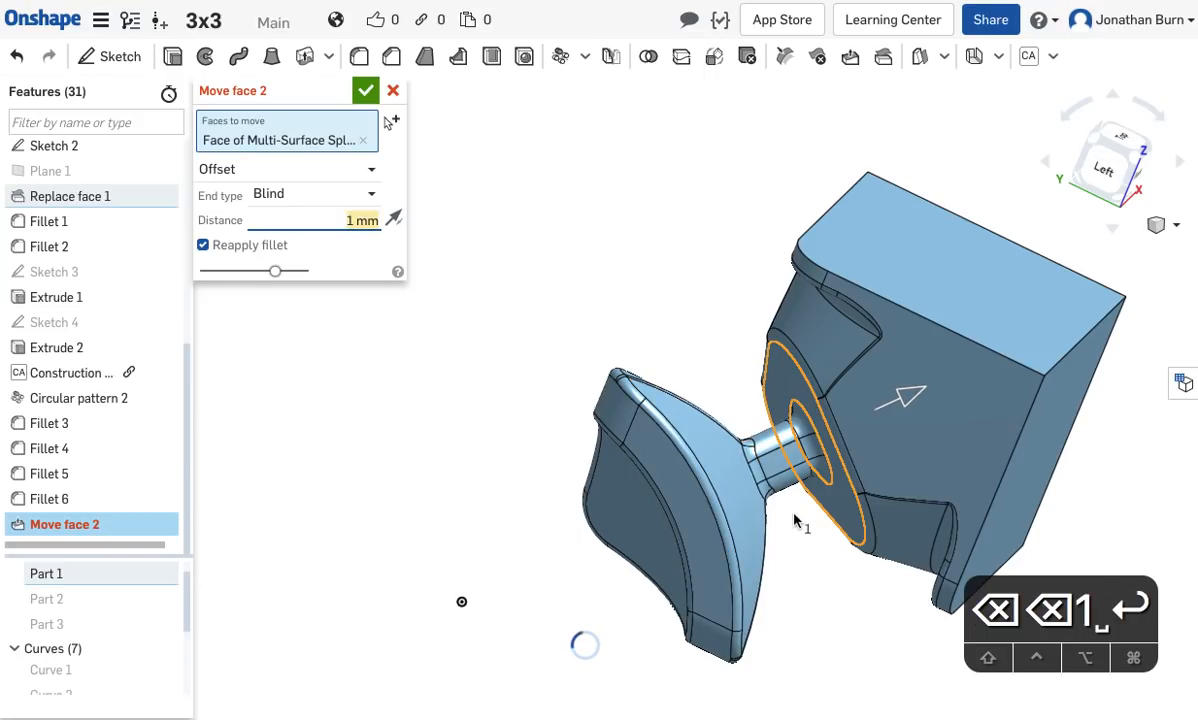
right_drag(806, 592, 800, 592)
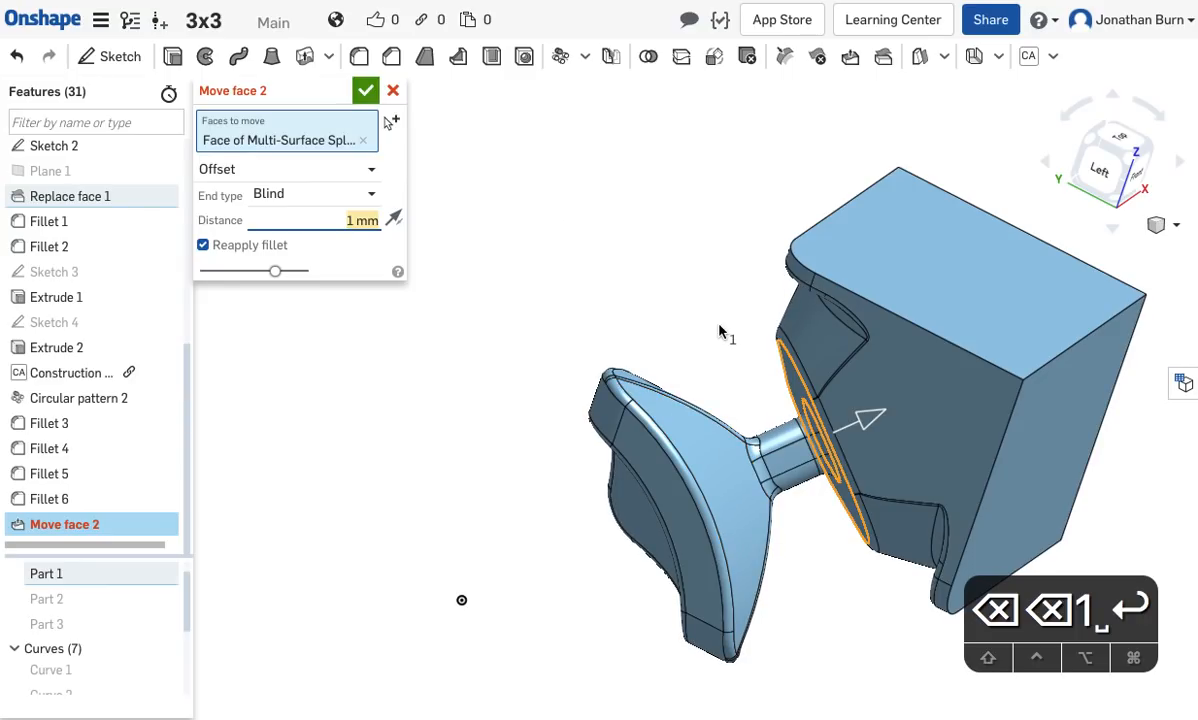
scroll(719, 332, up, 5)
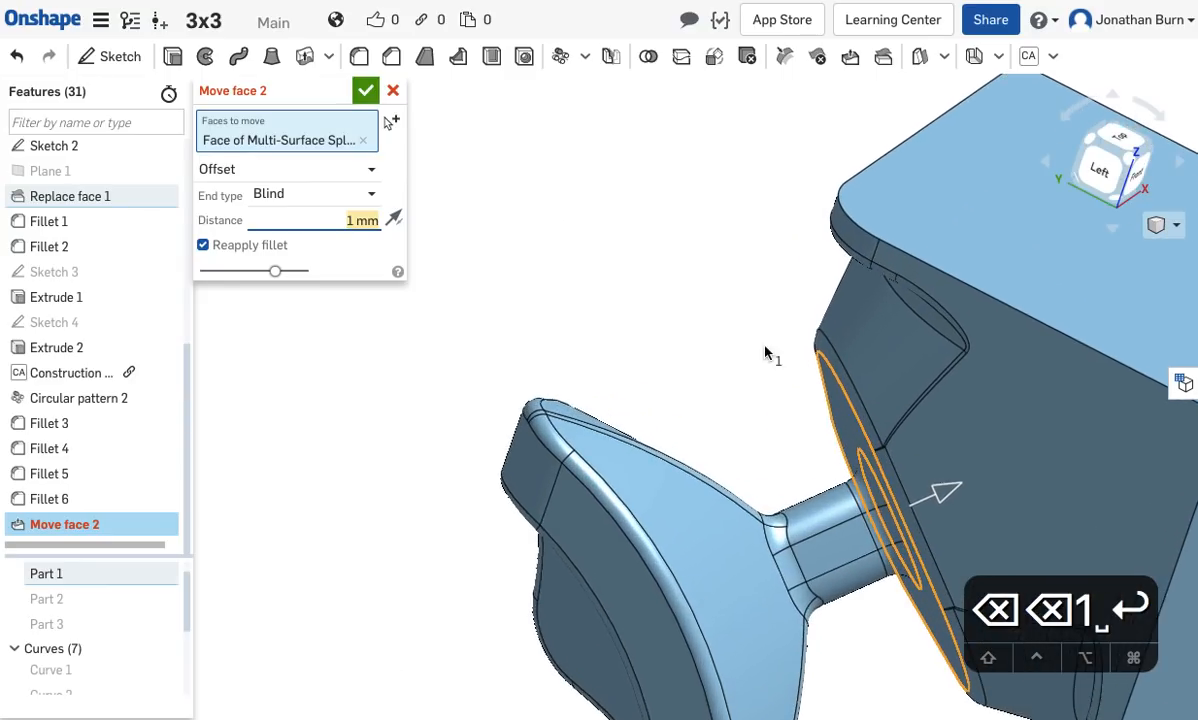
click(367, 92)
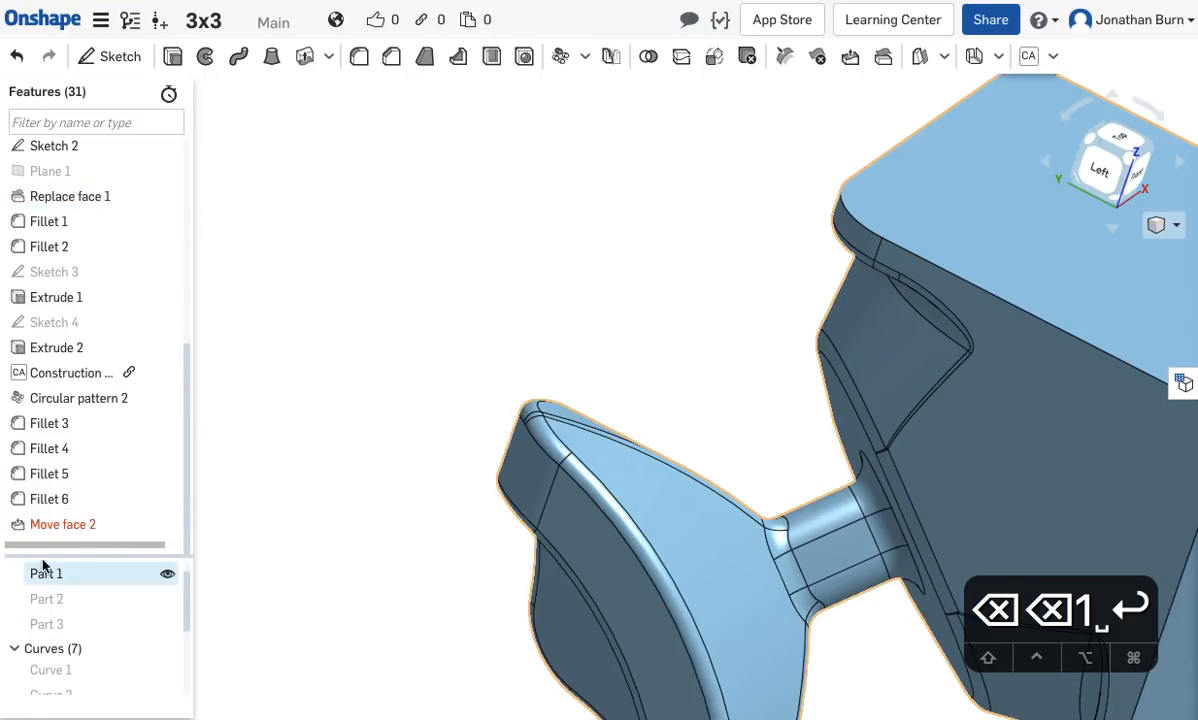
Reorder the Move face 2 feature so that it comes directly before Fillet 3.
drag(68, 536, 62, 447)
drag(362, 429, 617, 314)
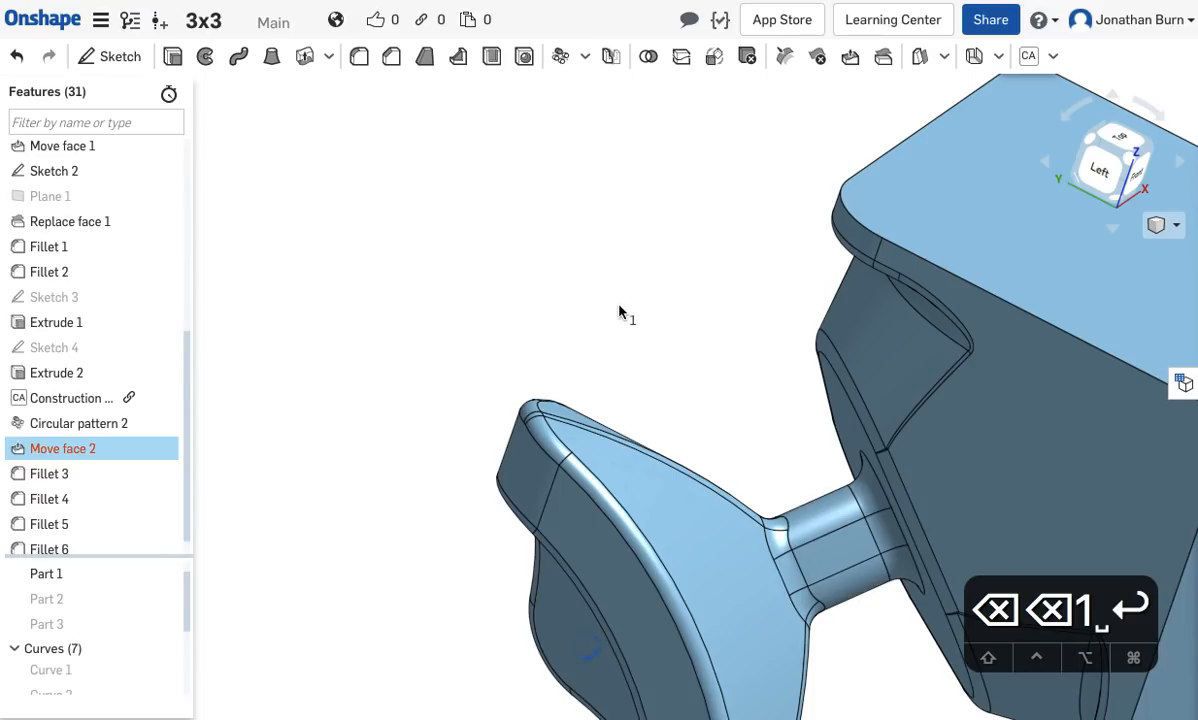
click(770, 412)
right_drag(770, 412, 642, 12)
scroll(920, 482, down, 5)
scroll(920, 482, up, 3)
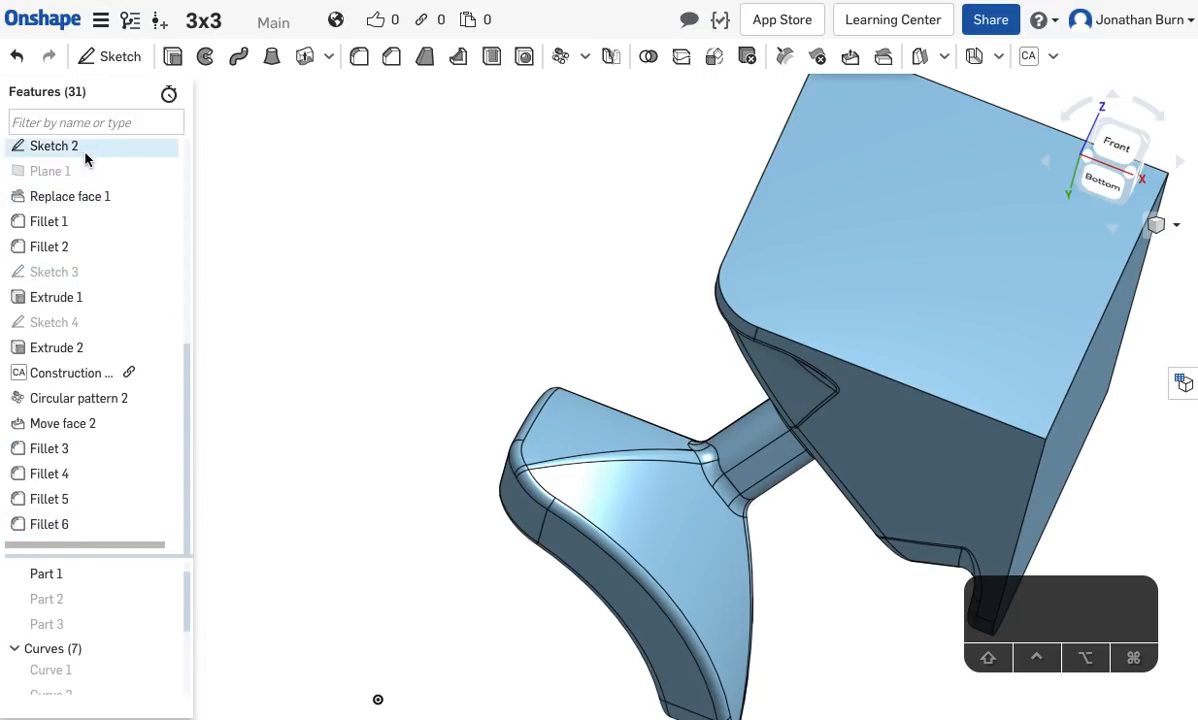
scroll(82, 190, up, 2)
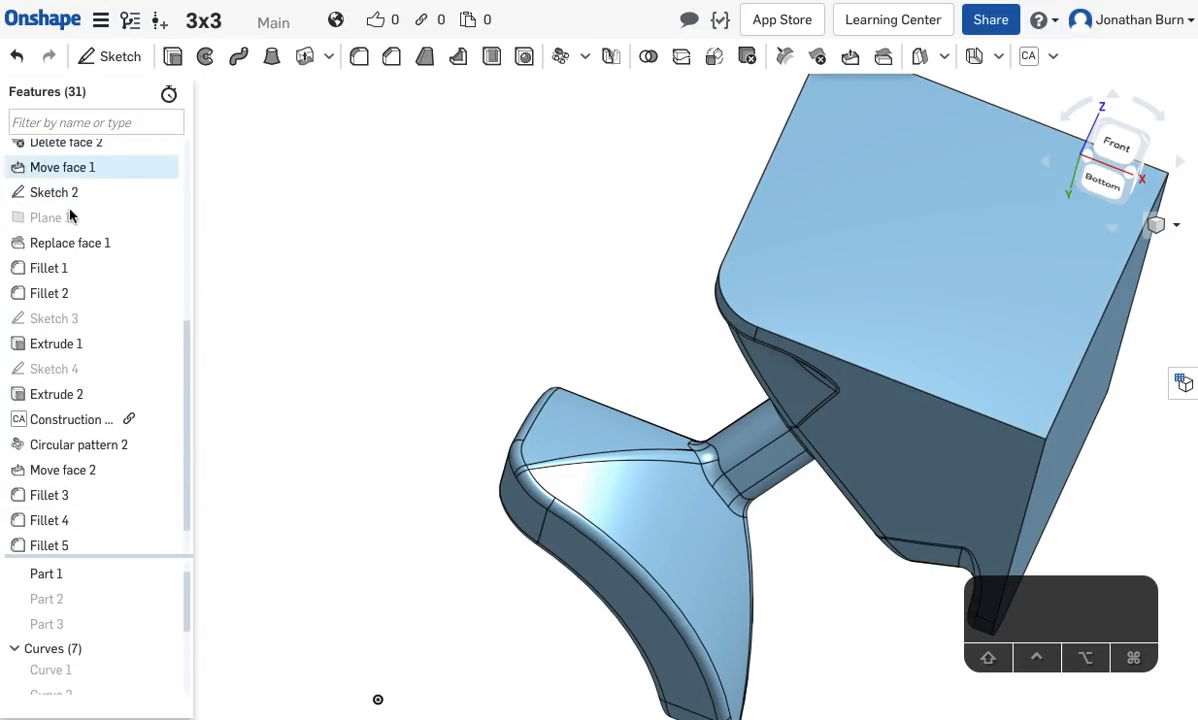
scroll(115, 460, down, 2)
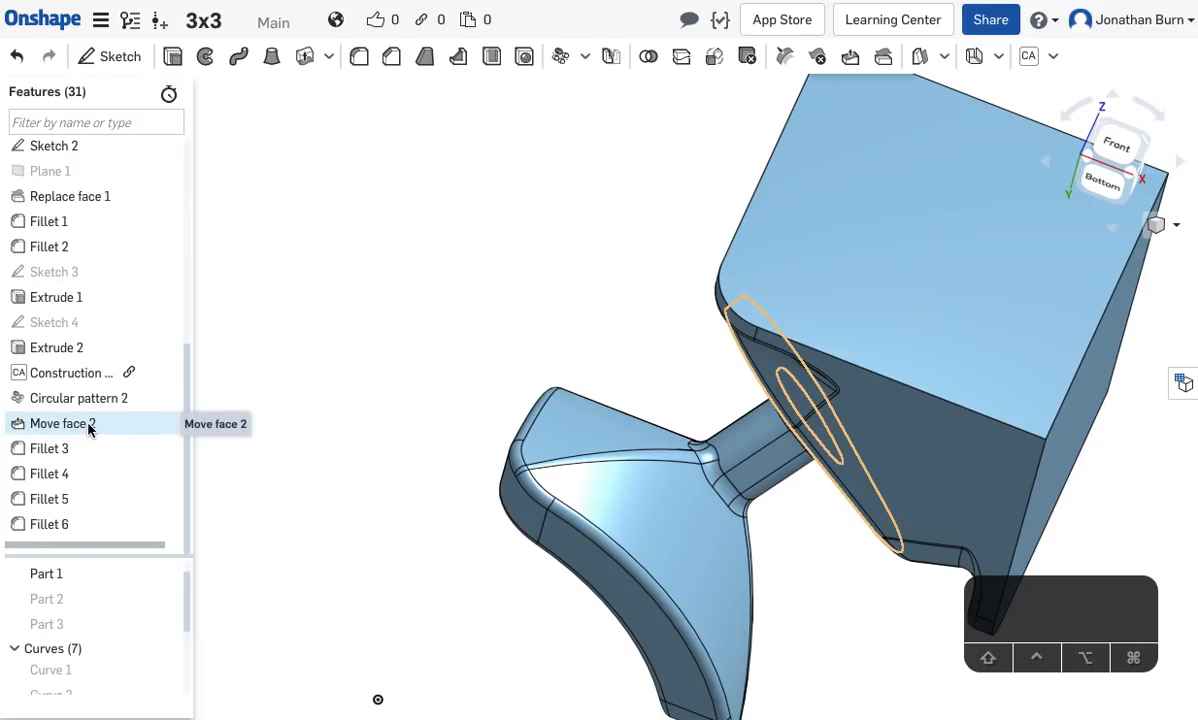
Put Move face 2 back after Fillet 6 and roll the model back to just before Fillet 3.
drag(80, 424, 117, 424)
click(100, 518)
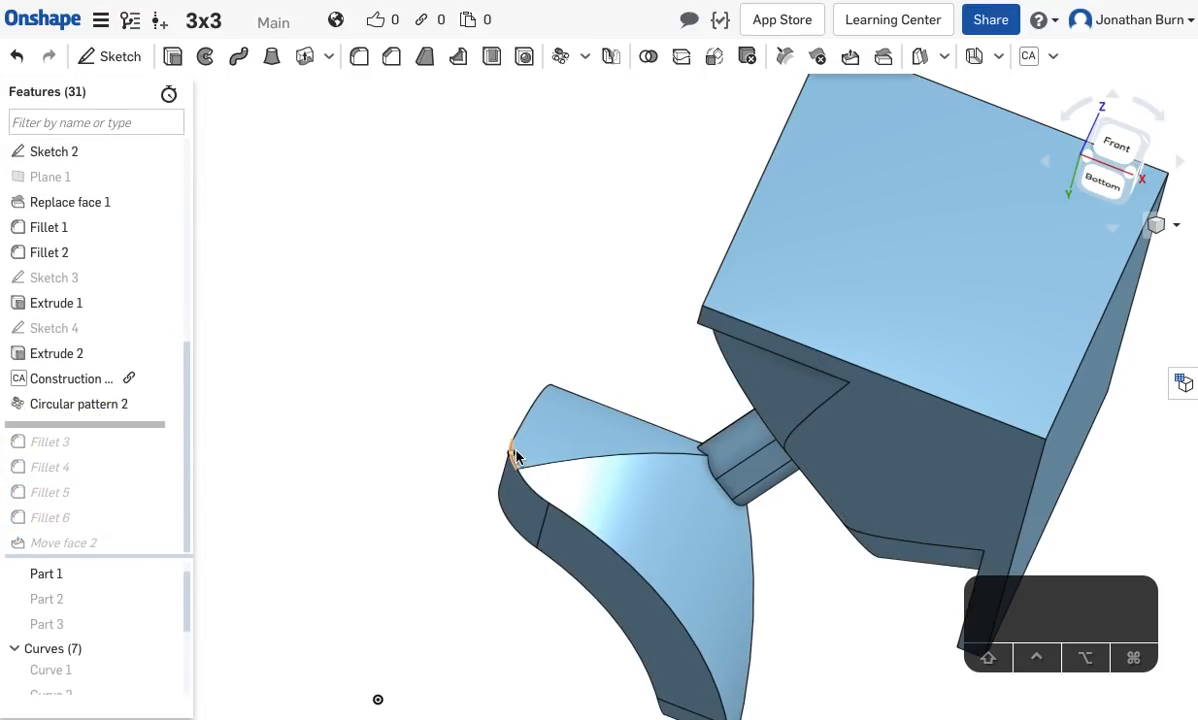
scroll(516, 452, down, 4)
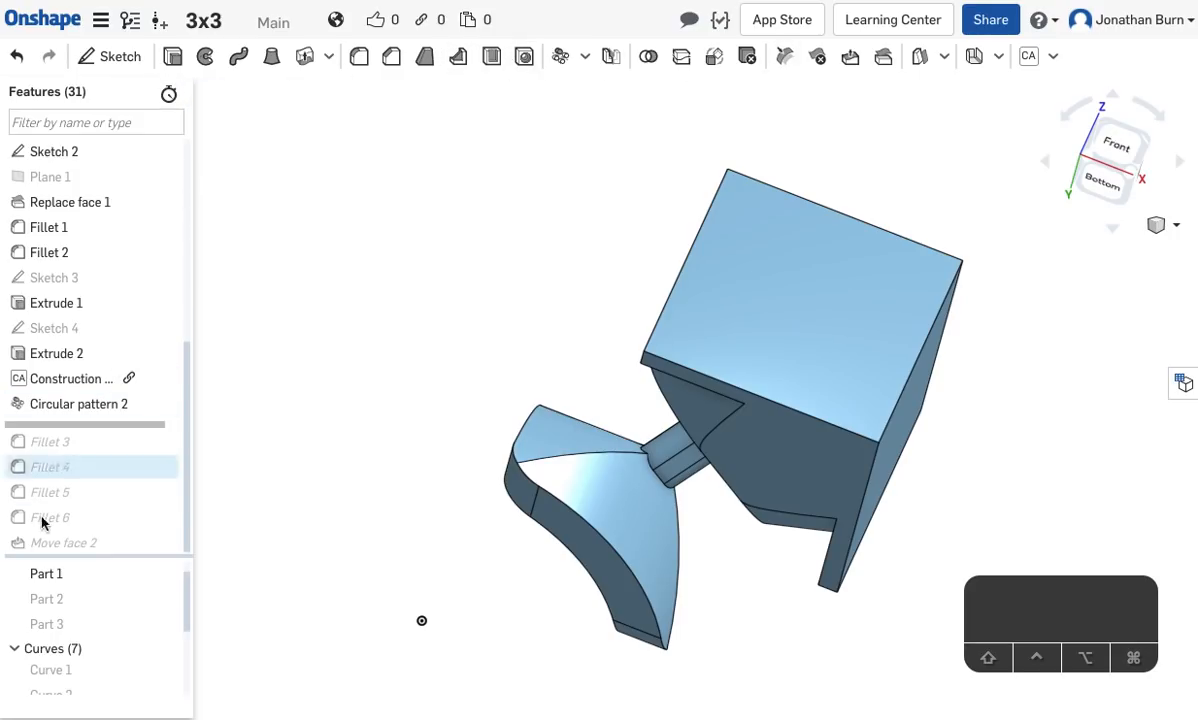
Offset the flat base face 1 mm inward with a new Move face before Fillet 3, and roll forward past Fillet 6.
click(852, 66)
right_drag(447, 586, 600, 462)
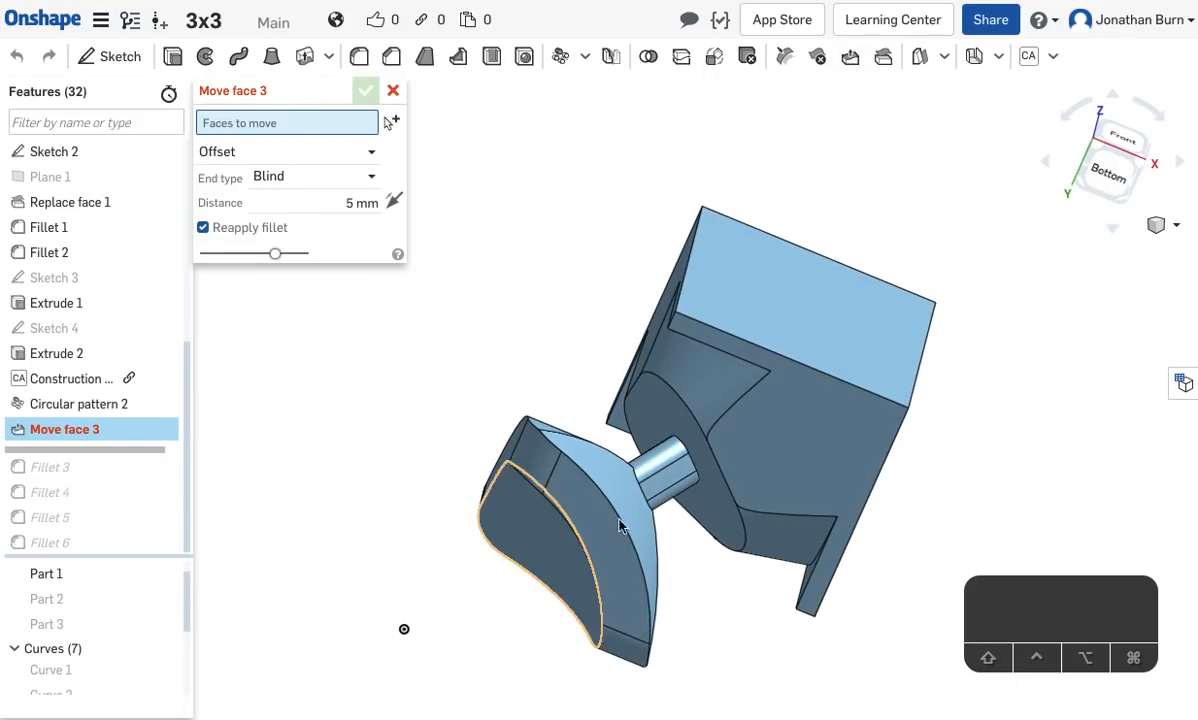
click(703, 495)
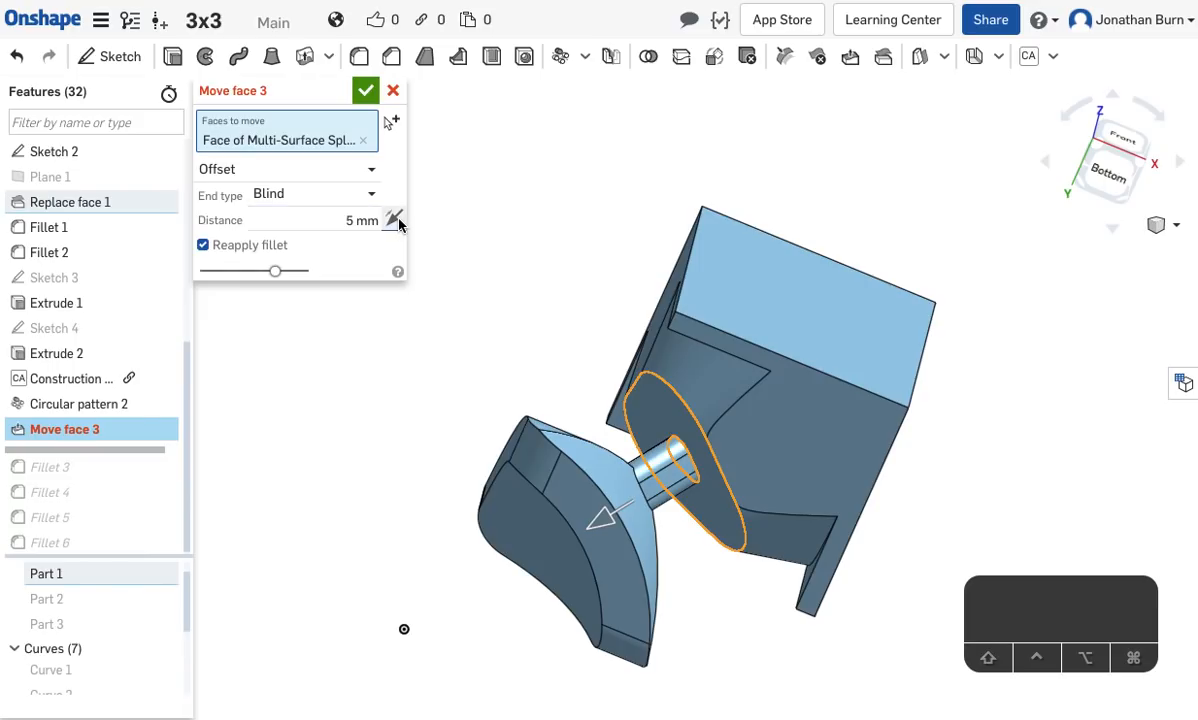
right_drag(943, 310, 1070, 366)
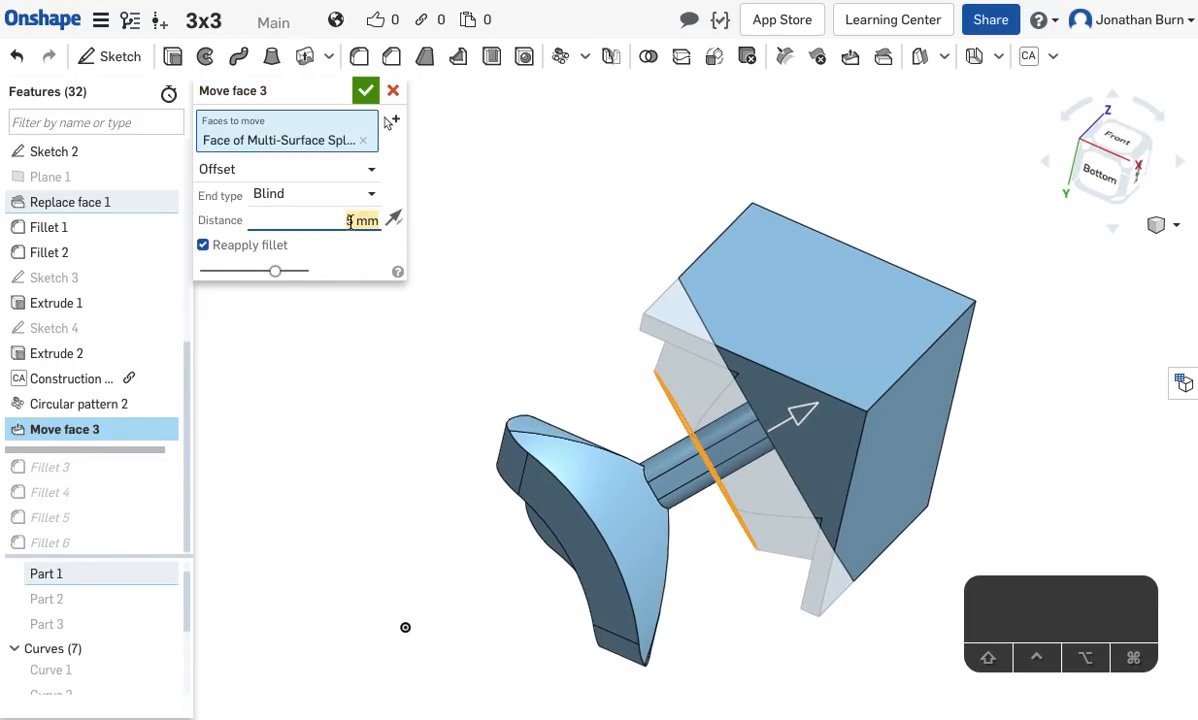
right_drag(872, 471, 860, 402)
click(365, 90)
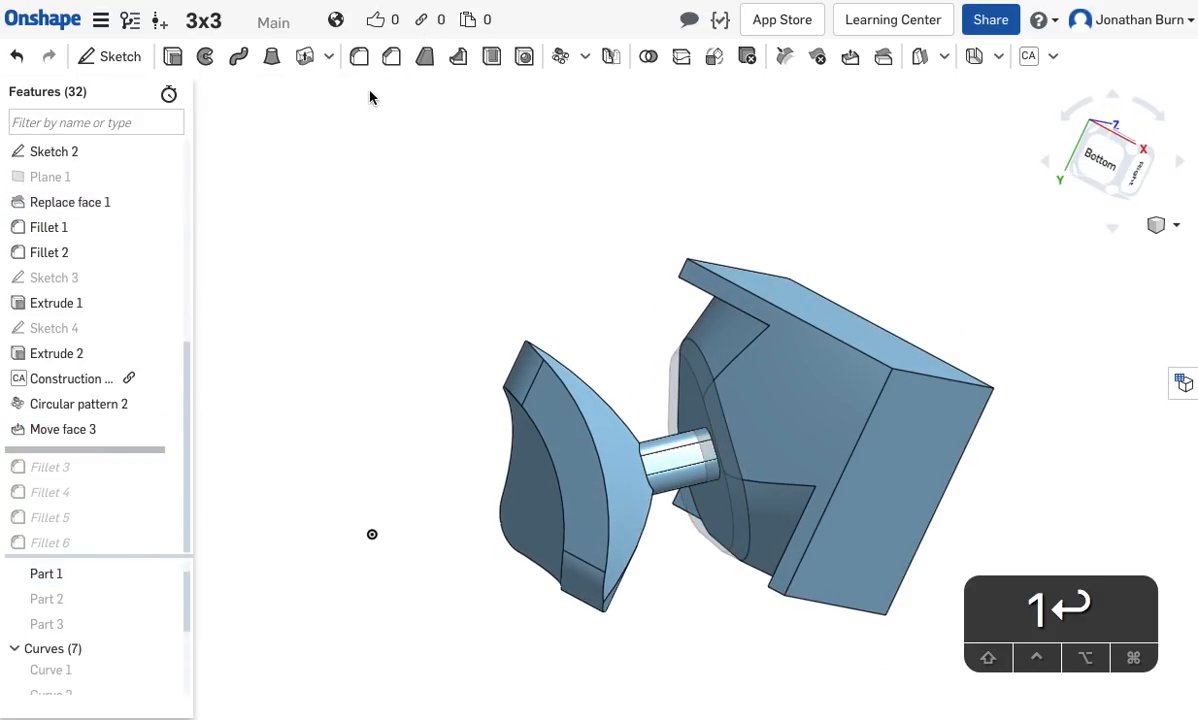
drag(107, 449, 97, 526)
drag(286, 557, 300, 565)
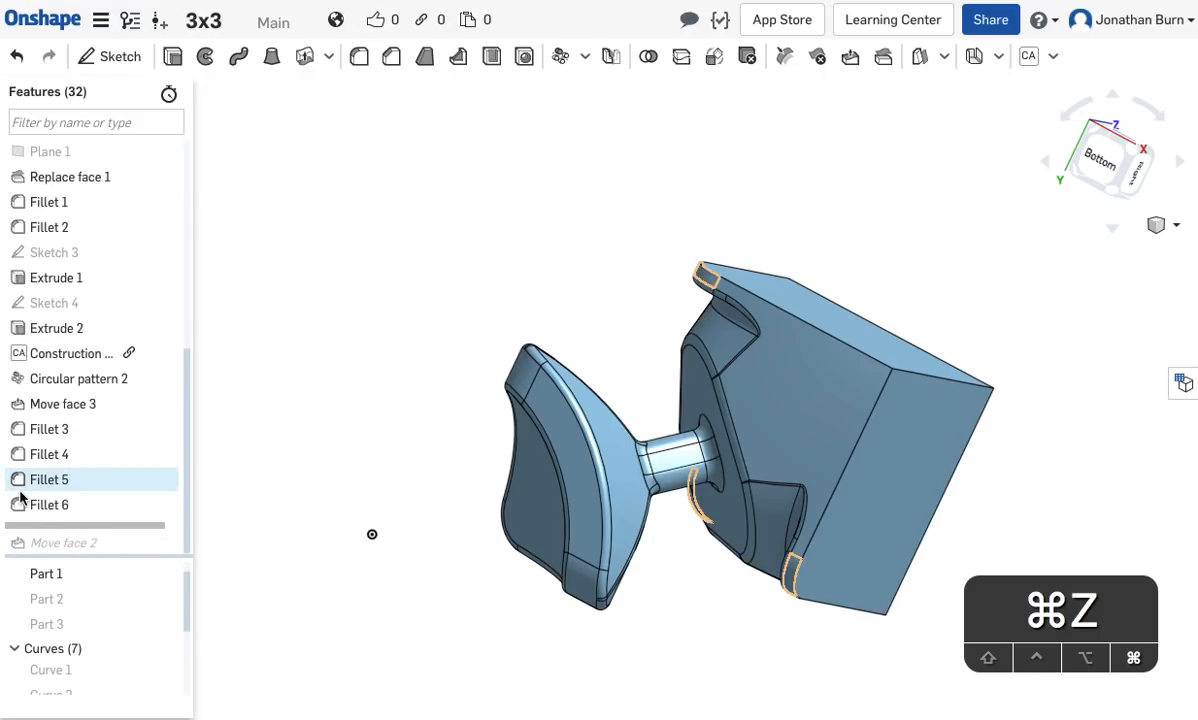
Undo the second face offset, the rollback and the reordering so that Move face 2 precedes Fillet 3 again.
key(super+z)
key(super+z)
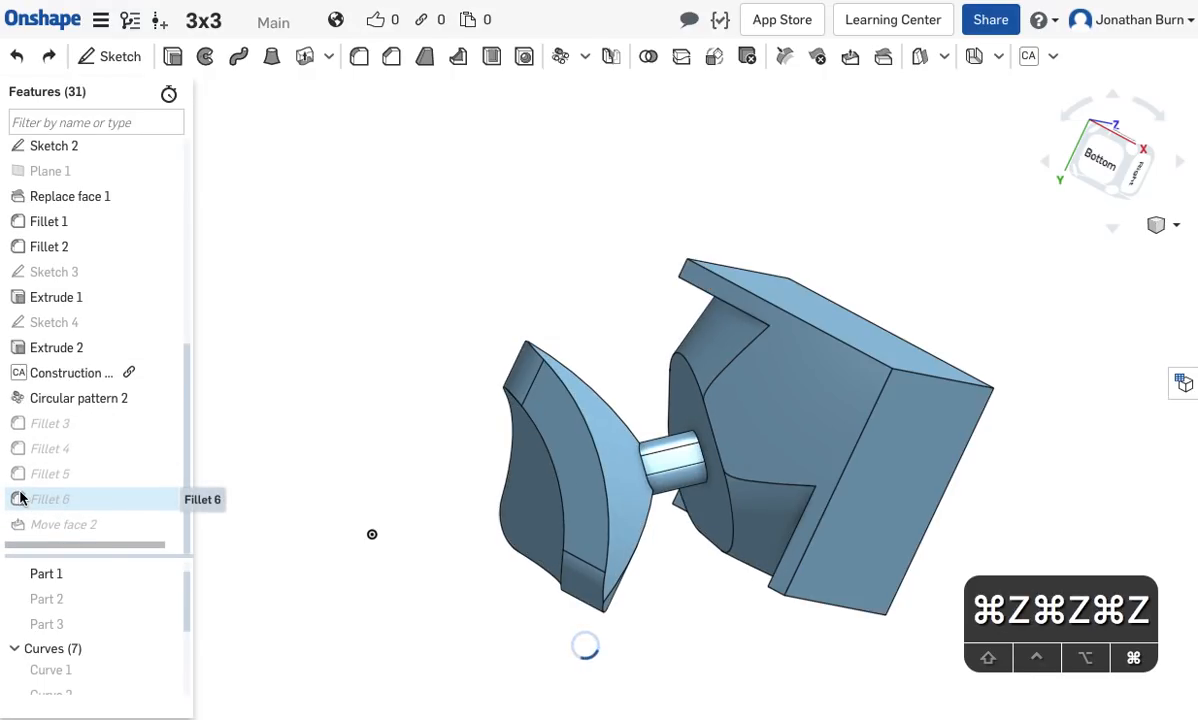
key(shift+super+z)
key(shift+super+z)
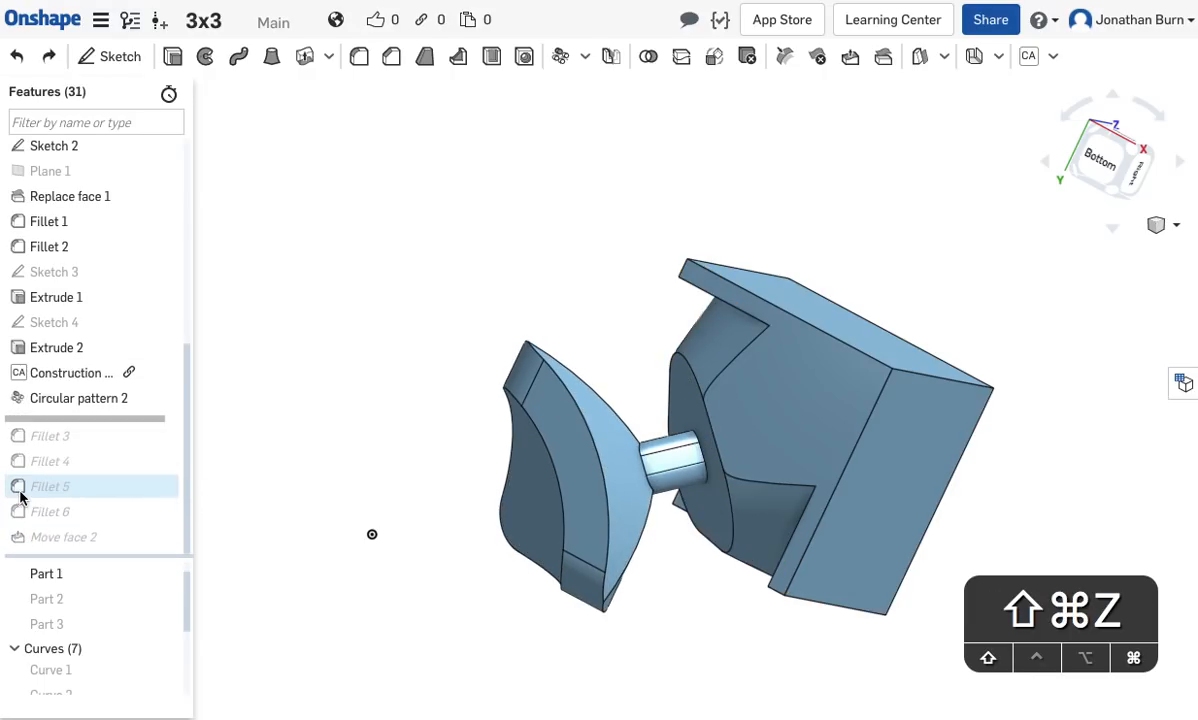
key(super+z)
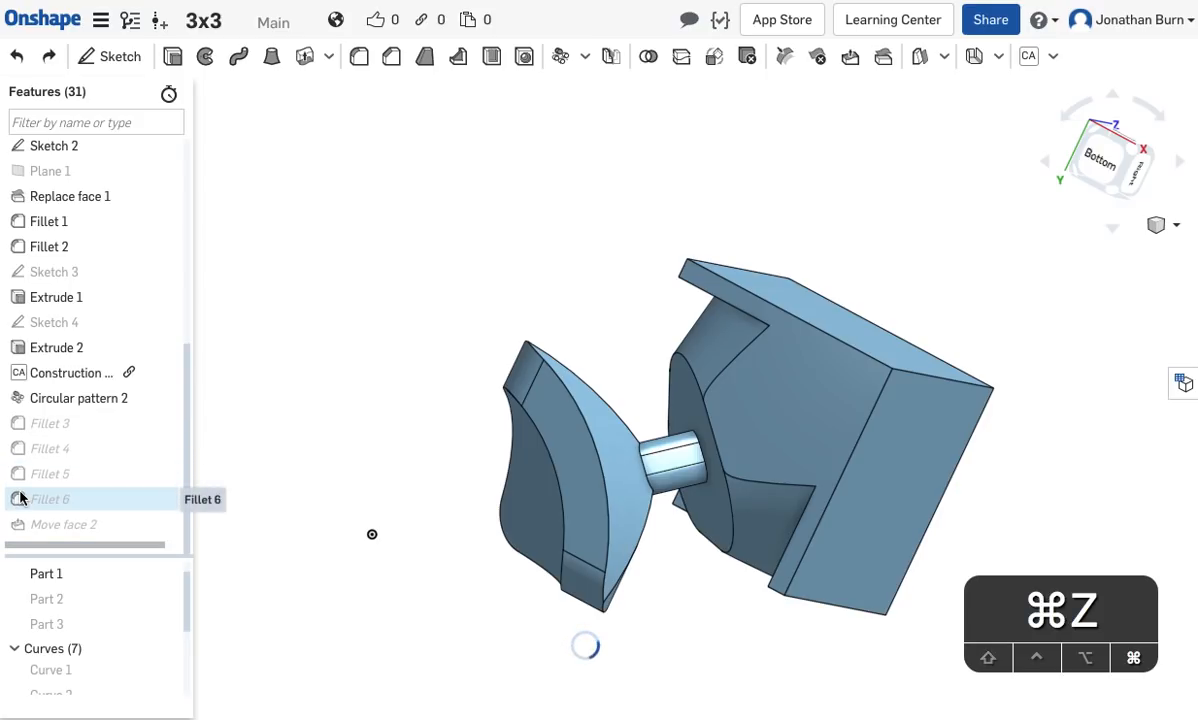
key(super+z)
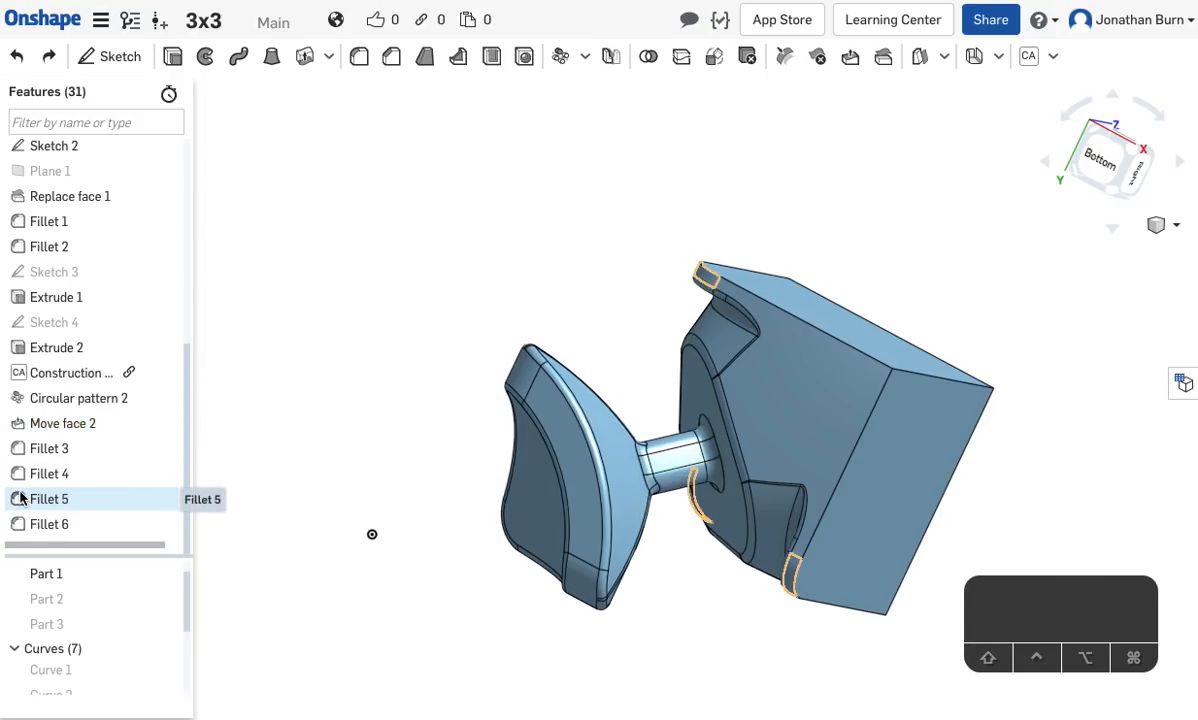
right_drag(705, 335, 775, 490)
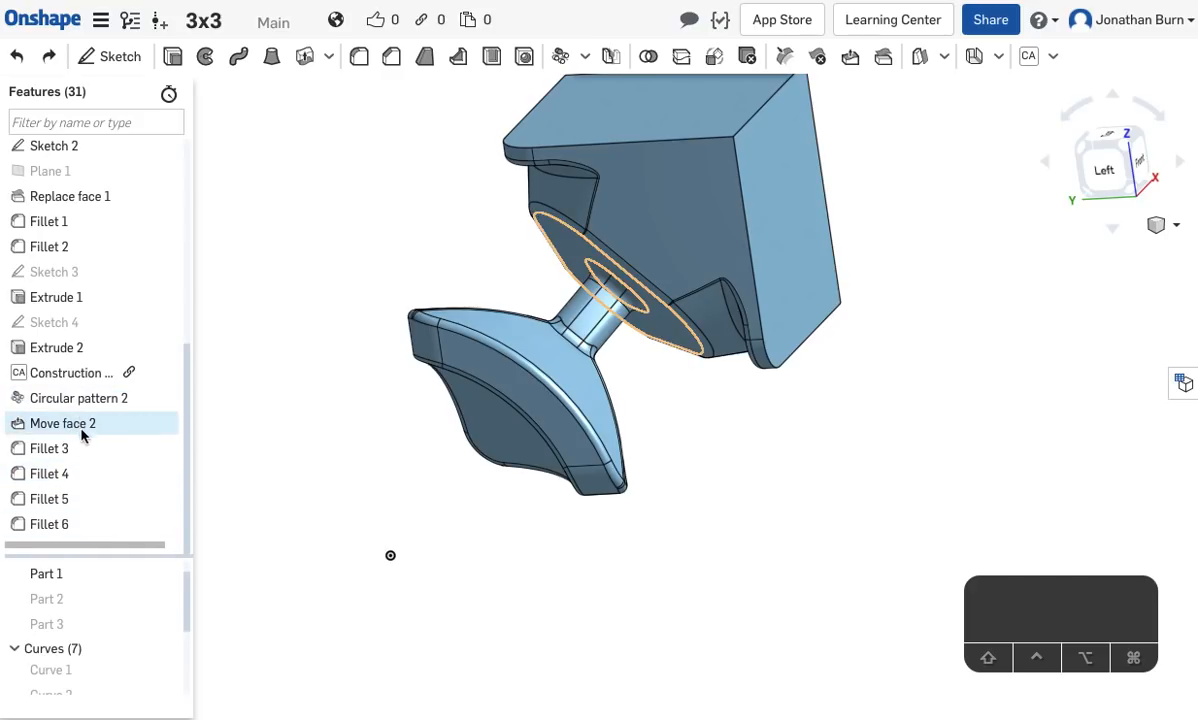
scroll(107, 438, up, 3)
scroll(107, 438, up, 2)
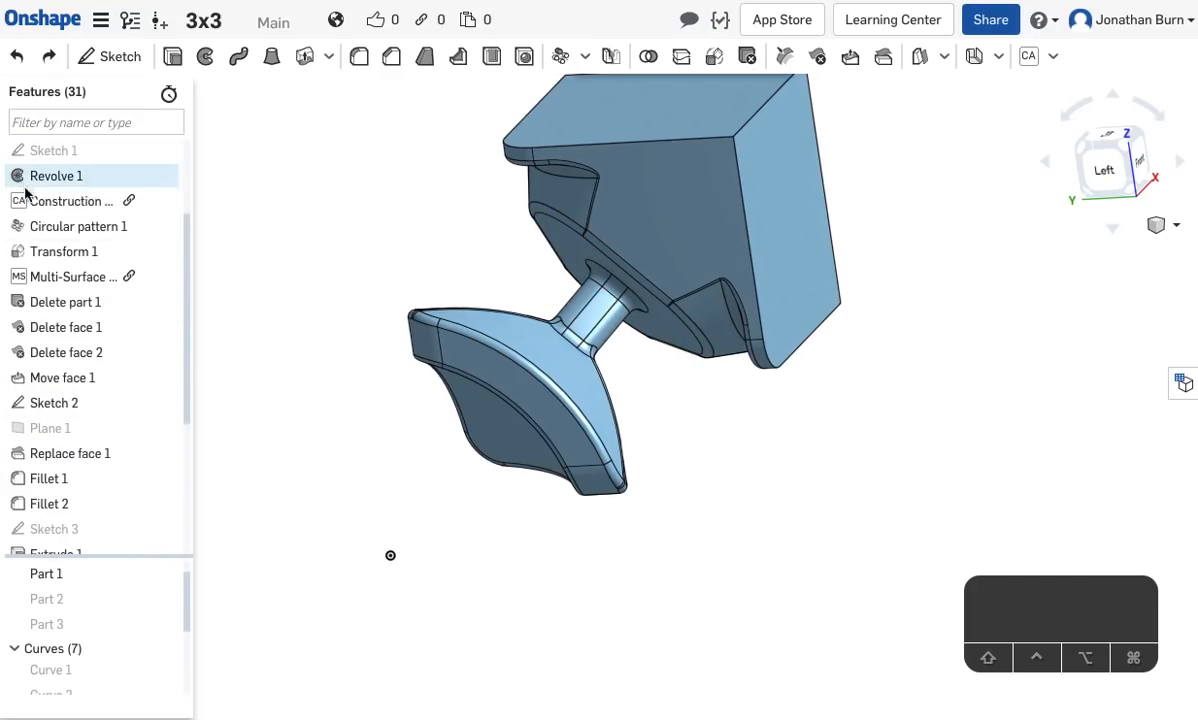
scroll(80, 510, down, 5)
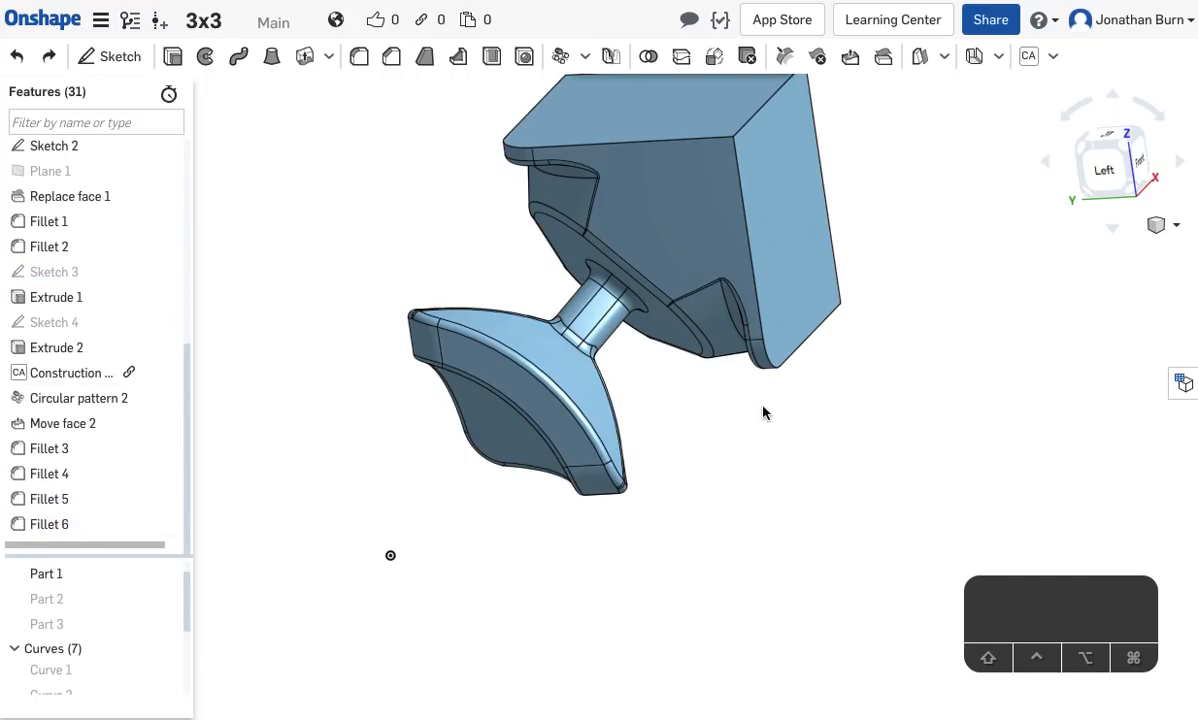
scroll(797, 467, down, 3)
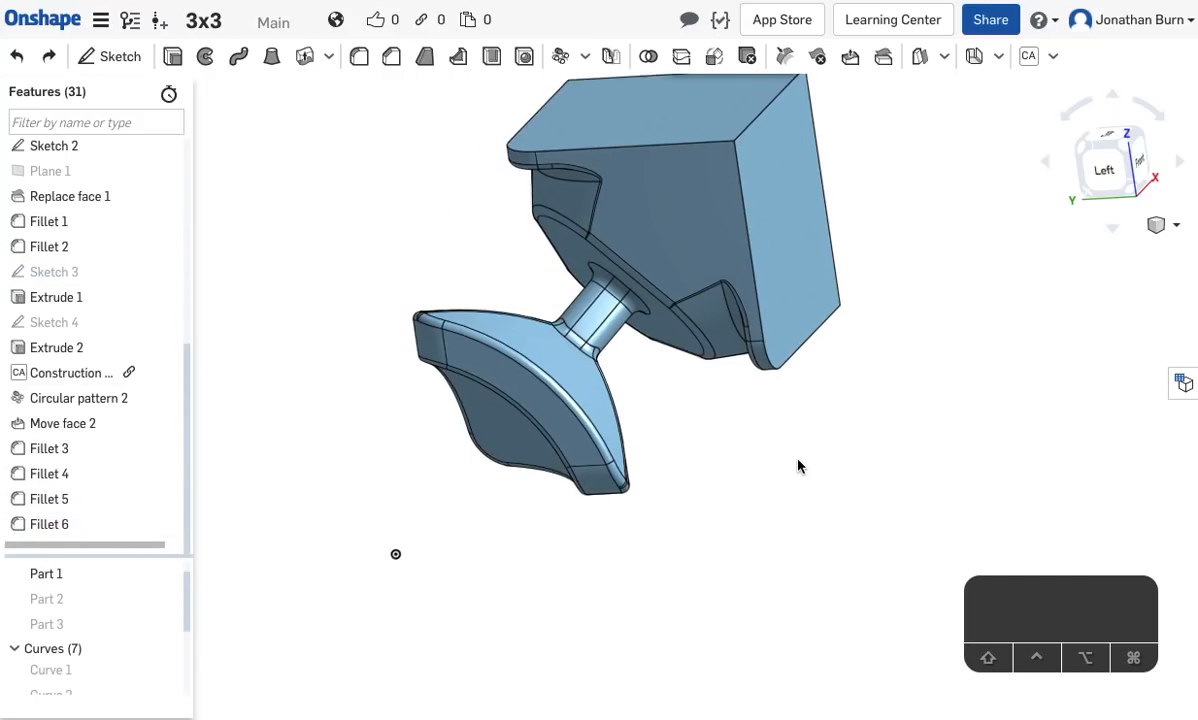
Show the hidden Part 2 and Part 3 together with Part 1.
right_drag(797, 467, 649, 433)
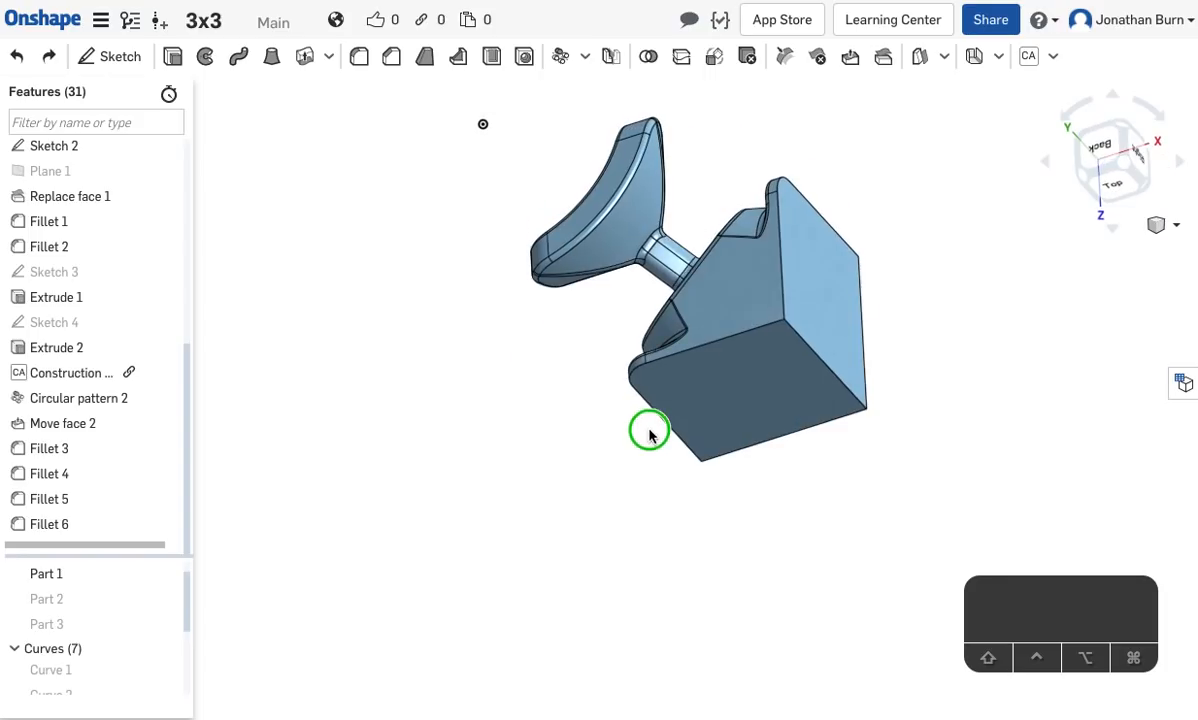
right_click(363, 418)
click(416, 448)
right_drag(815, 418, 678, 498)
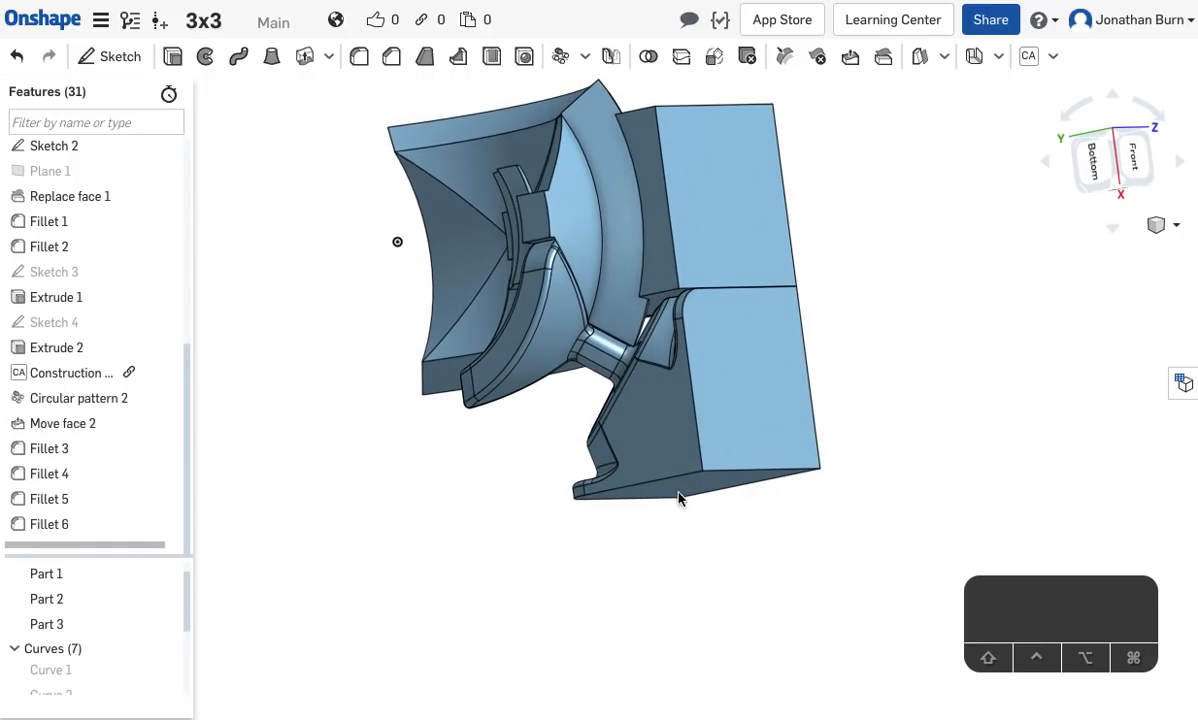
right_drag(870, 240, 793, 206)
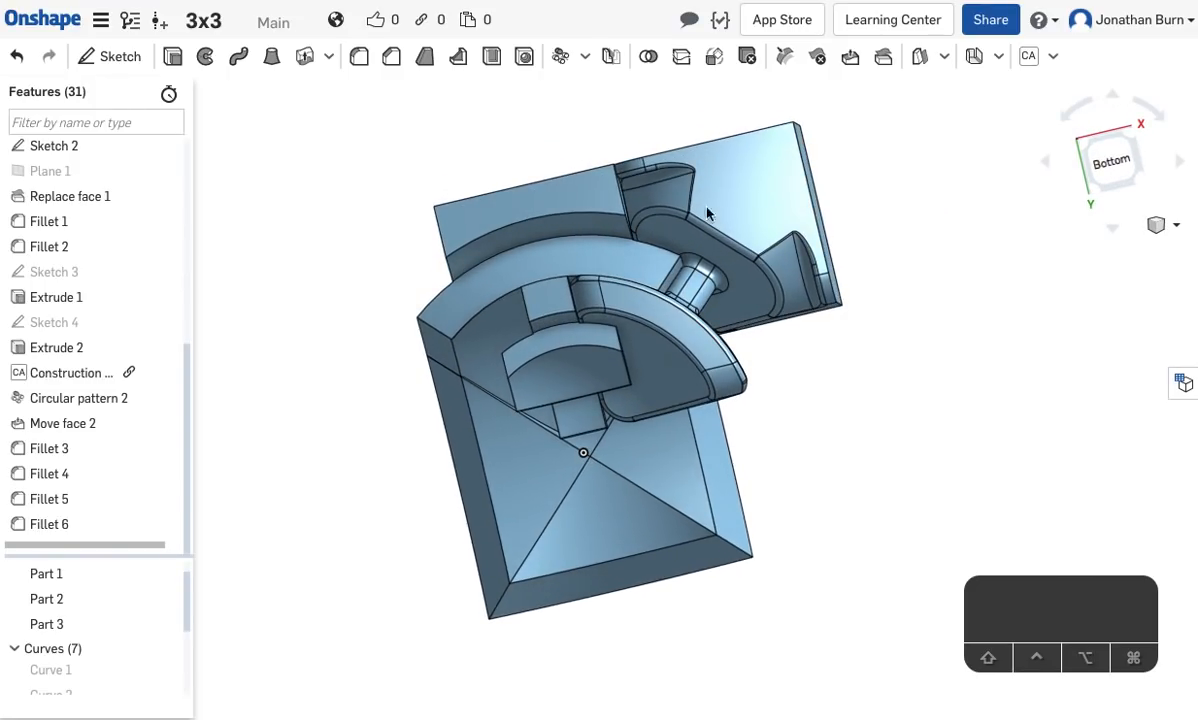
right_drag(665, 297, 630, 320)
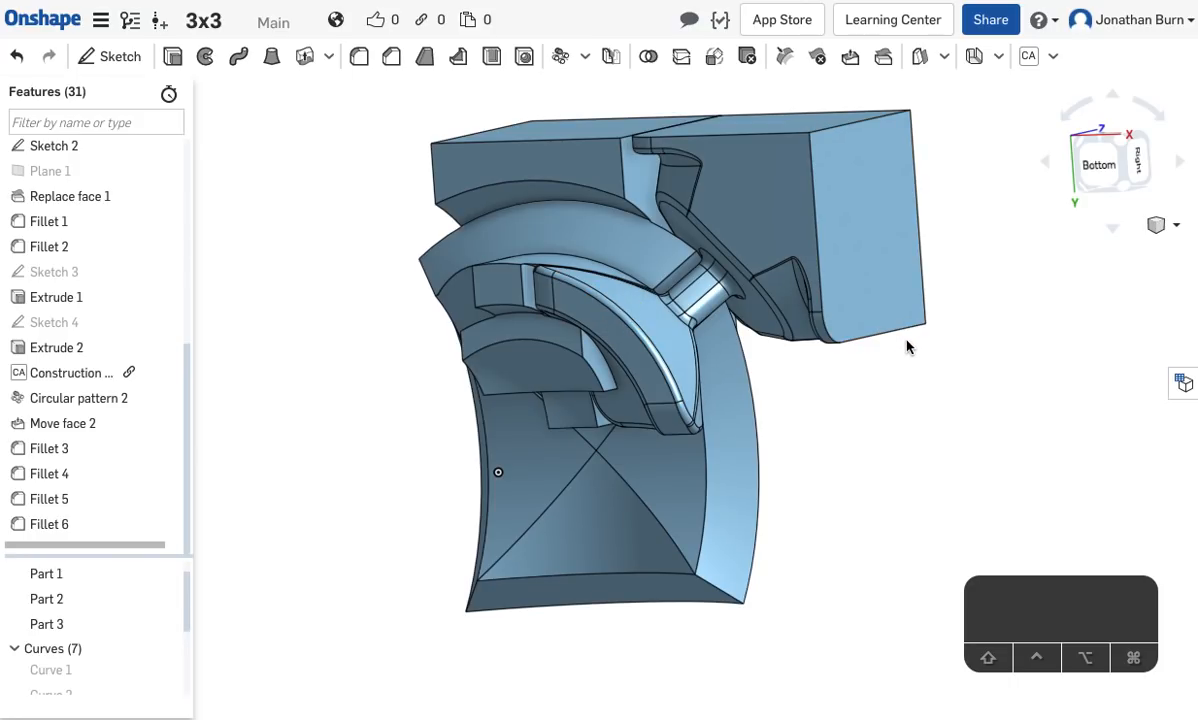
scroll(939, 383, down, 3)
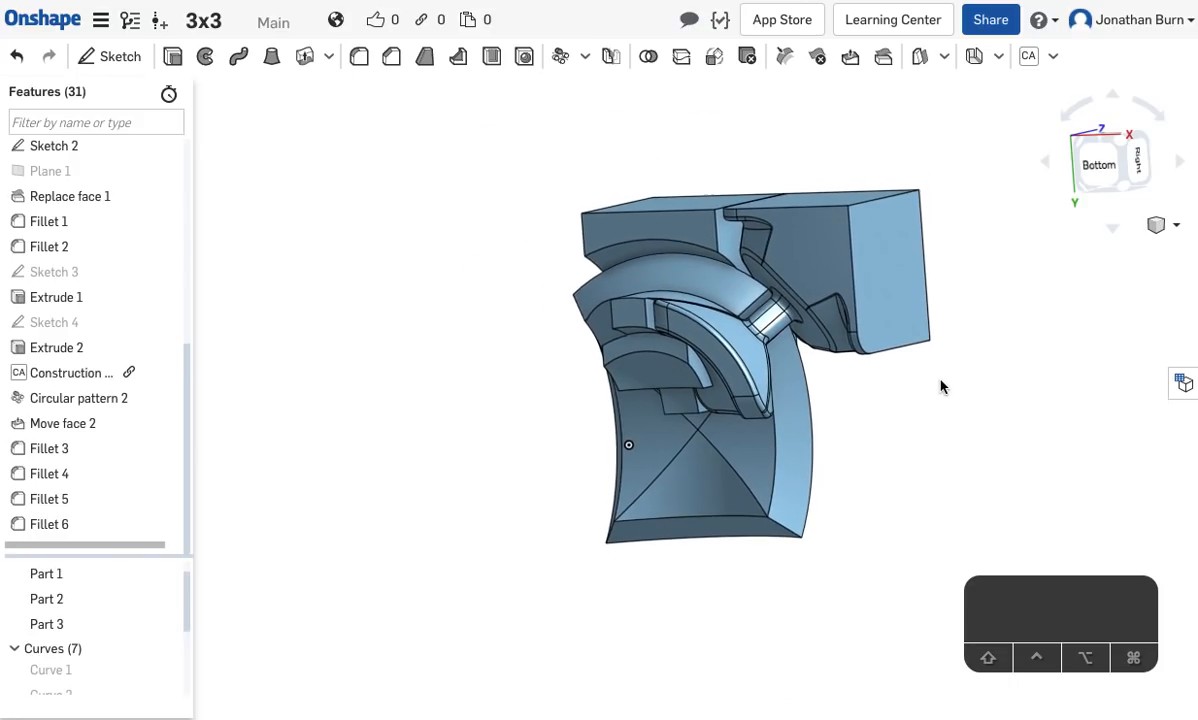